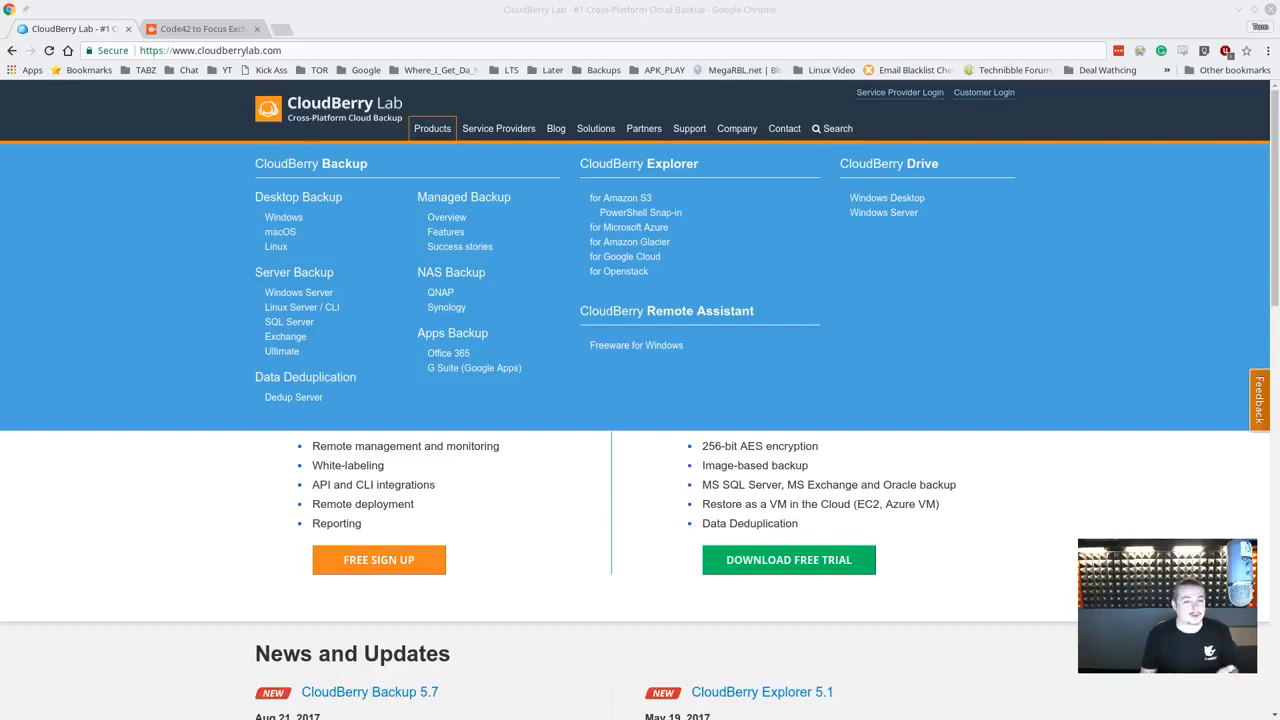
- Close the Code42 news release tab and go to CloudBerry's Products > Desktop Backup > Windows page
click(188, 30)
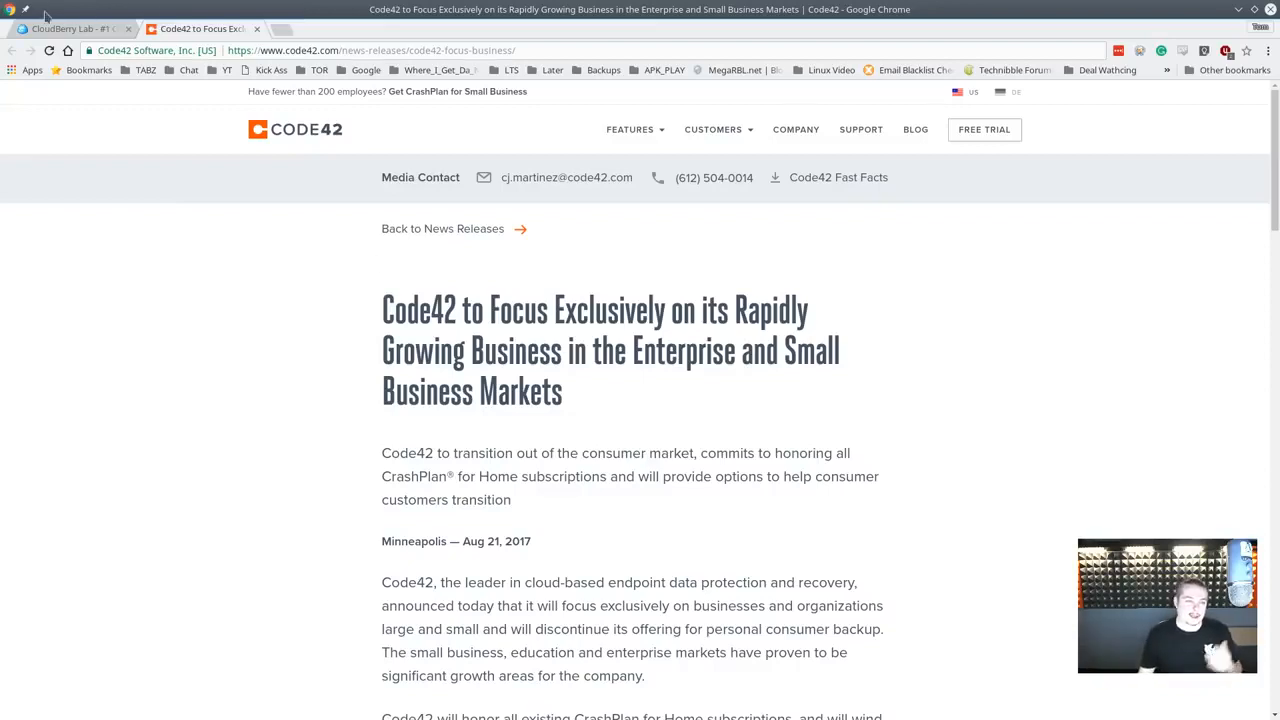
key(ctrl+w)
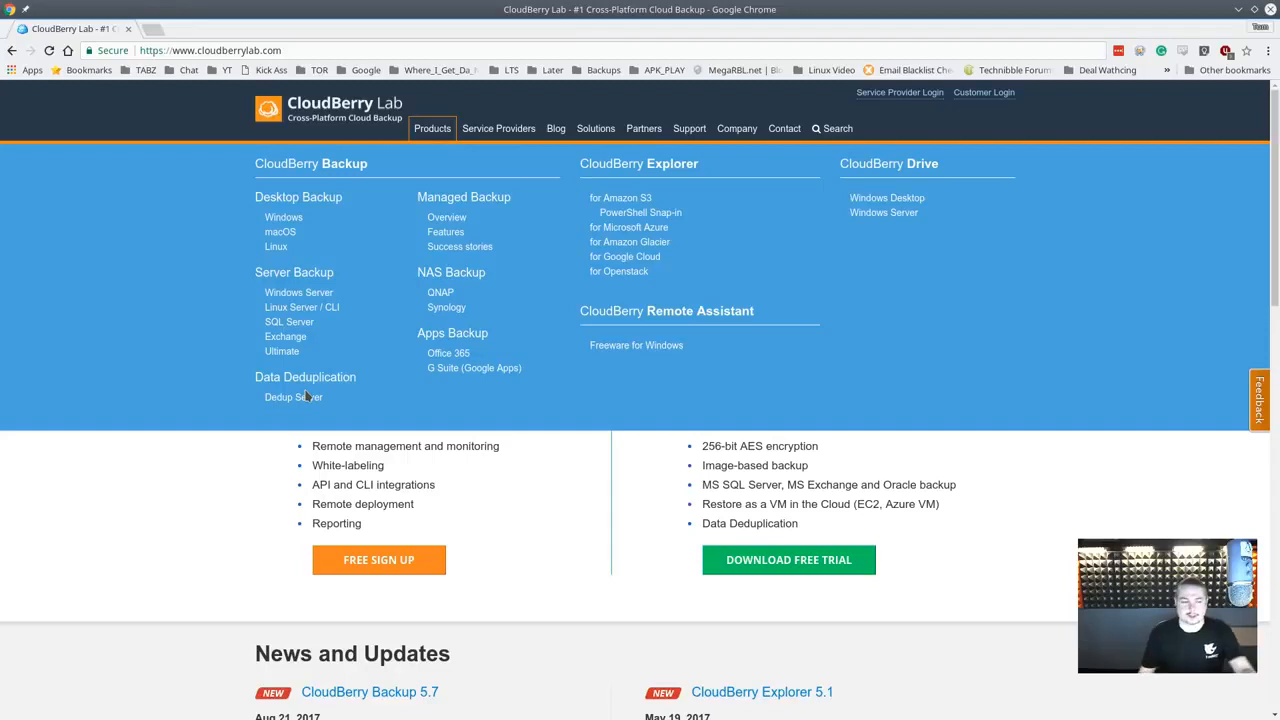
click(288, 220)
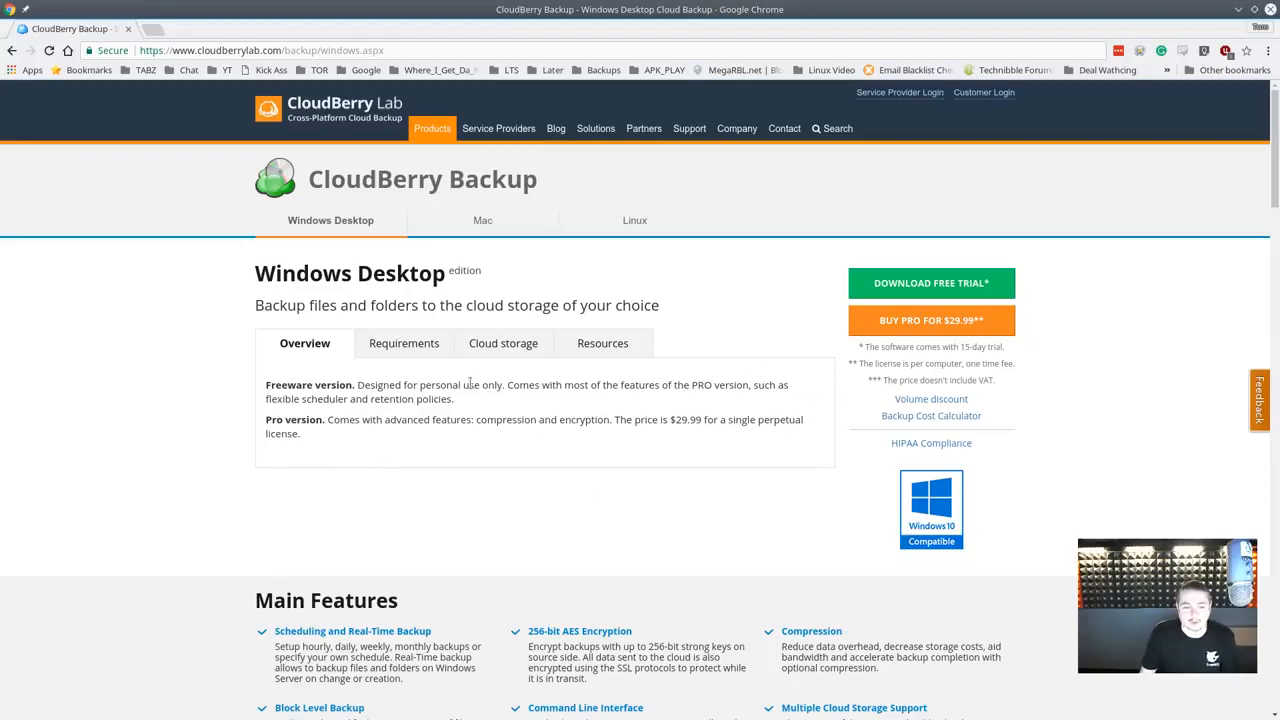
- Scroll through the Windows Desktop page's freeware and $29.99 Pro versions and Main Features
scroll(495, 420, down, 3)
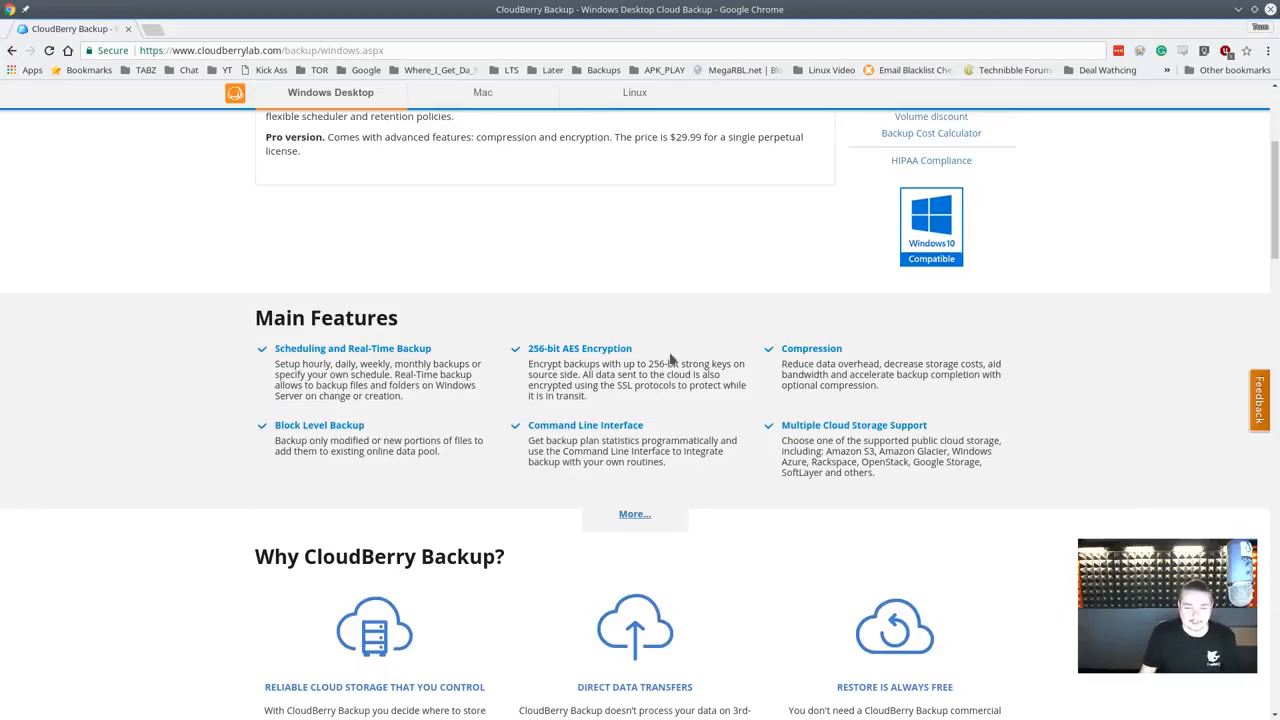
scroll(618, 345, up, 3)
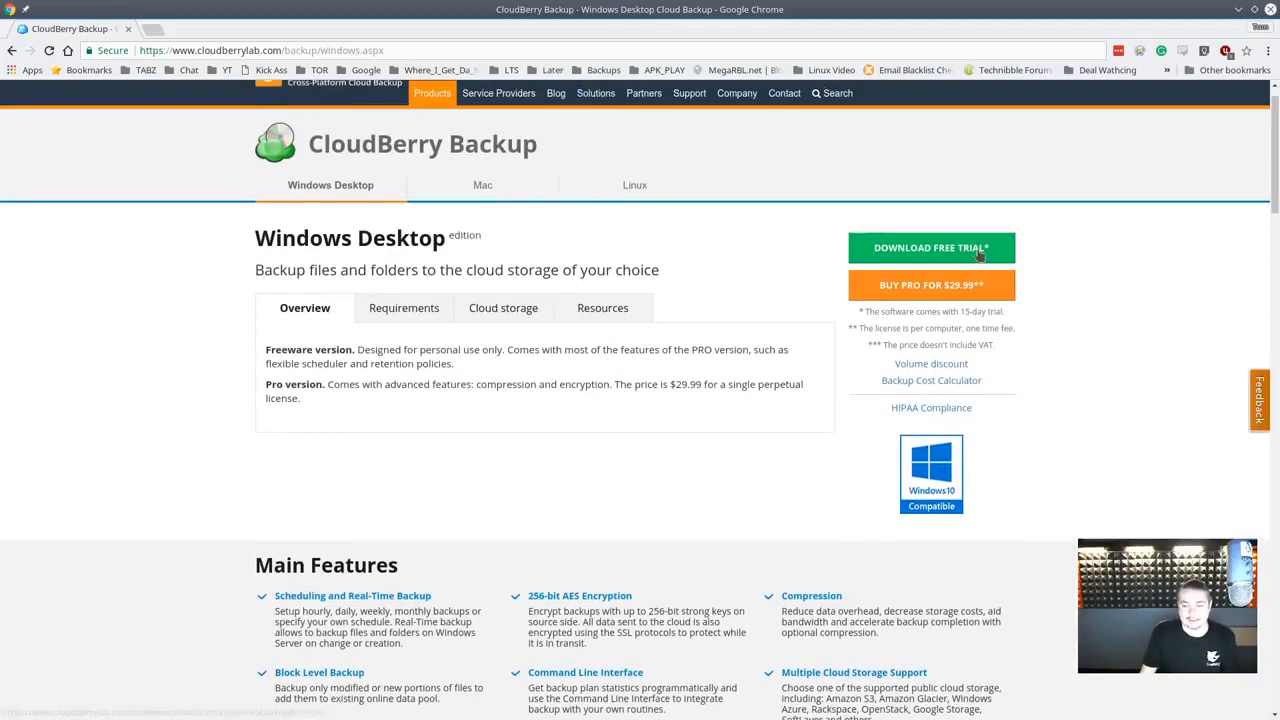
scroll(589, 460, down, 2)
scroll(589, 460, down, 1)
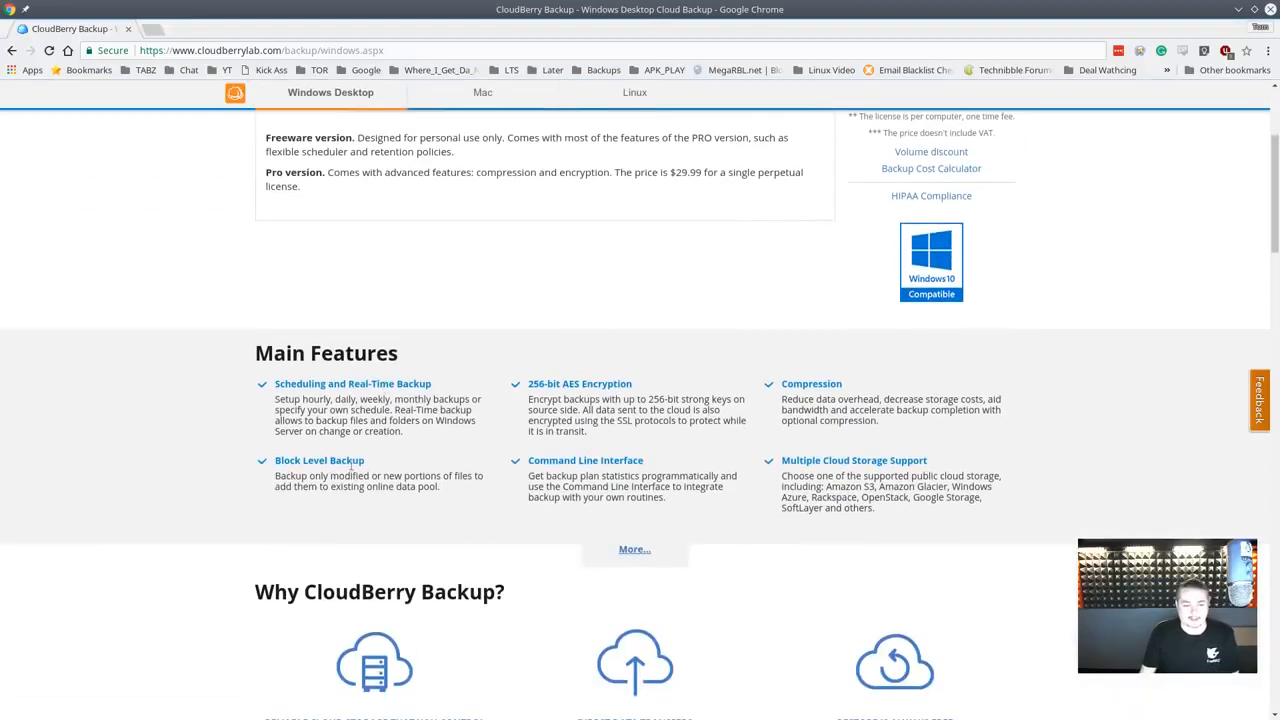
scroll(443, 465, down, 3)
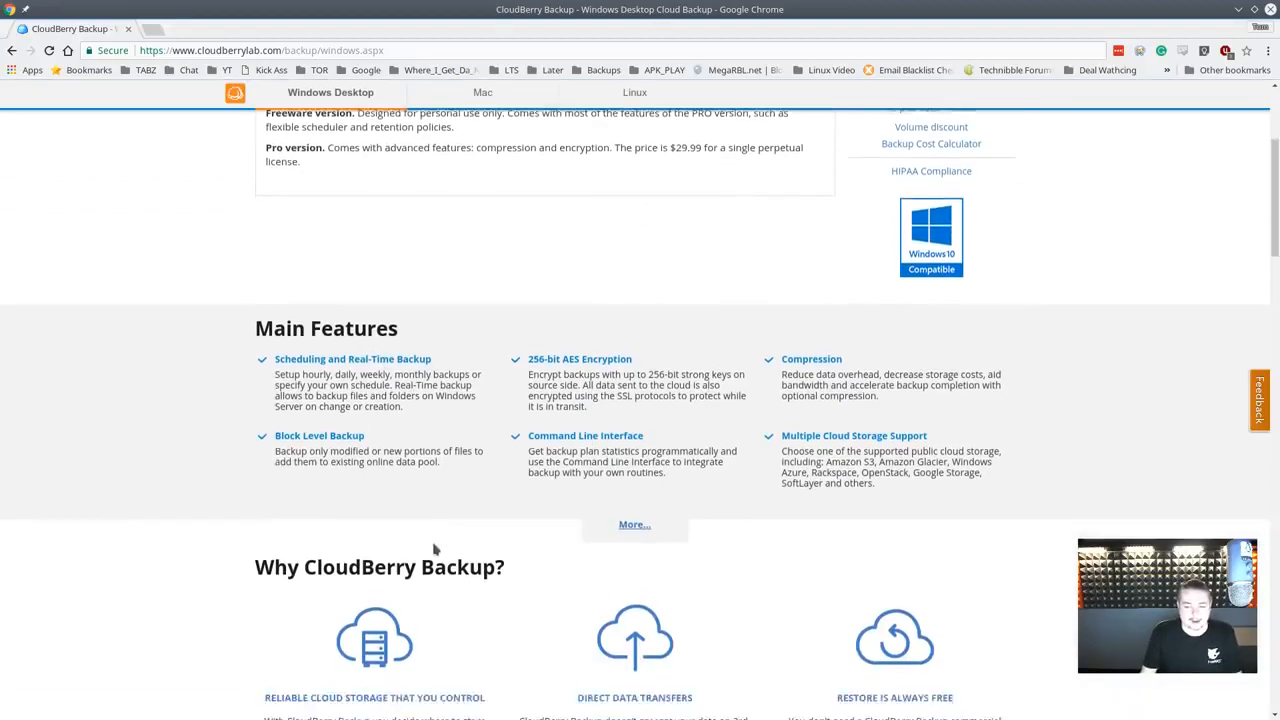
scroll(433, 540, up, 6)
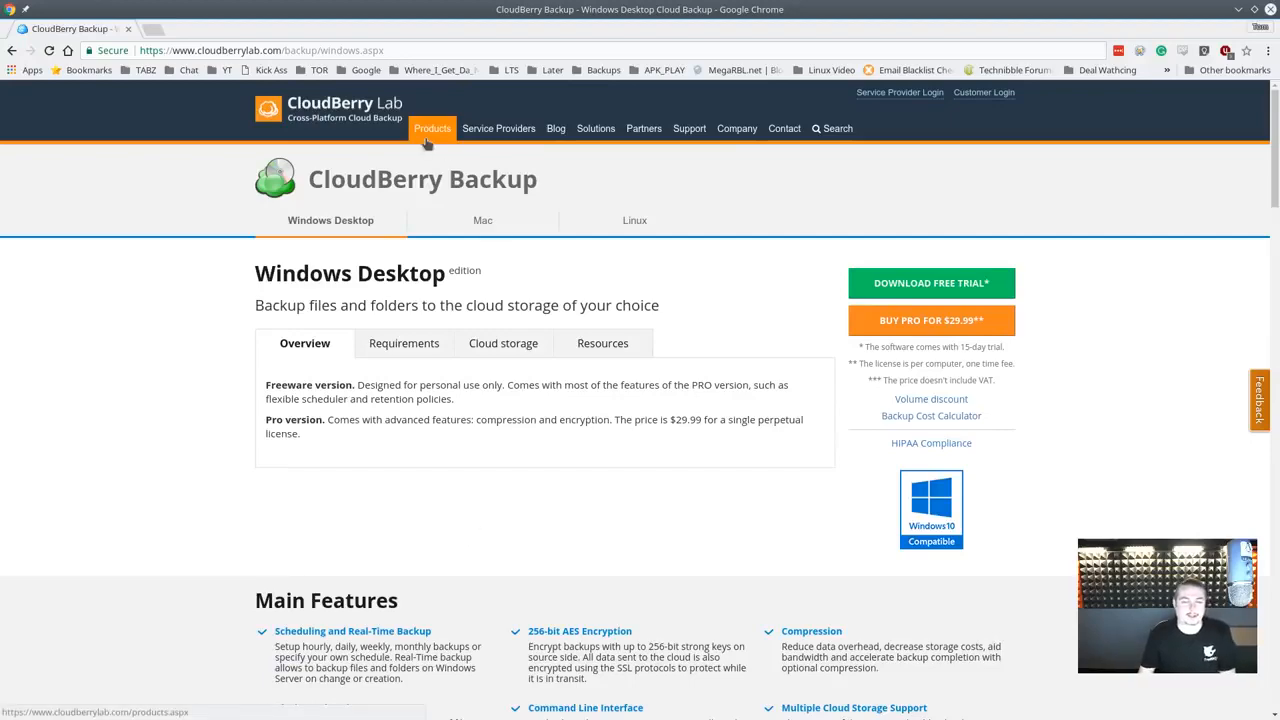
- Open the Windows Server backup page and highlight the Overview bullet about restoring to cloud VMs
mouse_move(427, 143)
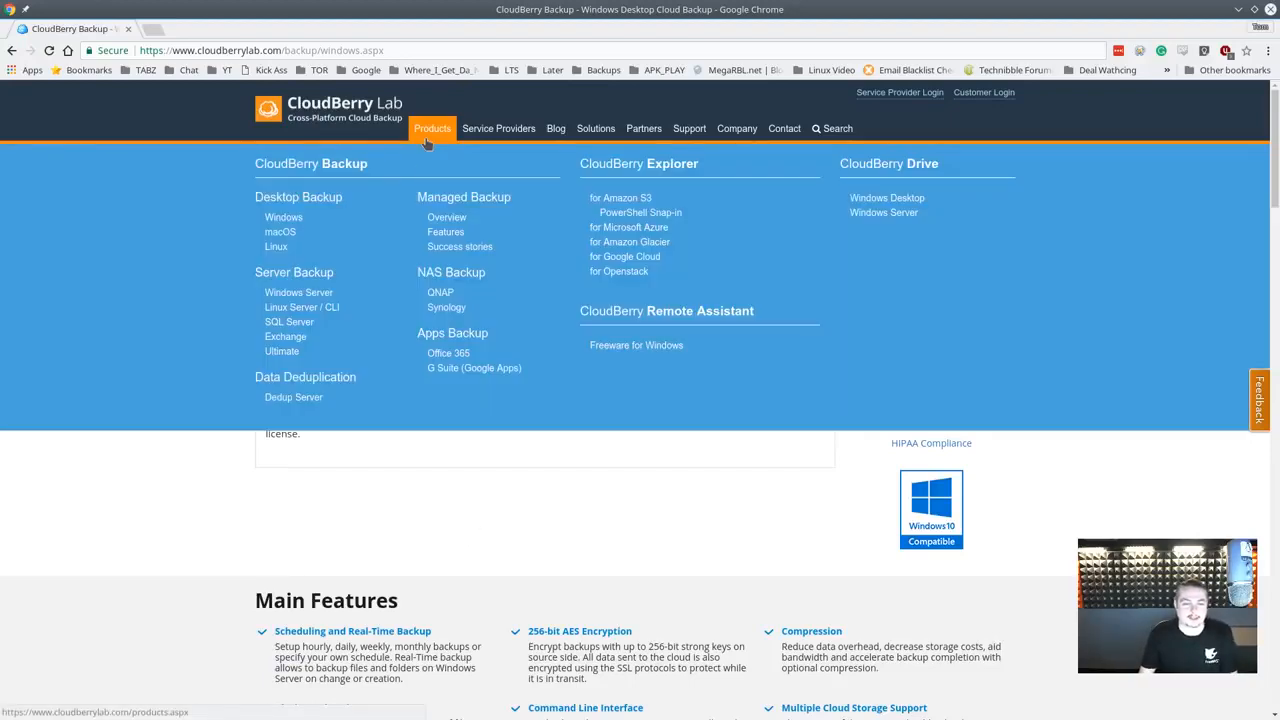
click(329, 300)
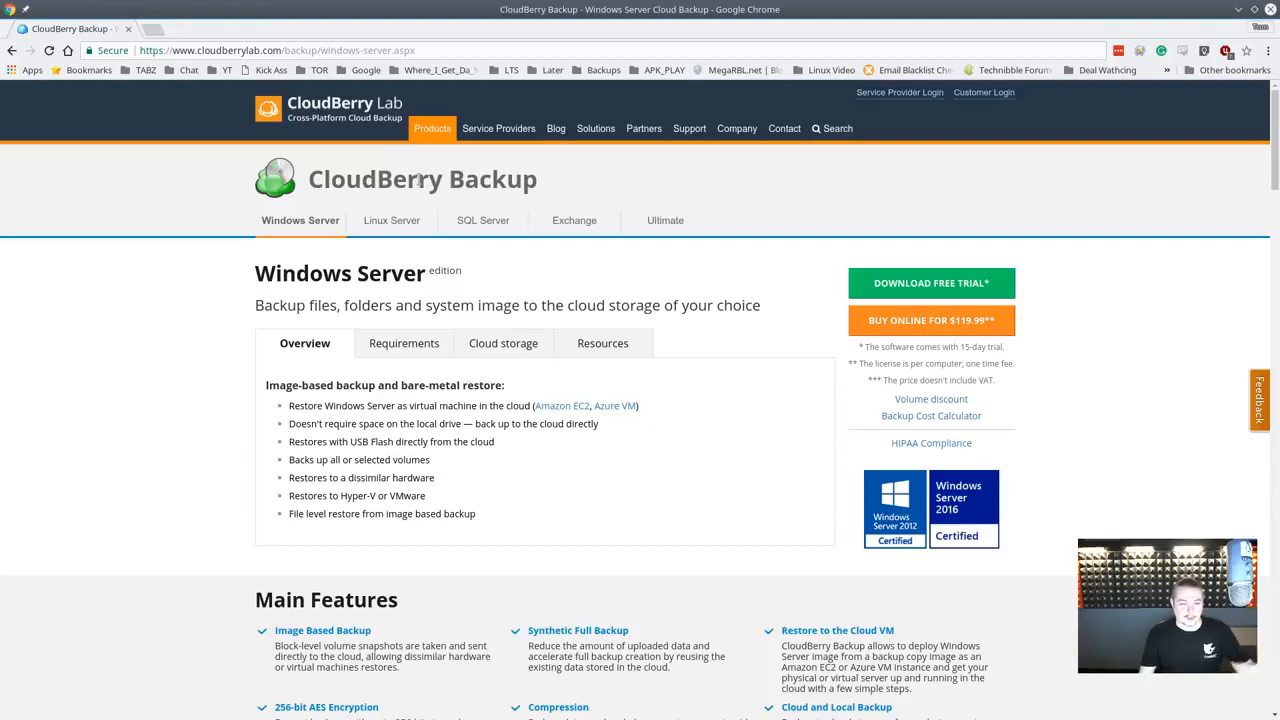
mouse_move(425, 132)
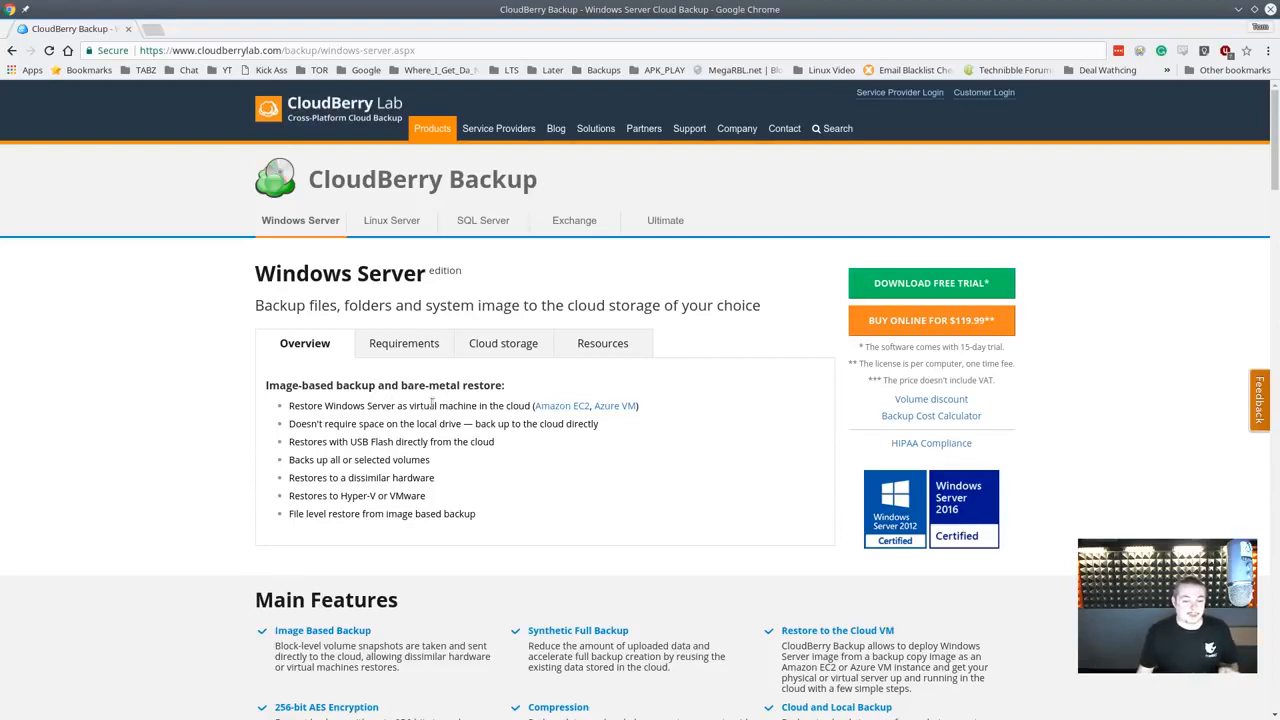
drag(290, 405, 640, 408)
click(655, 426)
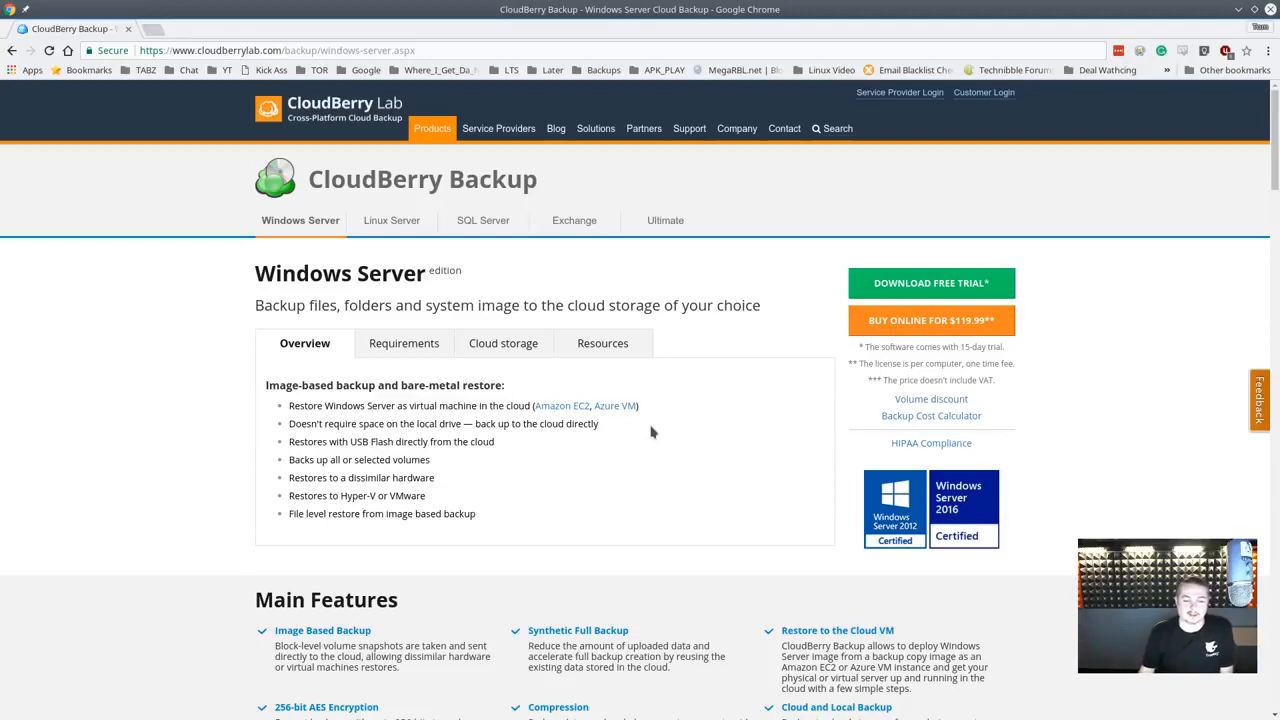
drag(426, 496, 288, 496)
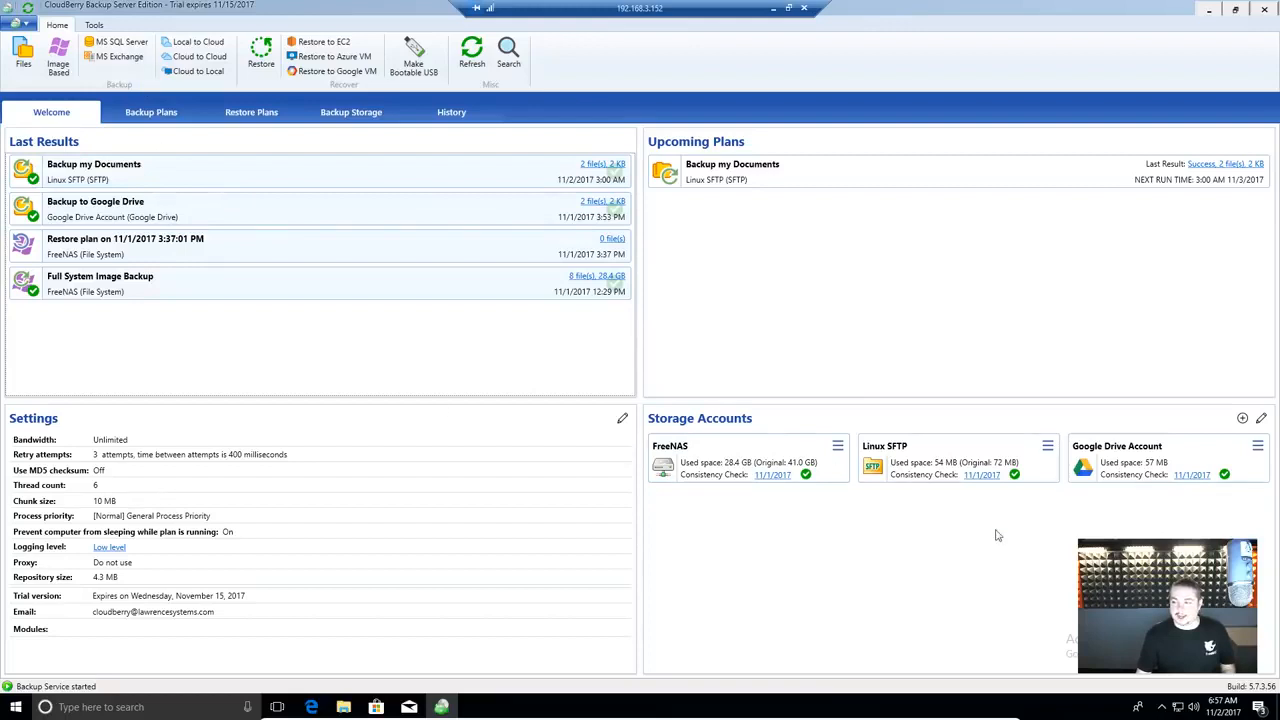
- Open the Select Cloud Storage list from Storage Accounts and move it up and left
click(1241, 420)
drag(572, 174, 415, 161)
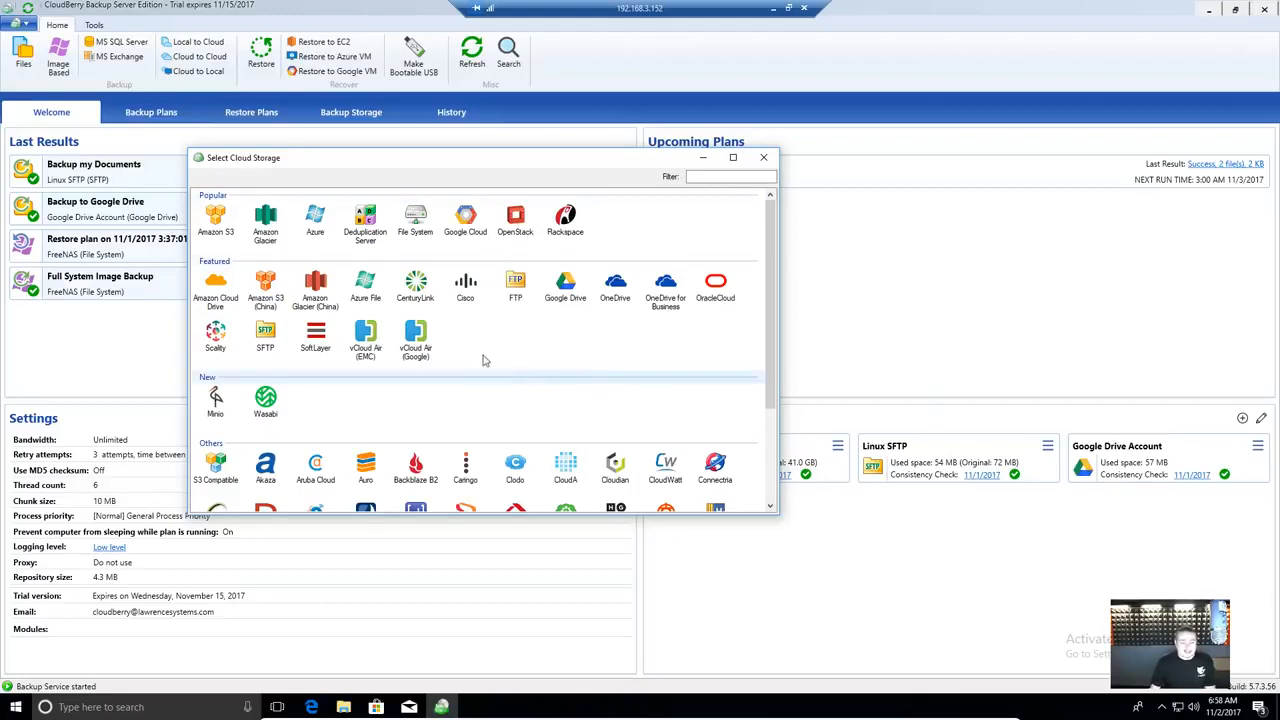
- Toggle Amazon Glacier's cost estimate options off again, then close Glacier and File System setups unsaved
click(266, 222)
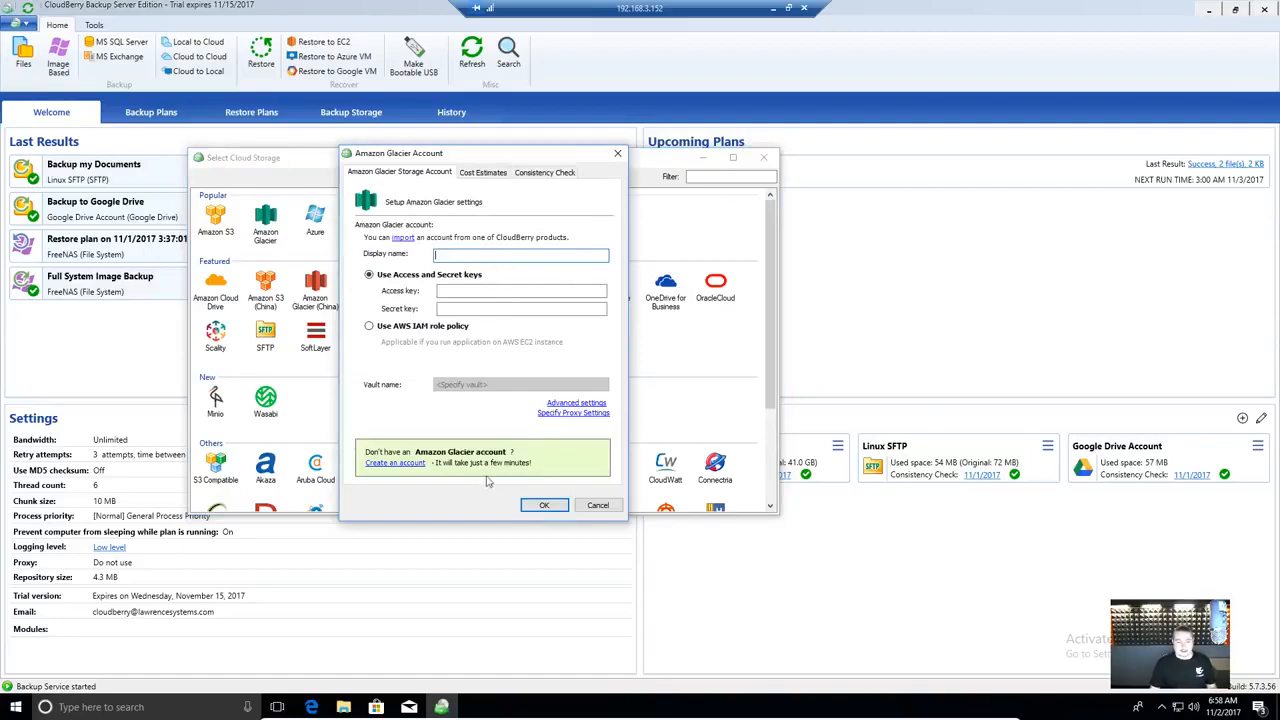
click(484, 173)
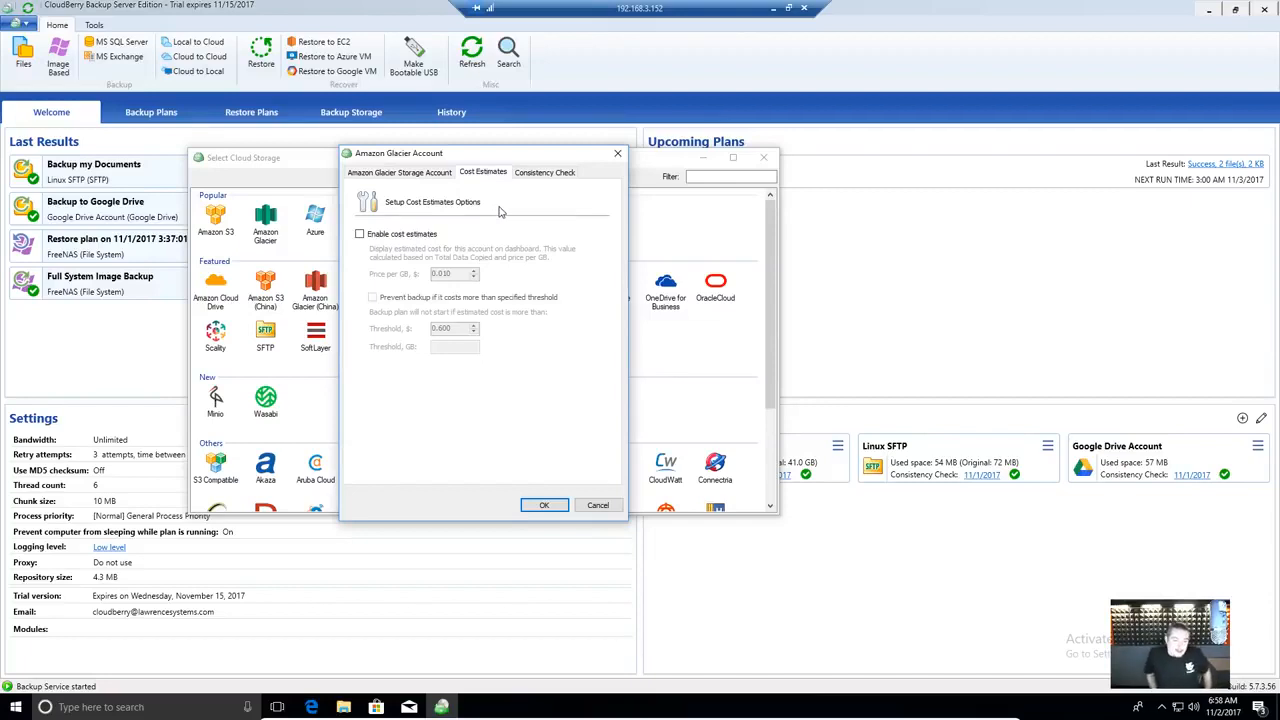
click(398, 236)
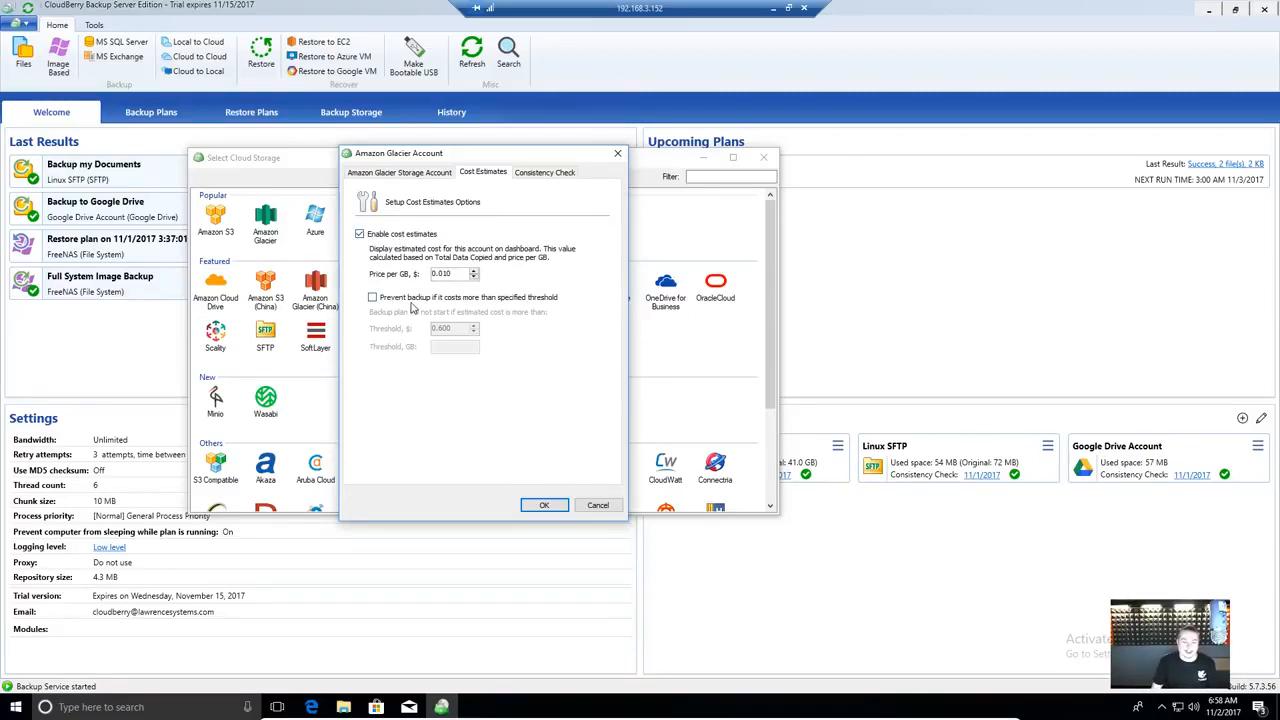
click(414, 300)
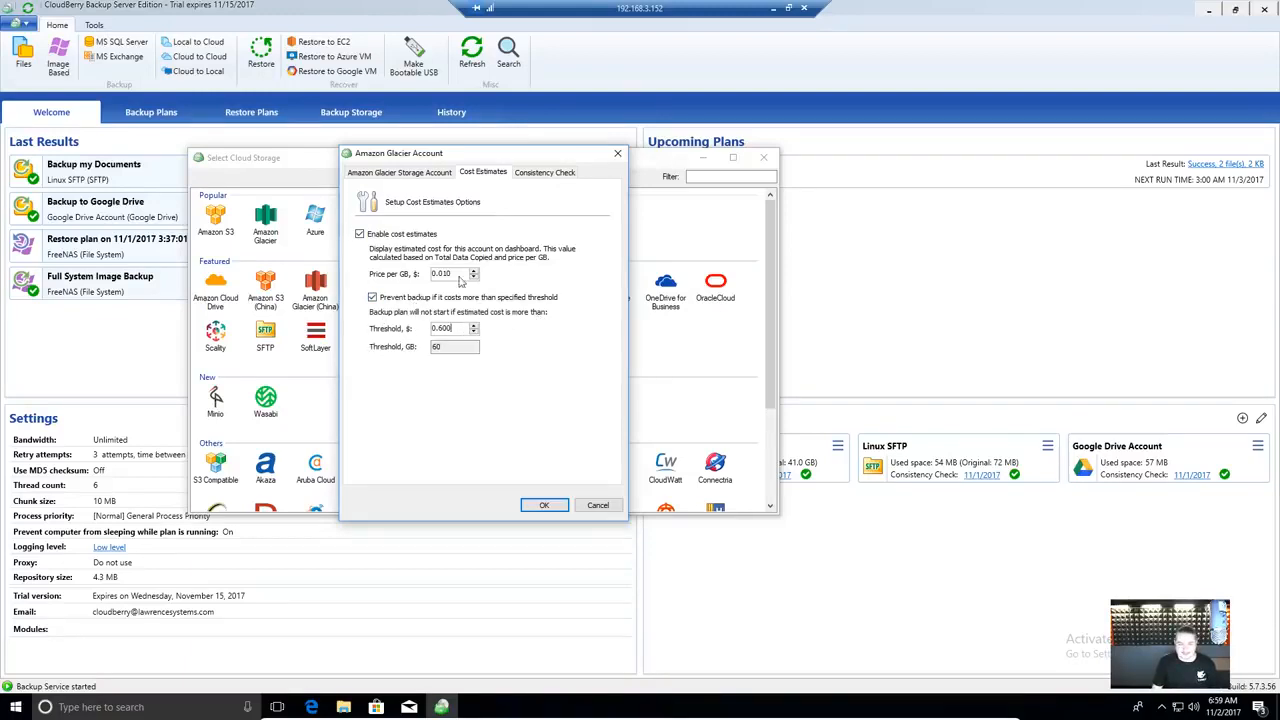
click(406, 236)
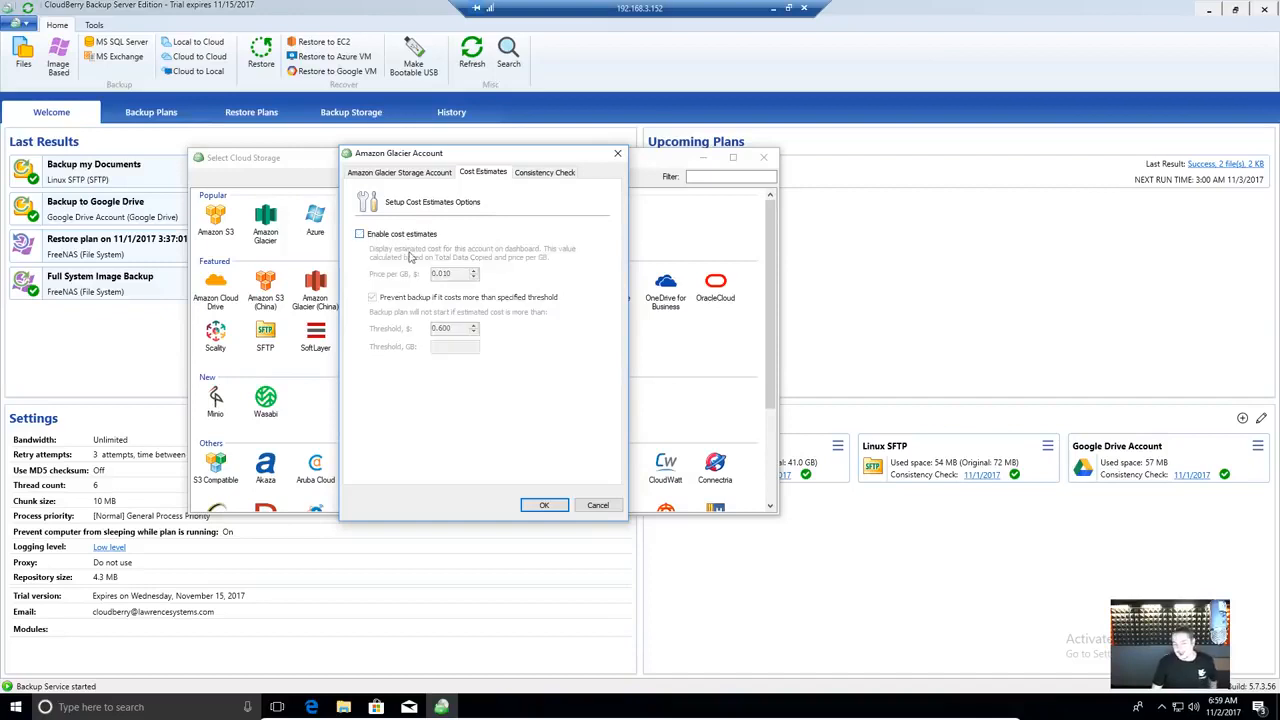
click(617, 153)
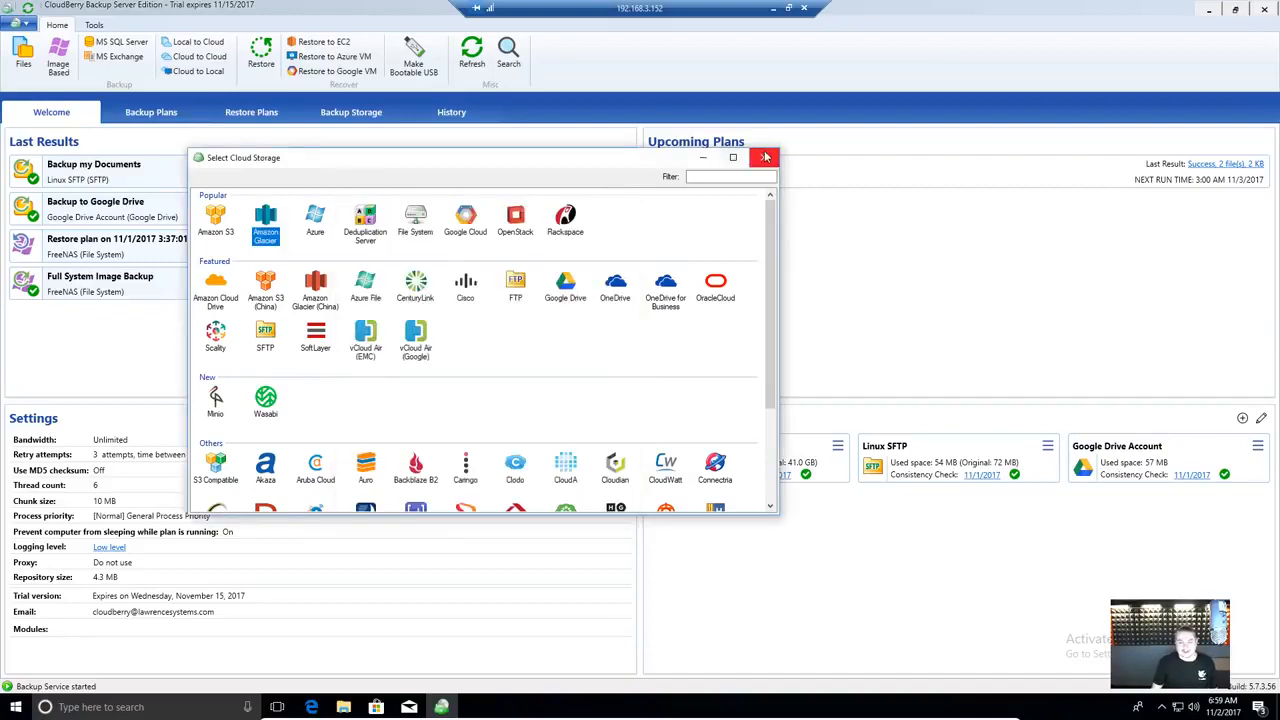
click(416, 229)
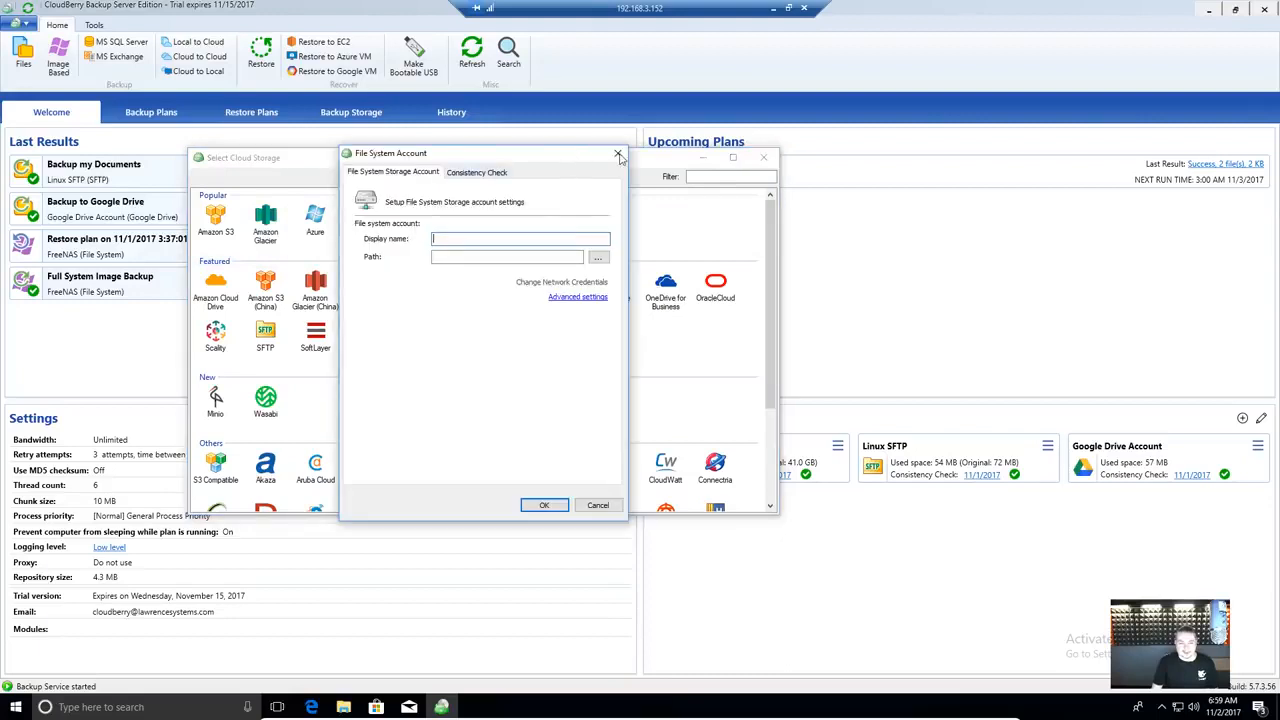
click(617, 154)
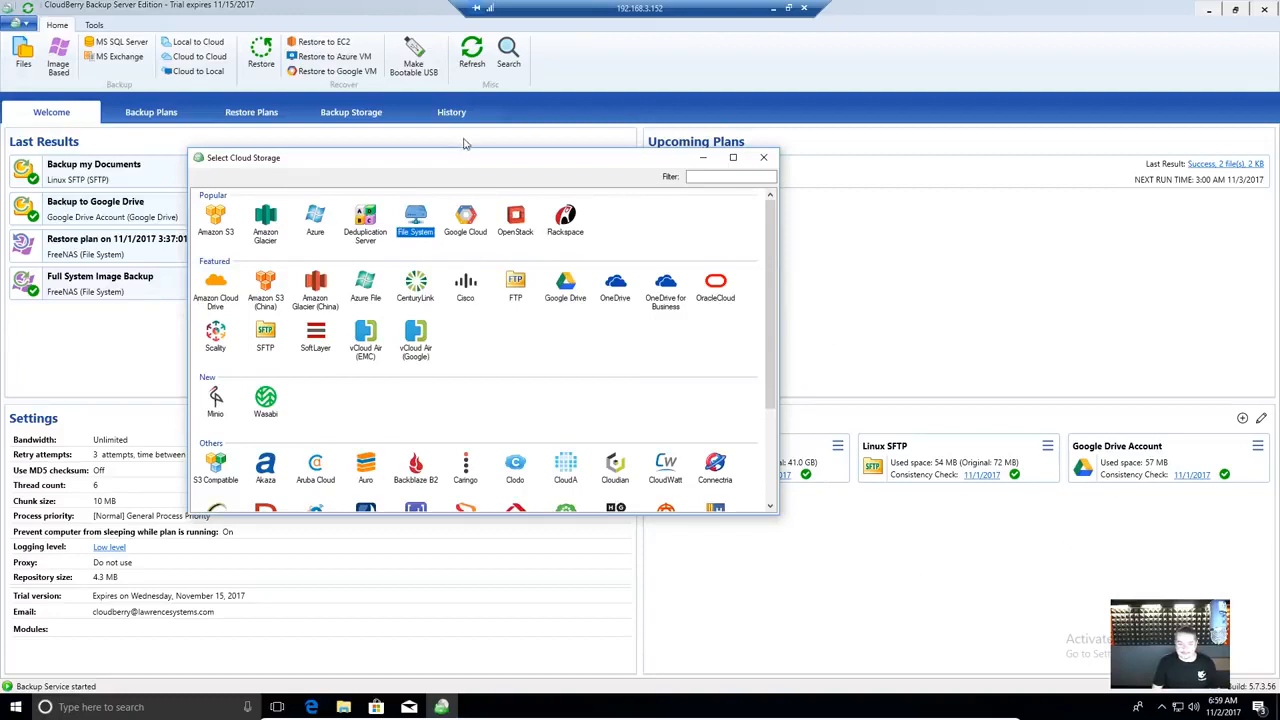
- Try the SFTP setup with display name 'test', dismiss its warnings, and close all dialogs
click(272, 336)
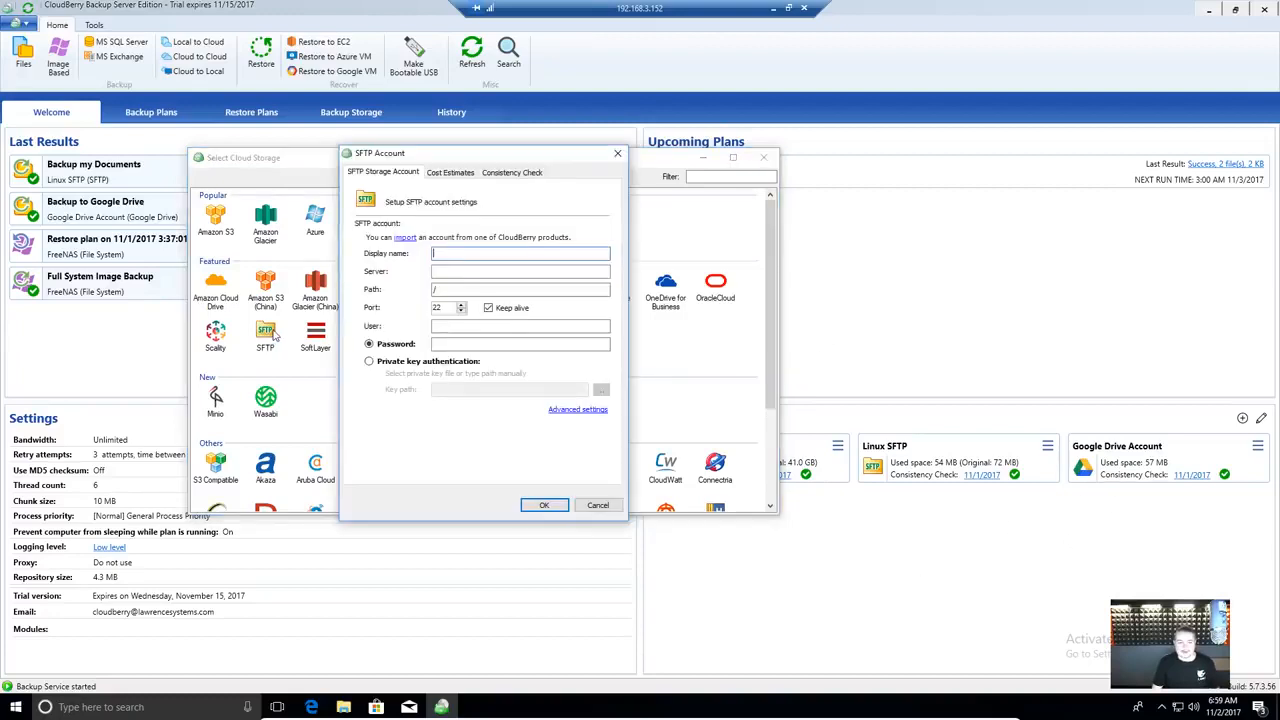
click(450, 172)
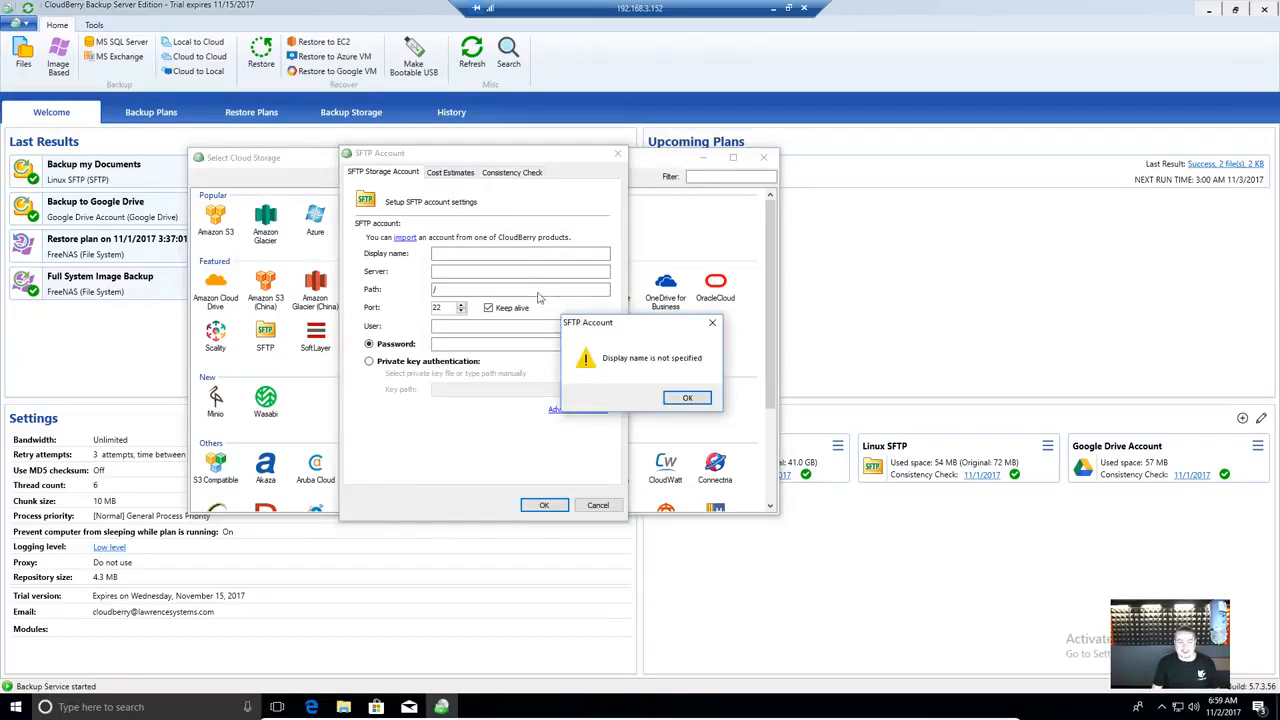
click(686, 398)
click(491, 251)
text(t)
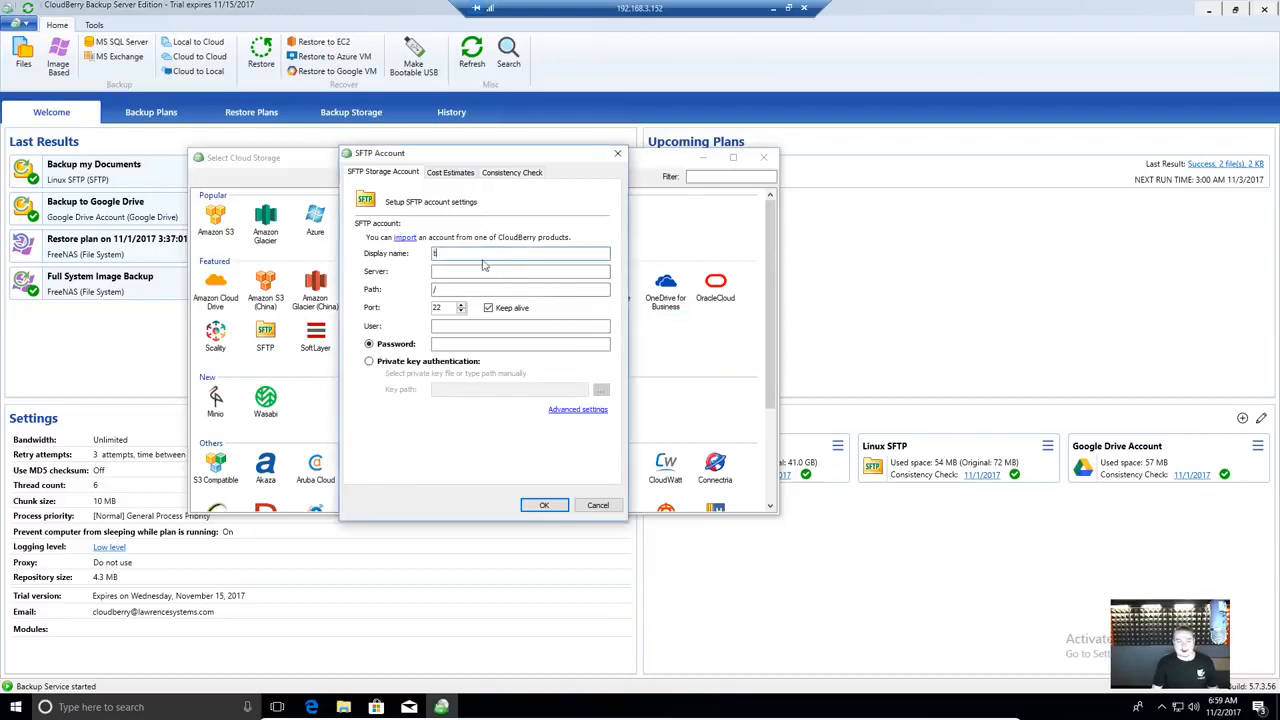
text(est)
click(450, 172)
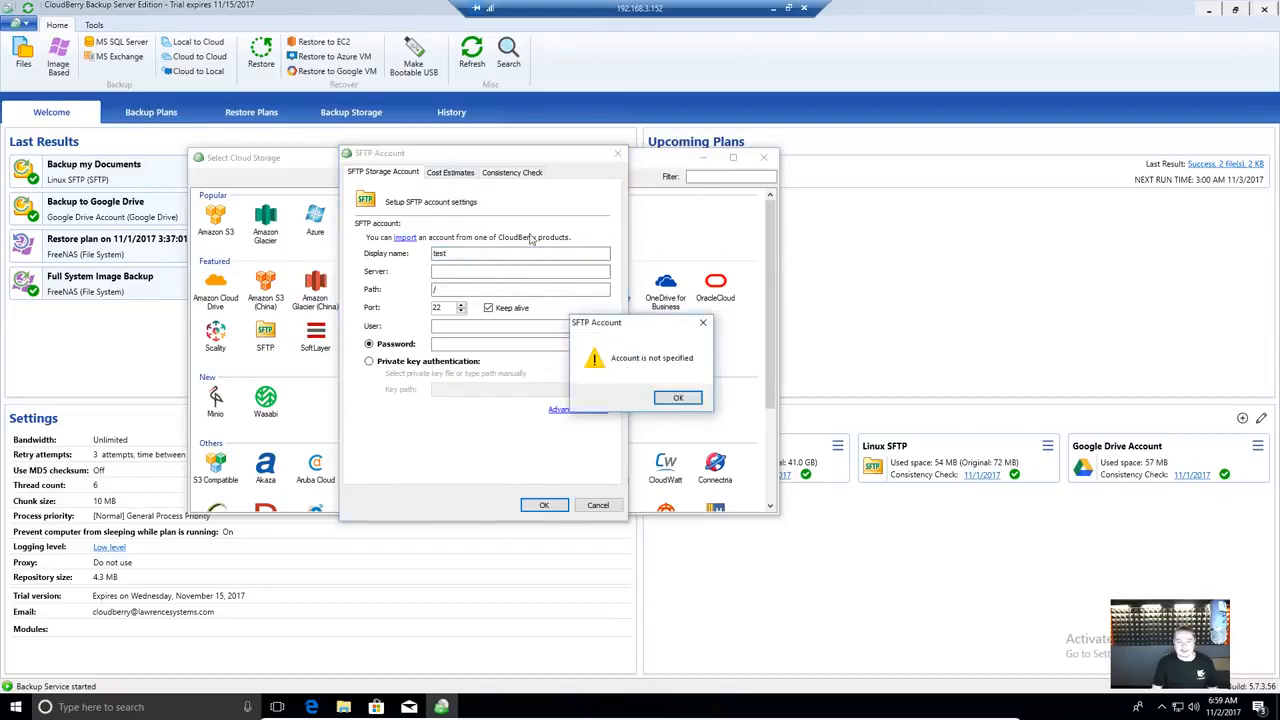
click(678, 397)
click(597, 505)
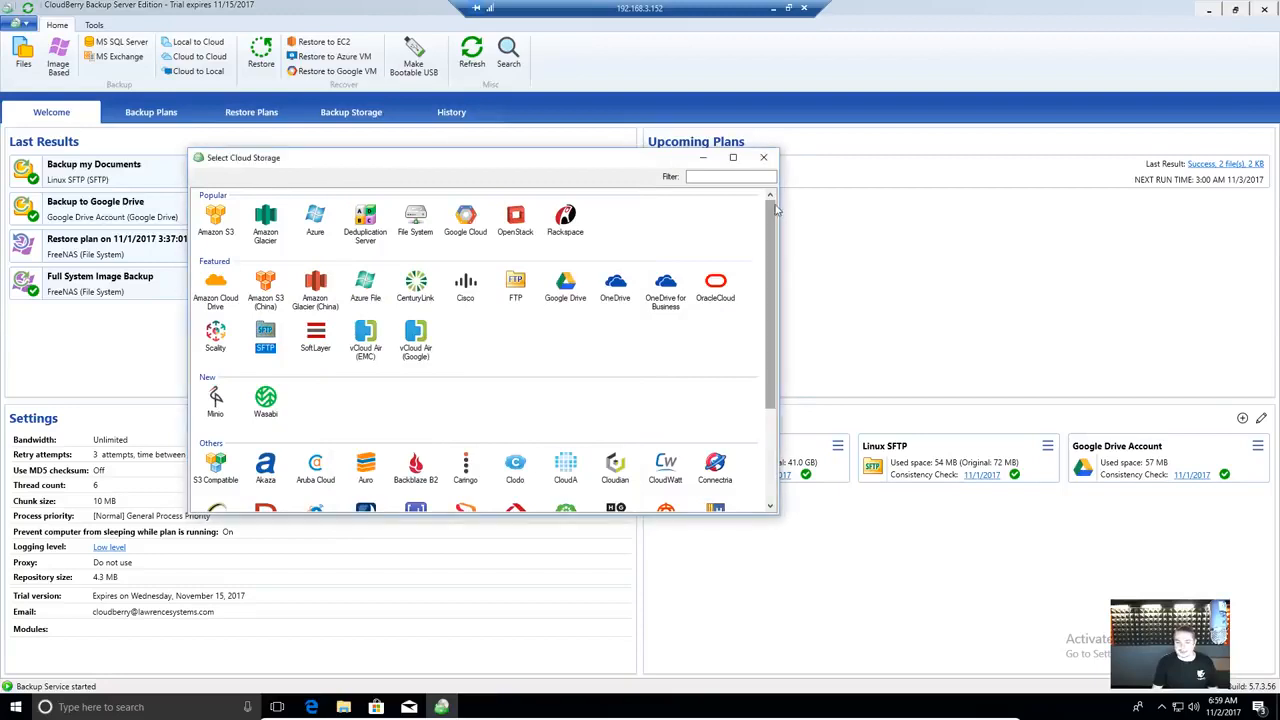
click(764, 157)
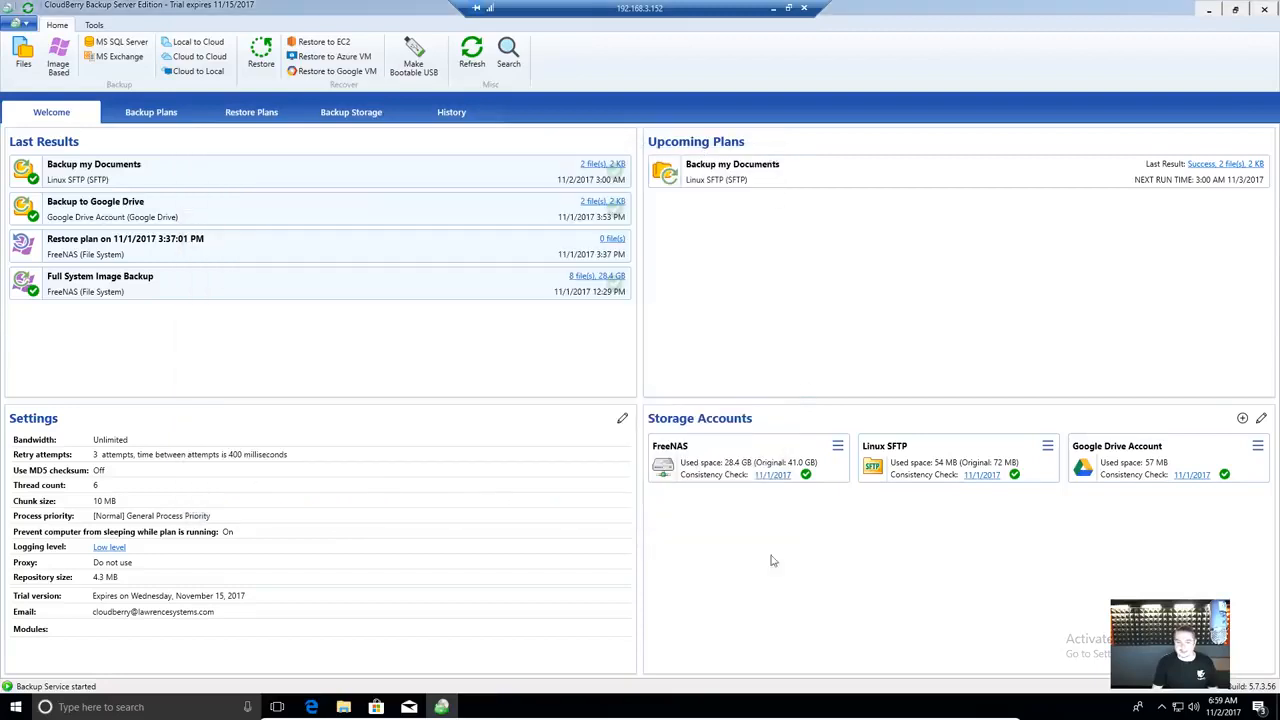
click(1047, 447)
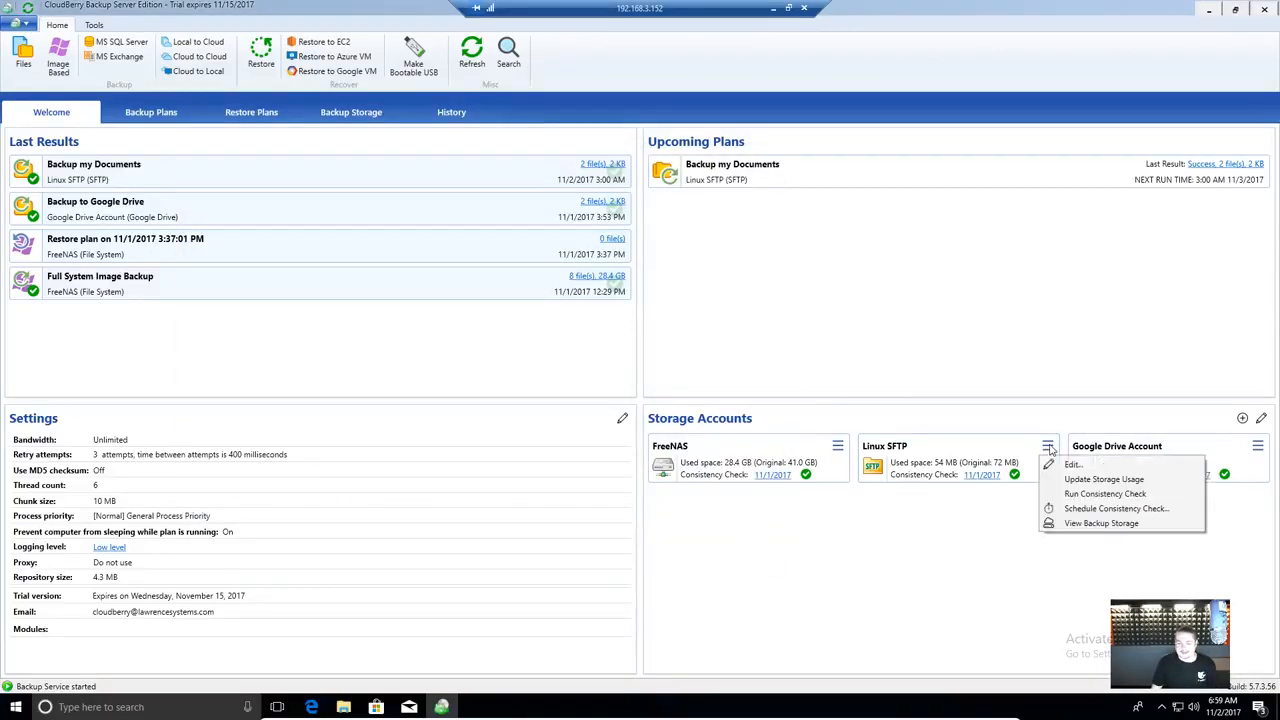
click(1071, 464)
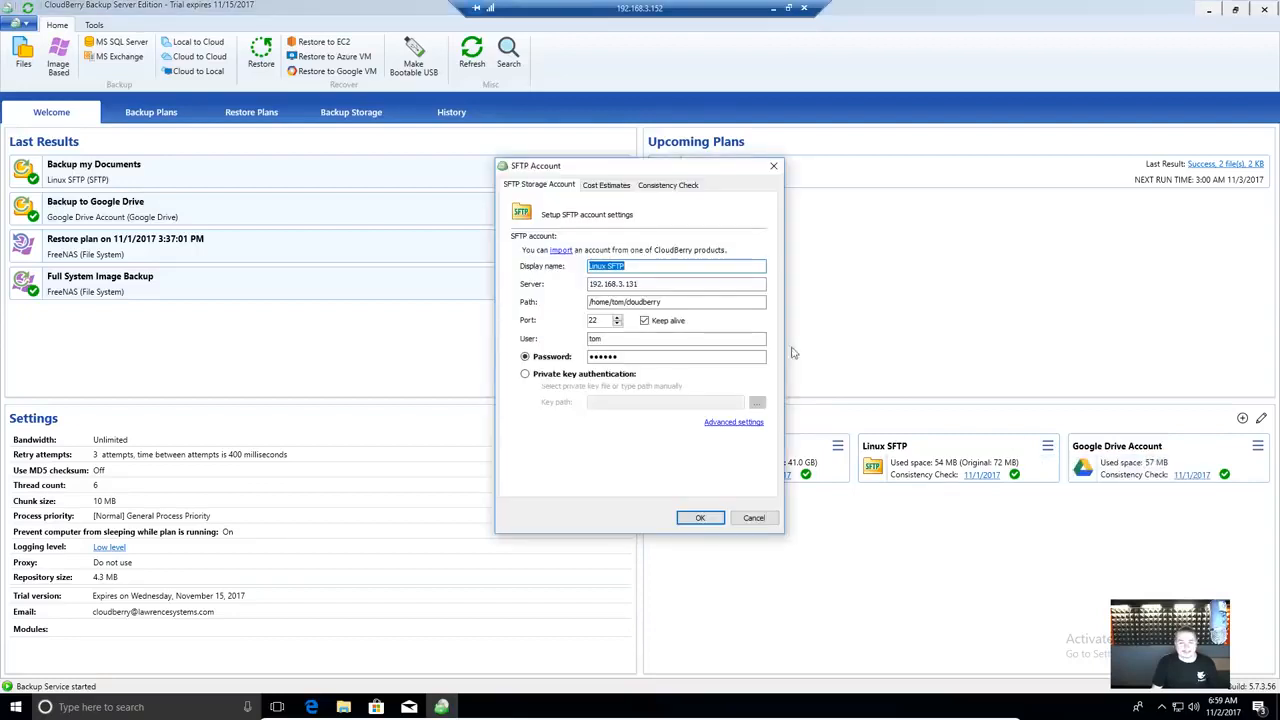
click(622, 189)
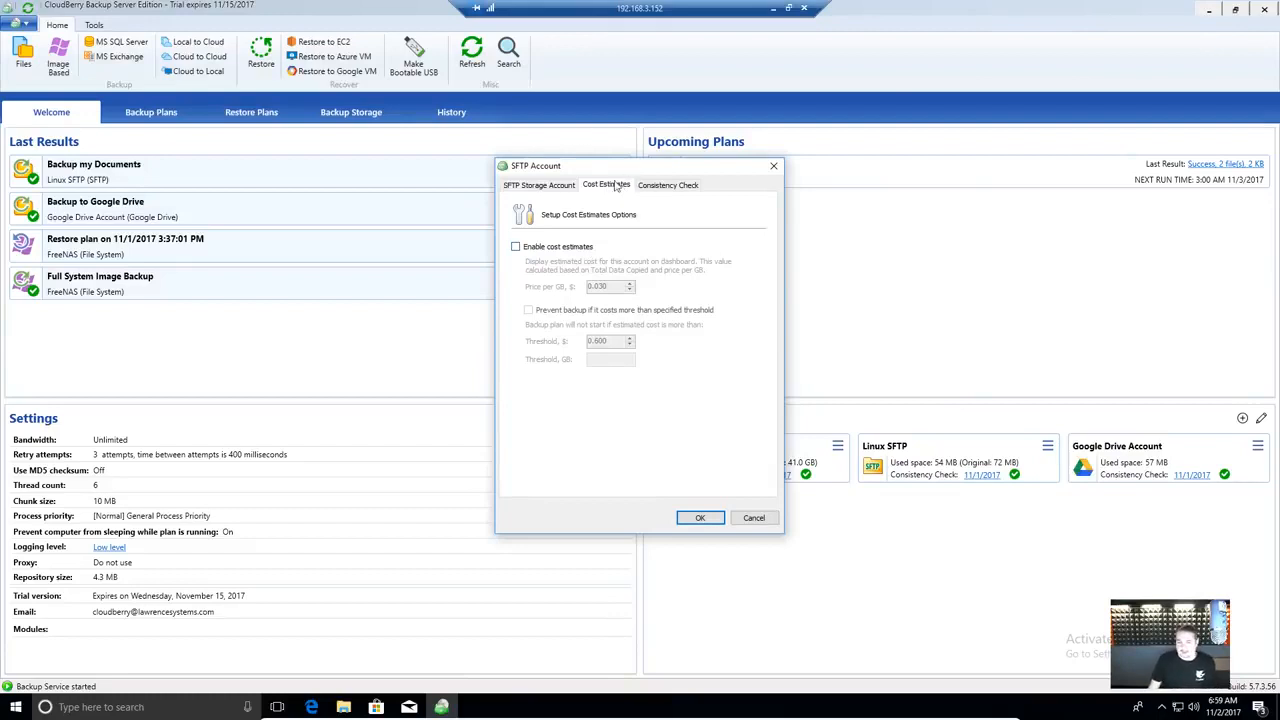
drag(618, 168, 570, 184)
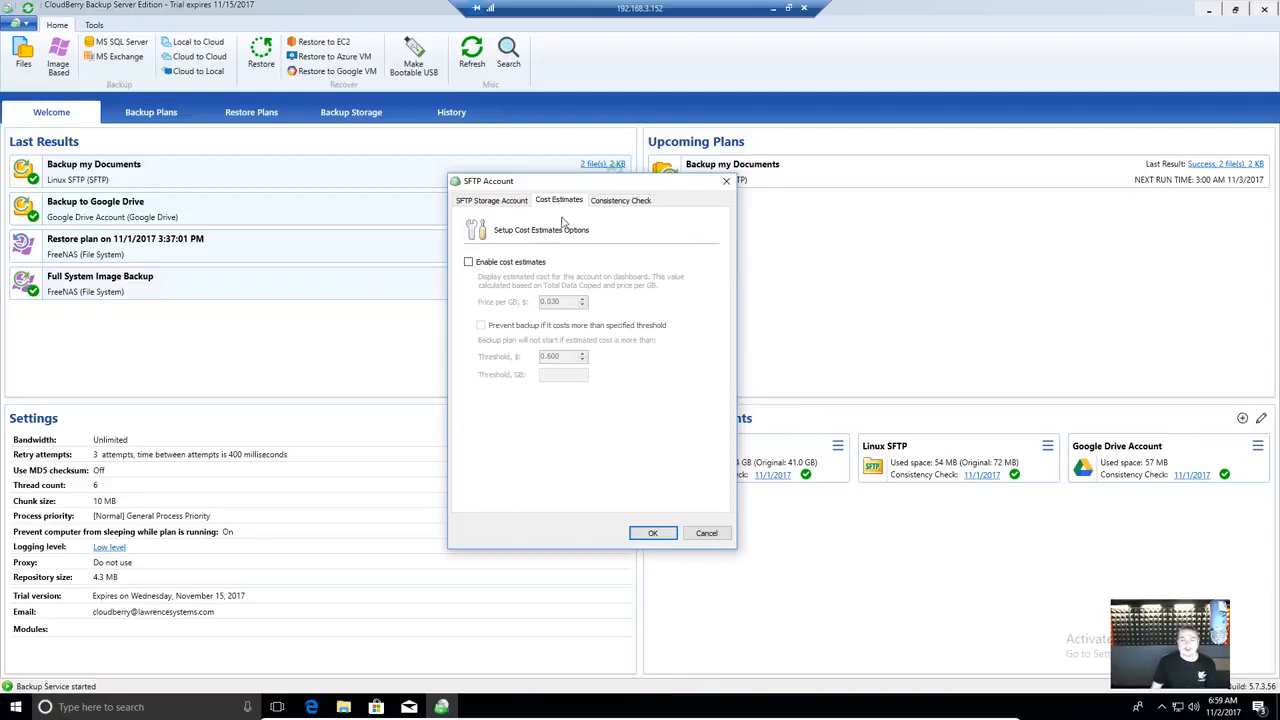
click(727, 182)
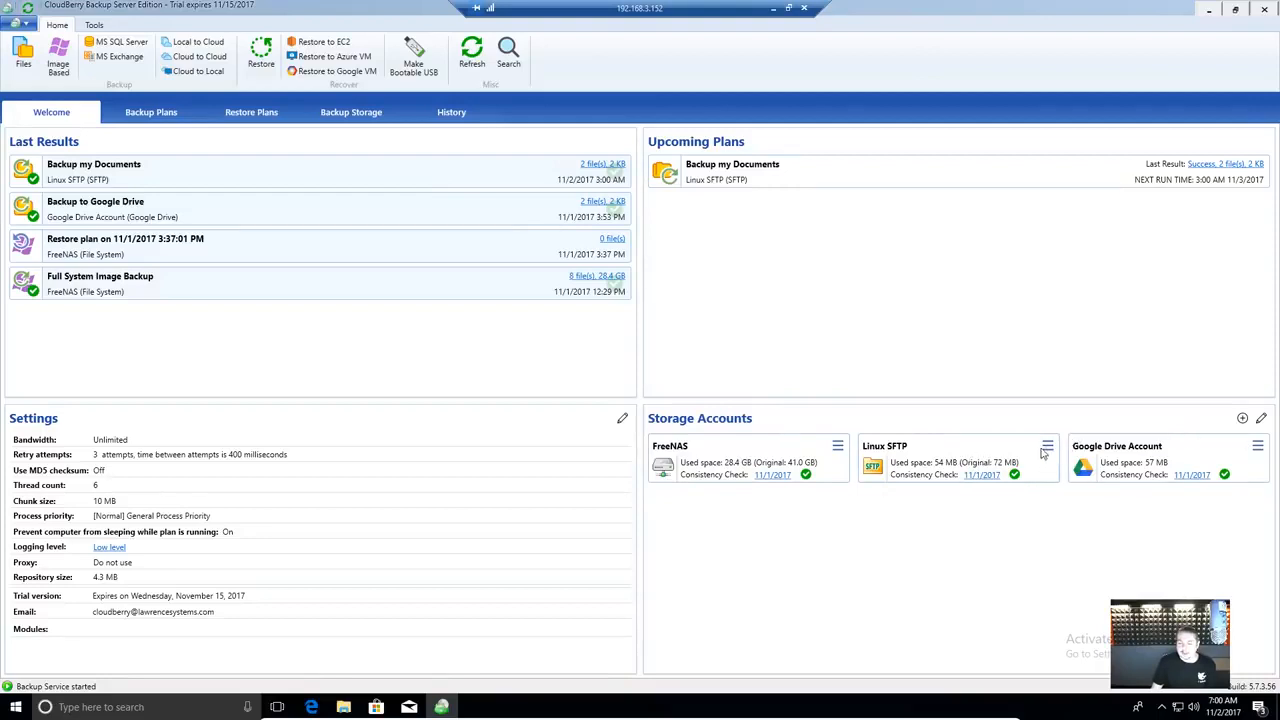
- Edit the Linux SFTP account at the end of its /home/tom/cloudberry path, then view Consistency Check
click(1047, 449)
click(1052, 463)
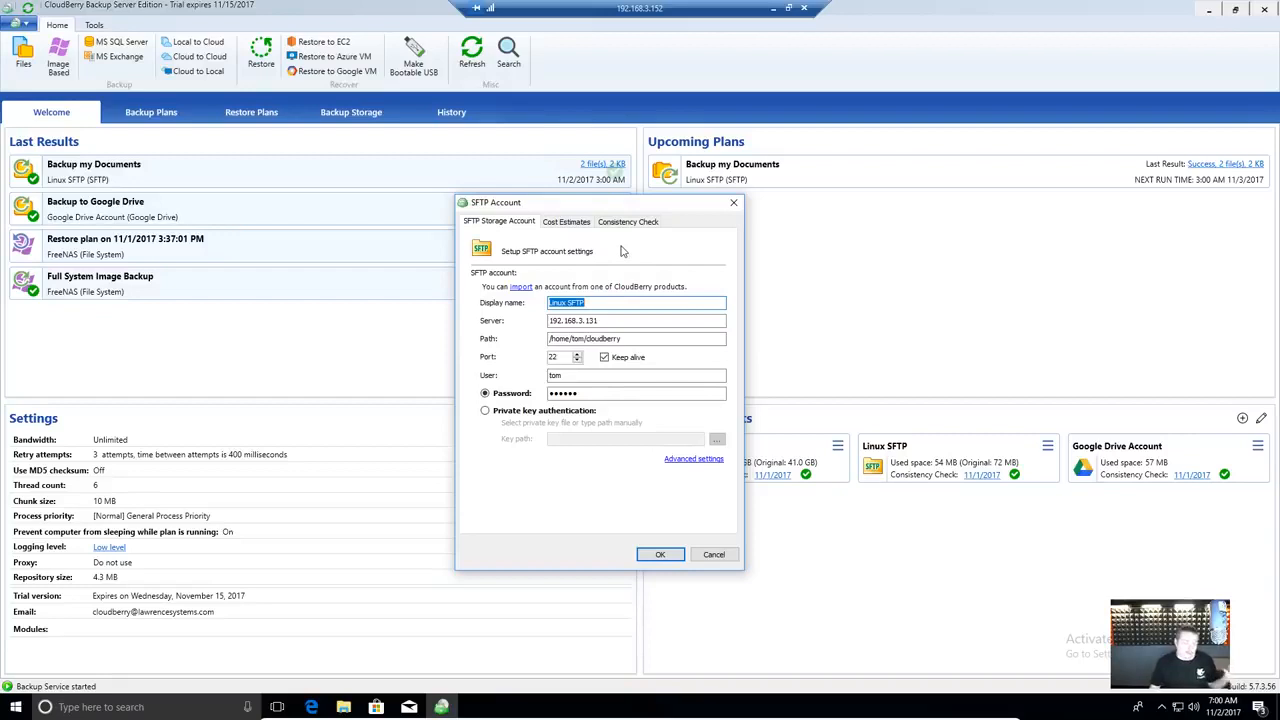
drag(627, 210, 661, 210)
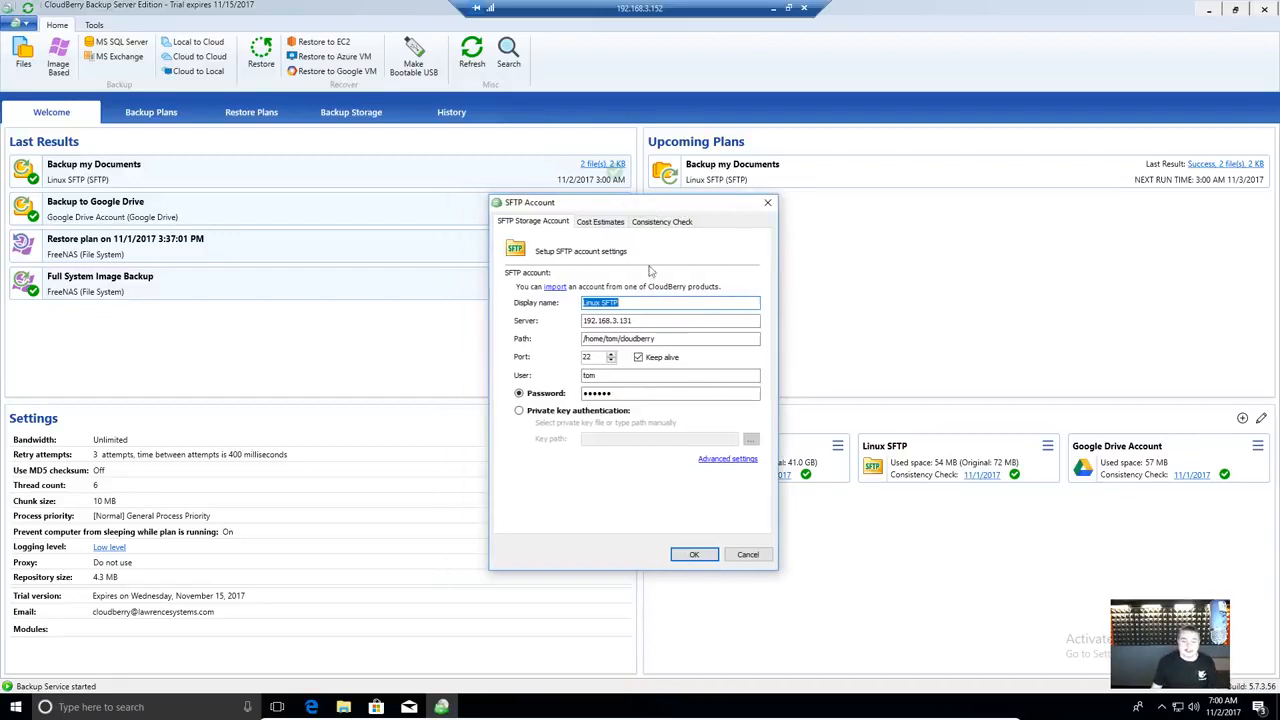
click(674, 340)
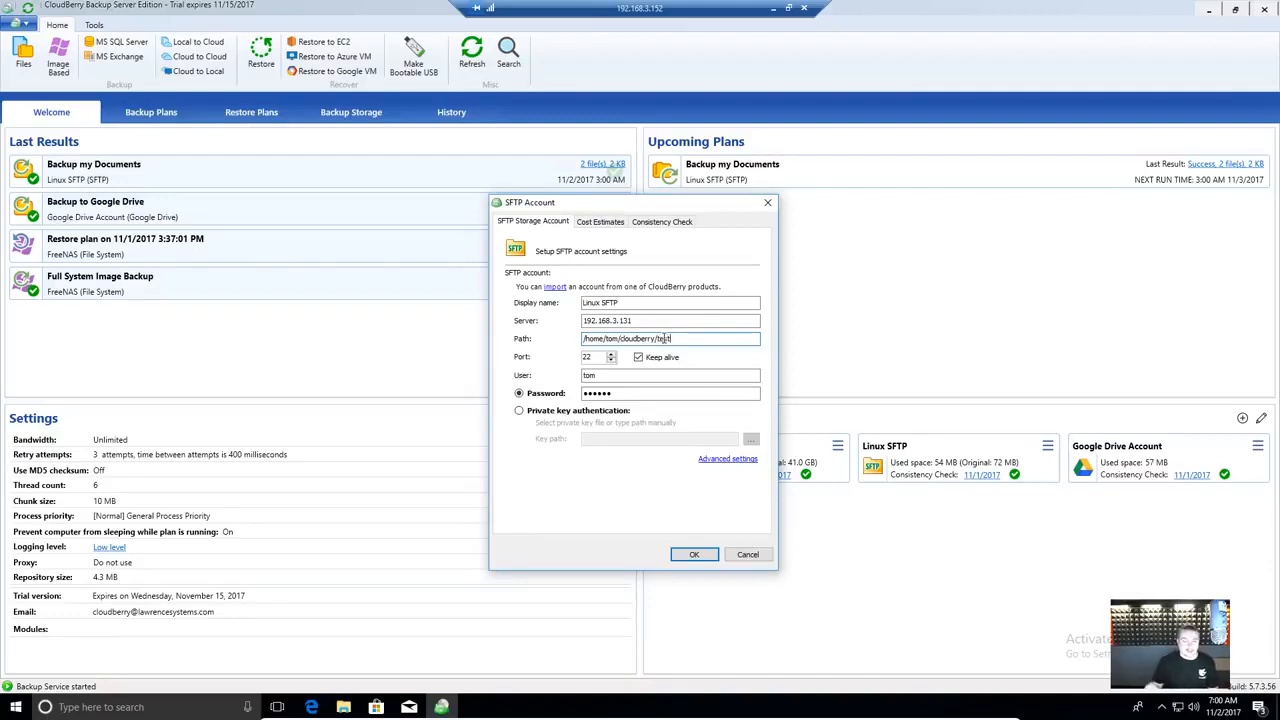
click(650, 222)
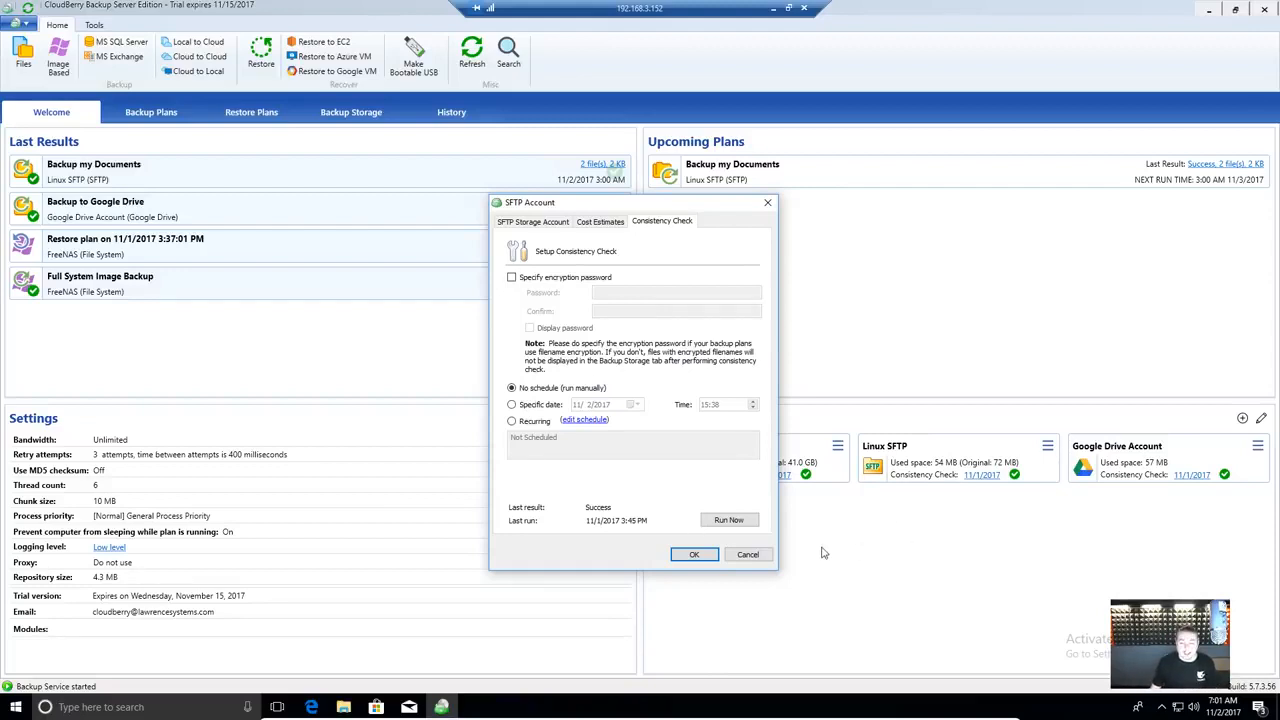
- Cancel the SFTP Account dialog, discarding the path edits
click(757, 559)
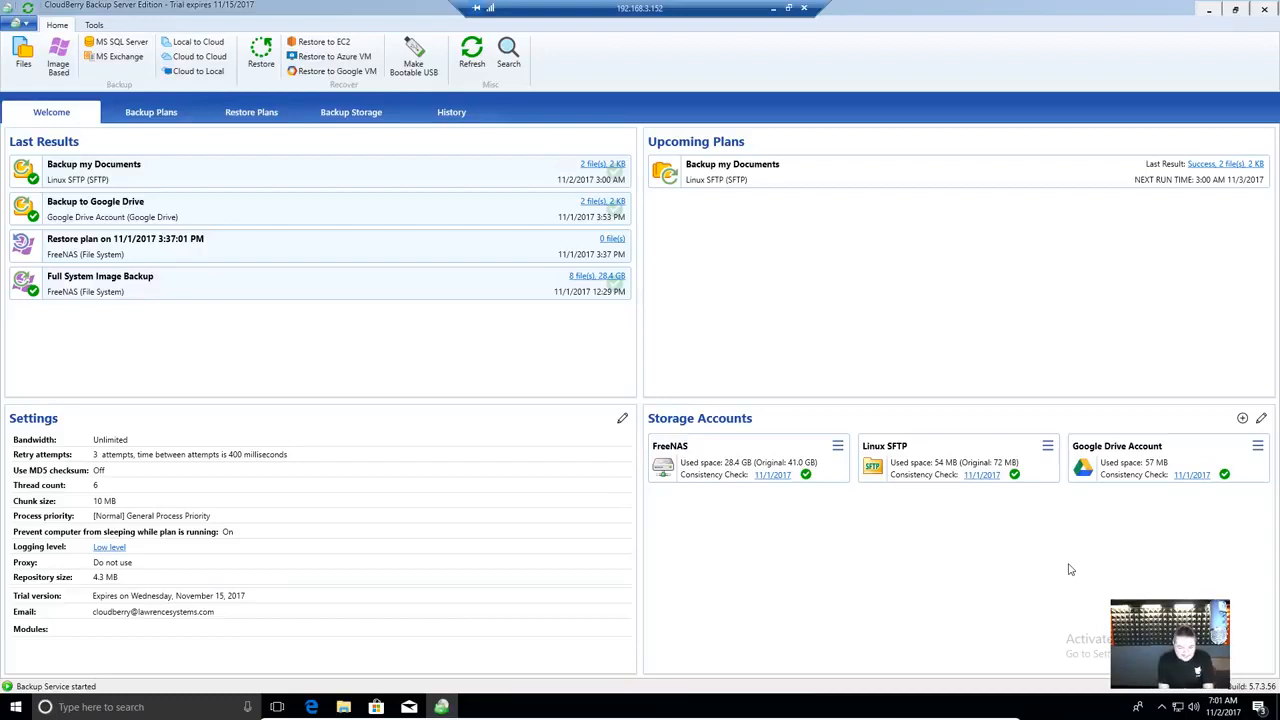
- Launch the Create Backup Plan Wizard with Cloud to Cloud on the Home ribbon
click(199, 57)
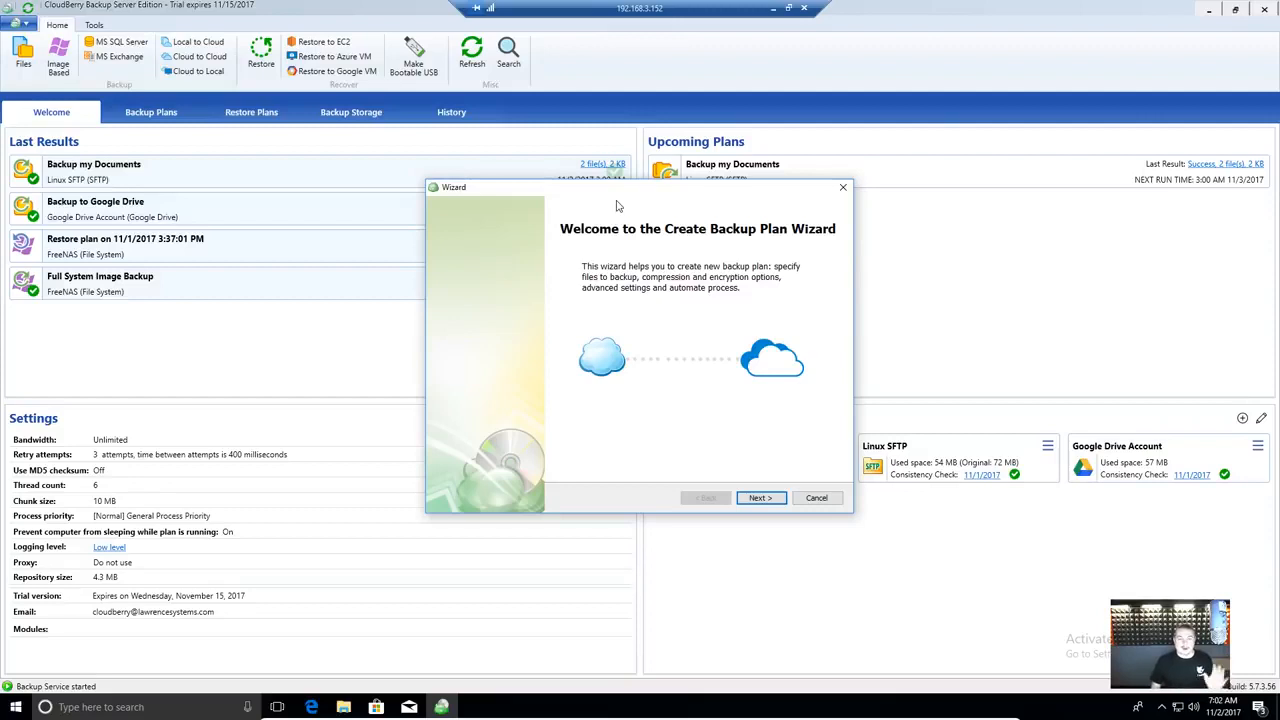
- Dismiss the Create Backup Plan Wizard without creating a plan
click(843, 187)
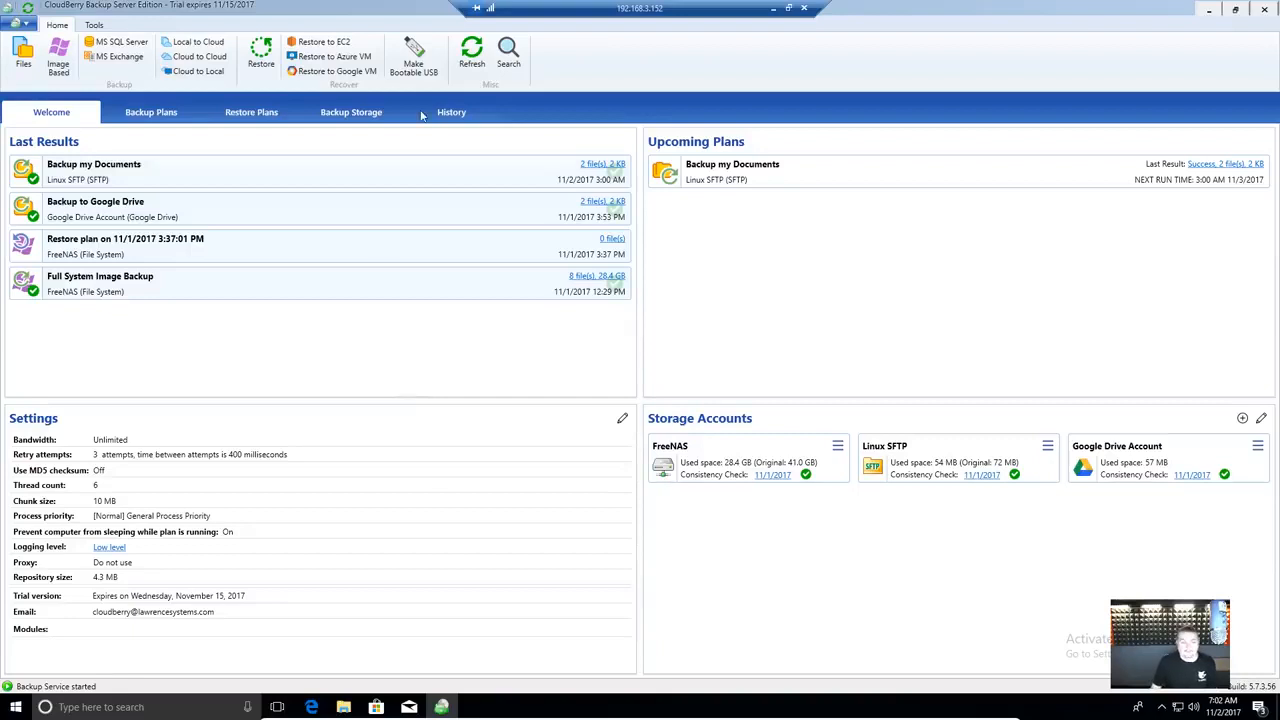
- Expand Full System Image Backup under Backup Plans and cancel the new Image Based wizard
click(145, 112)
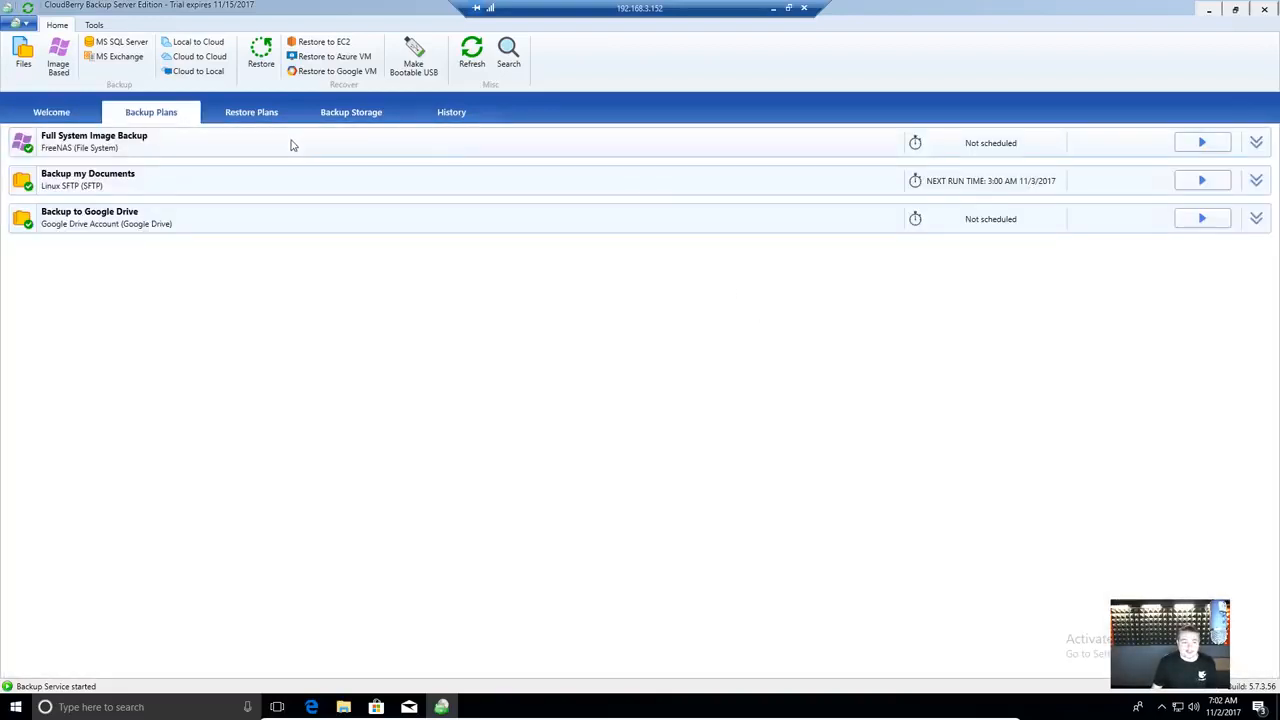
click(1256, 142)
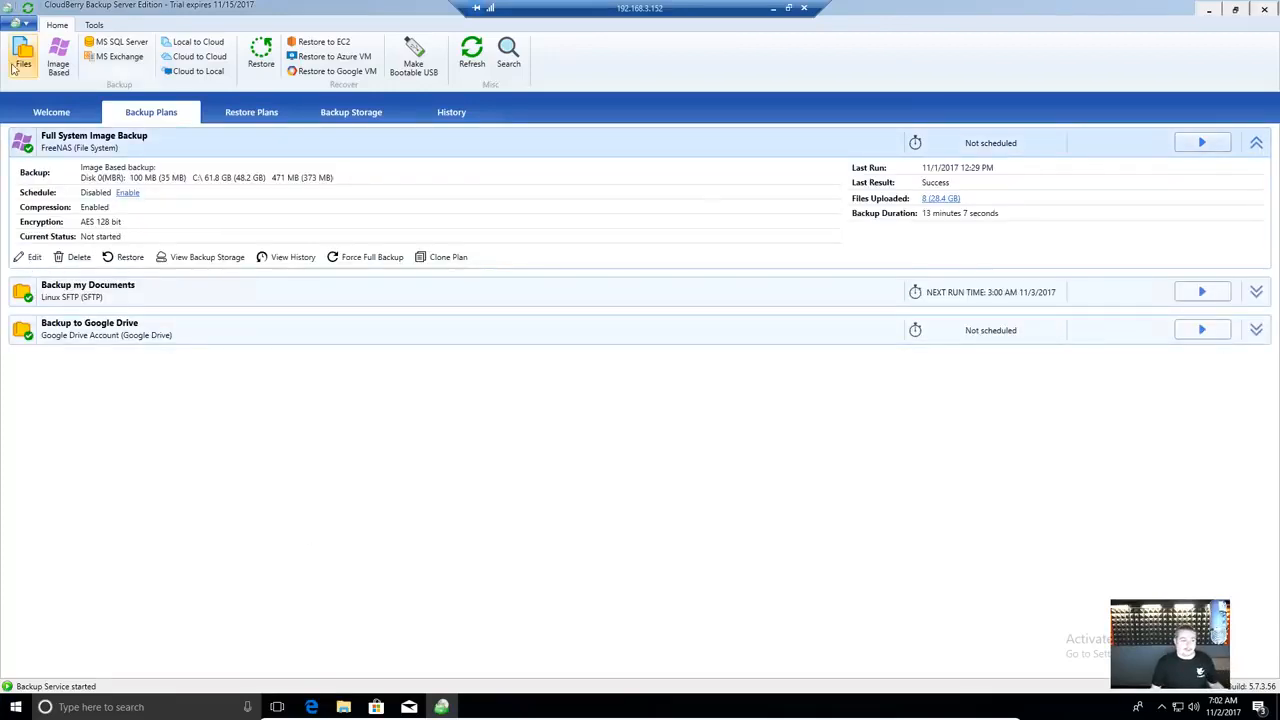
click(58, 57)
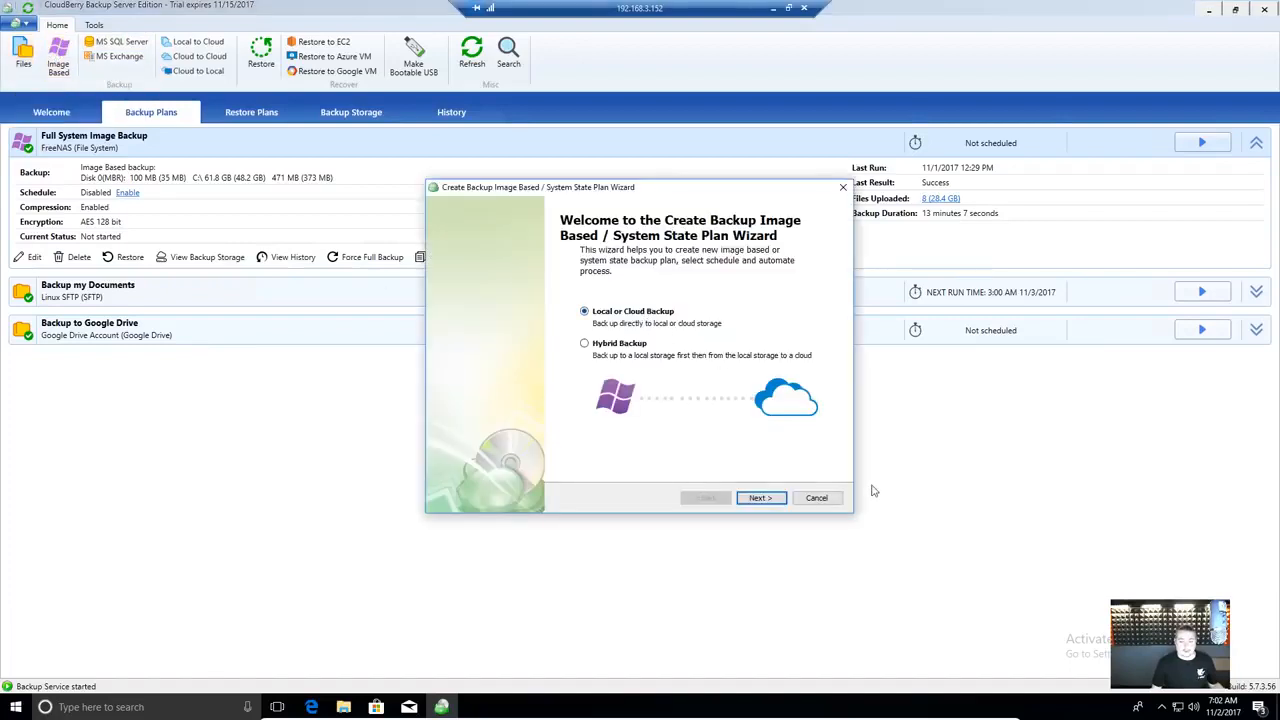
click(818, 497)
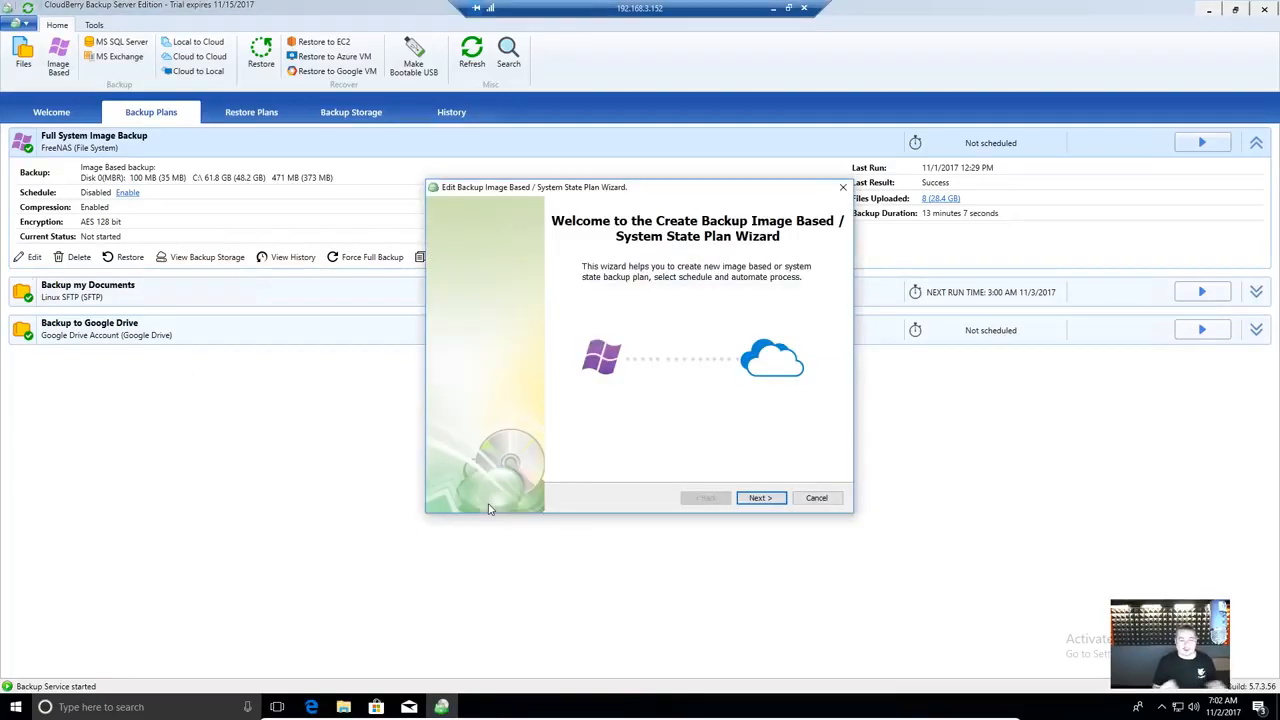
- Advance the image backup wizard, keeping FreeNAS storage, the plan name, selected partitions and network shares
click(766, 501)
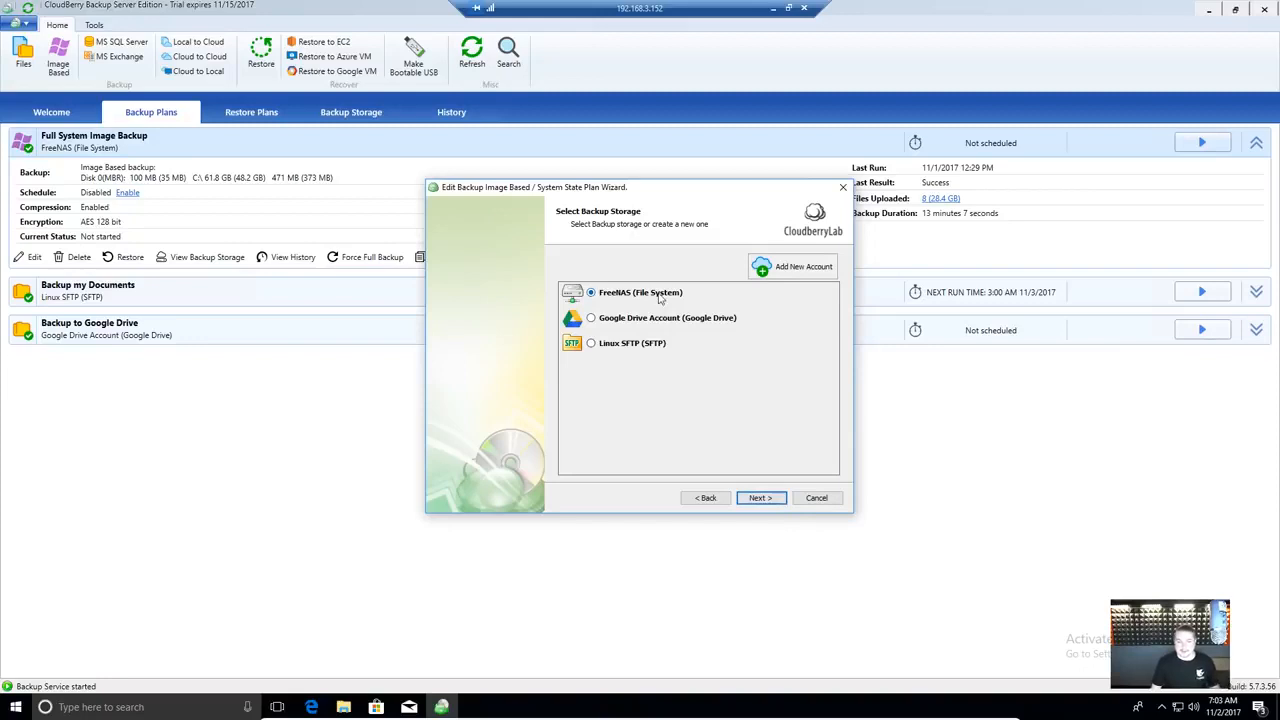
click(760, 498)
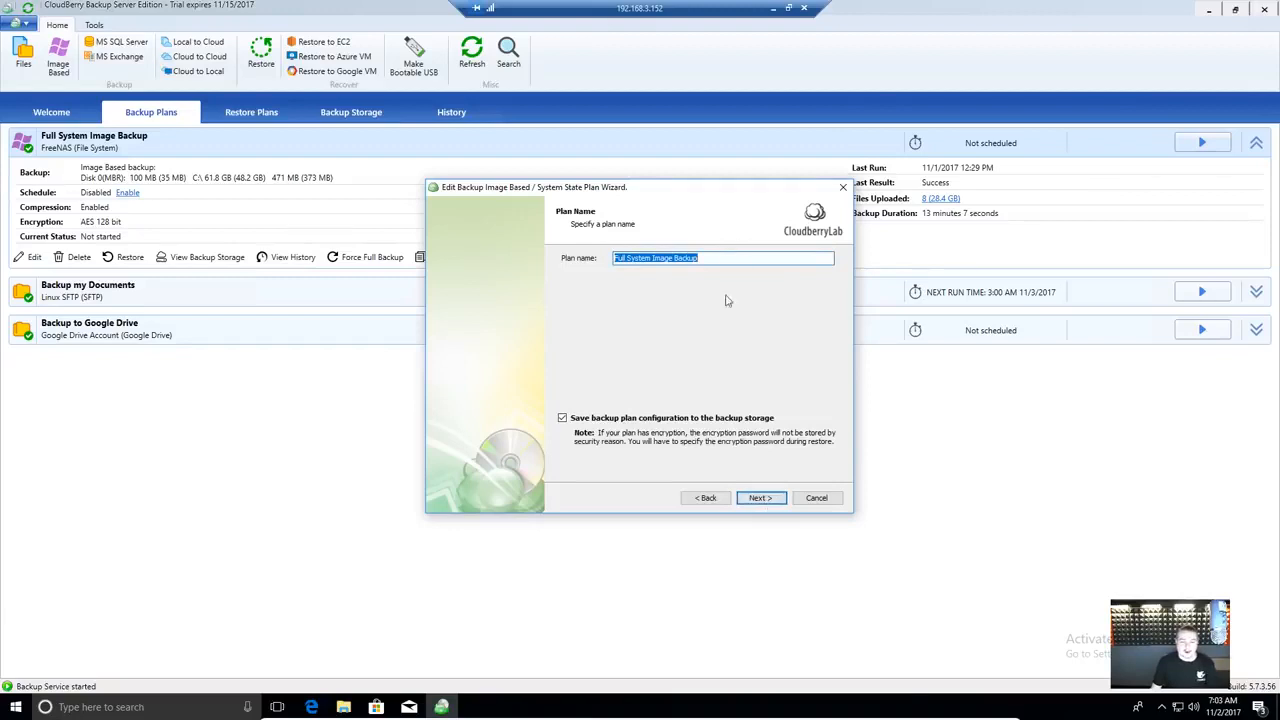
click(758, 501)
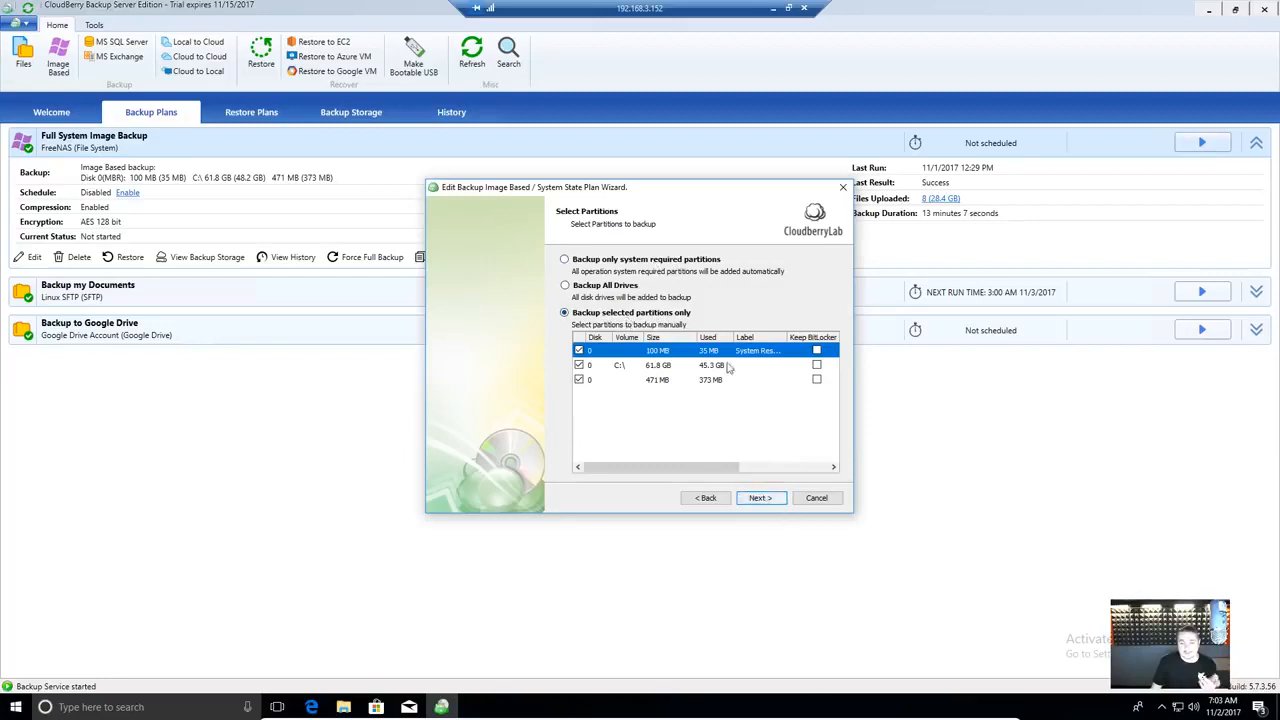
click(757, 497)
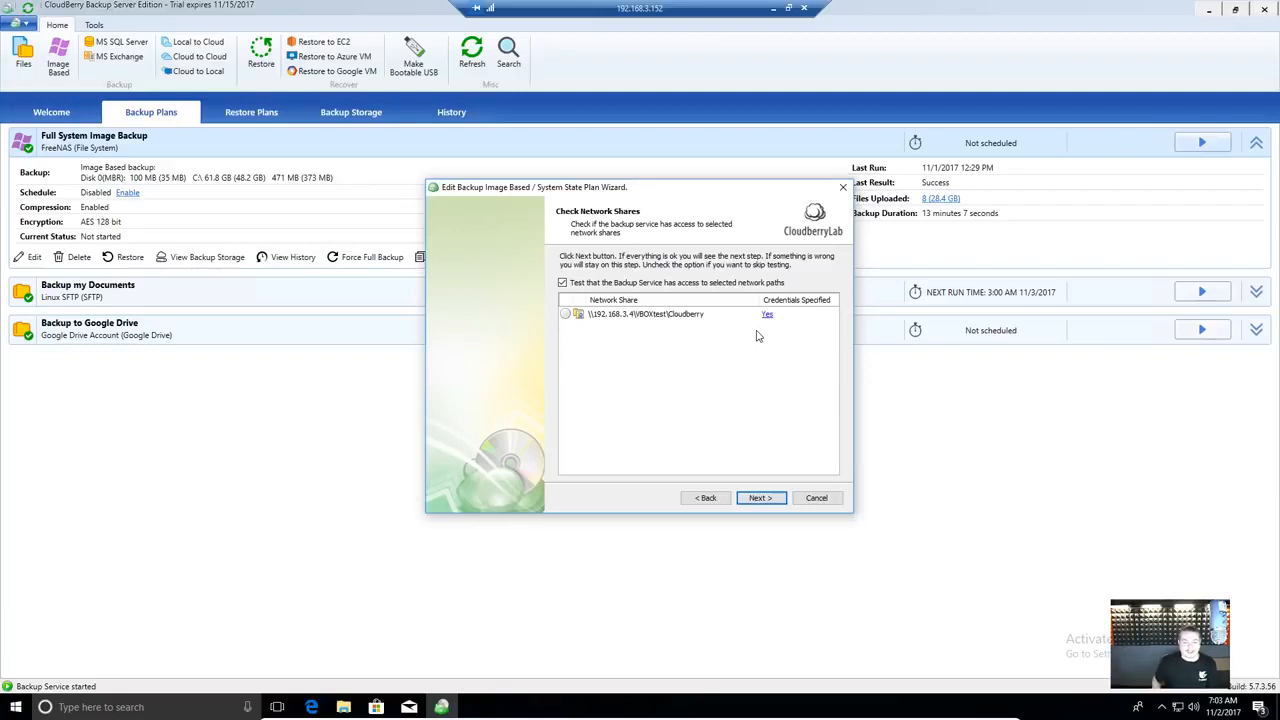
click(758, 499)
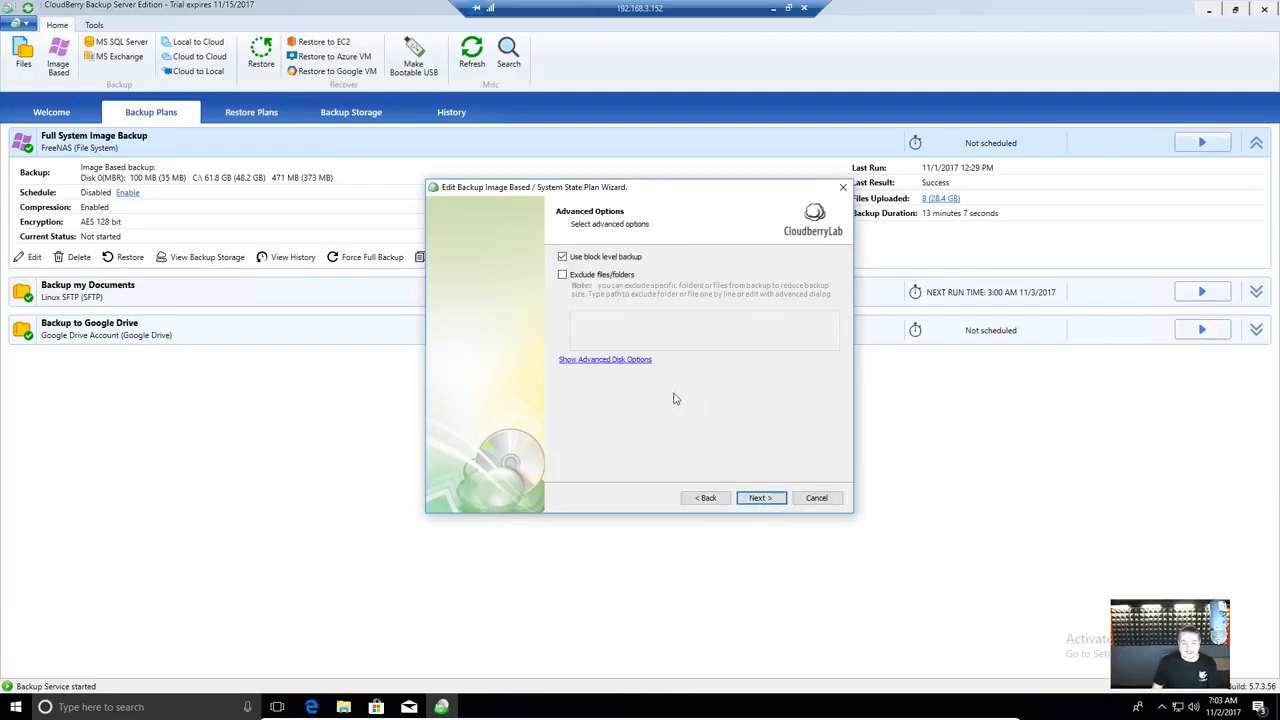
- Keep block level backup and compression, leaving encryption at AES 128 bit after briefly trying AES 256
click(772, 505)
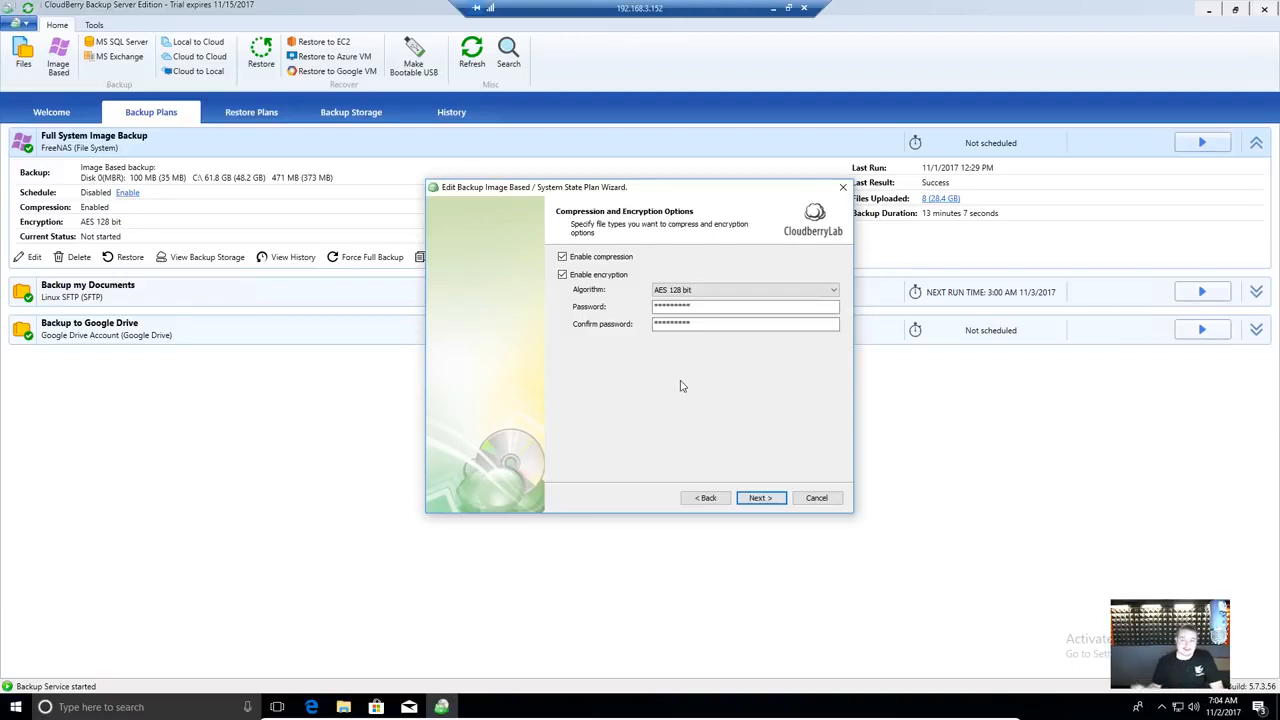
click(834, 290)
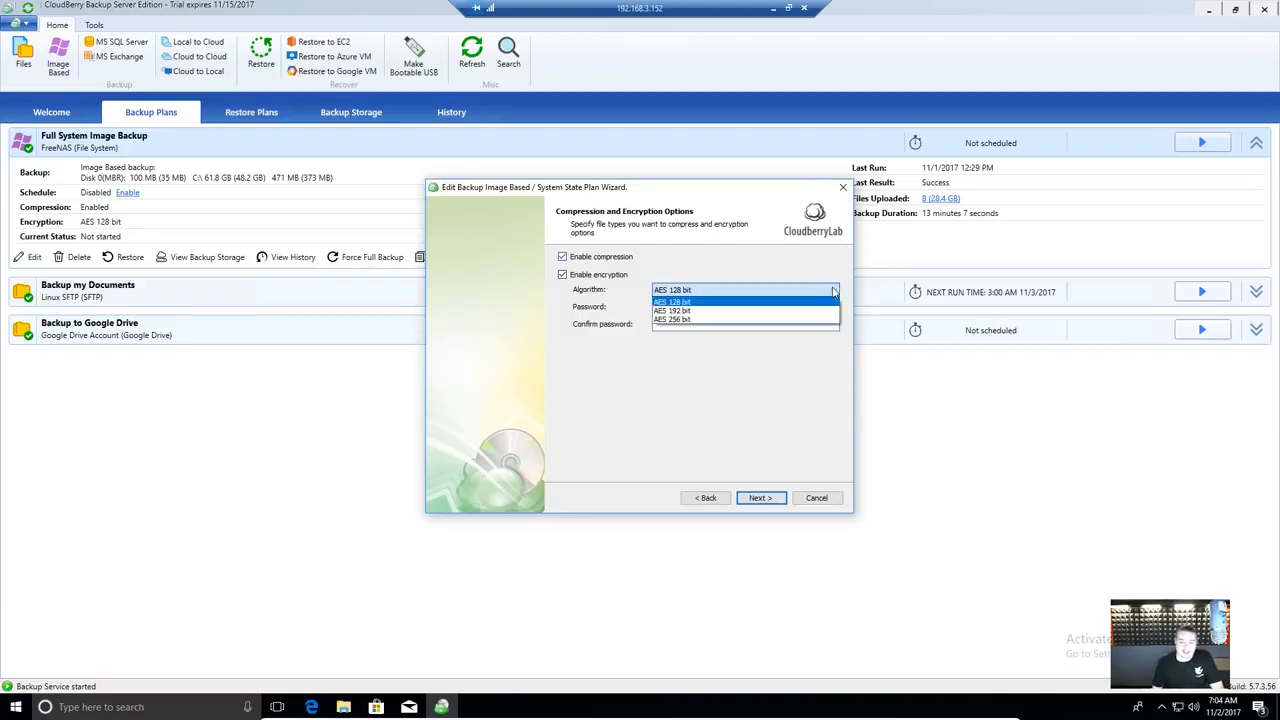
click(670, 322)
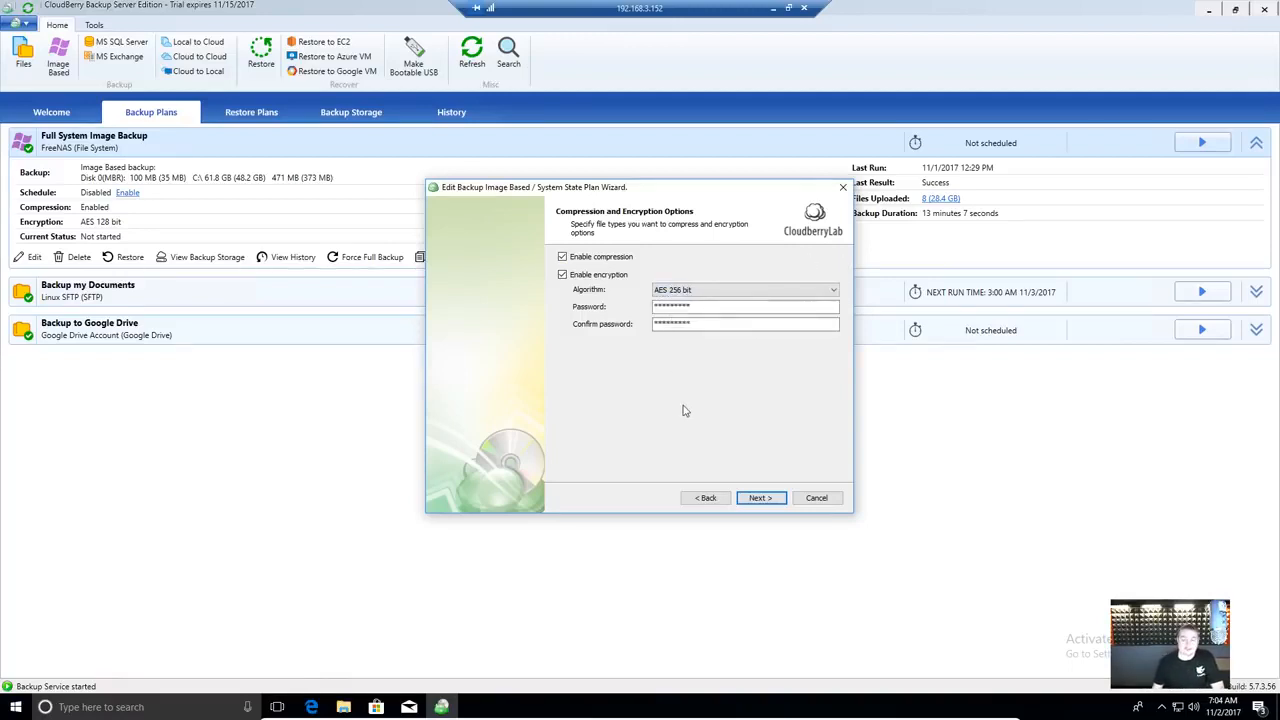
click(698, 292)
click(699, 303)
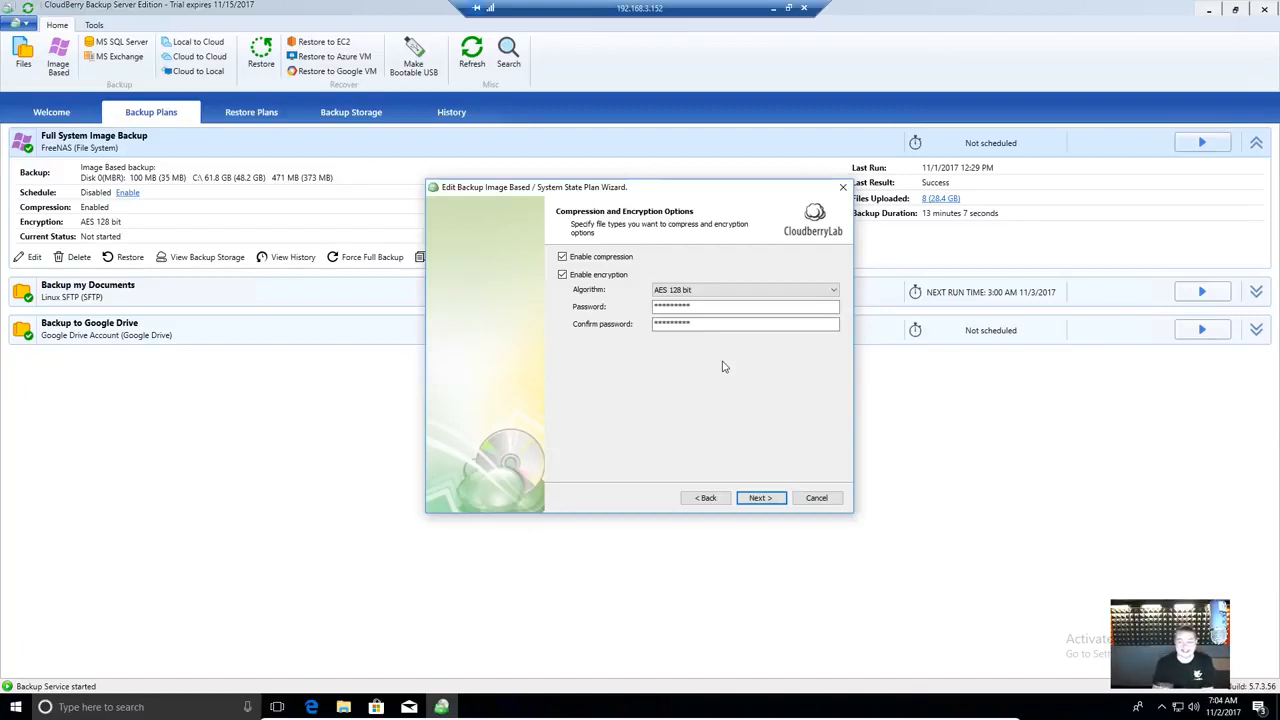
click(776, 498)
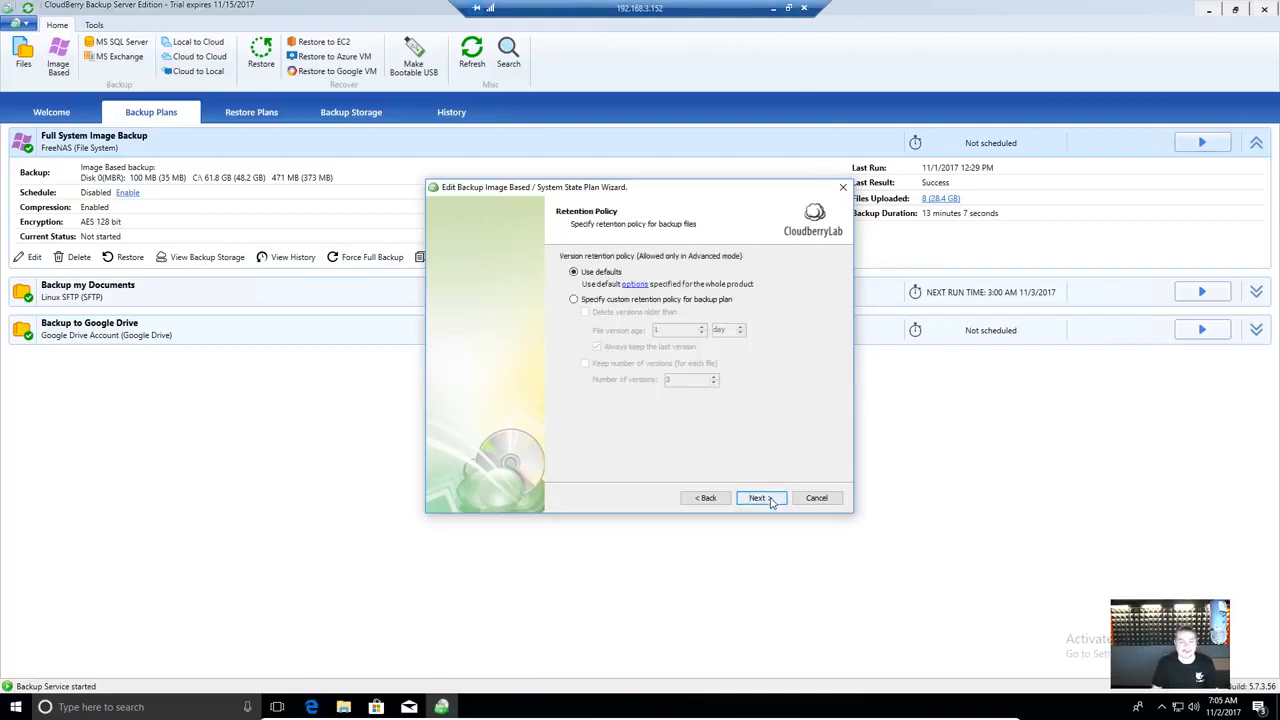
- Leave retention on 'Use defaults' after briefly picking a custom policy, and continue
click(612, 302)
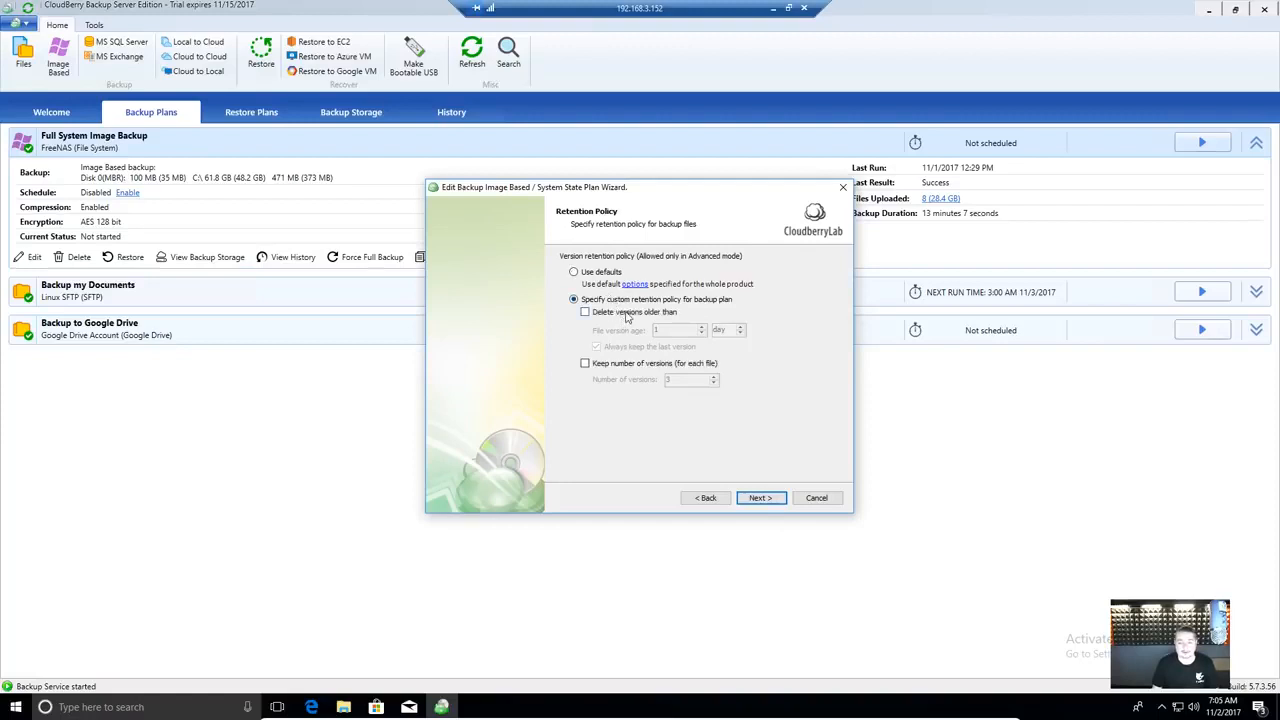
click(612, 272)
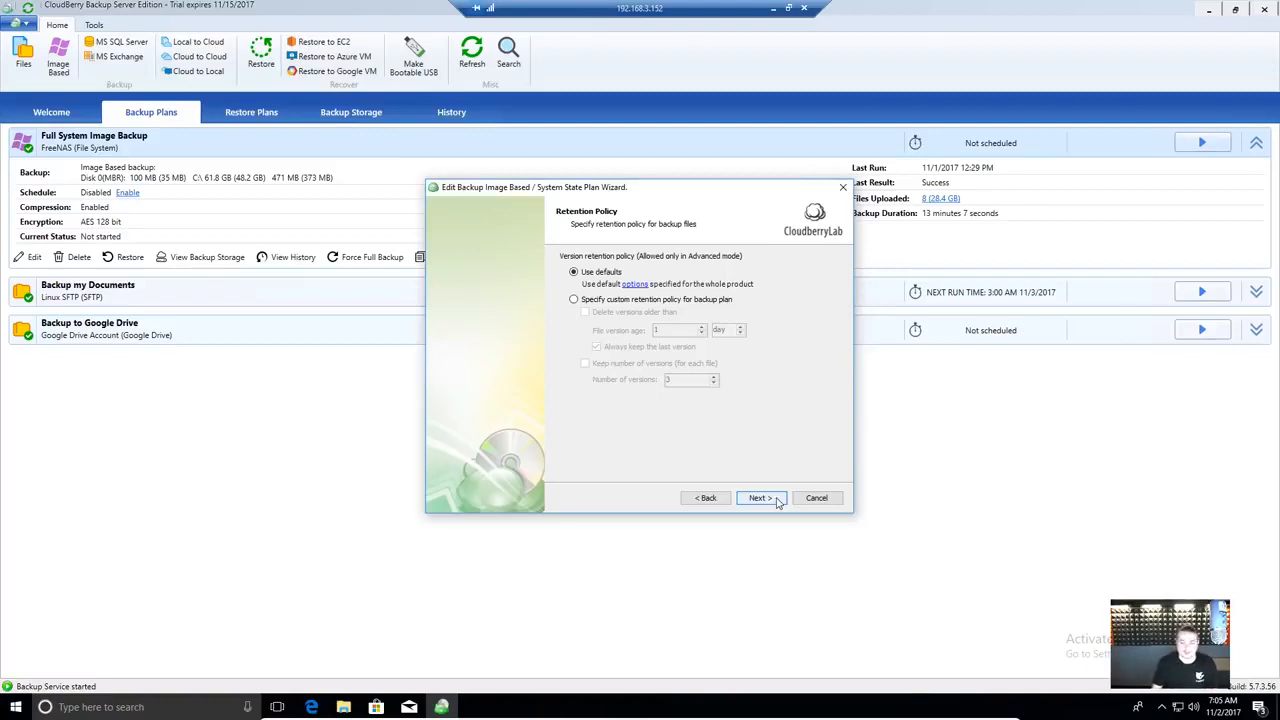
click(776, 501)
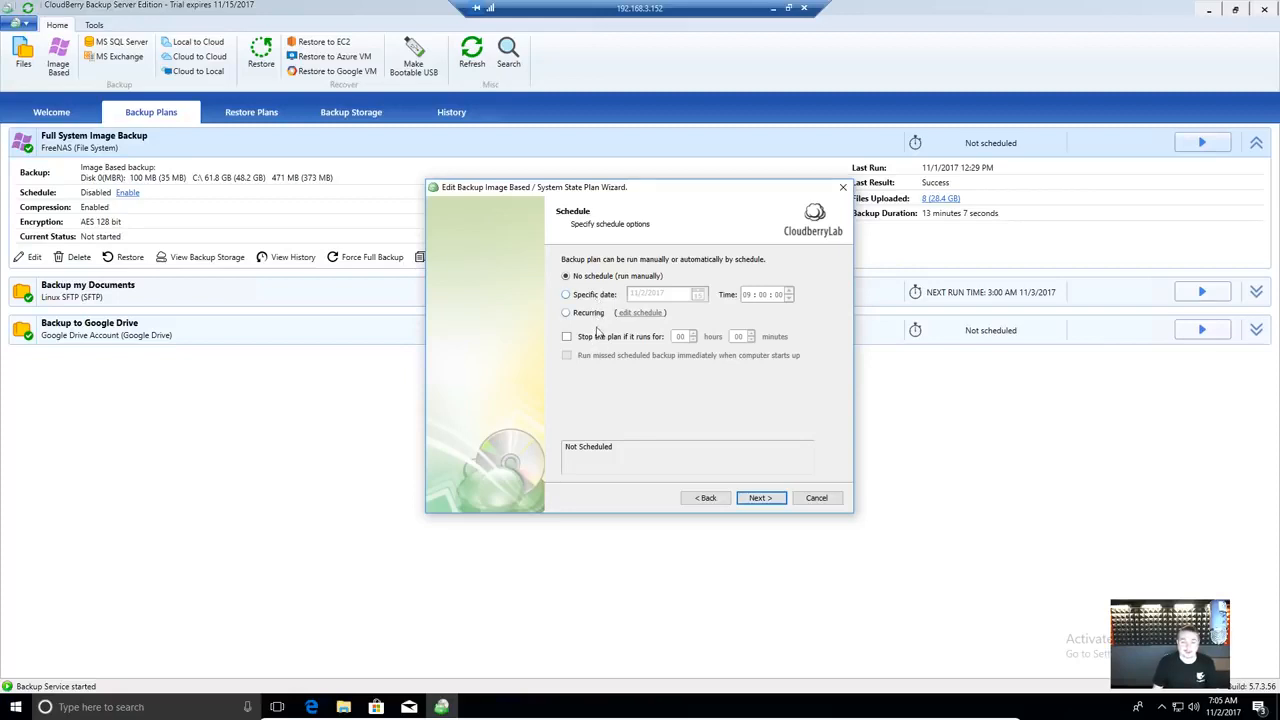
- Preview a Daily recurring schedule, then settle on 'No schedule (run manually)'
click(634, 314)
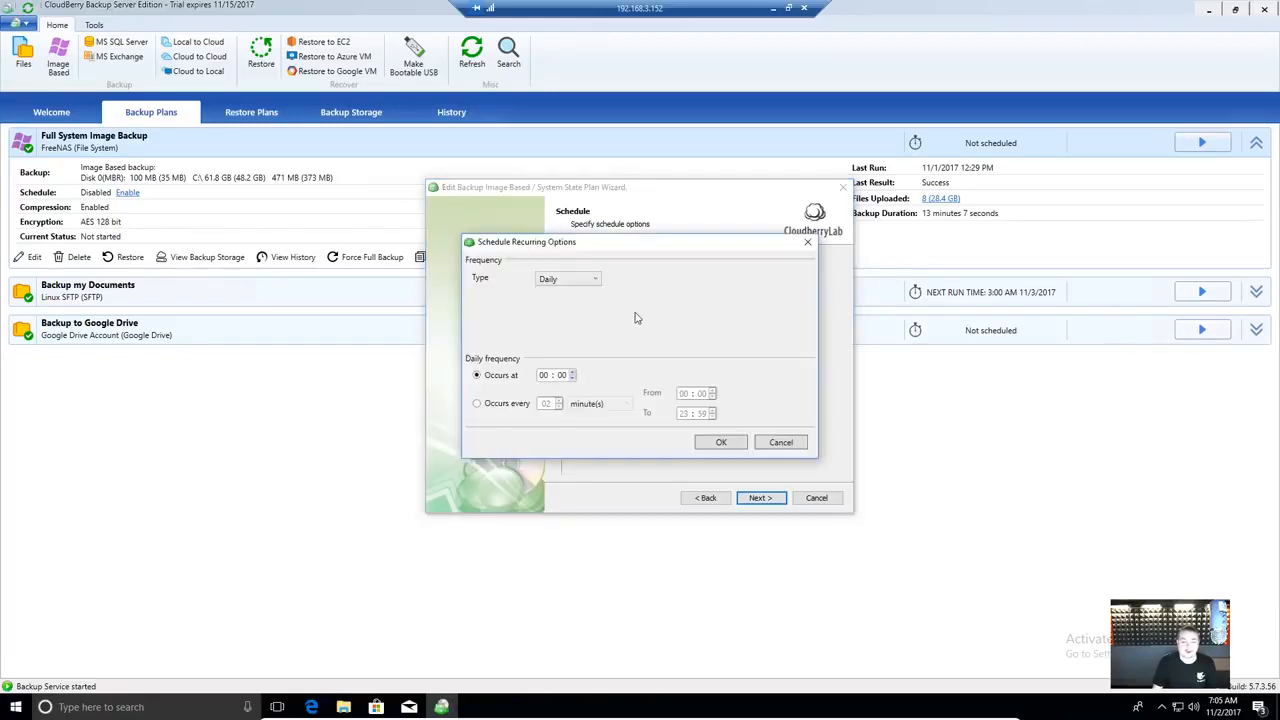
click(588, 280)
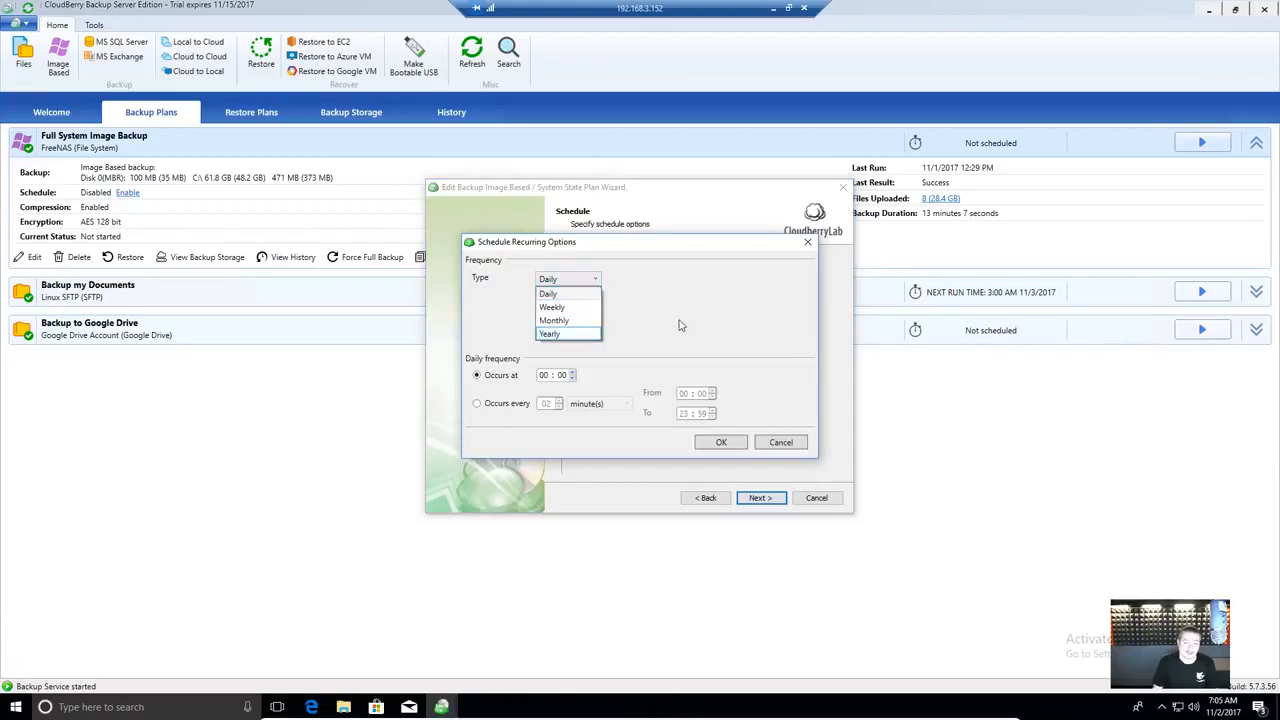
click(657, 276)
click(783, 446)
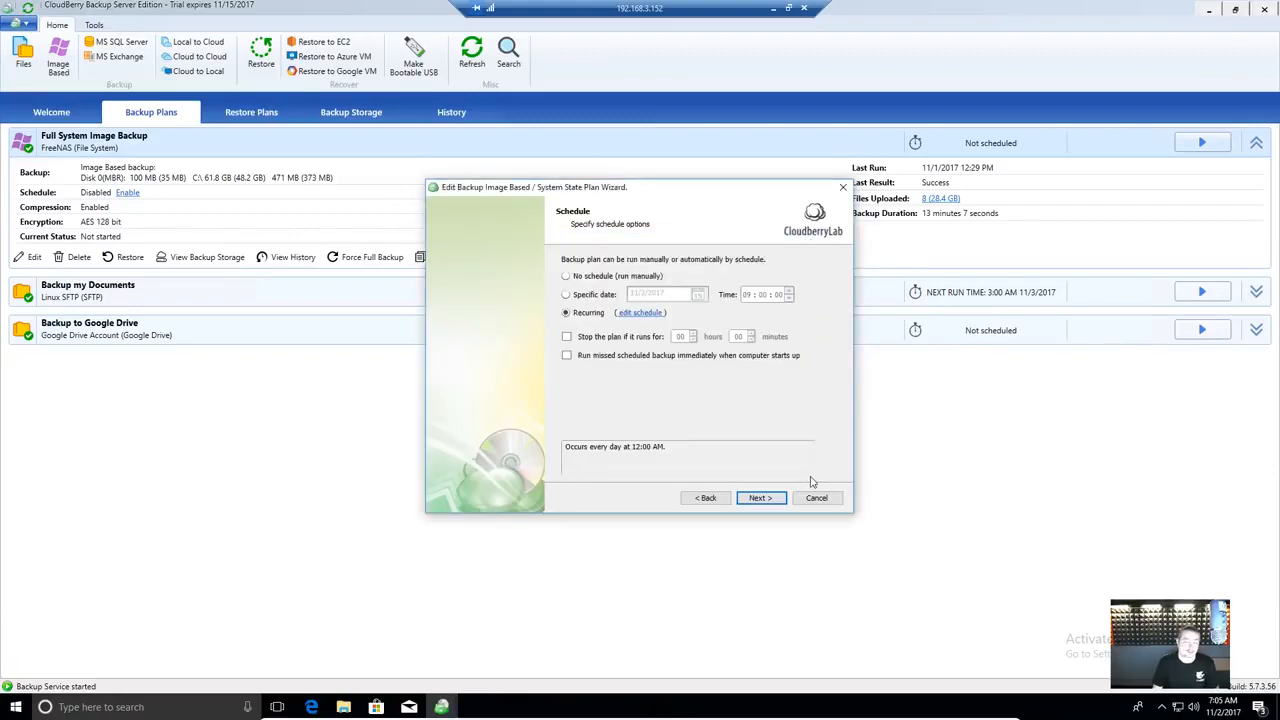
click(653, 280)
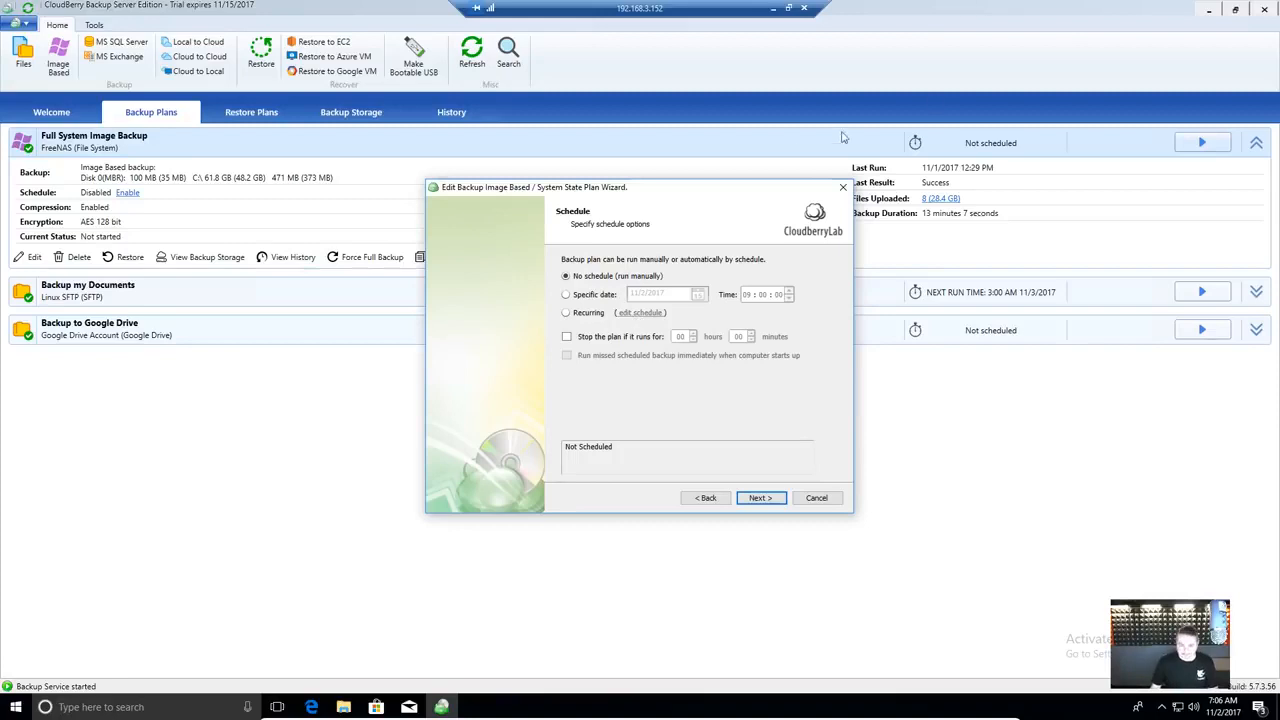
drag(716, 189, 668, 147)
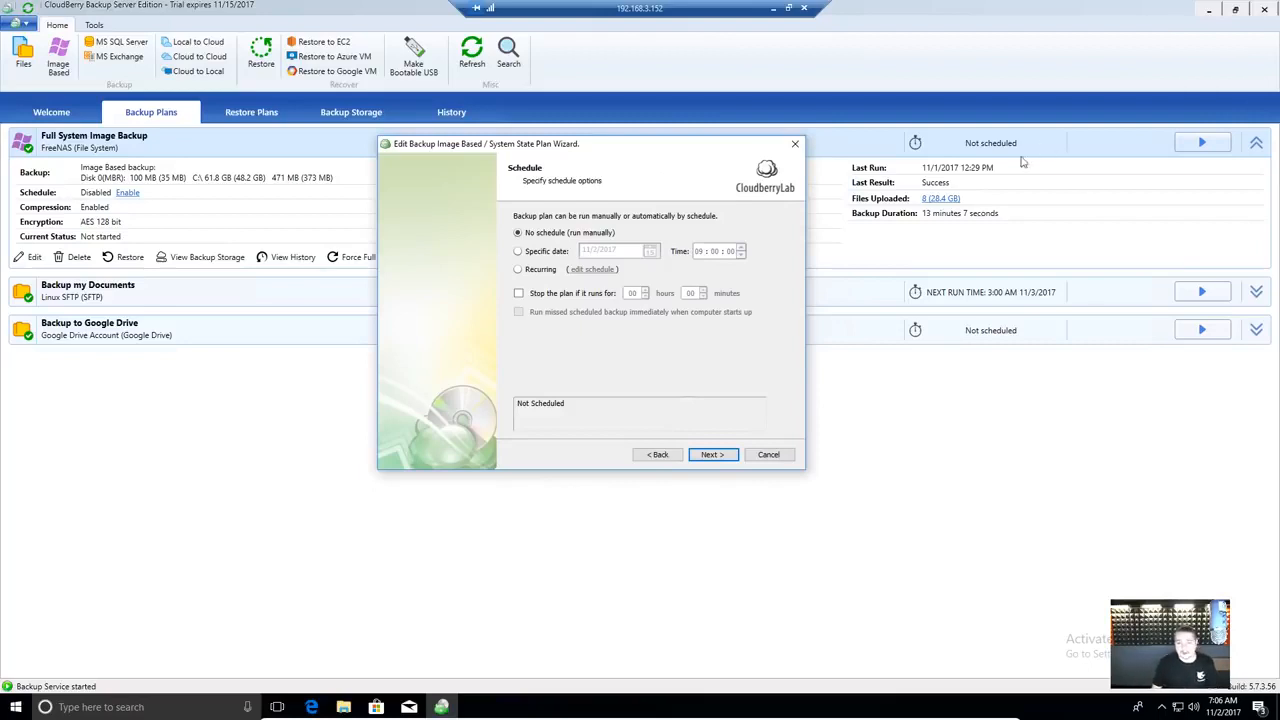
click(713, 457)
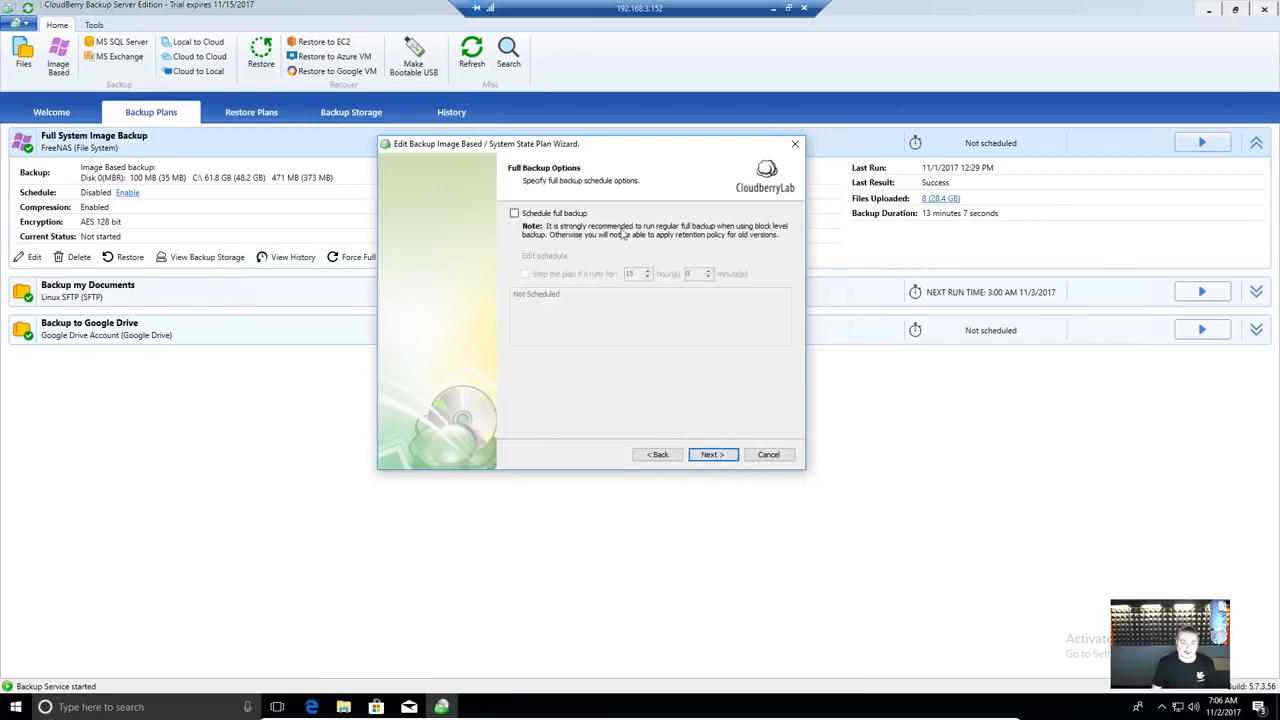
- Leave the pre-backup command, post-backup command and backup chaining all switched off after toggling each
click(714, 457)
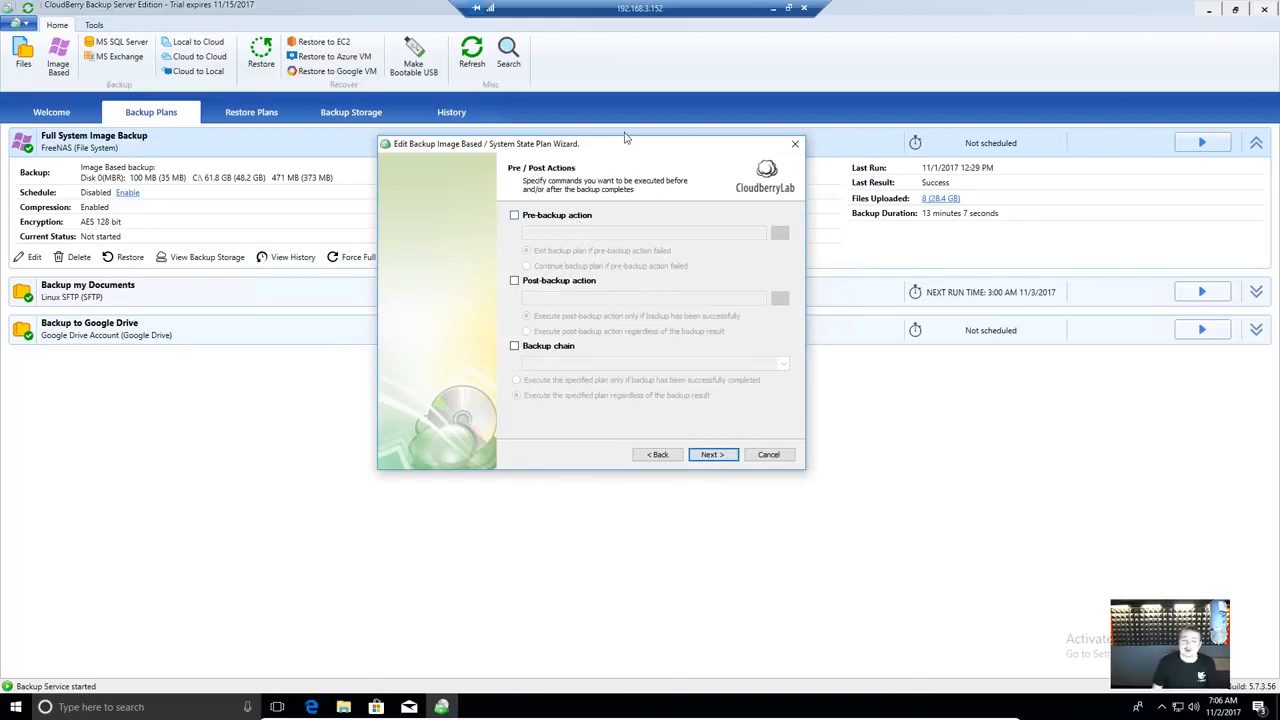
drag(626, 138, 630, 166)
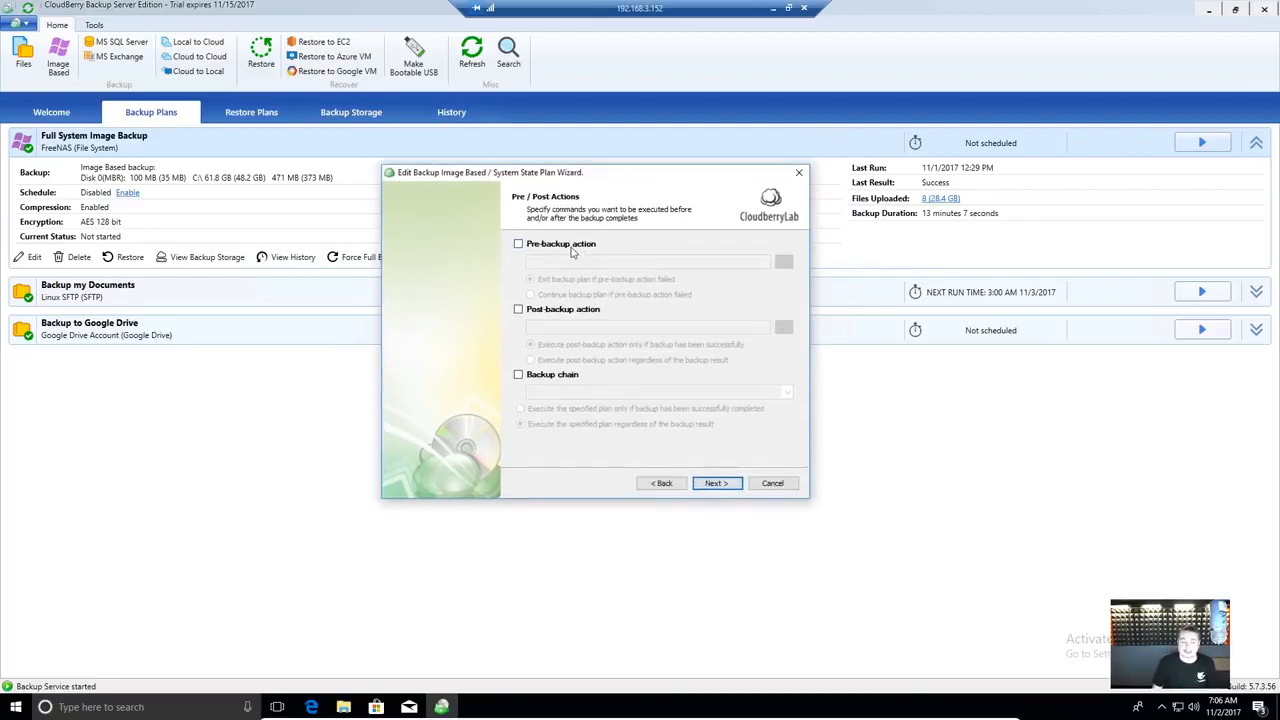
click(562, 378)
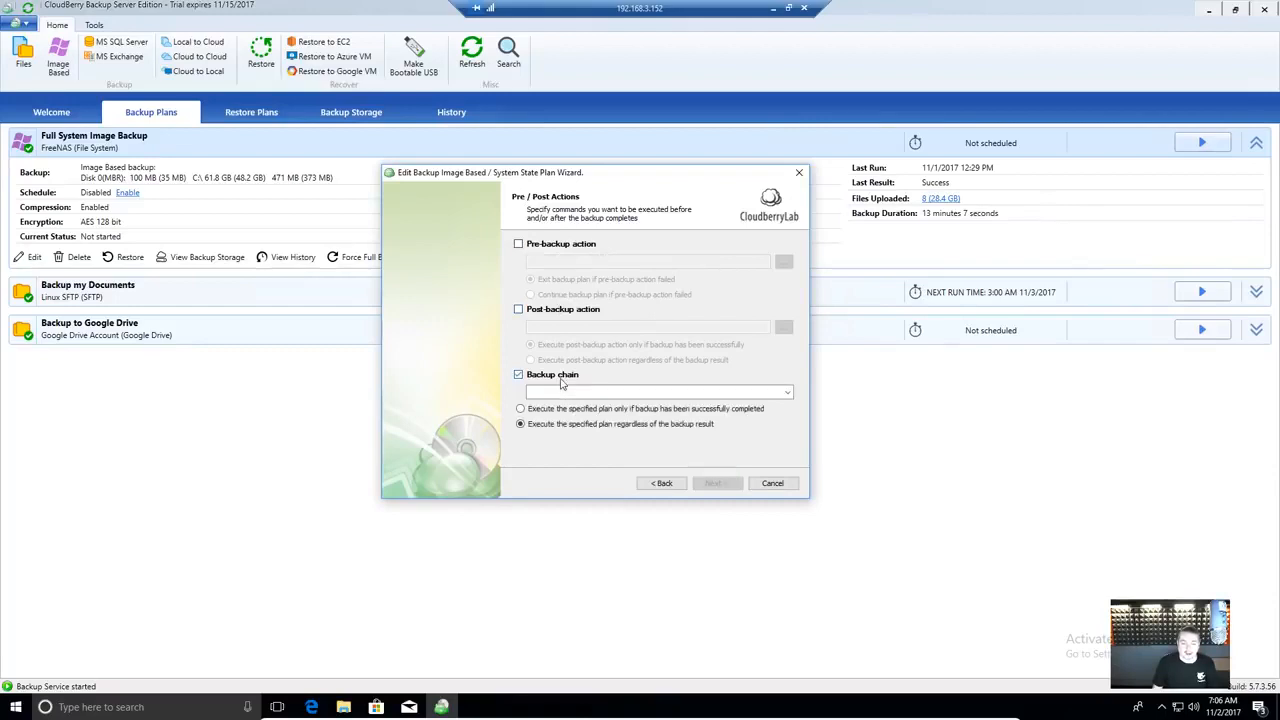
click(566, 393)
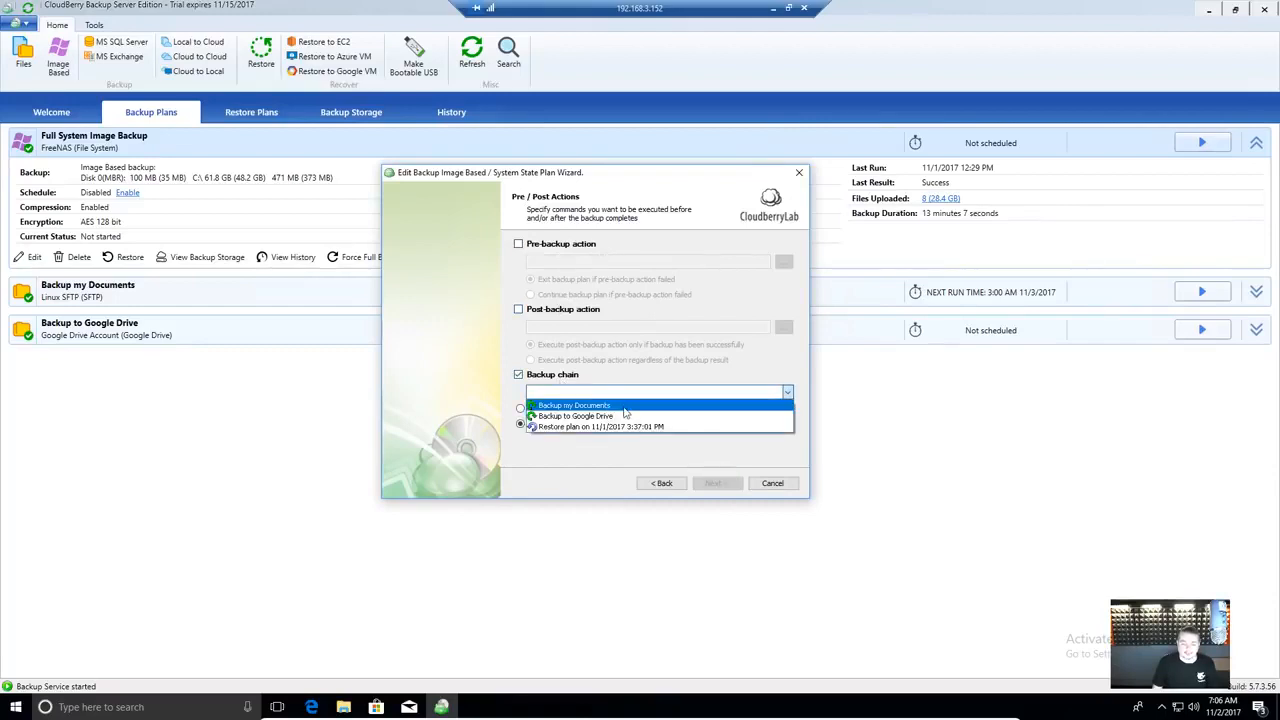
click(563, 451)
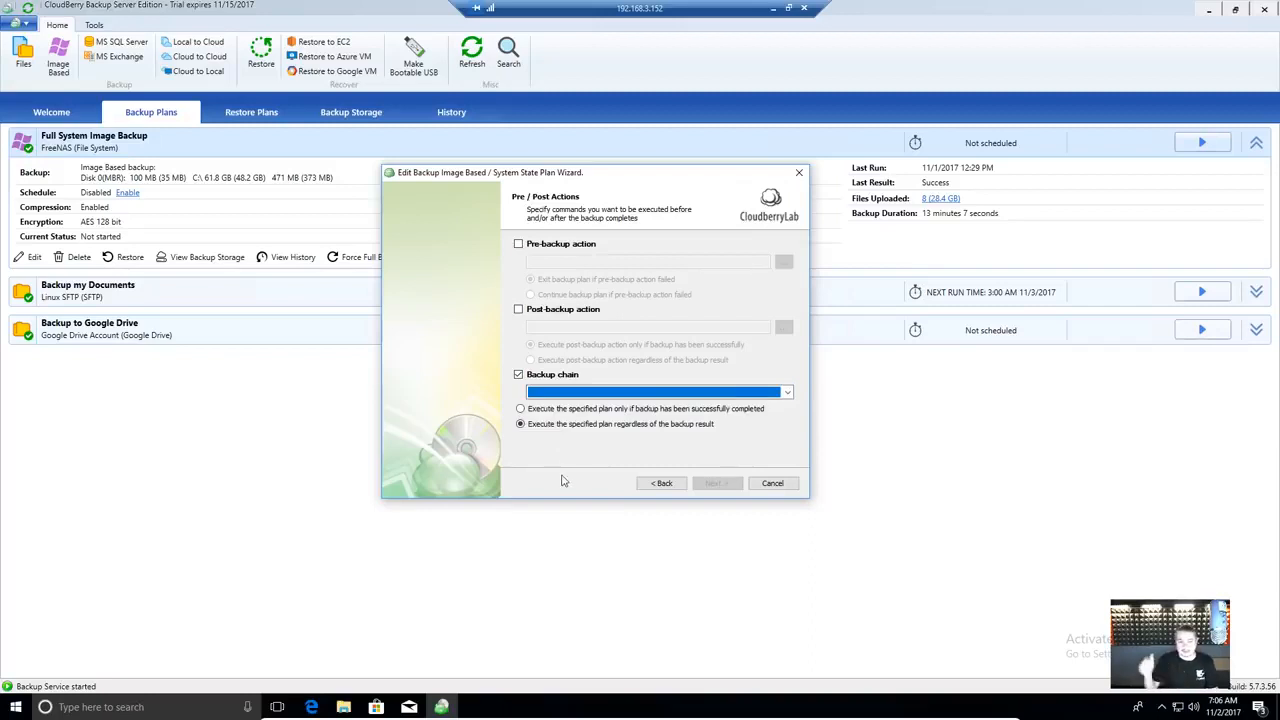
click(596, 310)
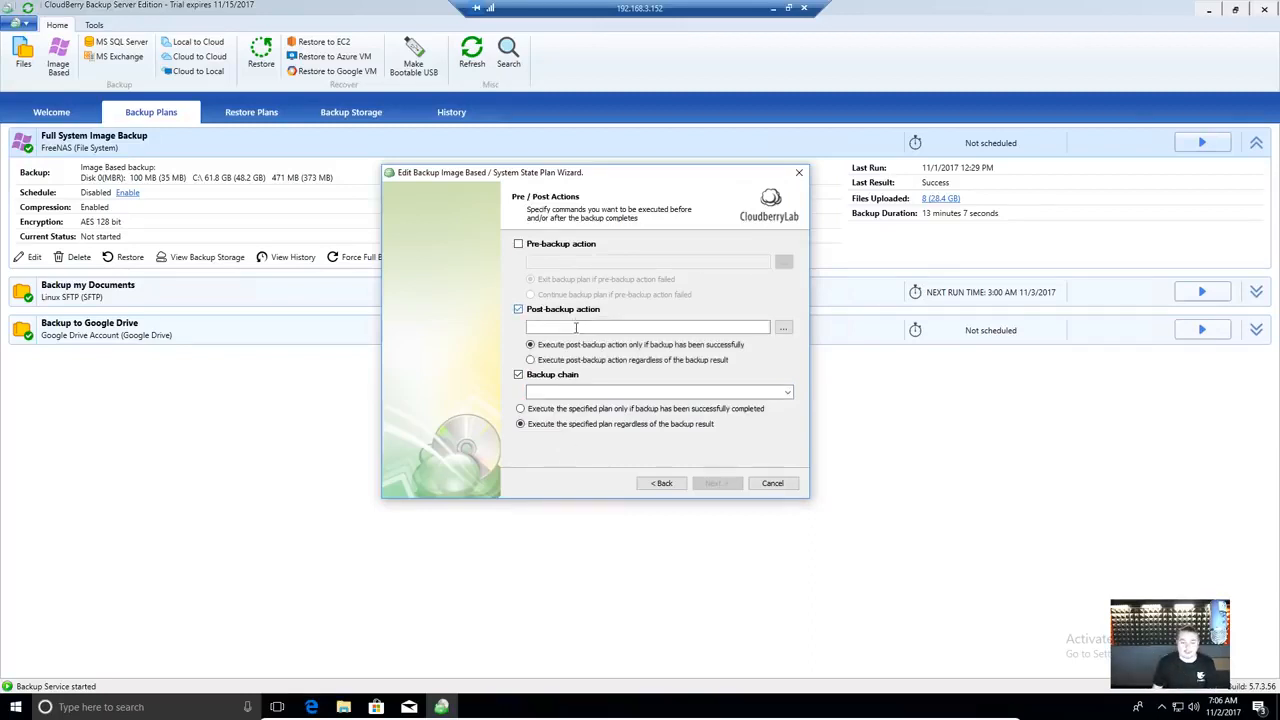
click(576, 327)
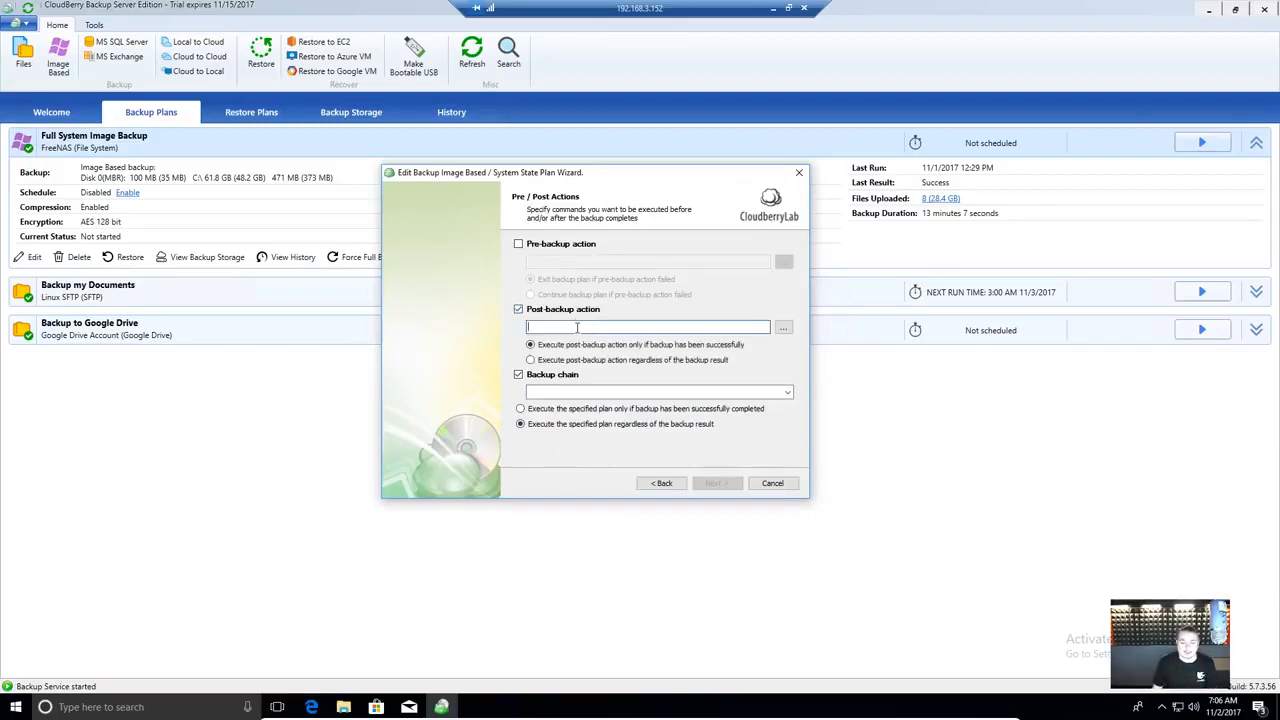
click(587, 246)
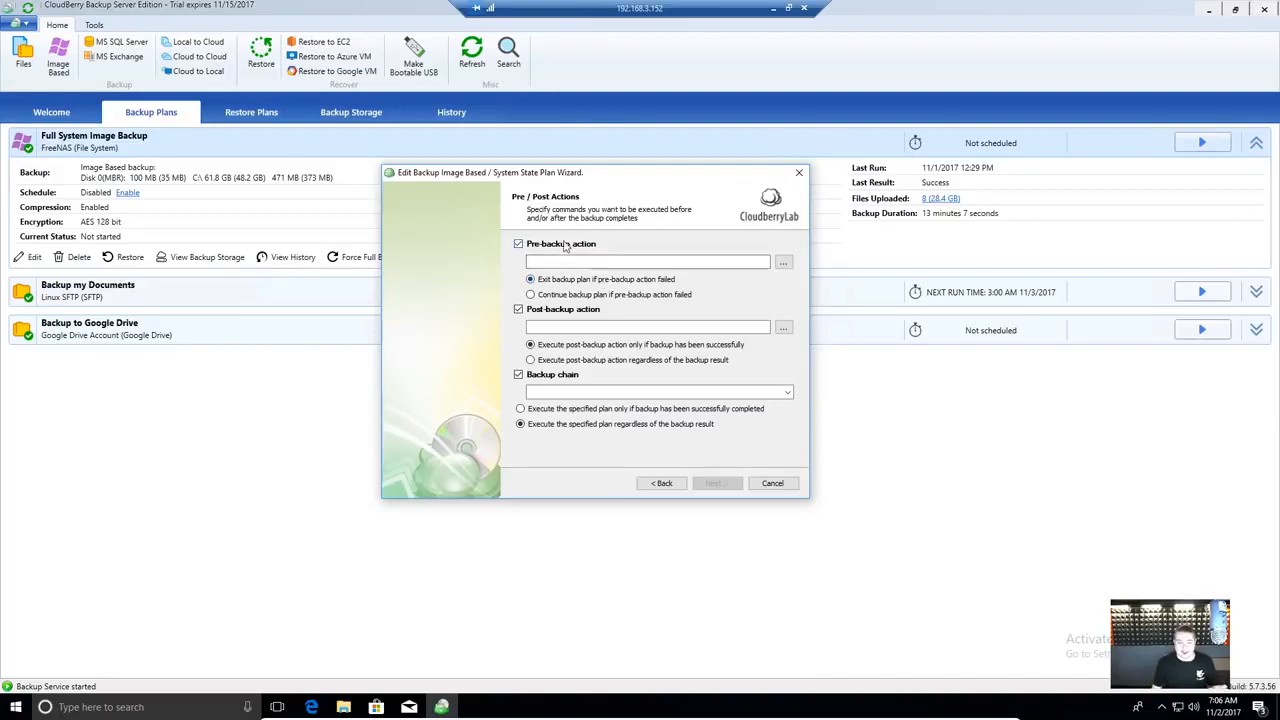
click(565, 245)
click(554, 309)
click(557, 377)
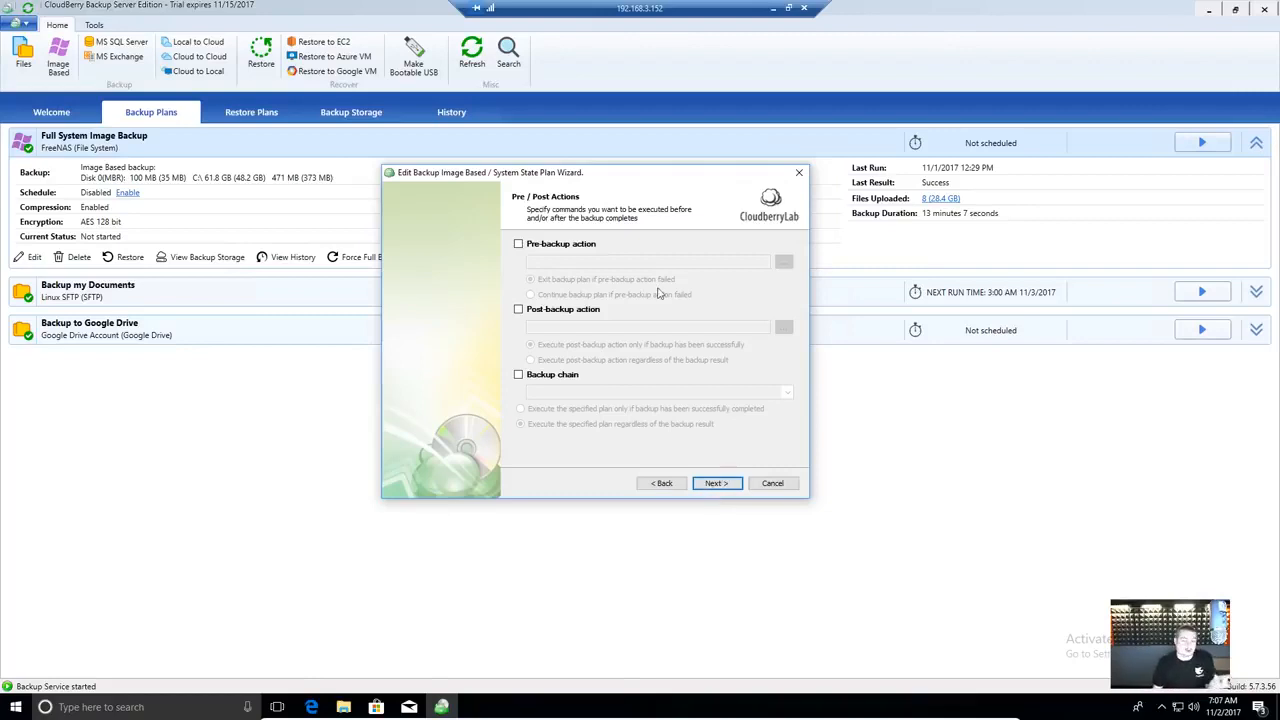
click(716, 483)
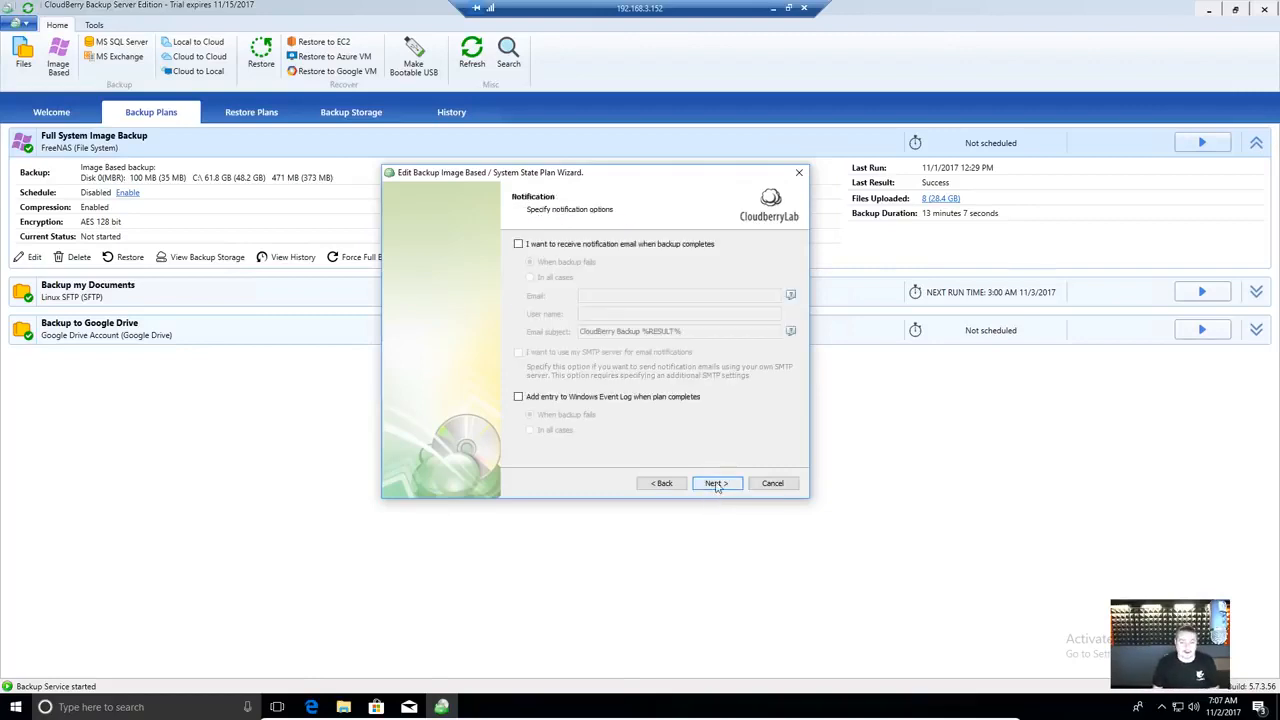
- Leave notification emails off after trying failure-only alerts and cancelling the SMTP settings
click(600, 250)
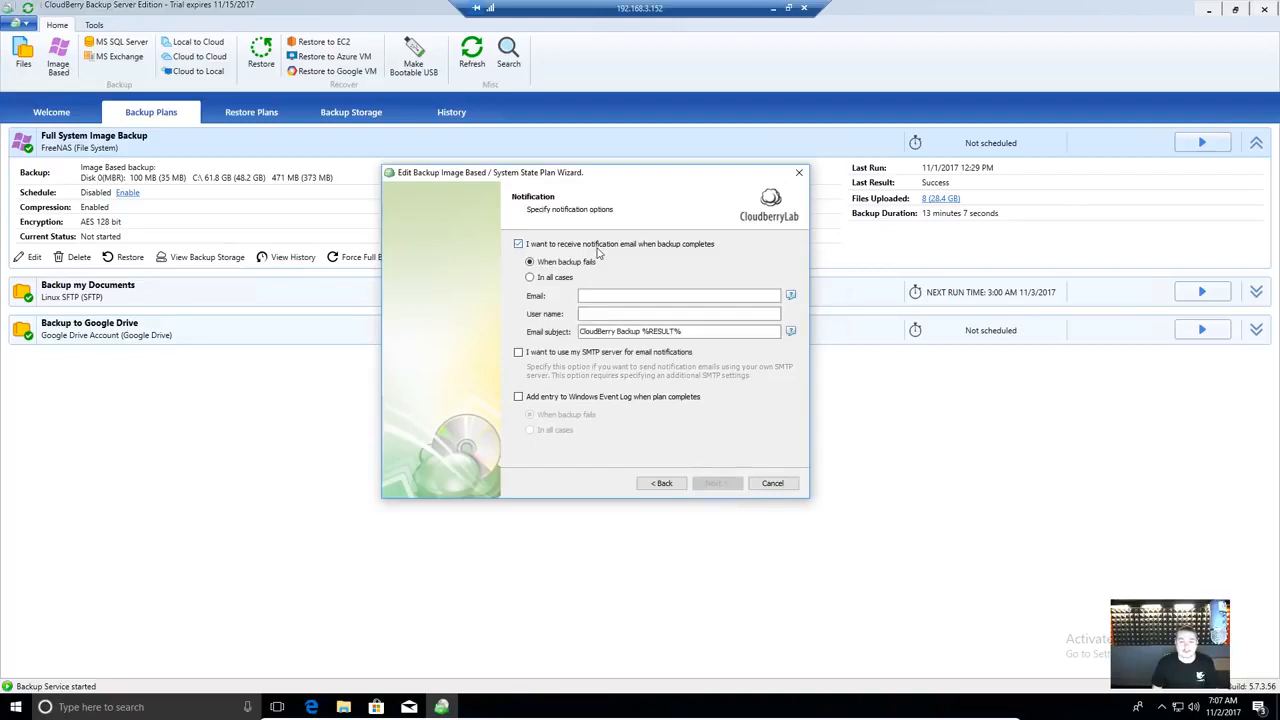
click(616, 293)
click(565, 278)
click(578, 264)
click(605, 298)
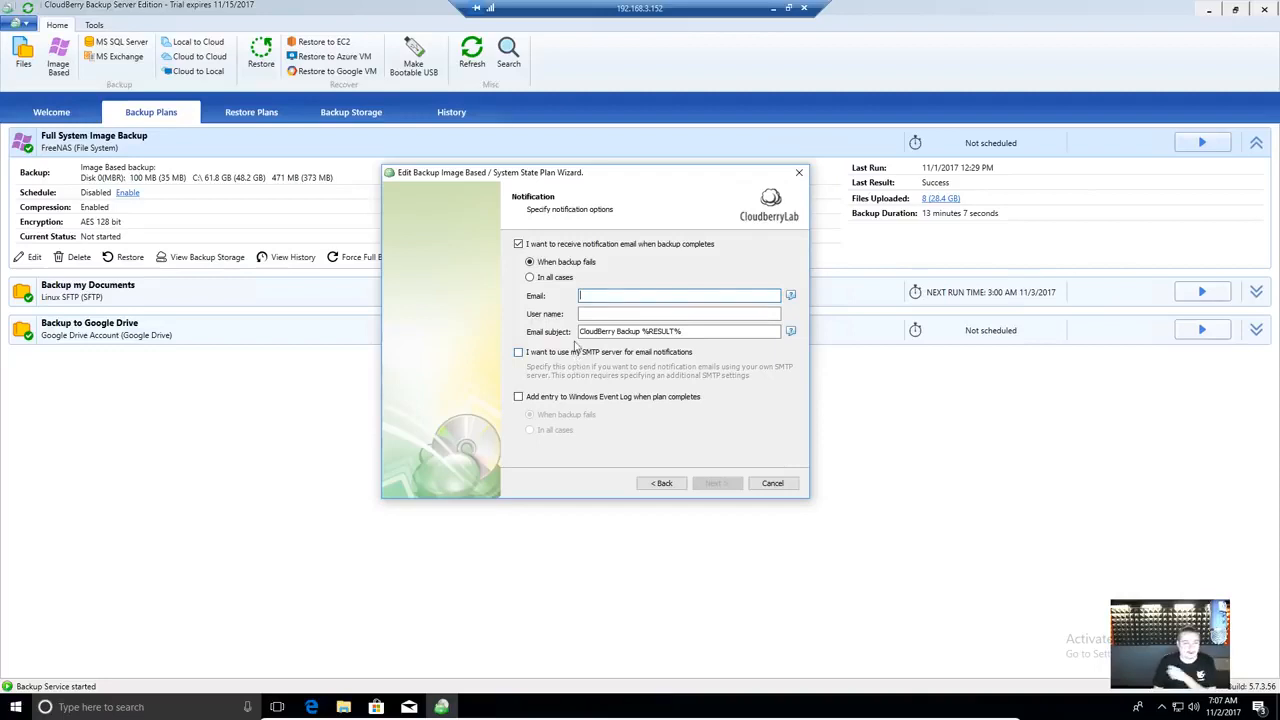
click(574, 356)
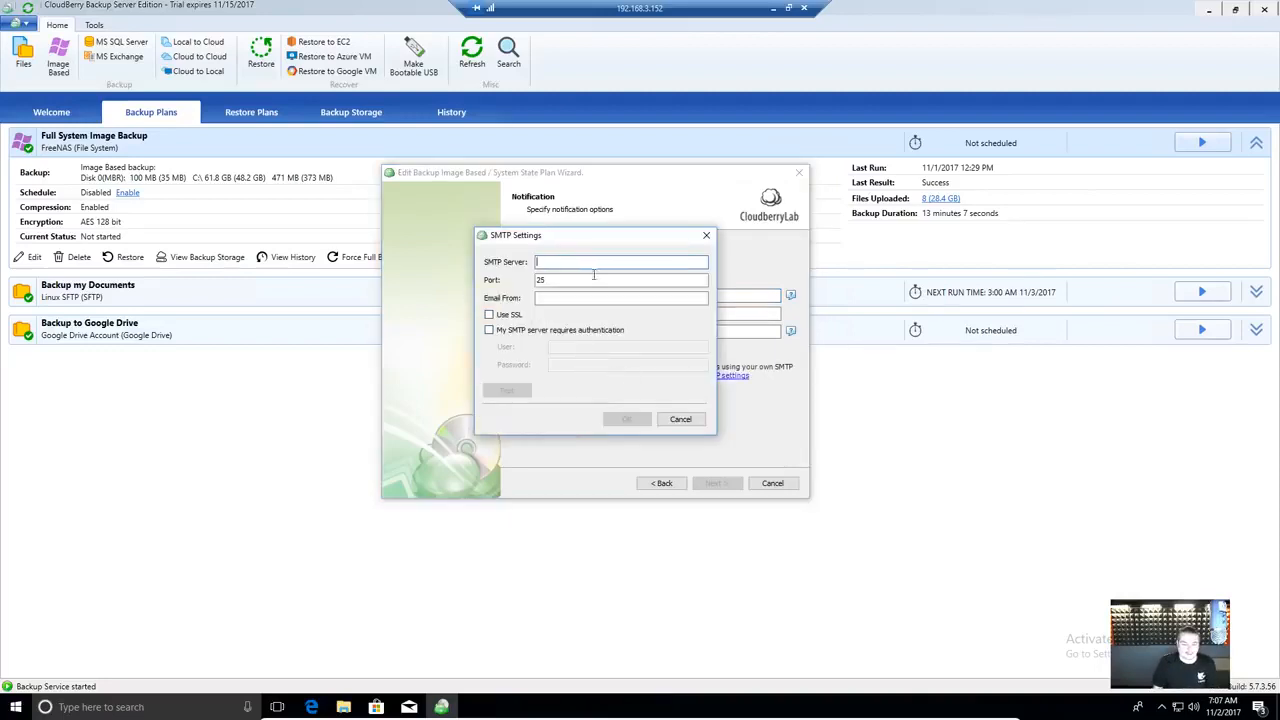
click(681, 420)
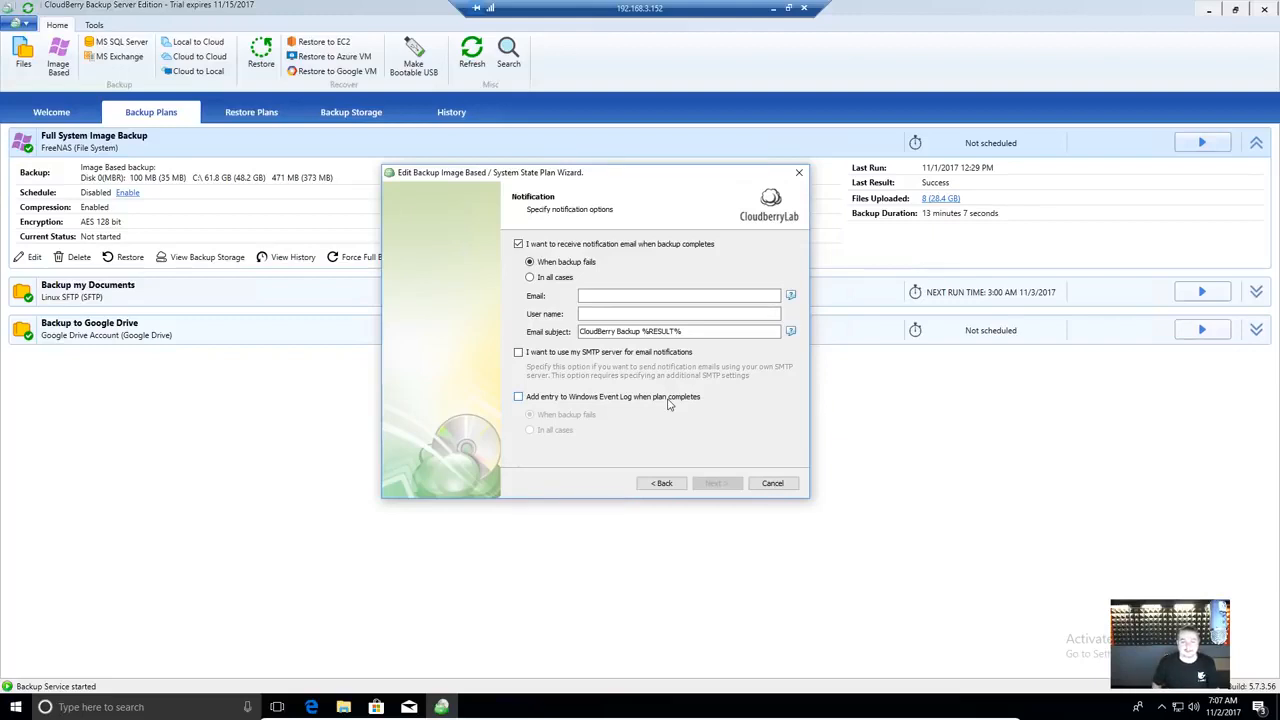
click(585, 246)
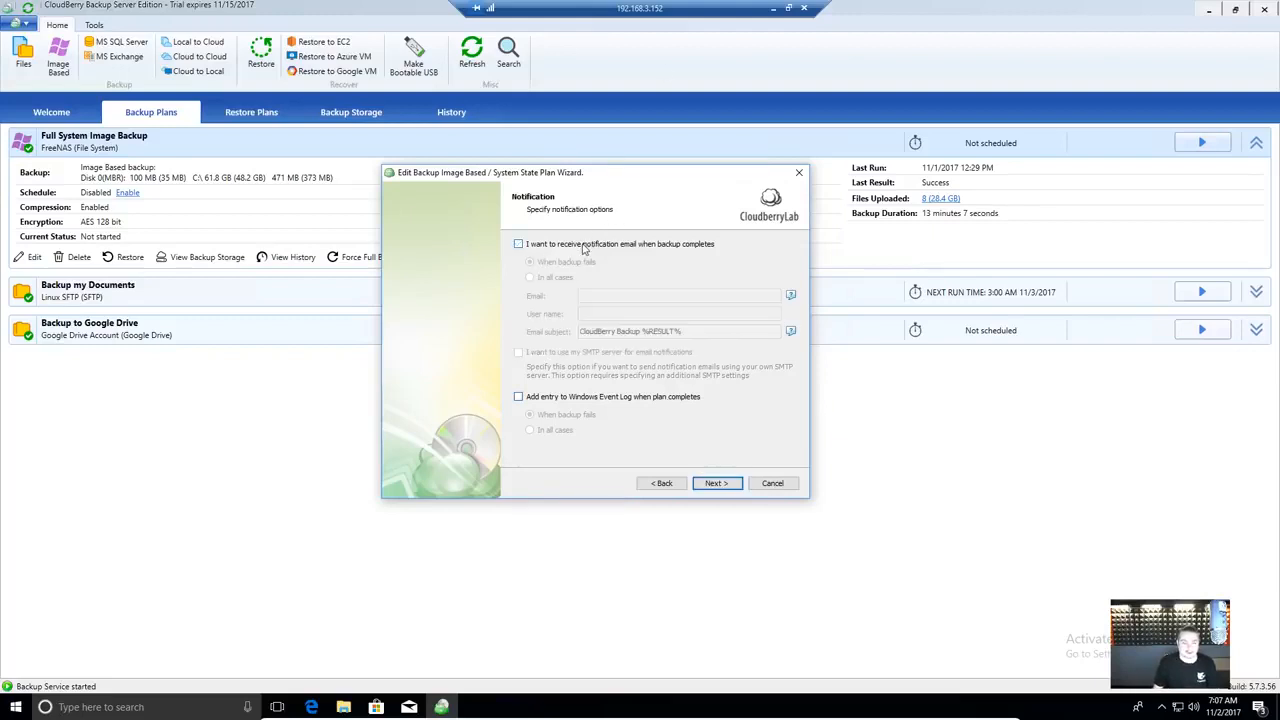
- Leave Windows Event Log entries off and move on to the plan Summary
click(718, 484)
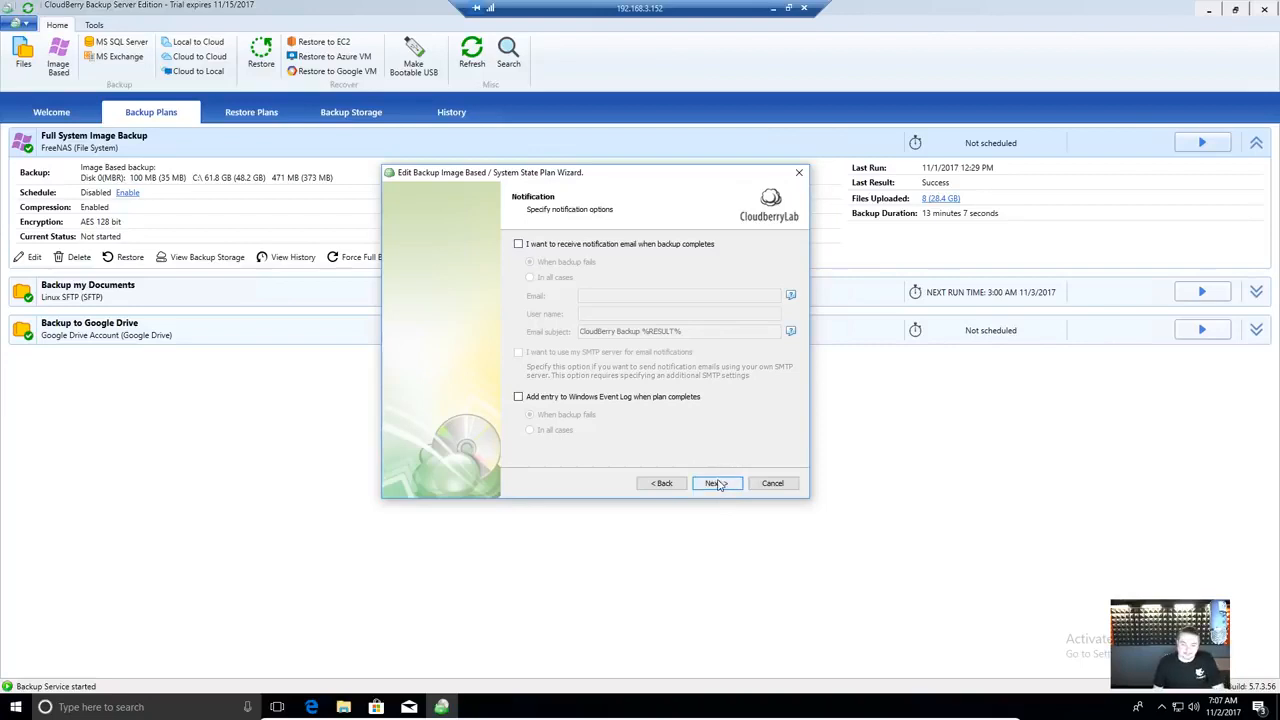
click(531, 397)
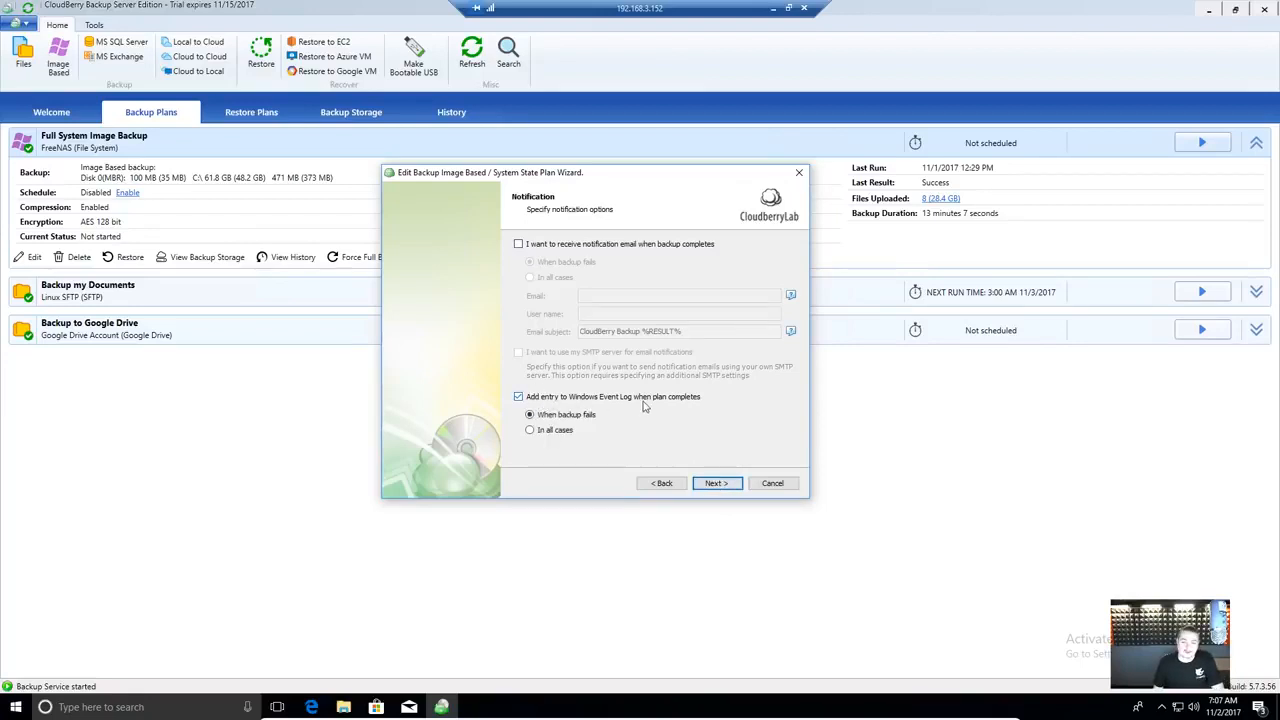
click(552, 399)
click(736, 489)
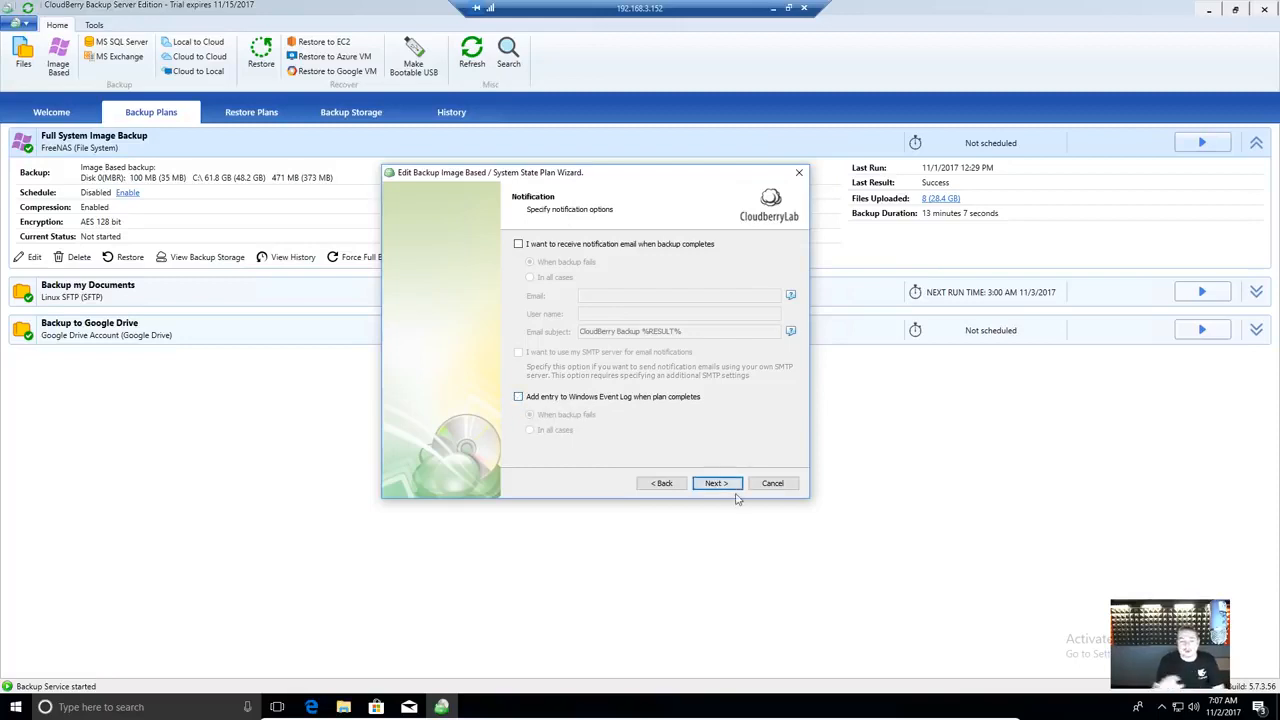
click(726, 484)
scroll(666, 331, down, 2)
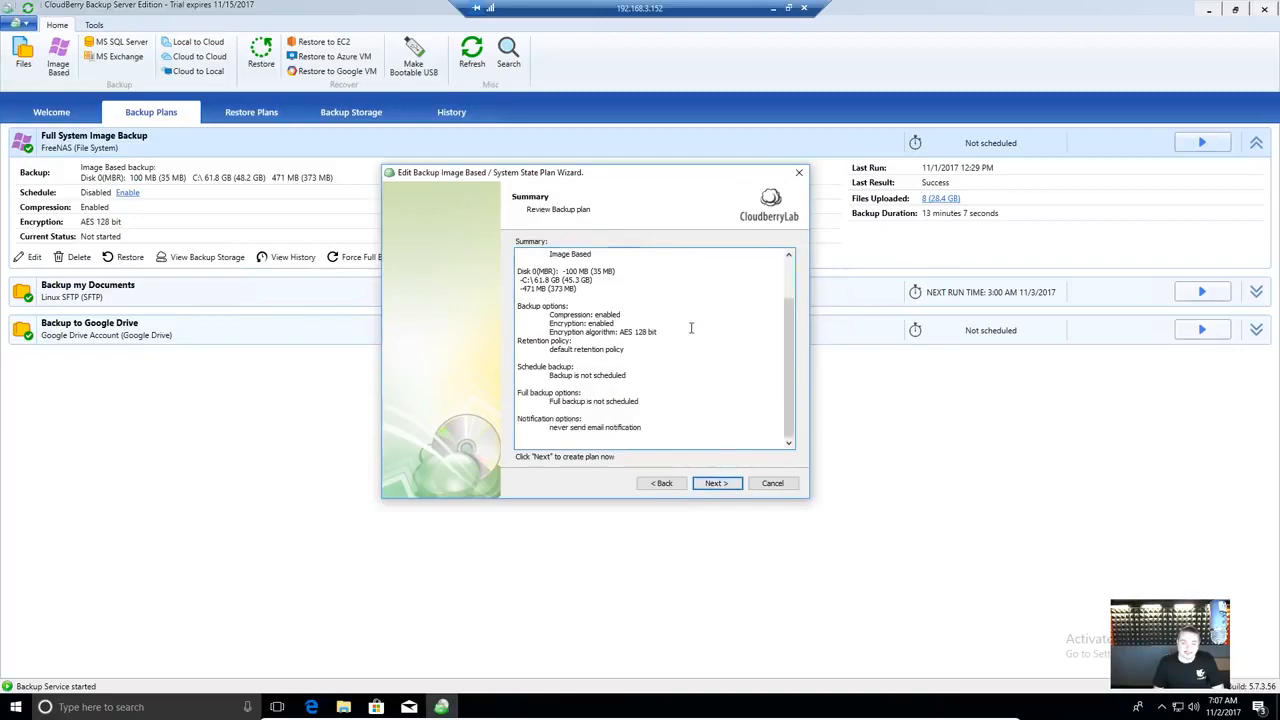
scroll(649, 358, up, 2)
click(724, 484)
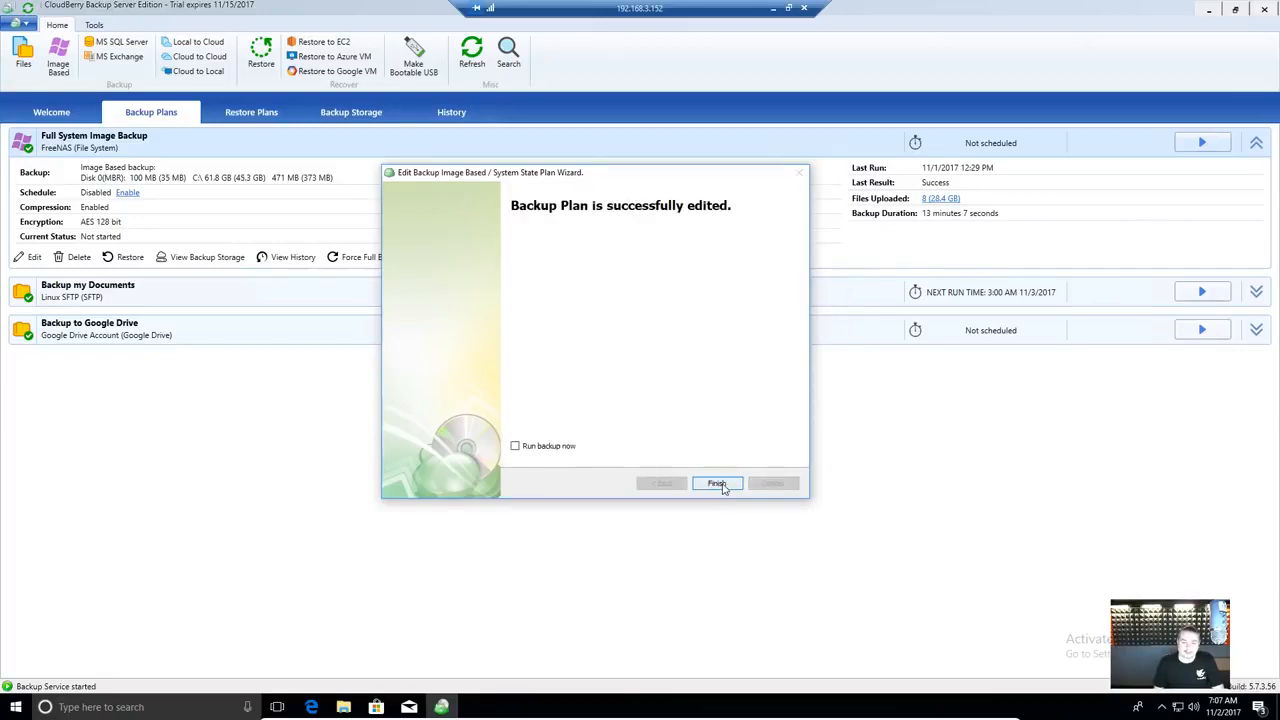
click(718, 484)
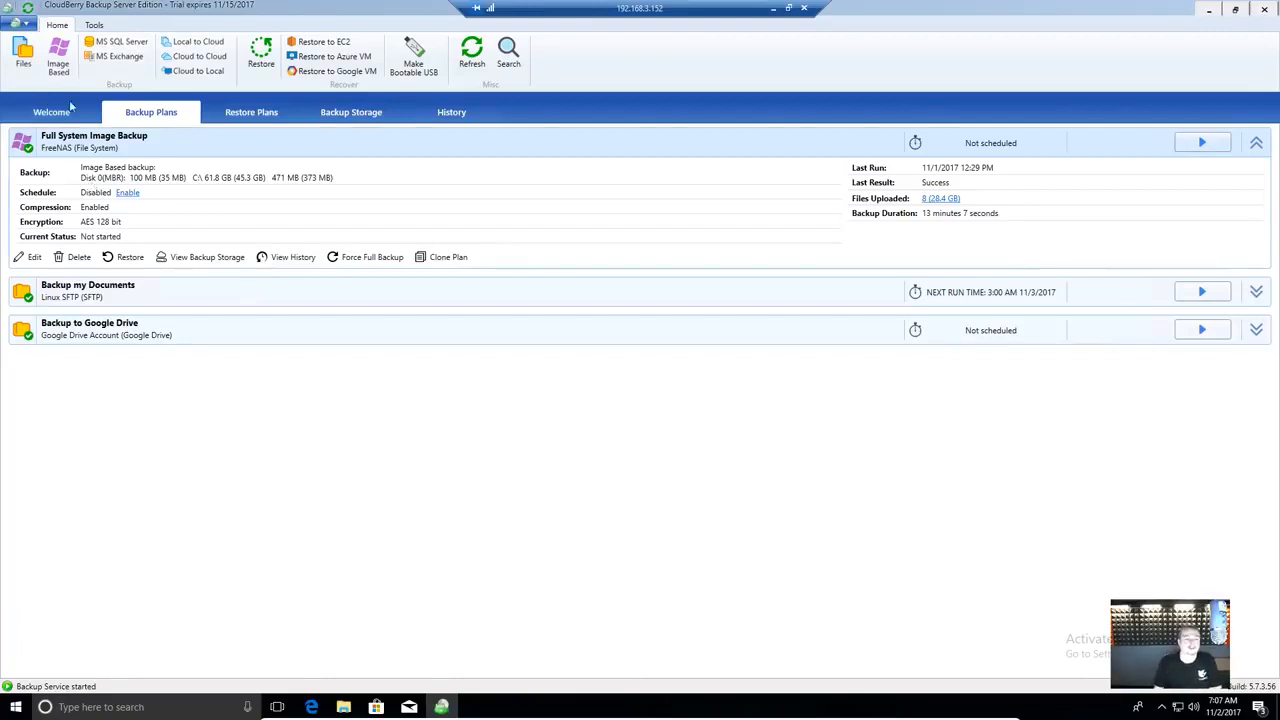
- Edit the Backup my Documents plan, keeping its Linux SFTP storage and existing plan name
click(160, 297)
click(32, 411)
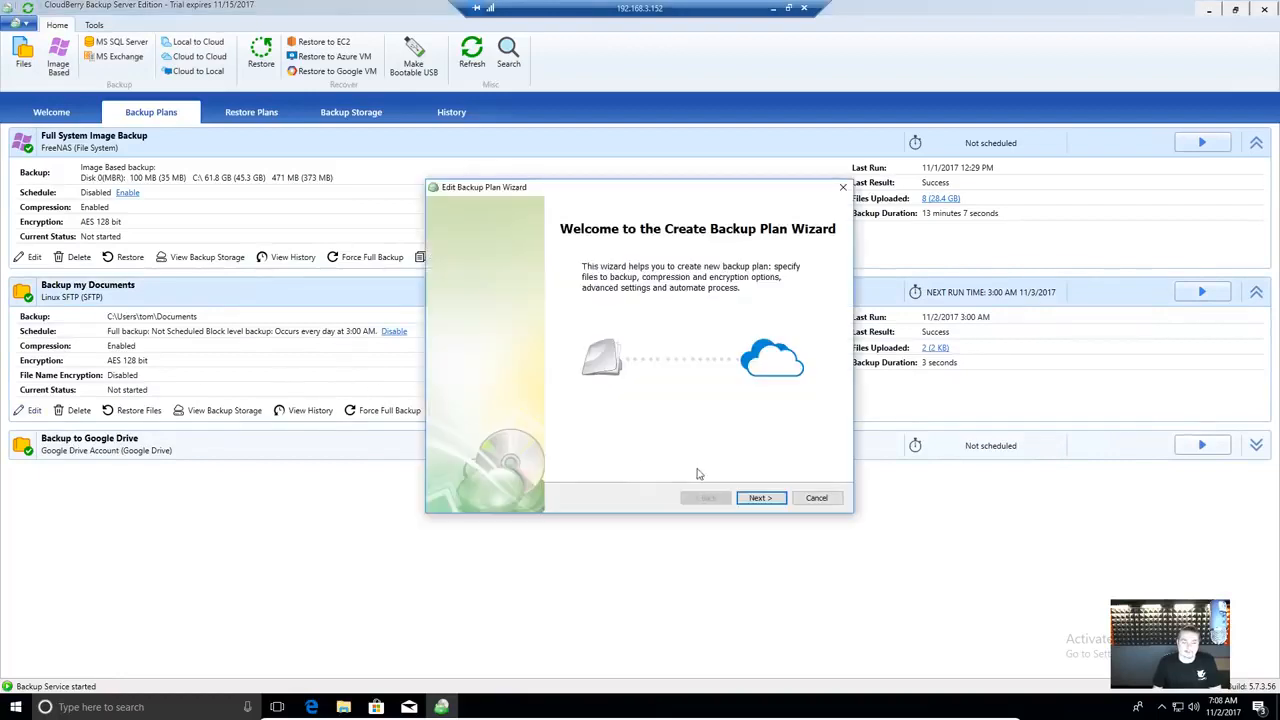
click(759, 498)
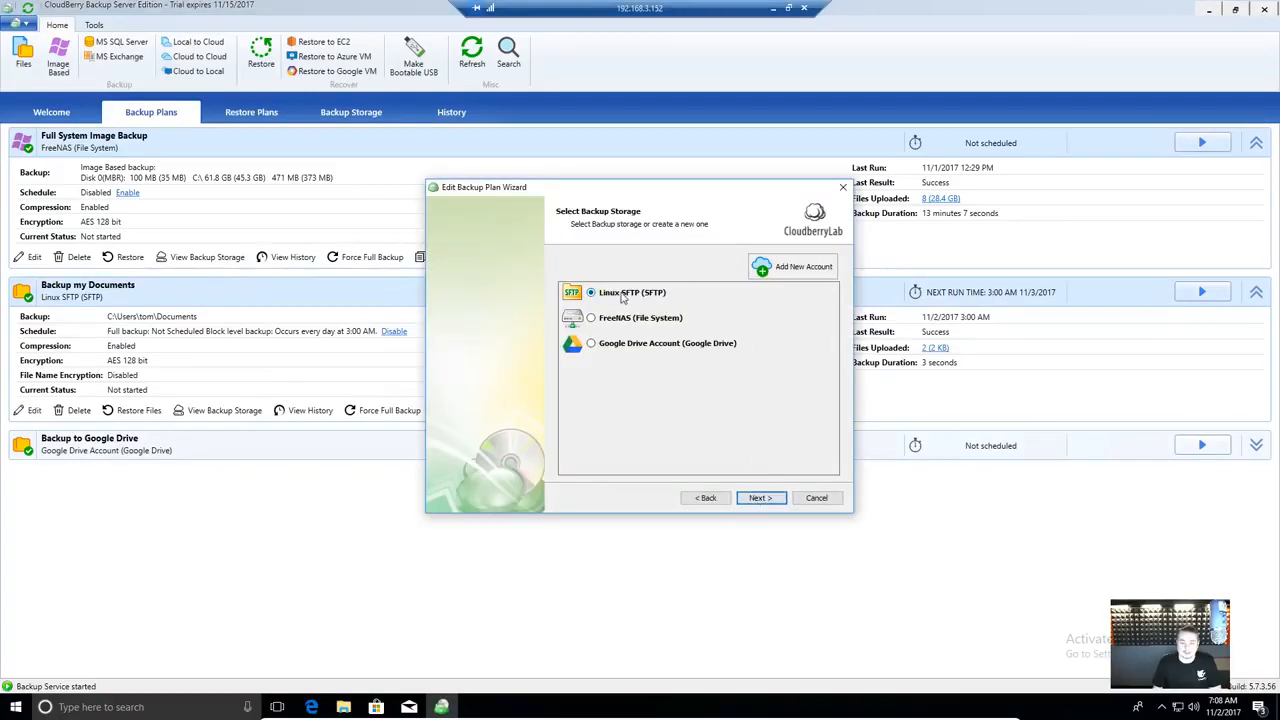
click(783, 499)
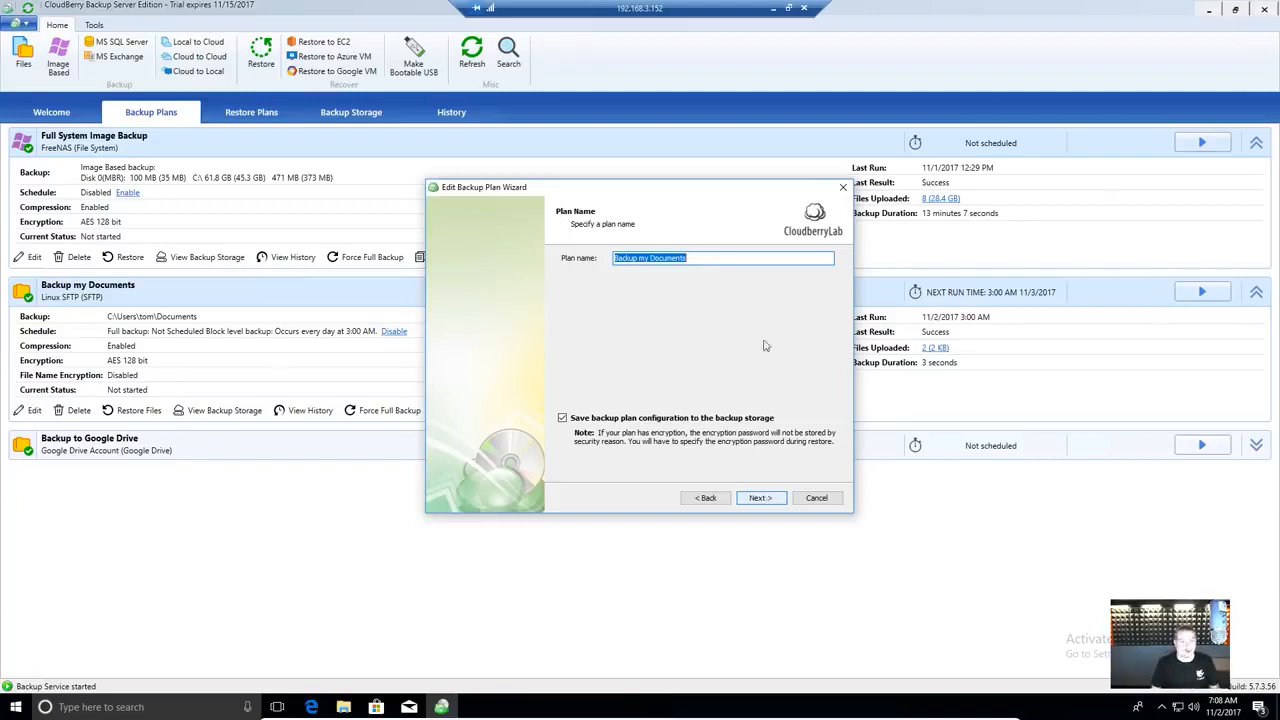
click(763, 498)
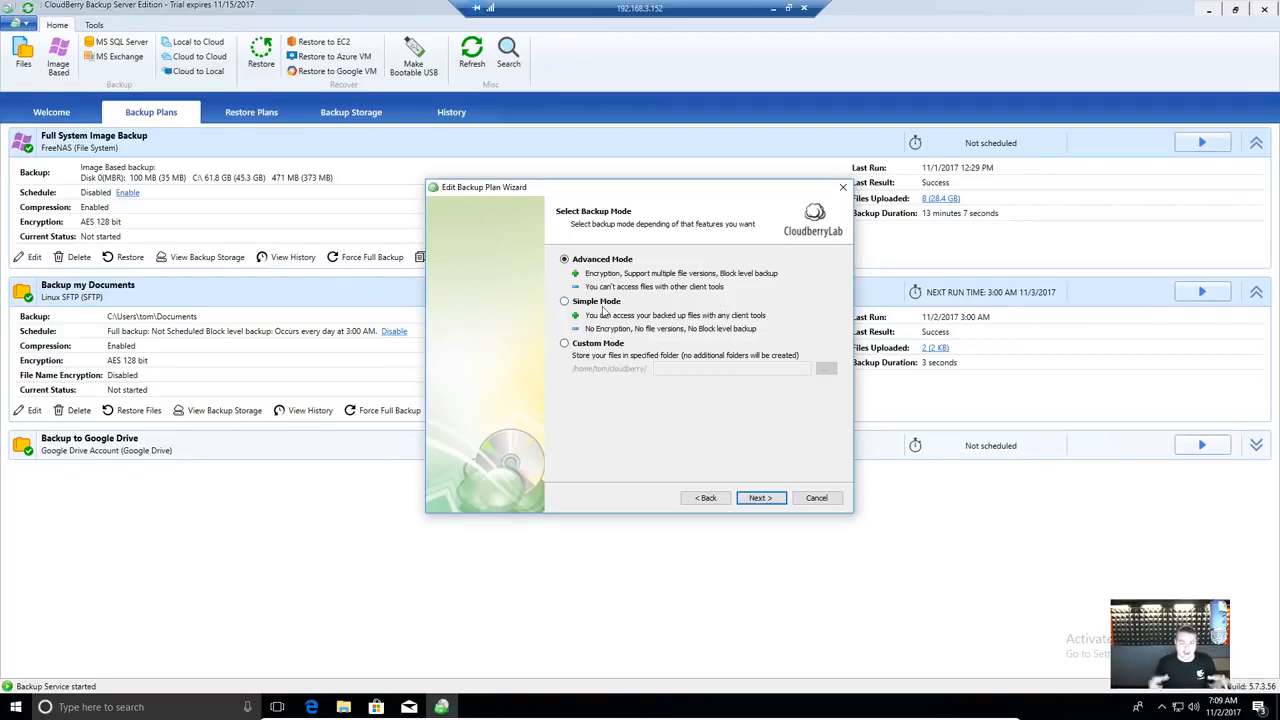
- Select Simple Mode as the backup mode for Backup my Documents
click(601, 305)
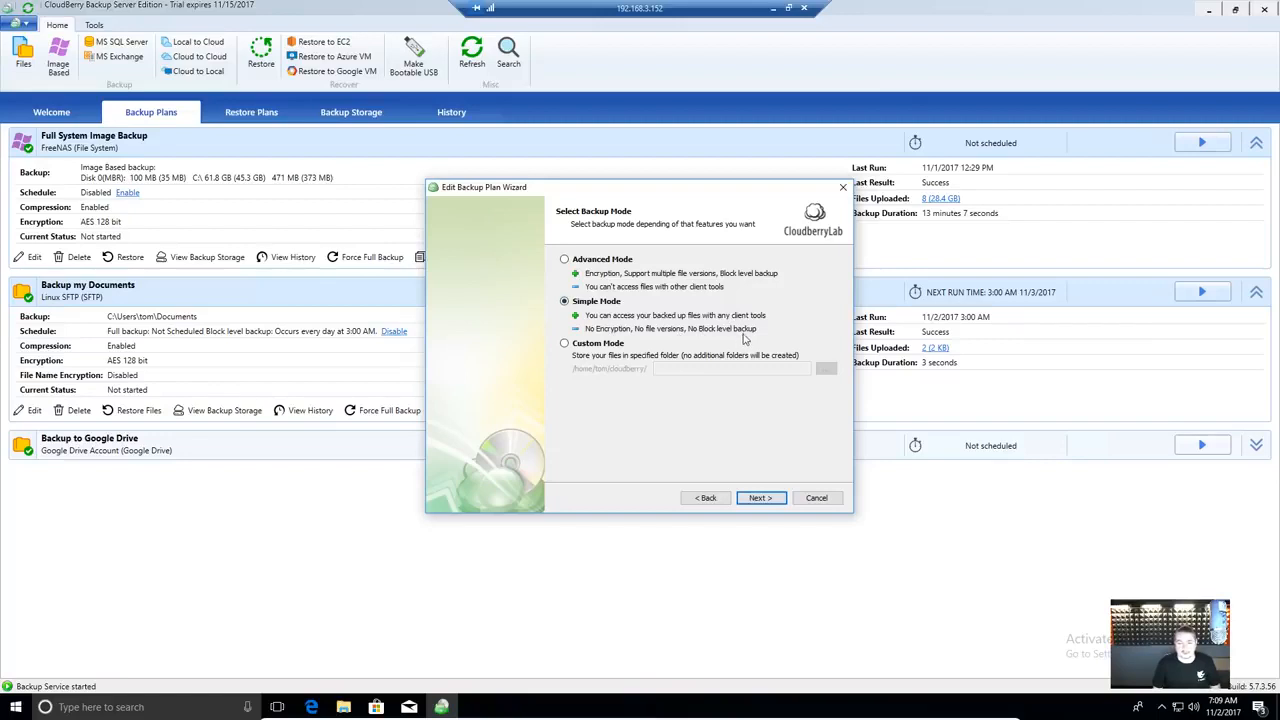
- Switch Backup my Documents back to Advanced Mode and continue to Advanced Options
click(621, 263)
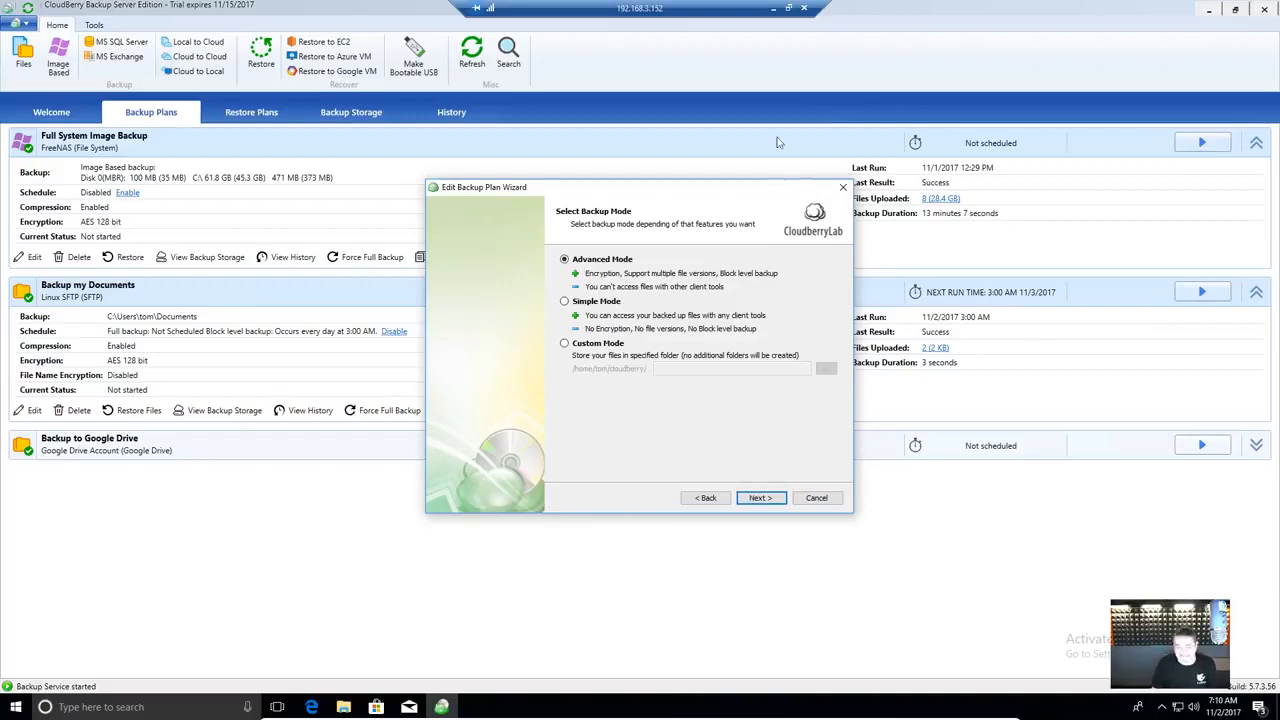
click(769, 499)
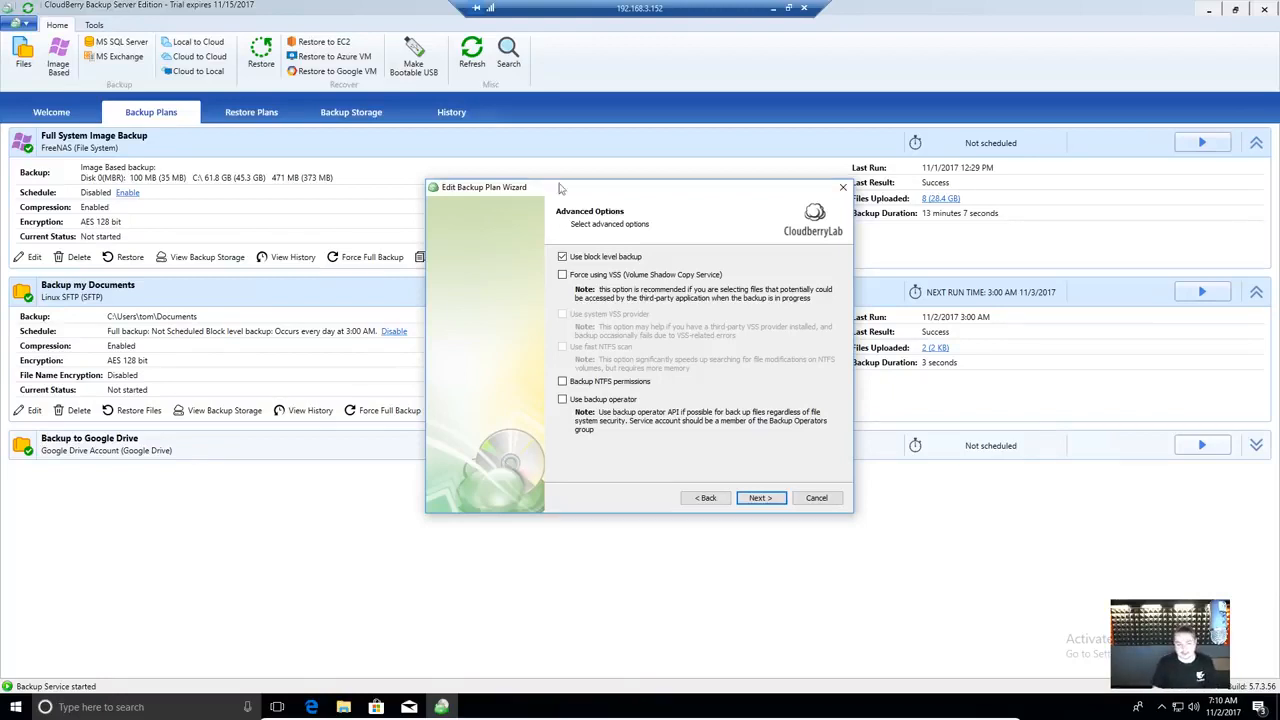
- Keep block level backup and tick Documents and Downloads under C:\Users in the user's folder as the source
click(761, 498)
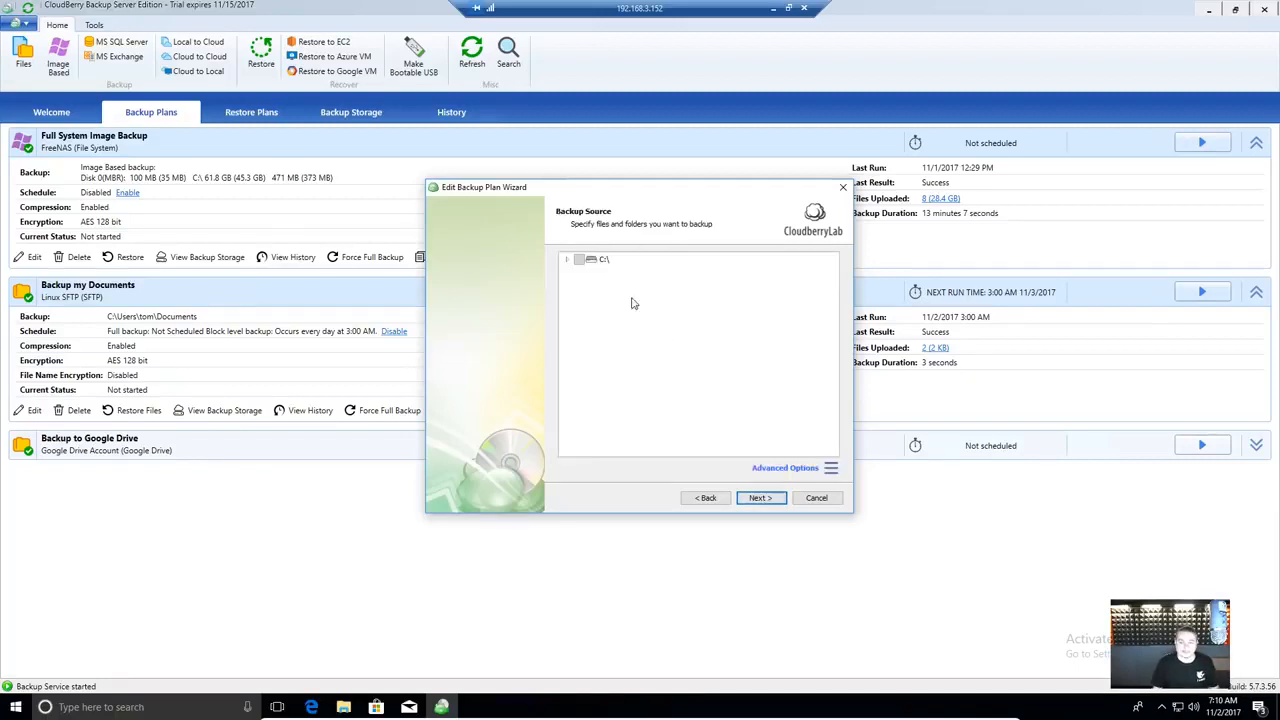
click(568, 261)
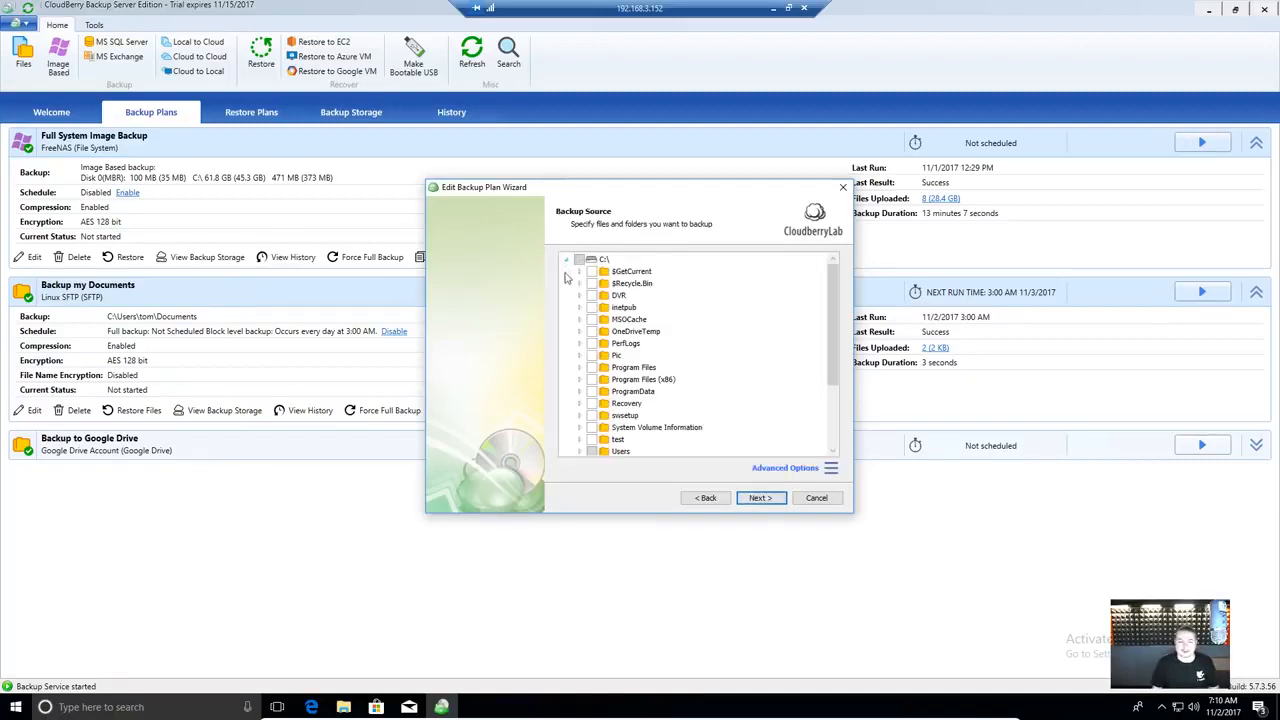
scroll(693, 365, down, 4)
click(580, 355)
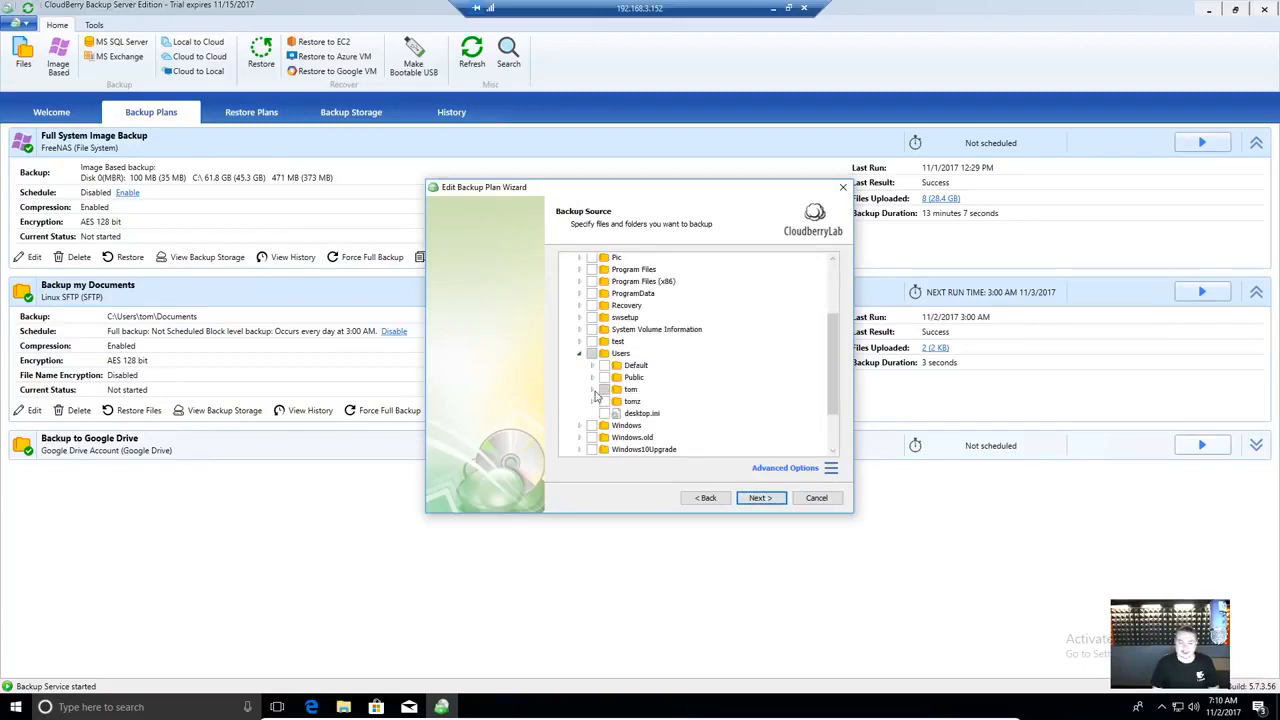
click(593, 390)
scroll(752, 362, down, 2)
click(618, 386)
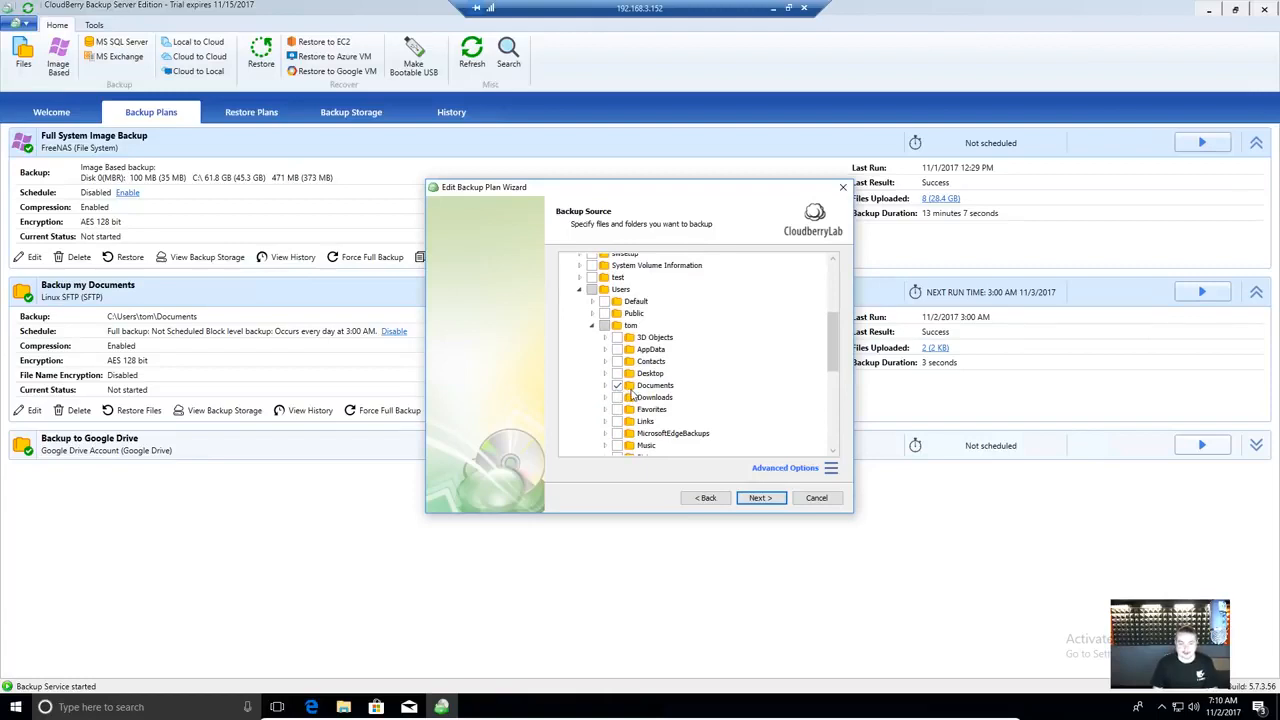
click(617, 398)
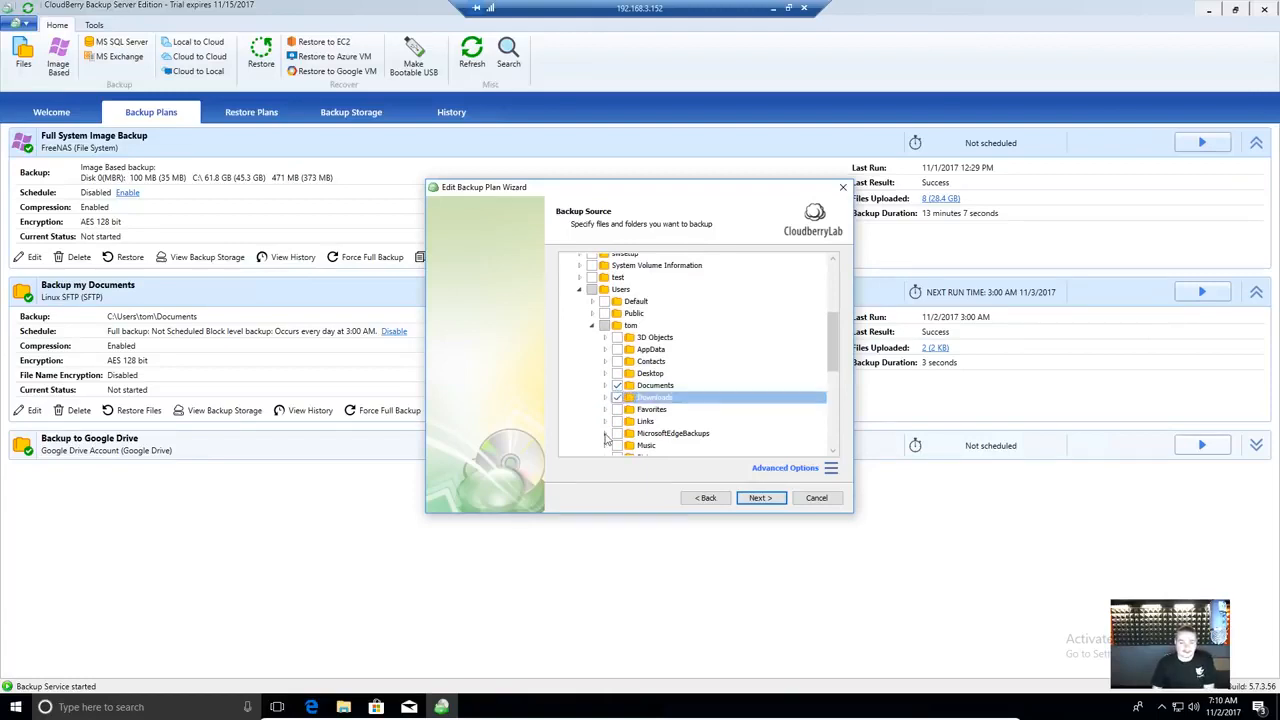
click(760, 499)
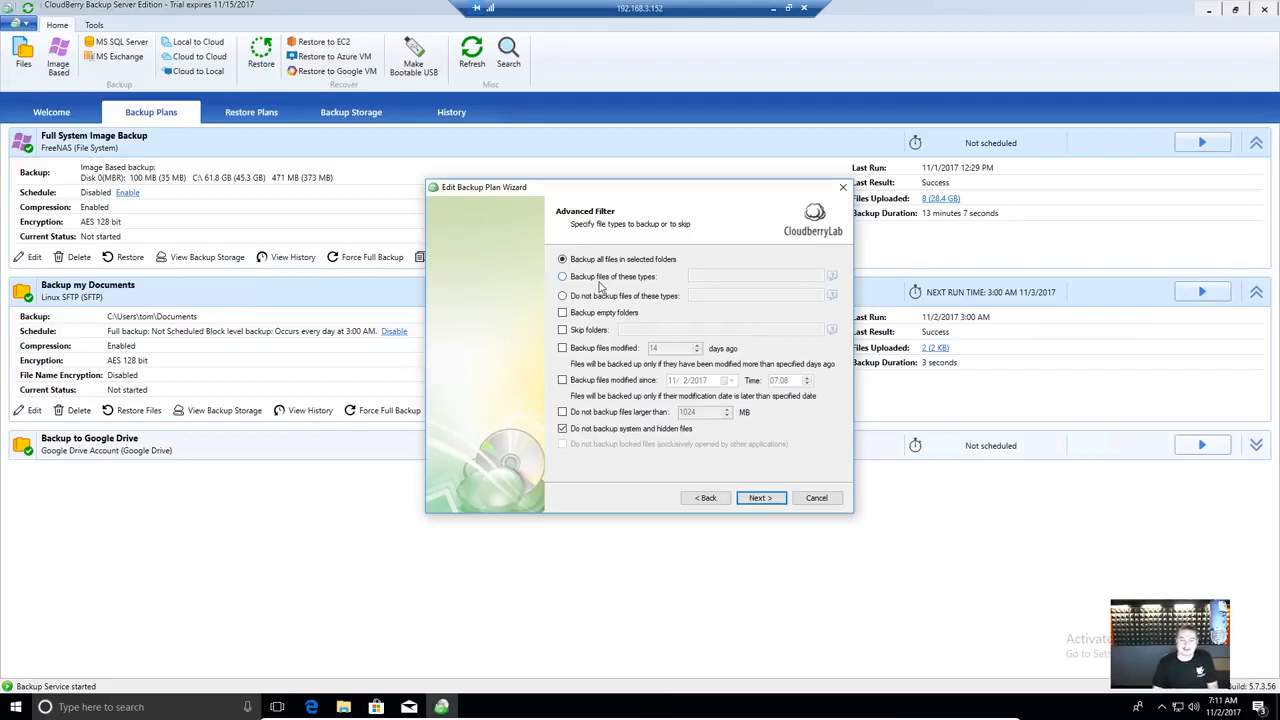
- Try the include, exclude and empty-folder filter options, then keep backing up all files in selected folders
click(640, 278)
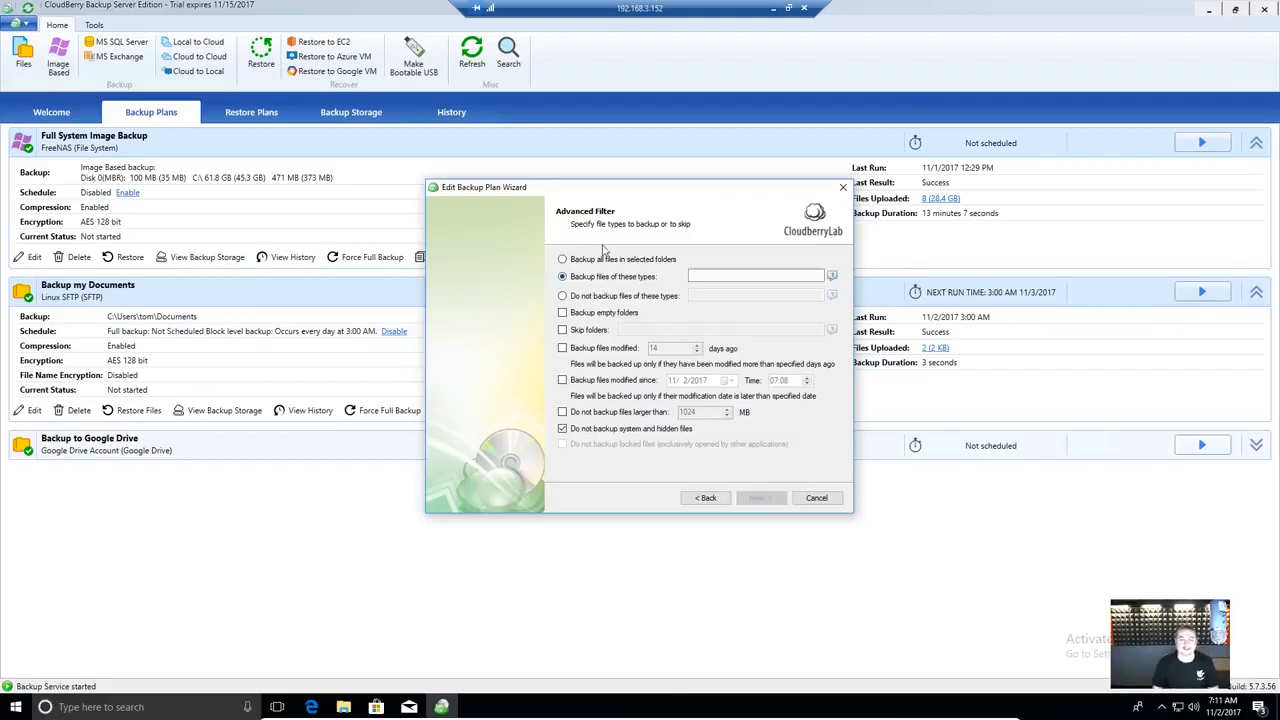
click(603, 297)
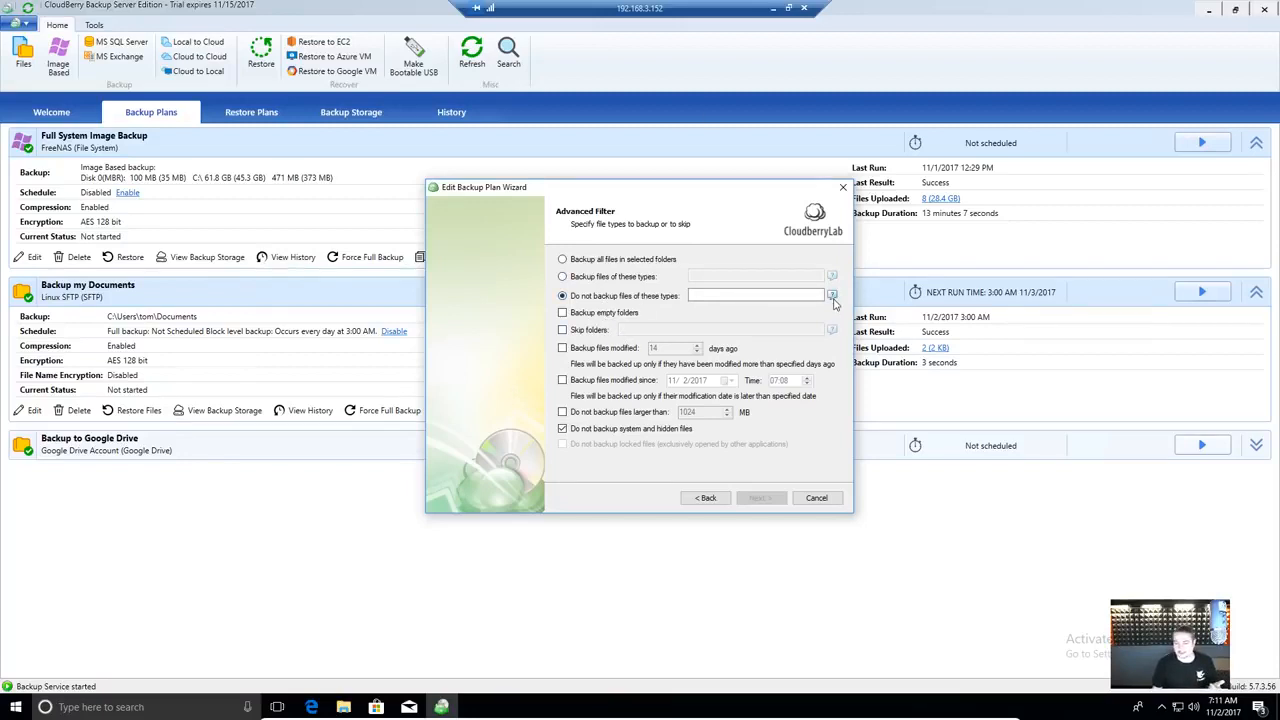
mouse_move(833, 296)
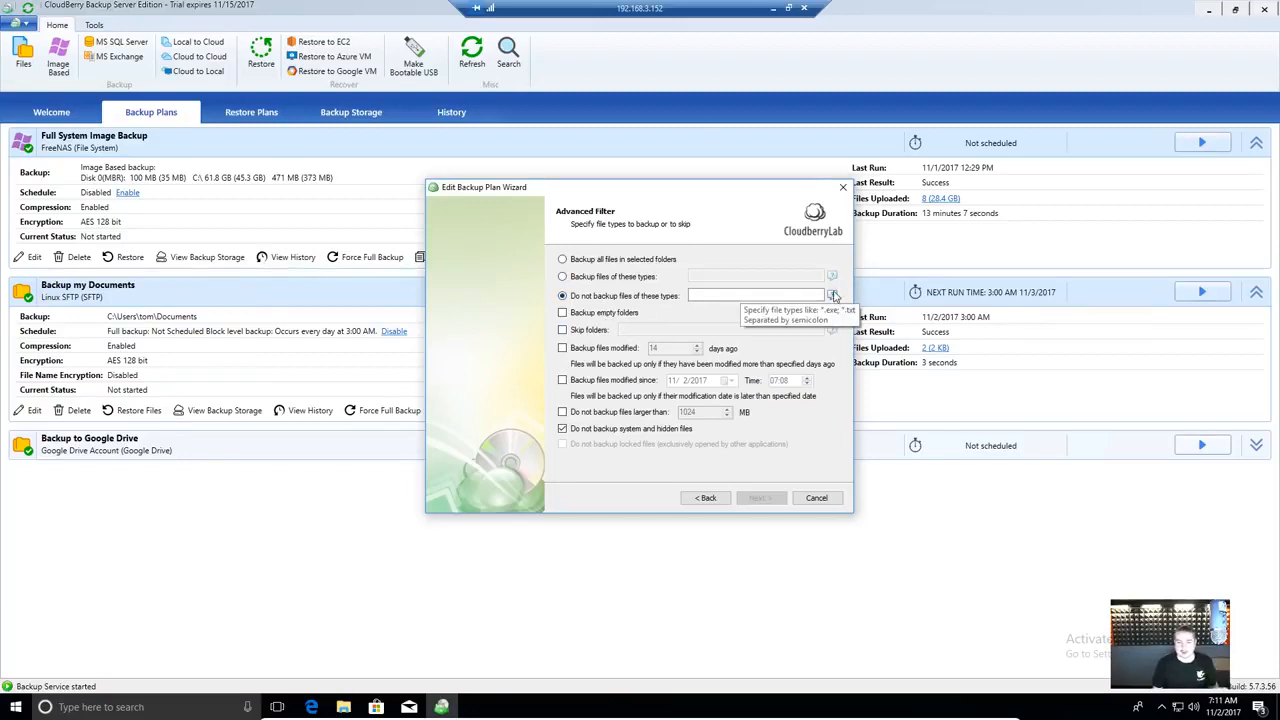
click(621, 314)
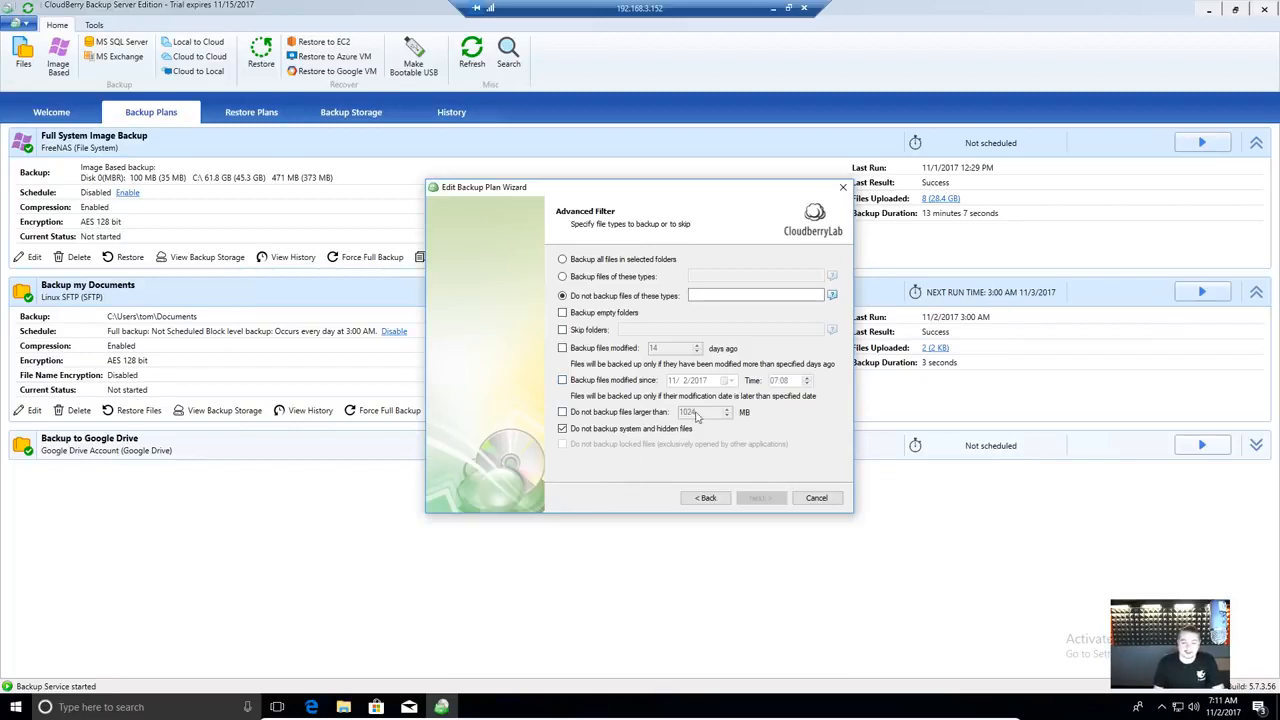
click(628, 261)
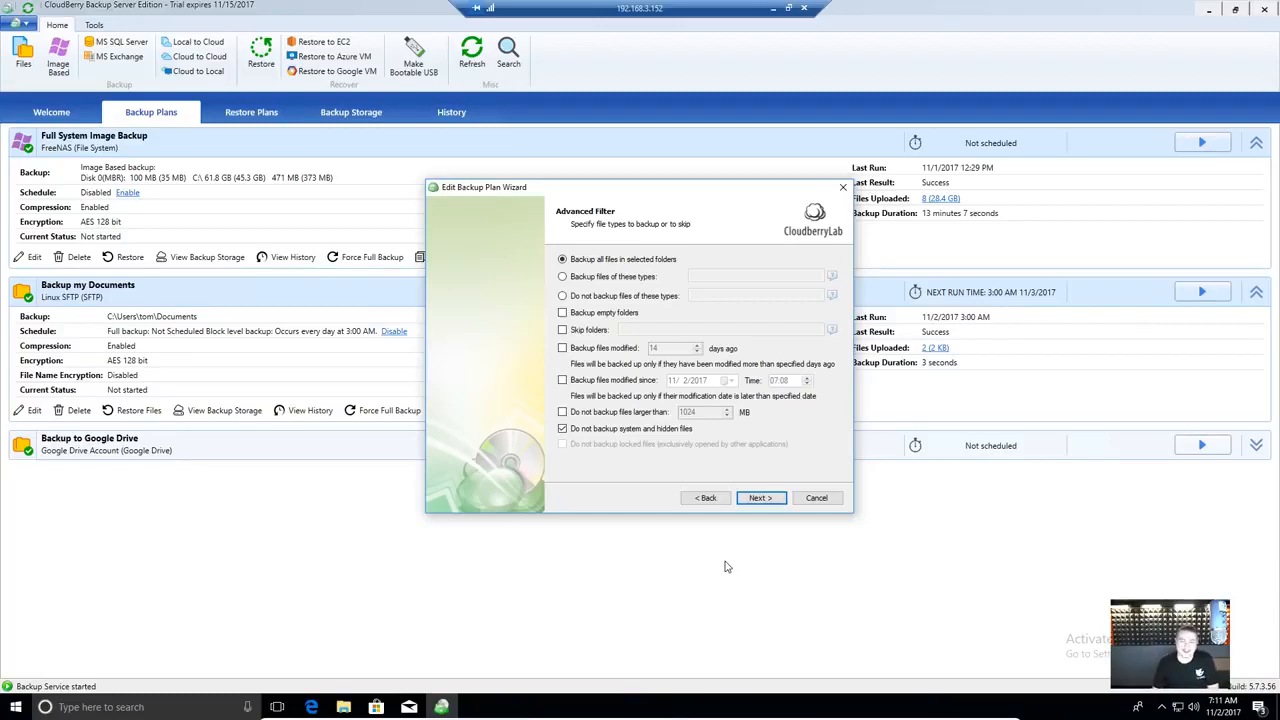
click(758, 499)
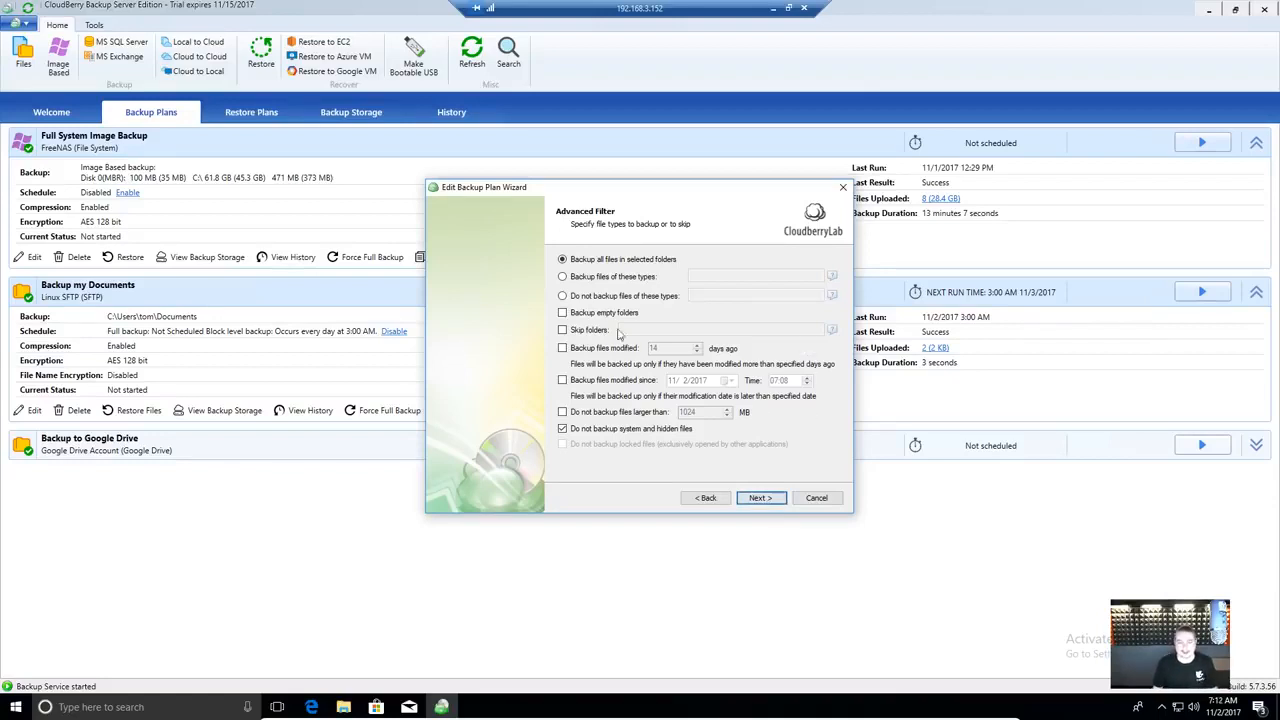
click(762, 499)
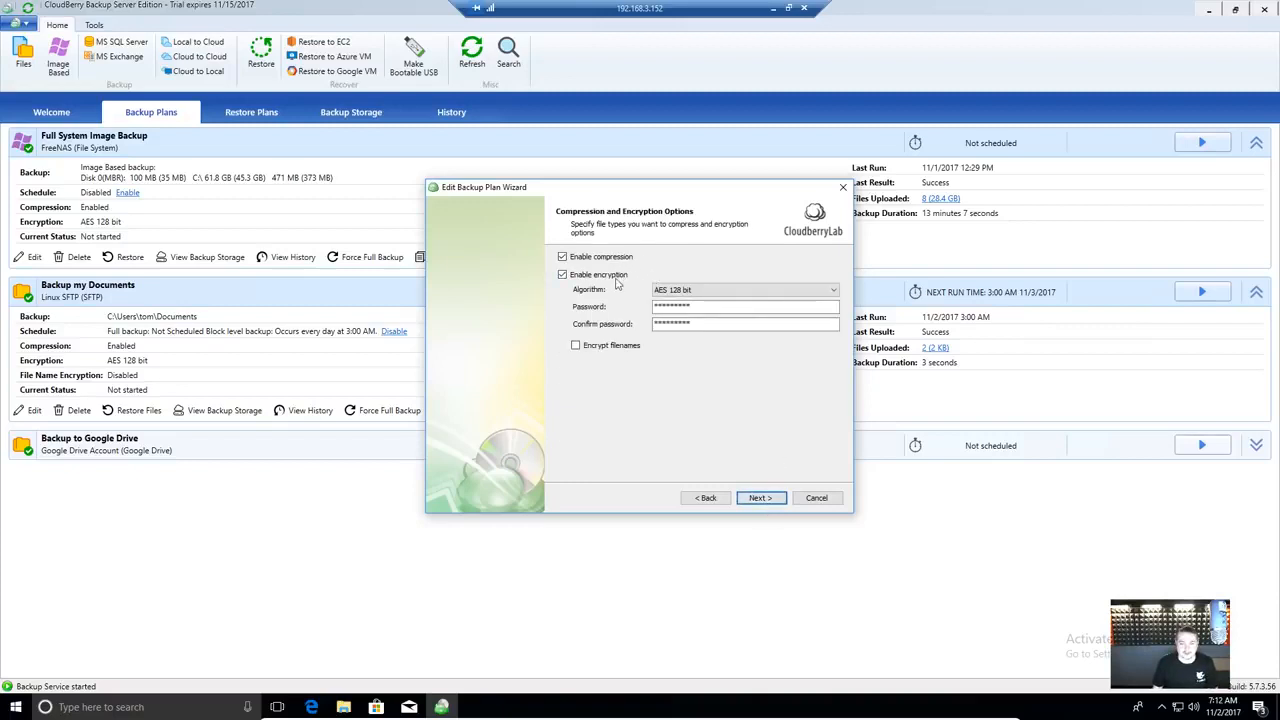
- Keep AES 128 bit encryption with compression and filename encryption enabled, then continue to retention
click(686, 291)
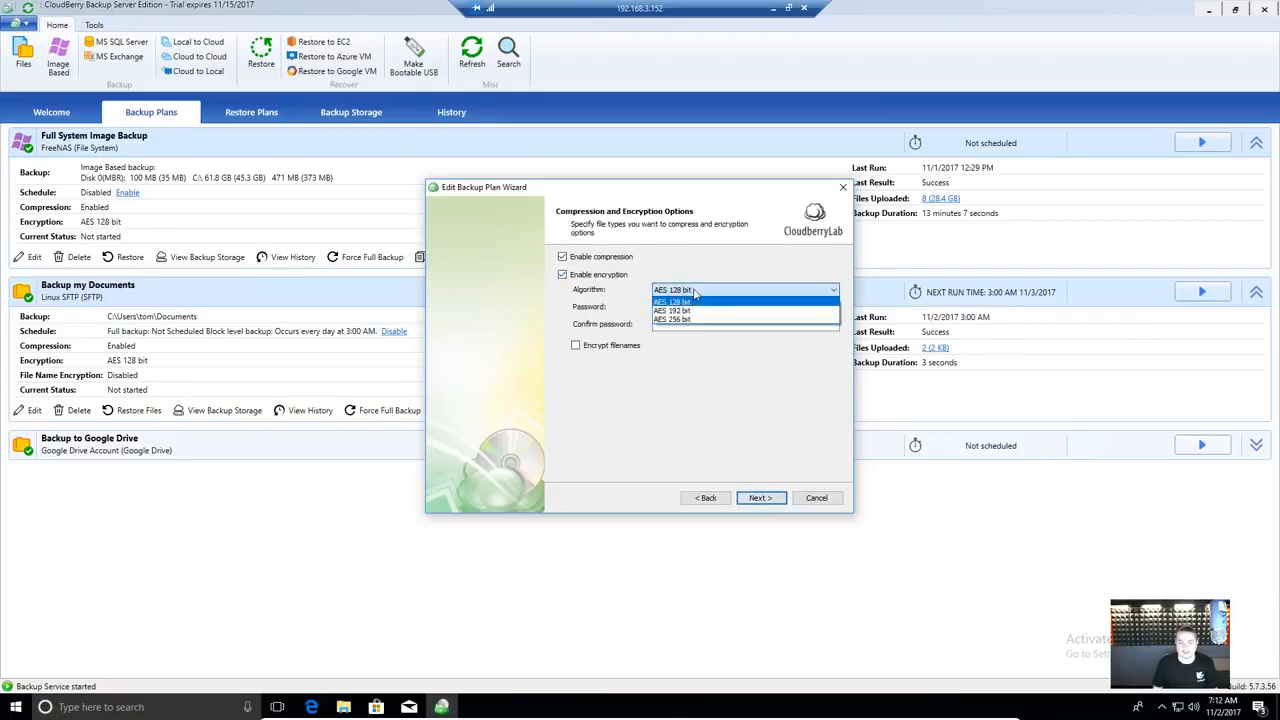
click(690, 301)
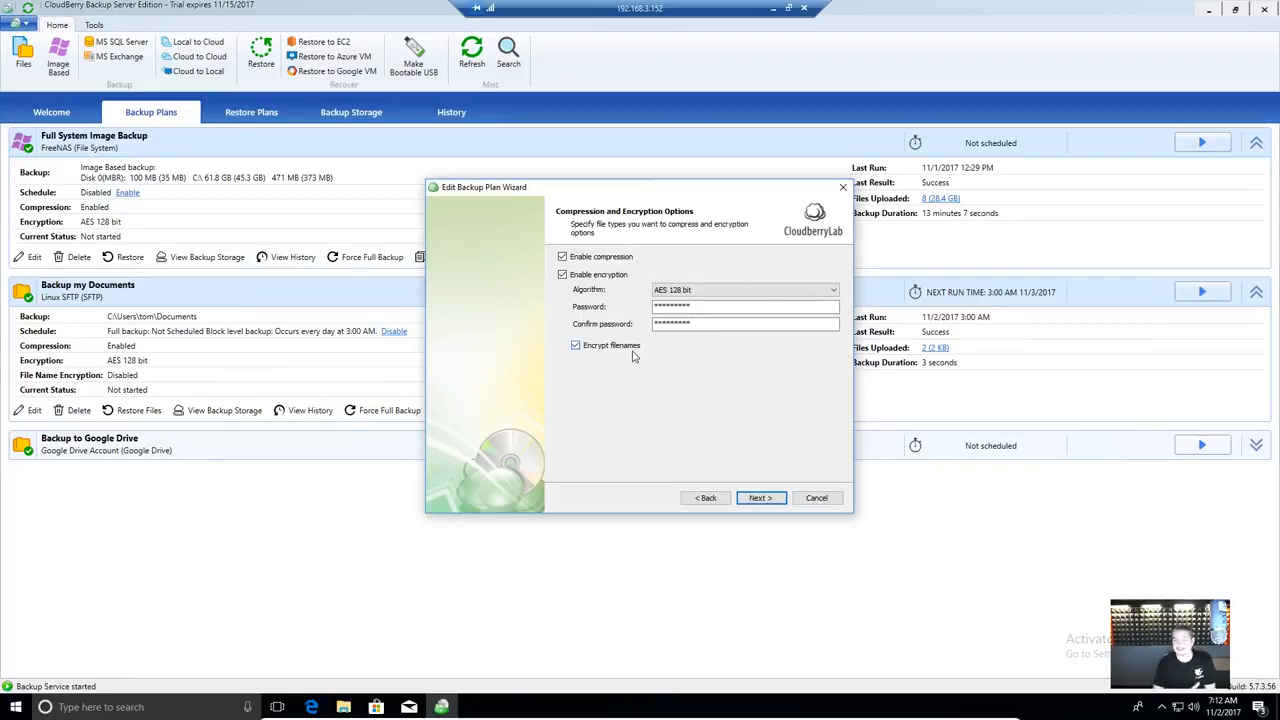
click(761, 498)
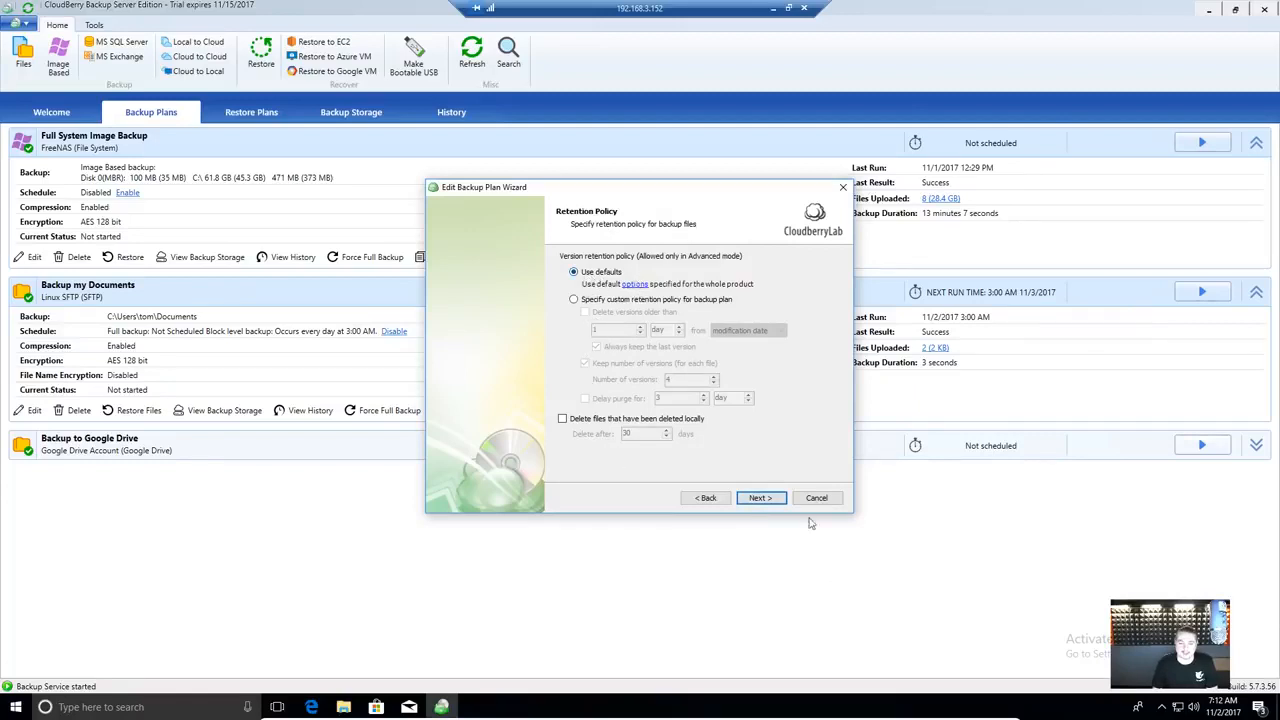
- Check the product-wide retention defaults in Options and keep Use defaults for this plan
click(634, 284)
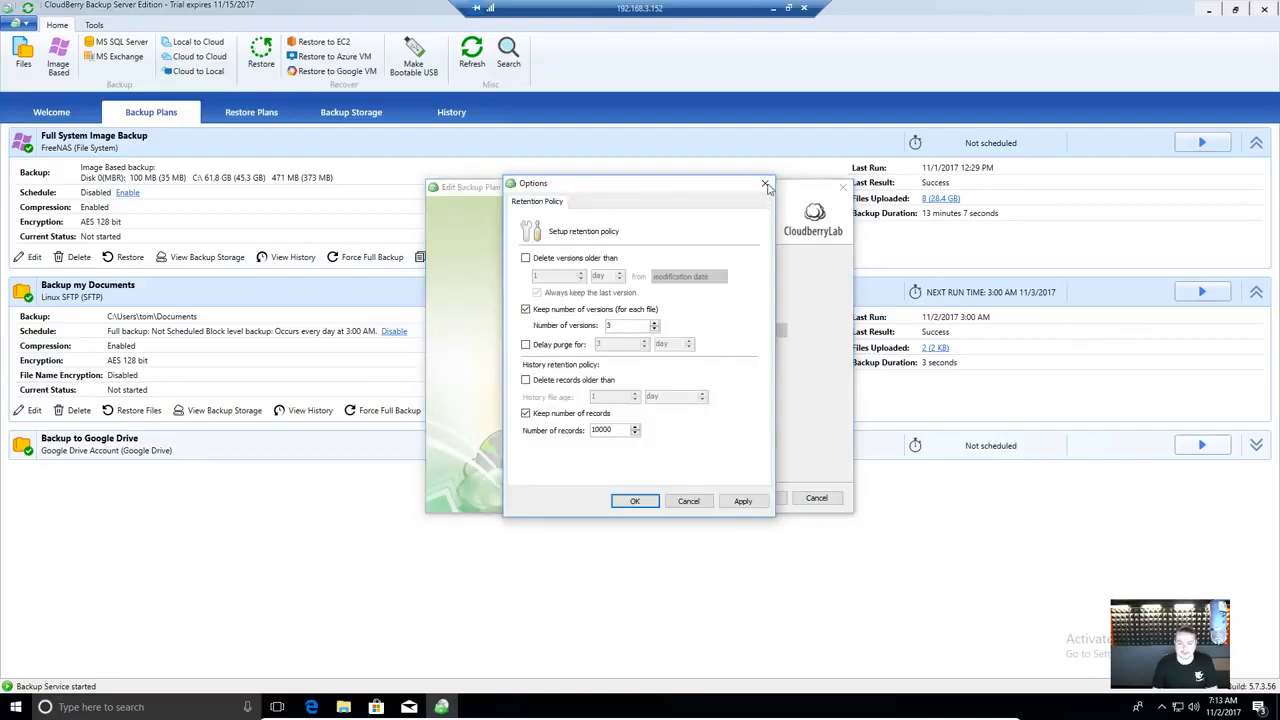
click(765, 185)
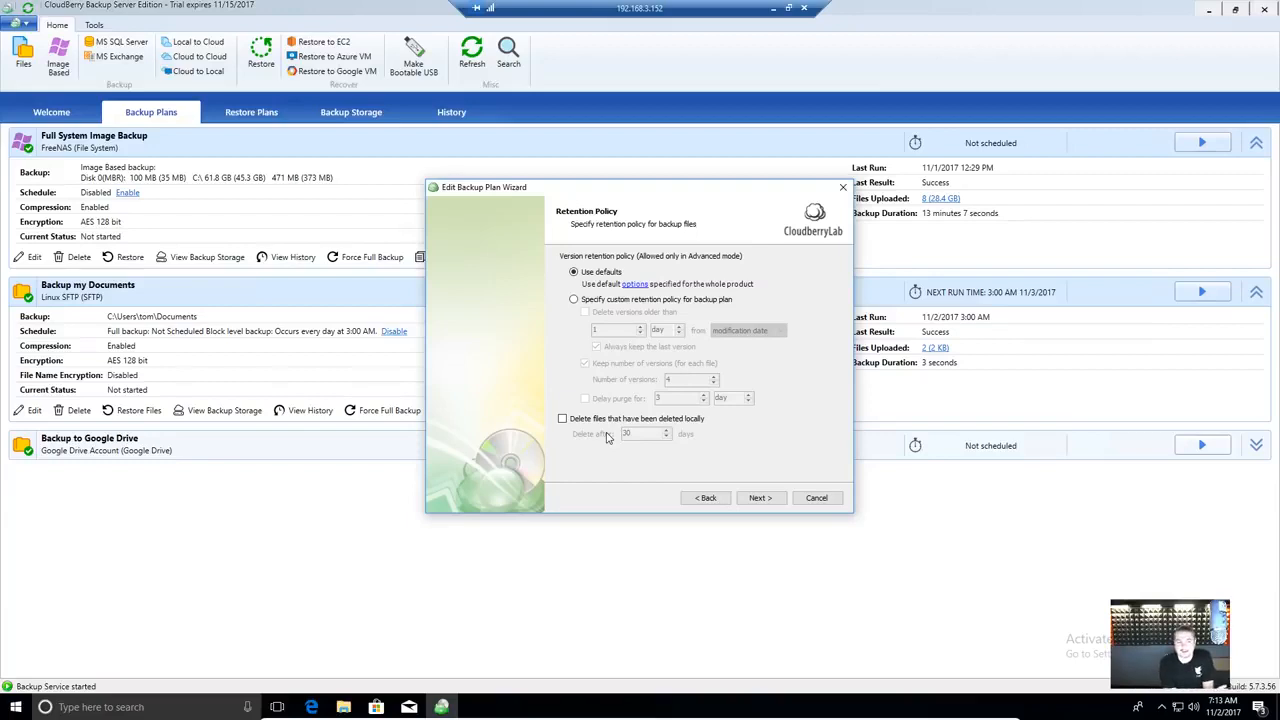
click(760, 498)
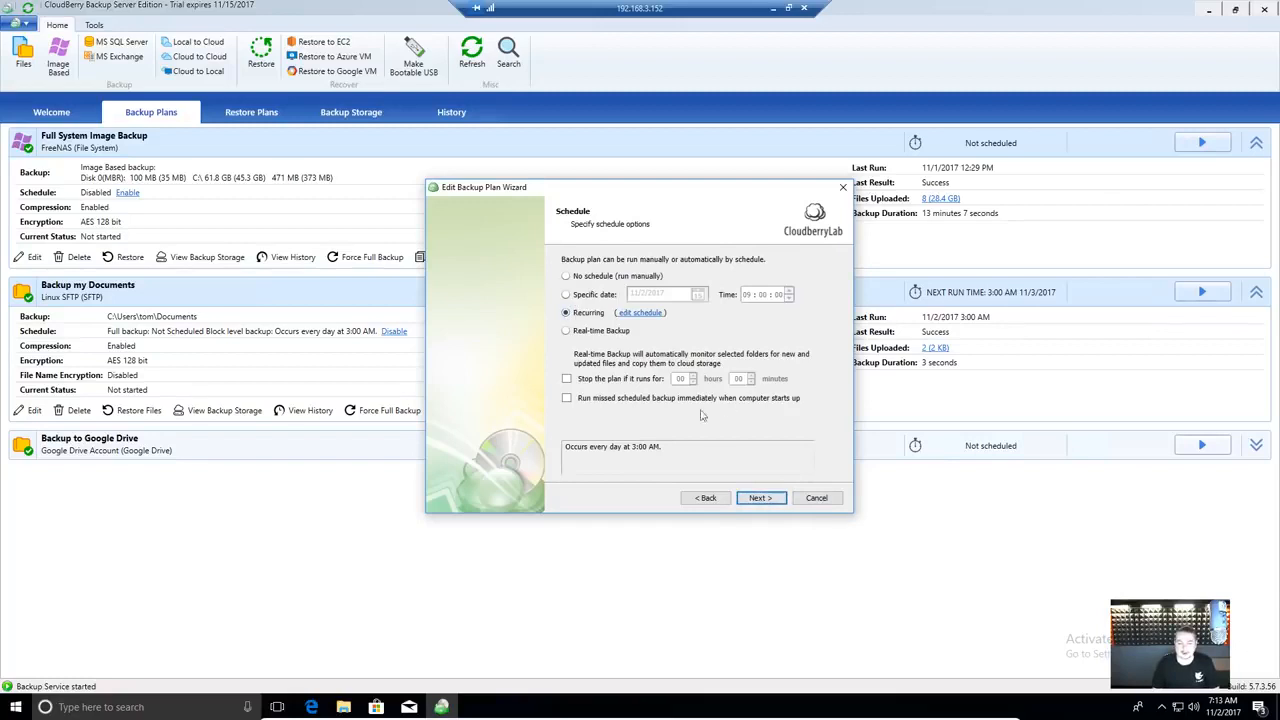
- Keep the recurring daily 03:00 AM backup schedule
click(641, 313)
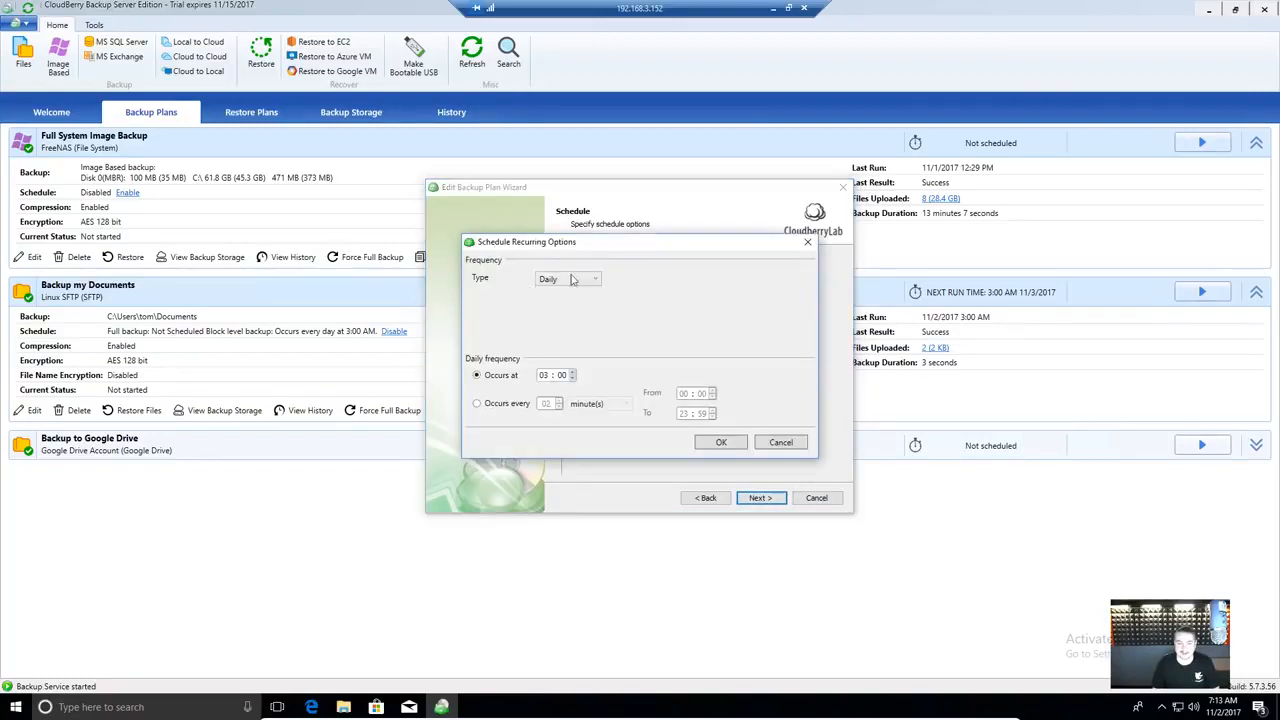
click(728, 442)
click(760, 498)
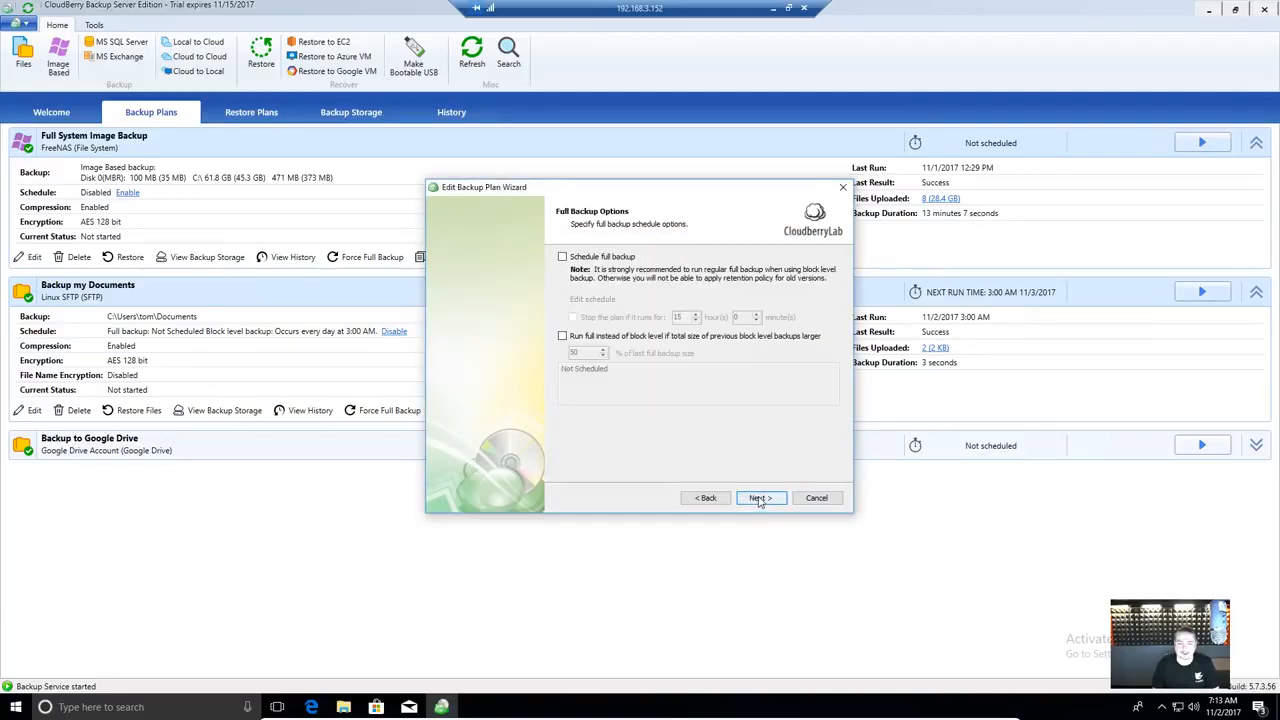
- Pass the full backup, pre/post action, notification and summary pages, save the plan, and collapse Full System Image Backup
click(759, 498)
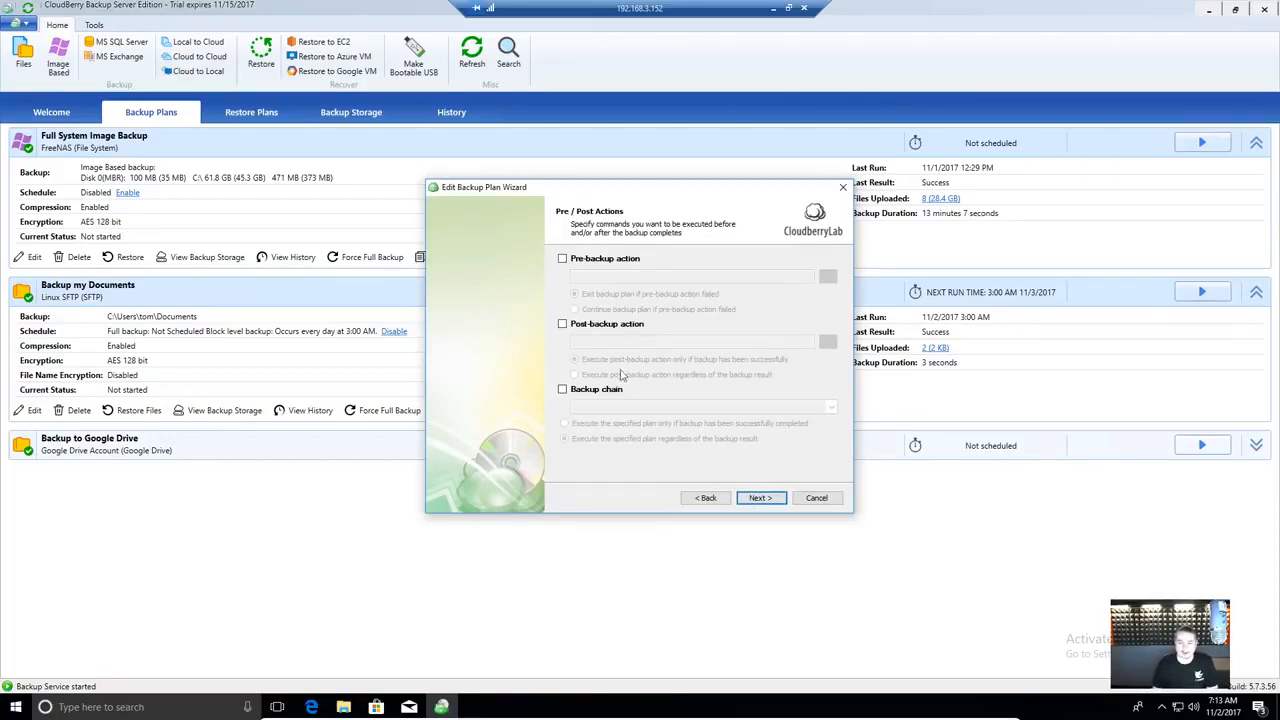
click(757, 498)
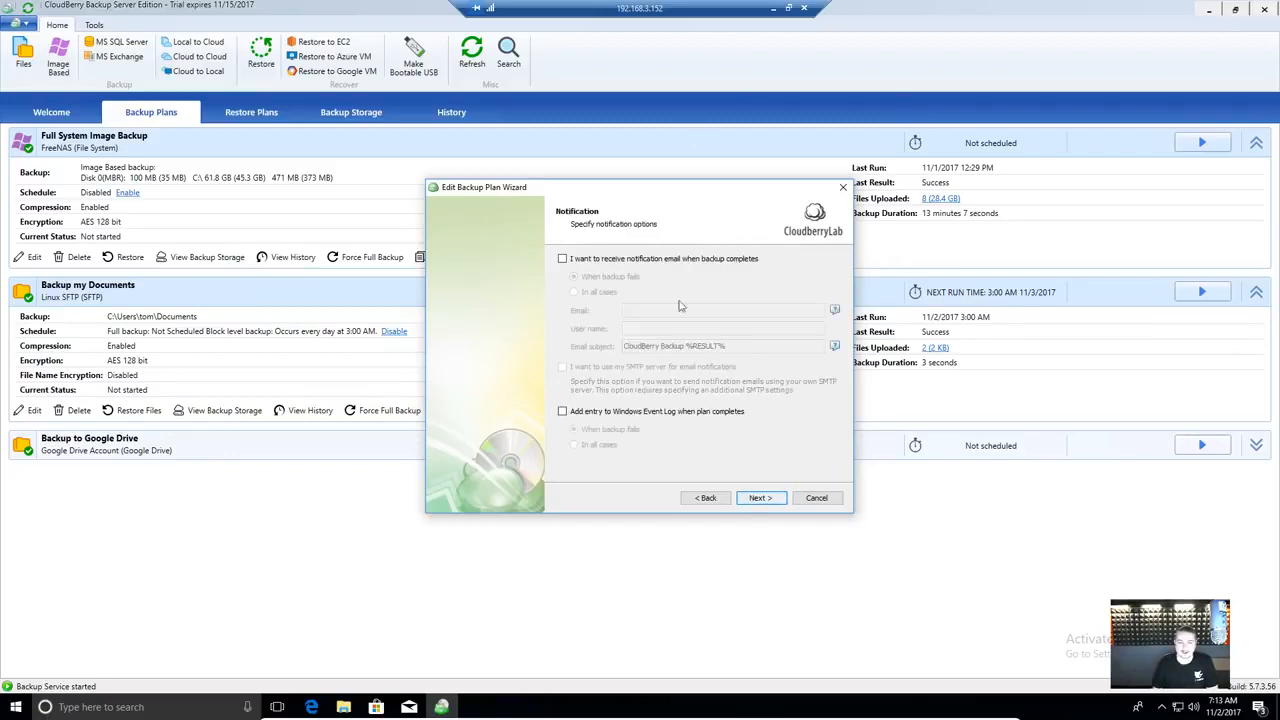
click(772, 505)
click(757, 505)
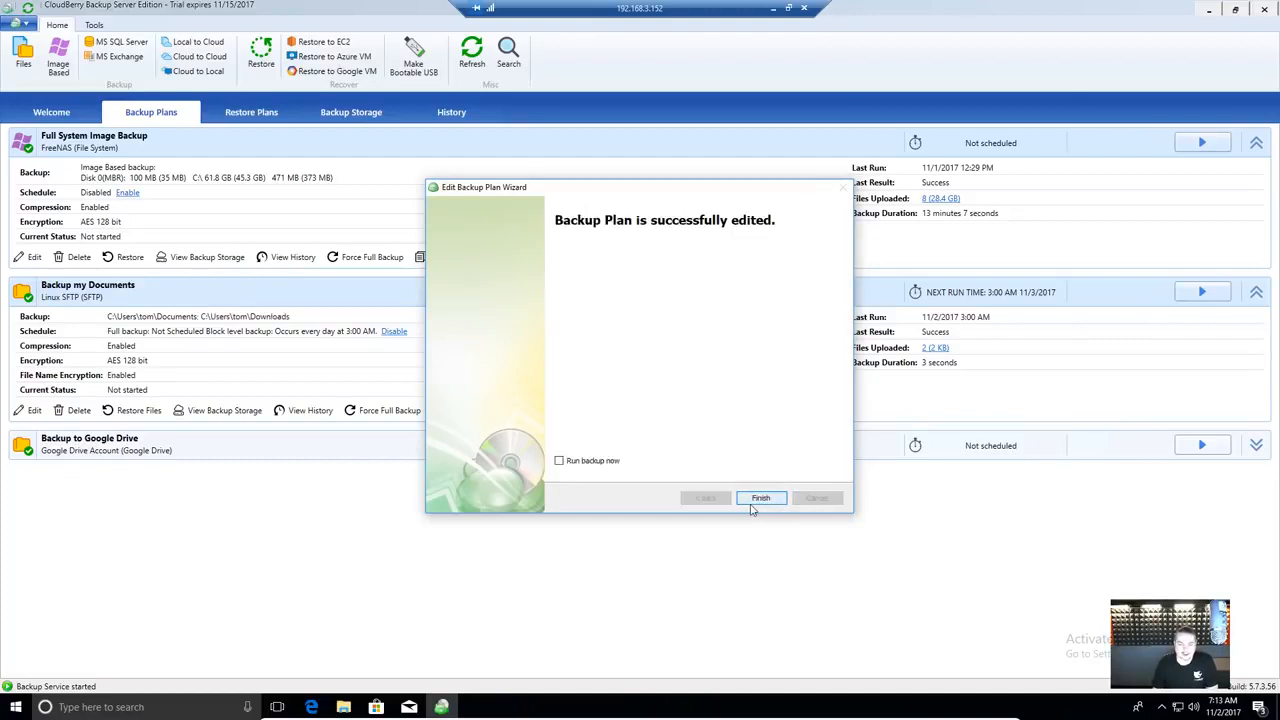
click(760, 498)
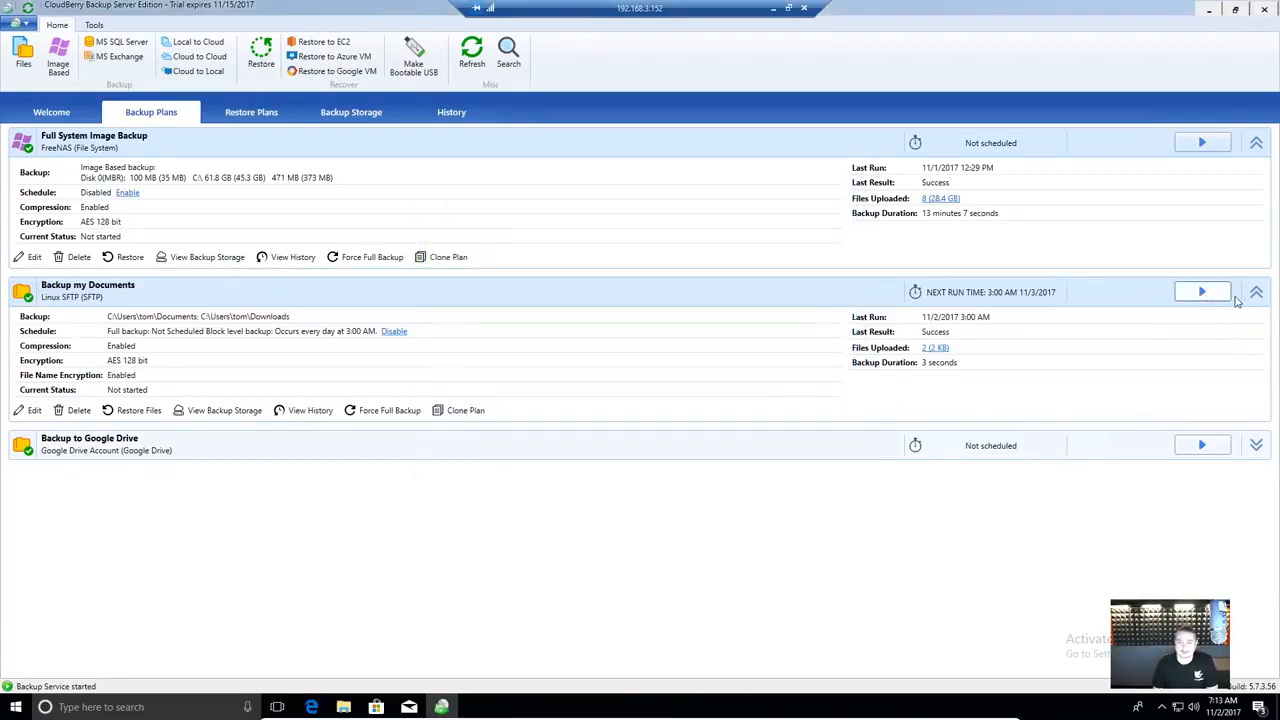
click(1256, 143)
- Expand the Backup to Google Drive details, page through its edit wizard, and cancel without changes
click(1257, 179)
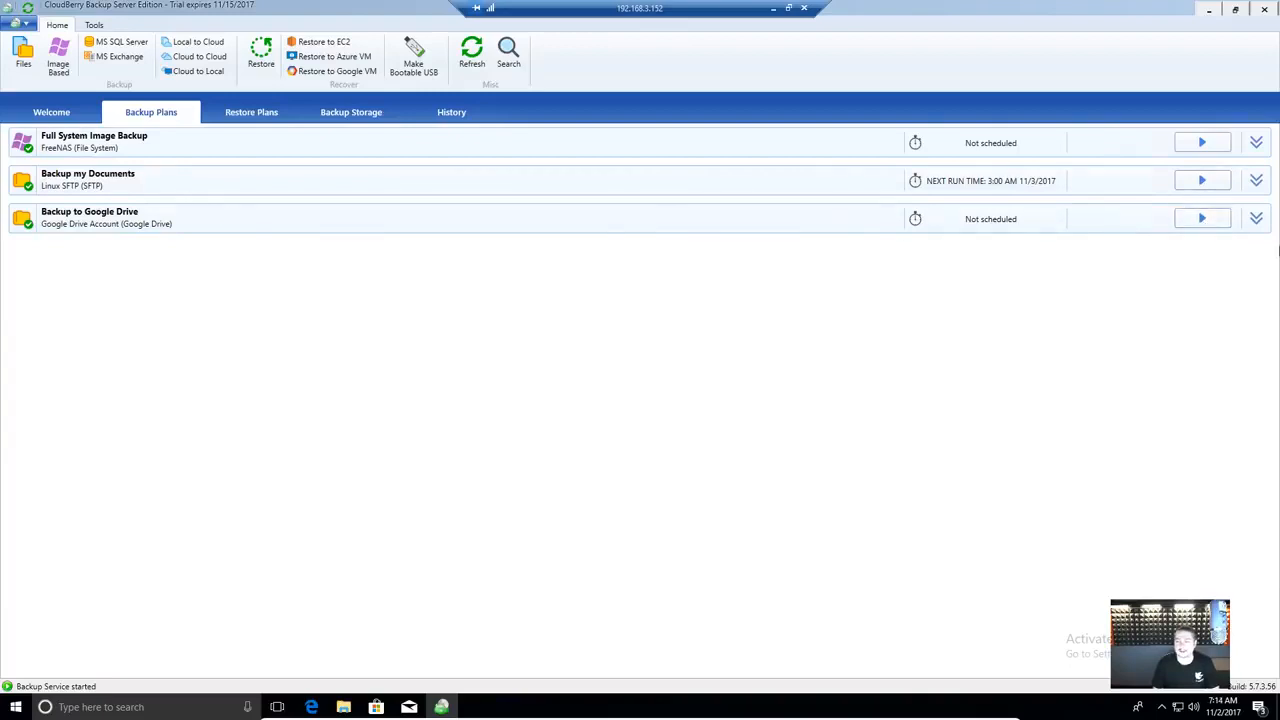
click(204, 218)
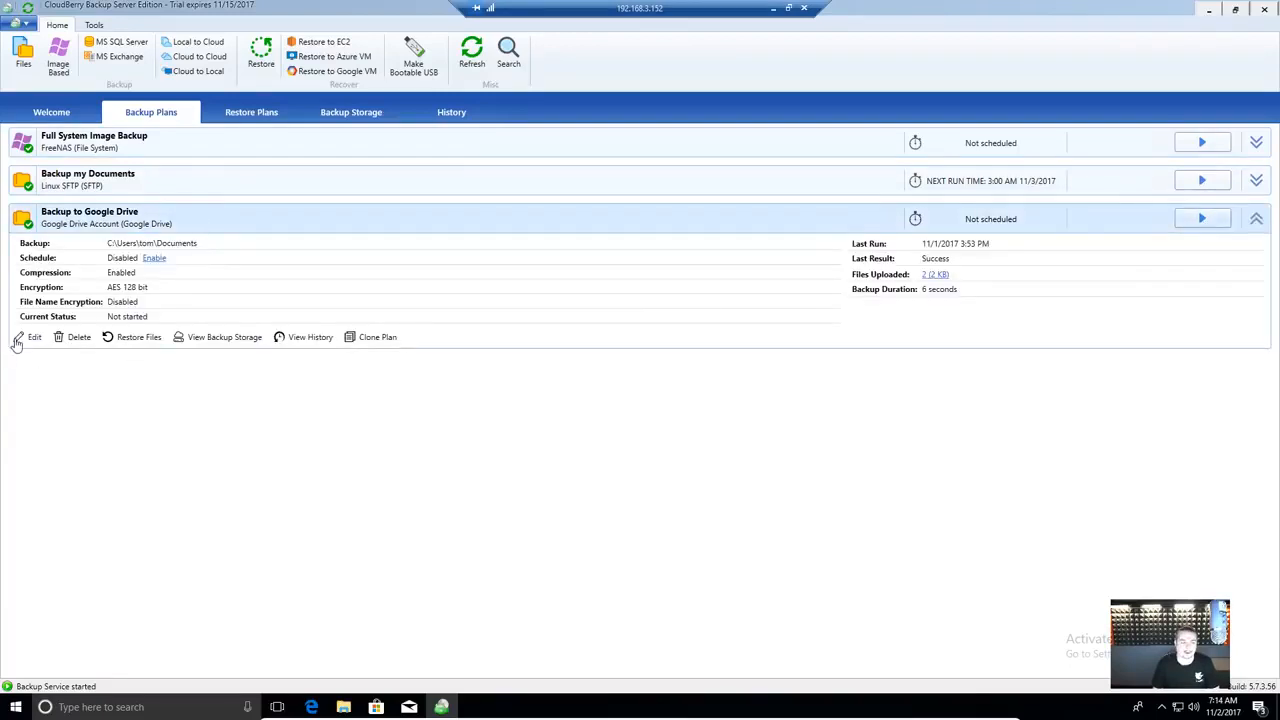
double_click(525, 325)
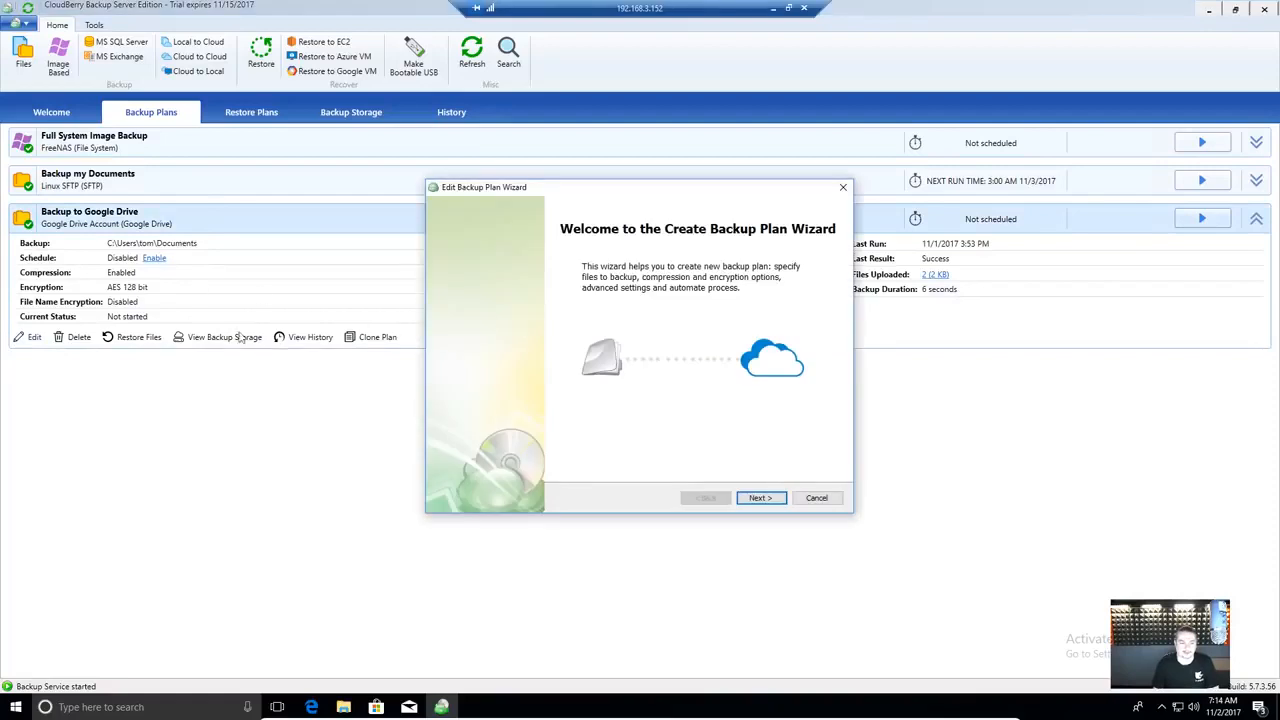
click(760, 498)
click(760, 498)
click(706, 498)
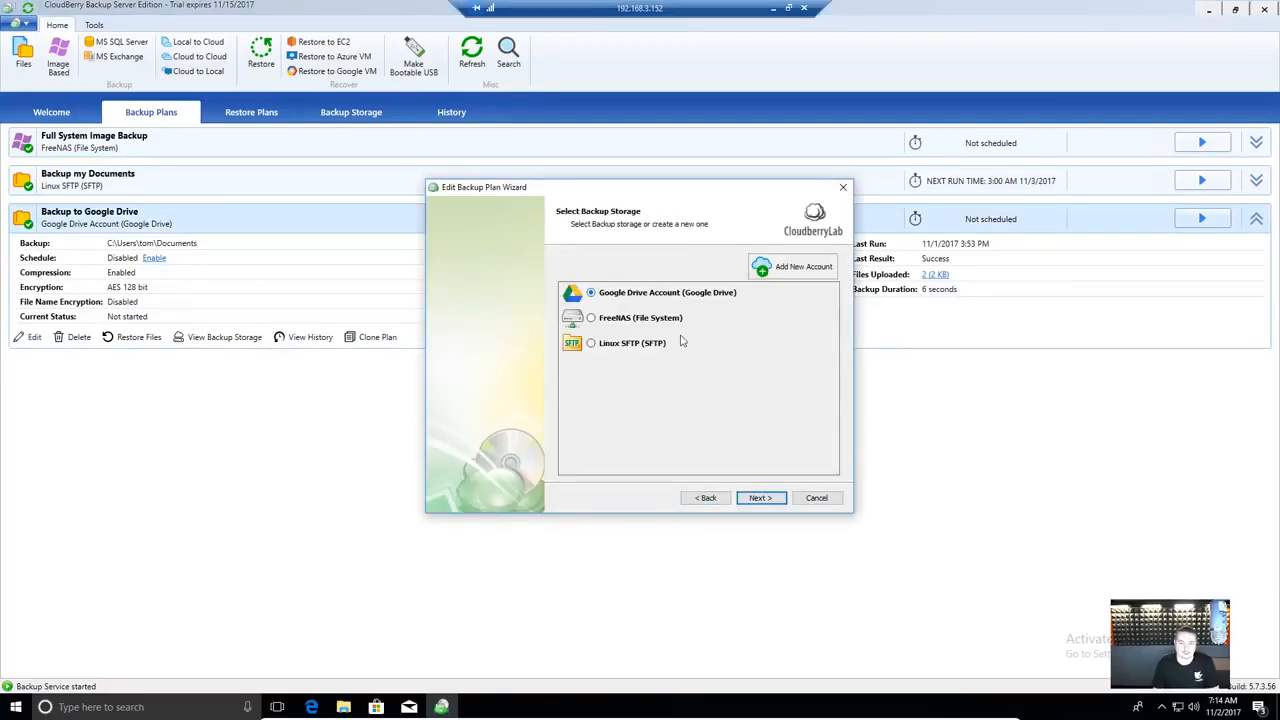
click(815, 498)
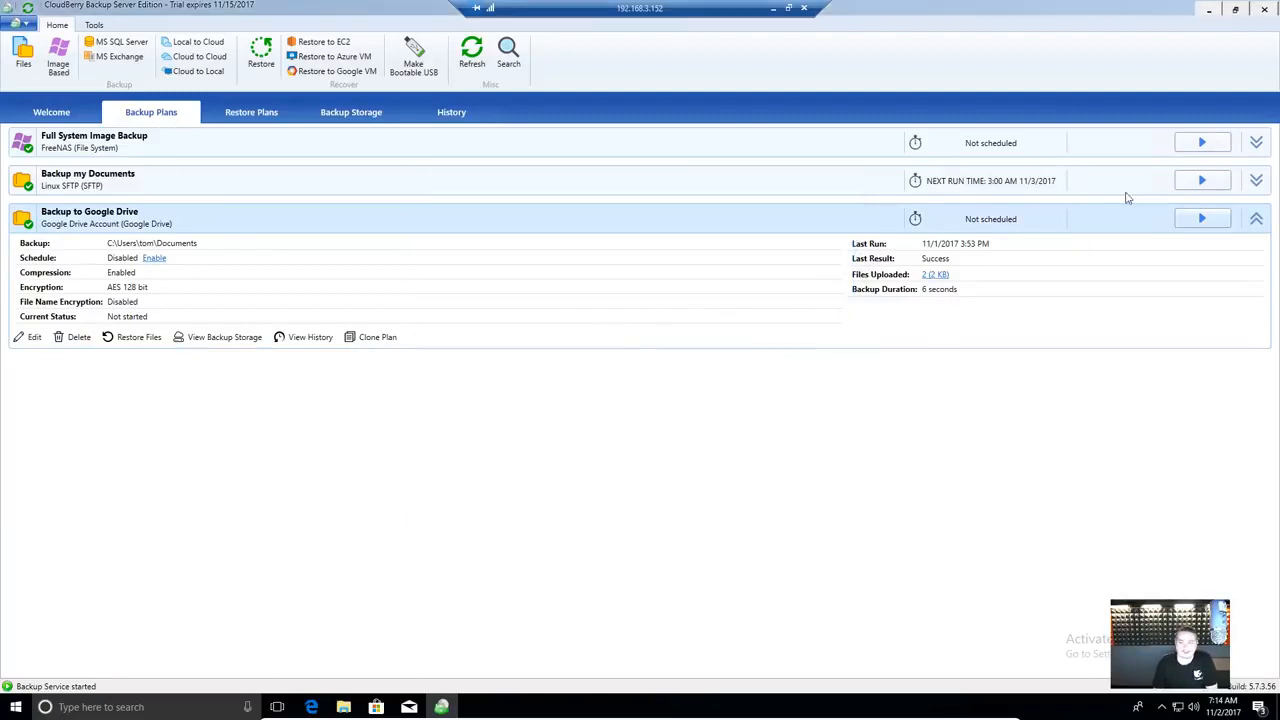
- Run Backup to Google Drive now (2 files, 2 KB), then show the restore plans list
click(1203, 224)
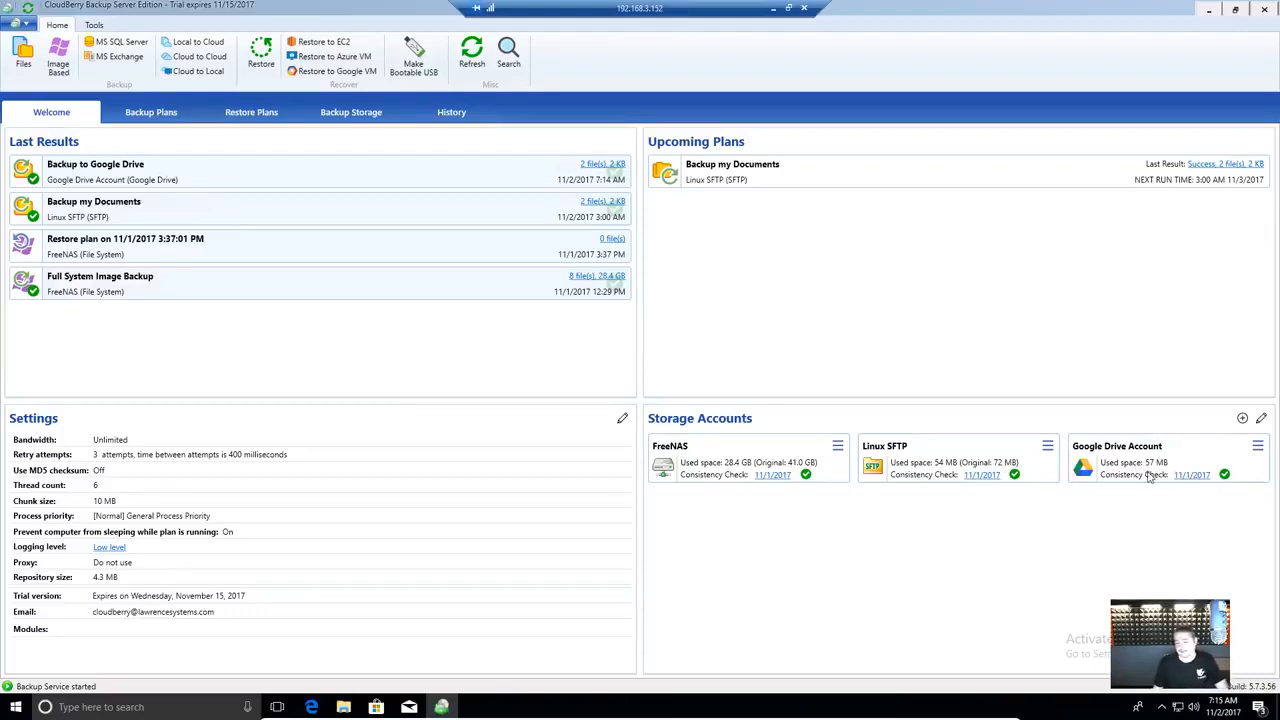
click(237, 116)
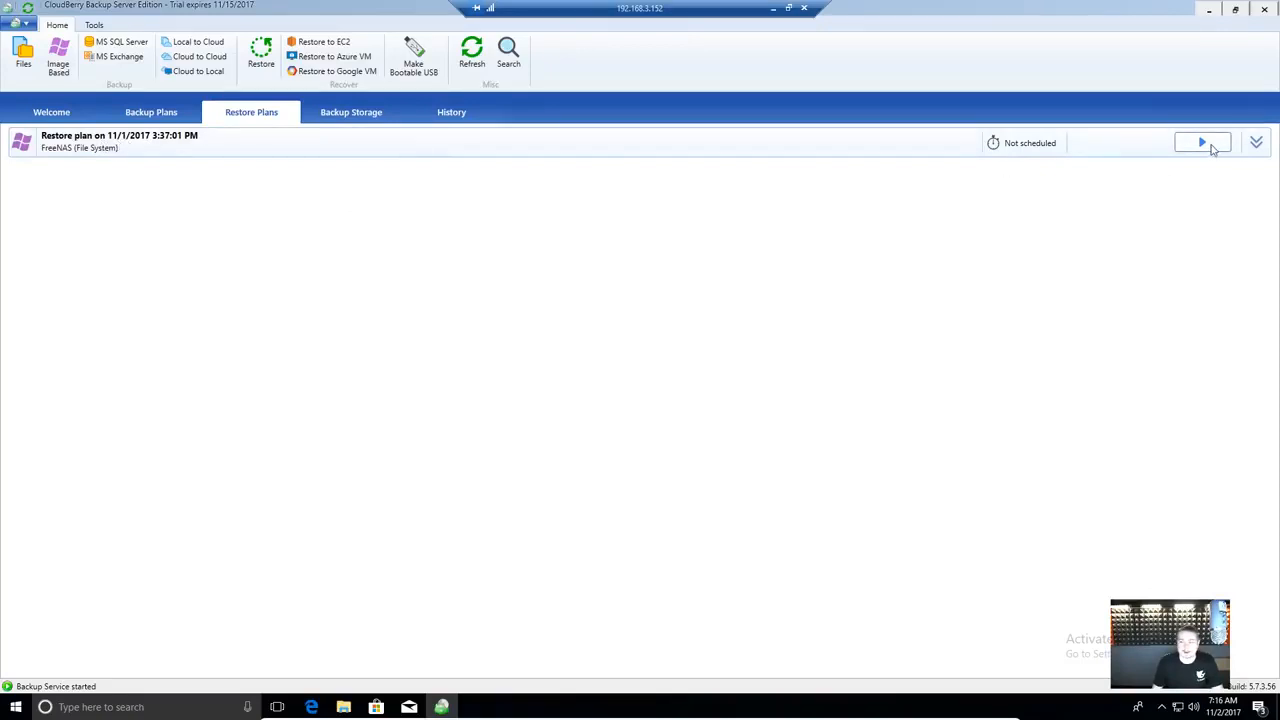
- Edit the restore plan, keeping FreeNAS storage and choosing Save restore plan
click(1255, 144)
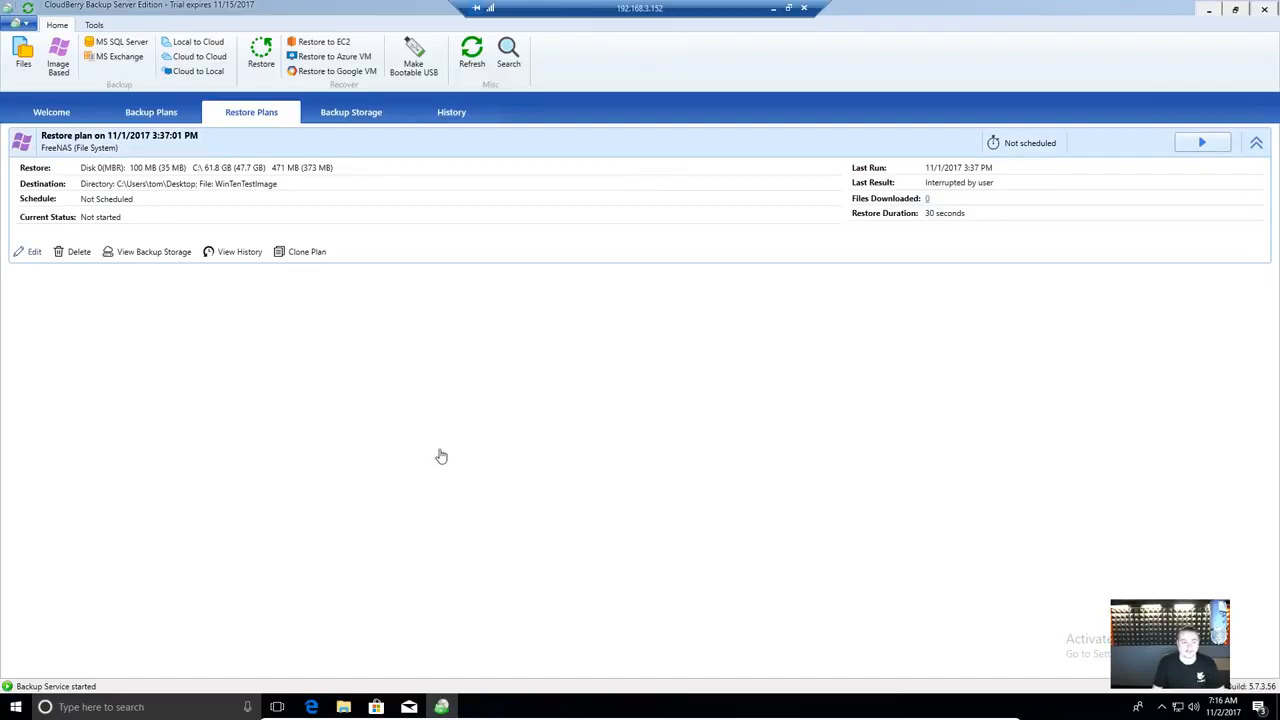
click(30, 252)
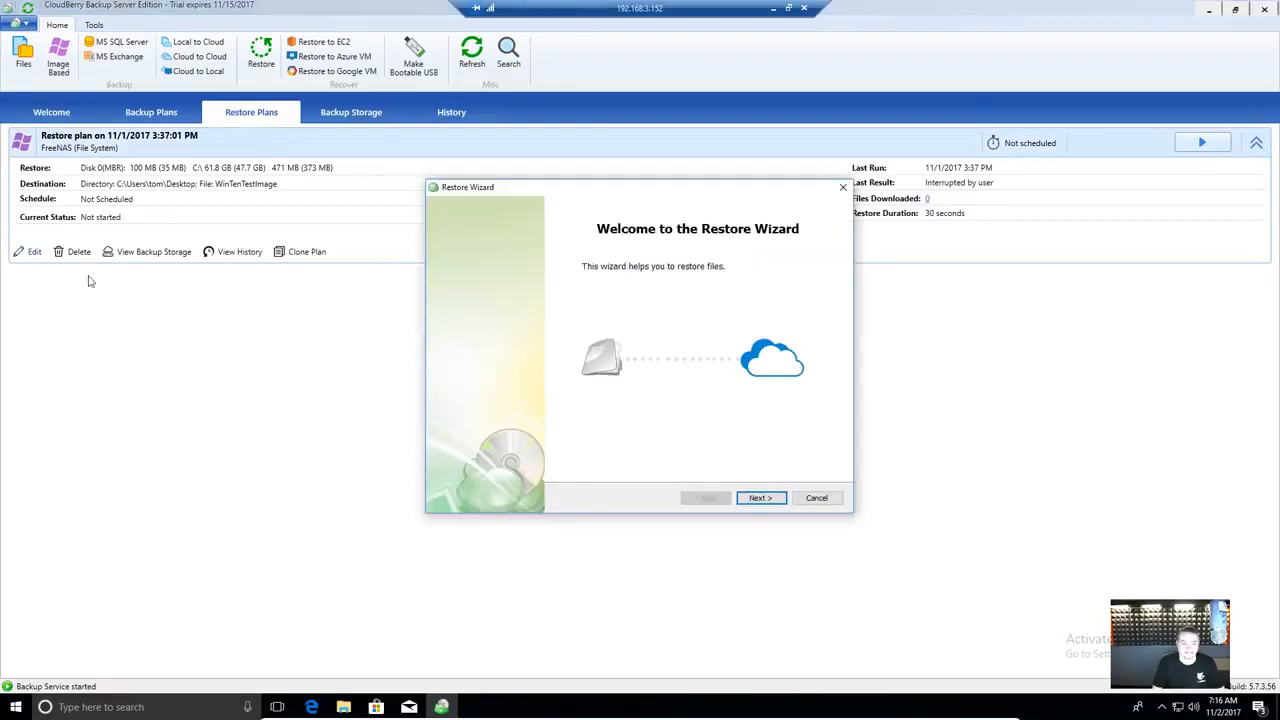
click(761, 498)
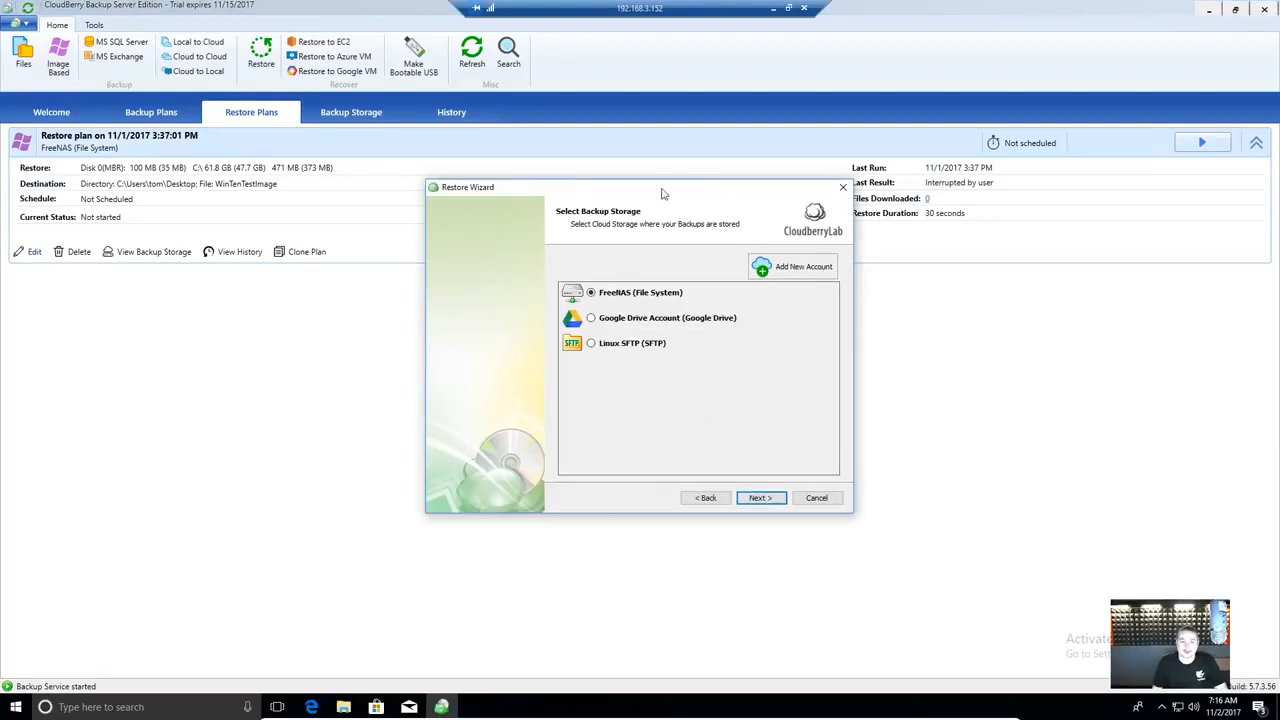
click(769, 500)
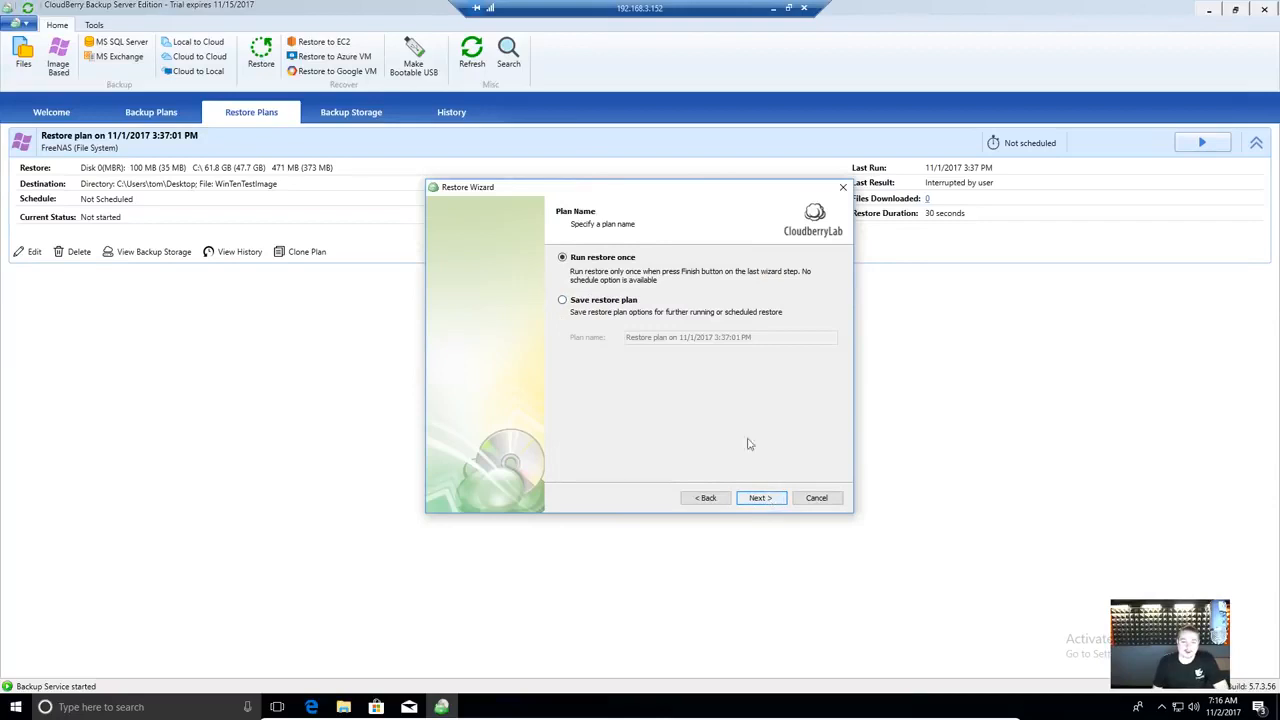
click(630, 304)
click(760, 500)
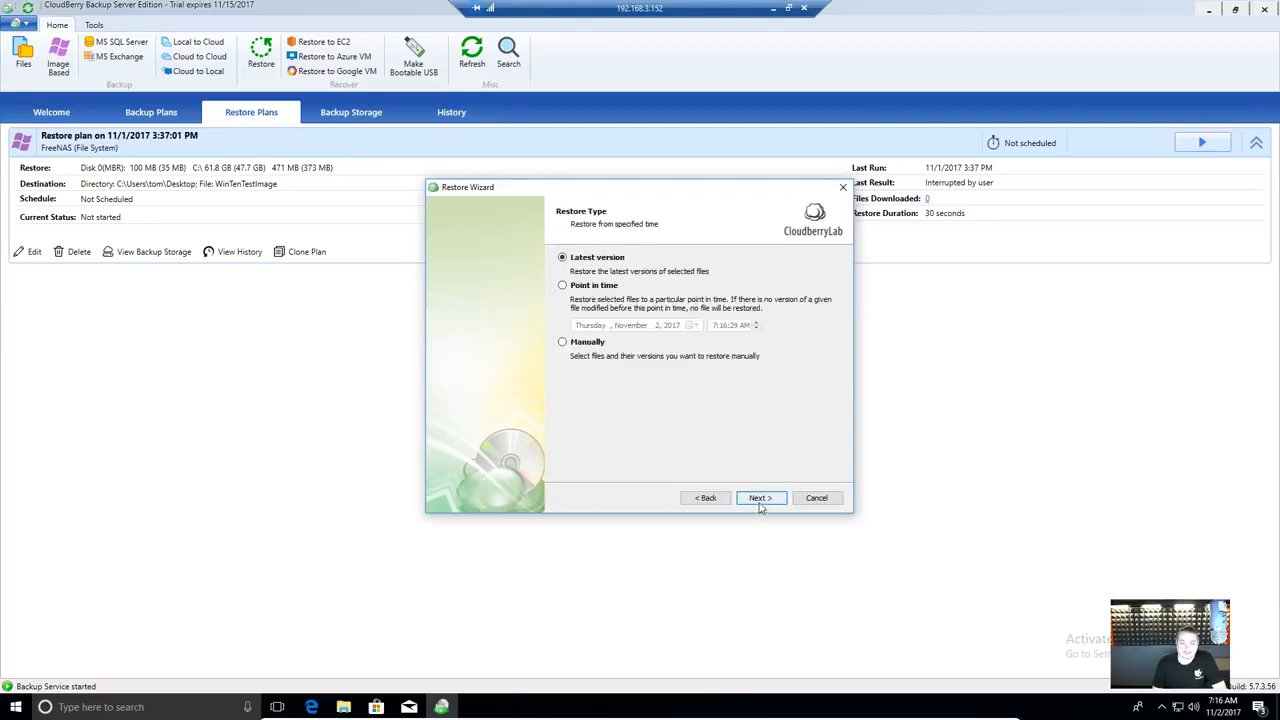
- Set the restore type to Latest version instead of a point in time
click(598, 285)
click(697, 326)
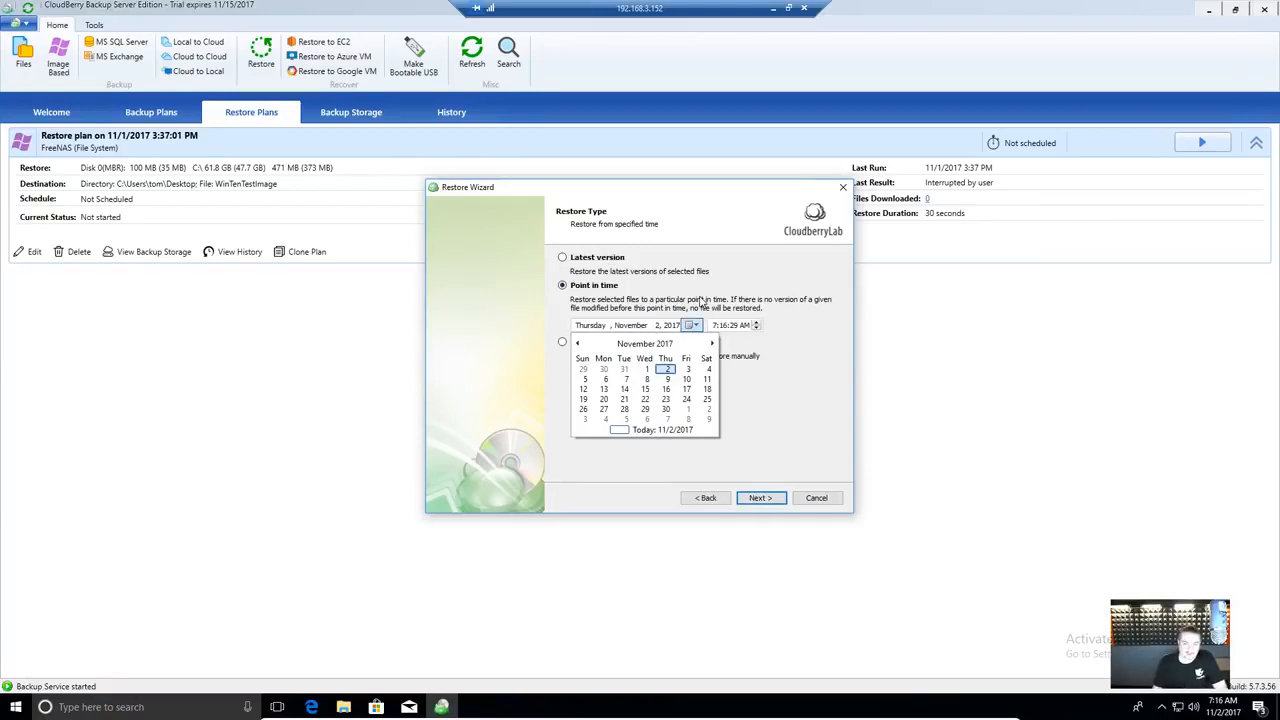
click(627, 259)
click(612, 260)
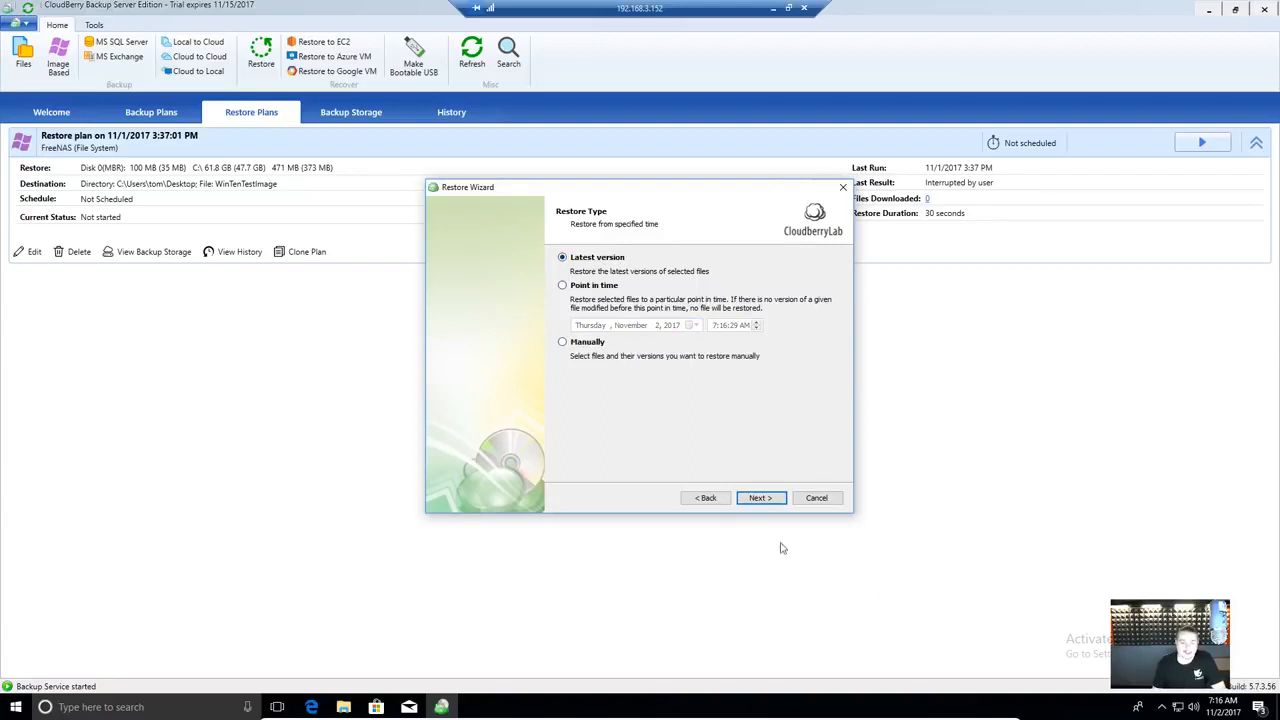
click(753, 500)
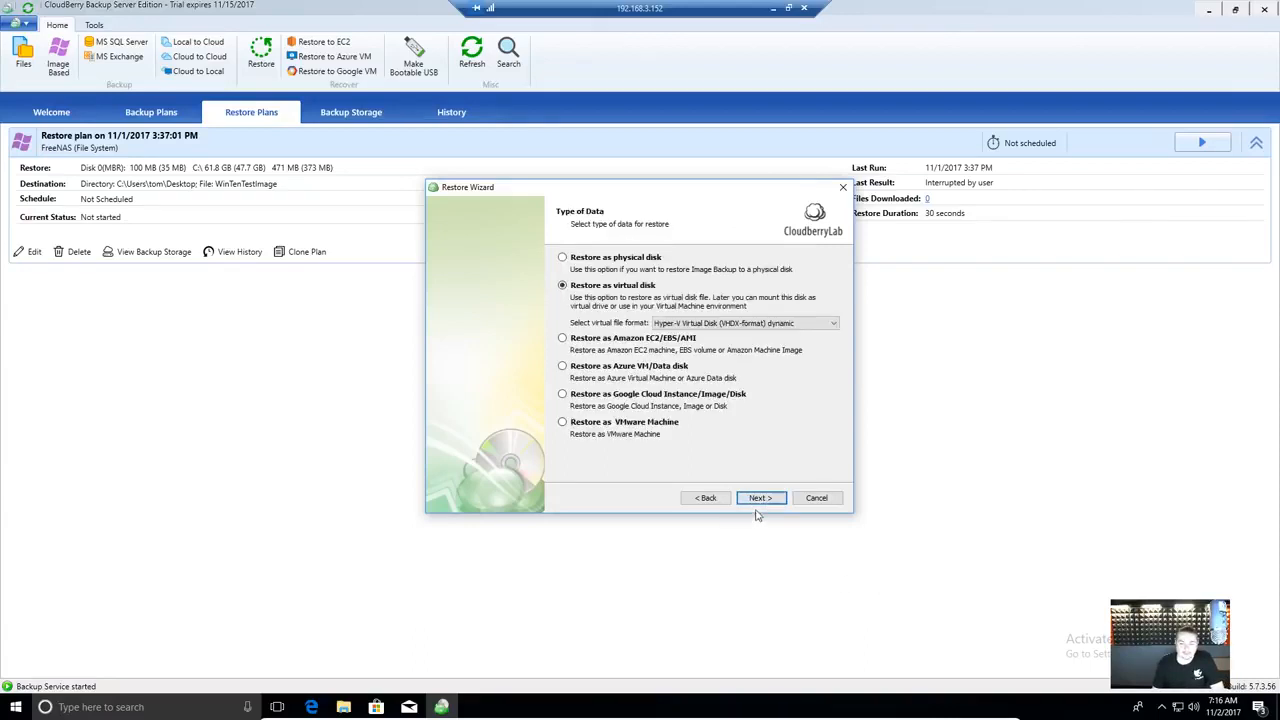
- Compare restore targets: physical disk, virtual disk, Amazon EC2, Azure VM, Google Cloud and VMware
click(622, 262)
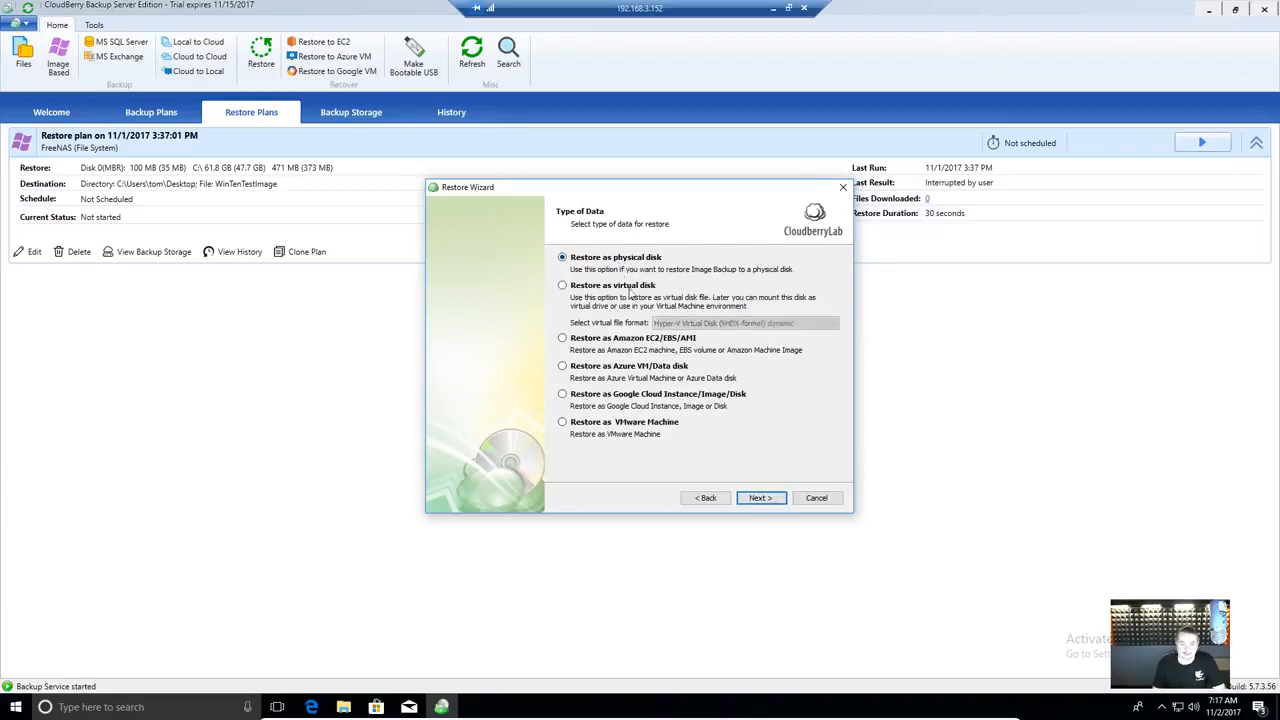
click(630, 288)
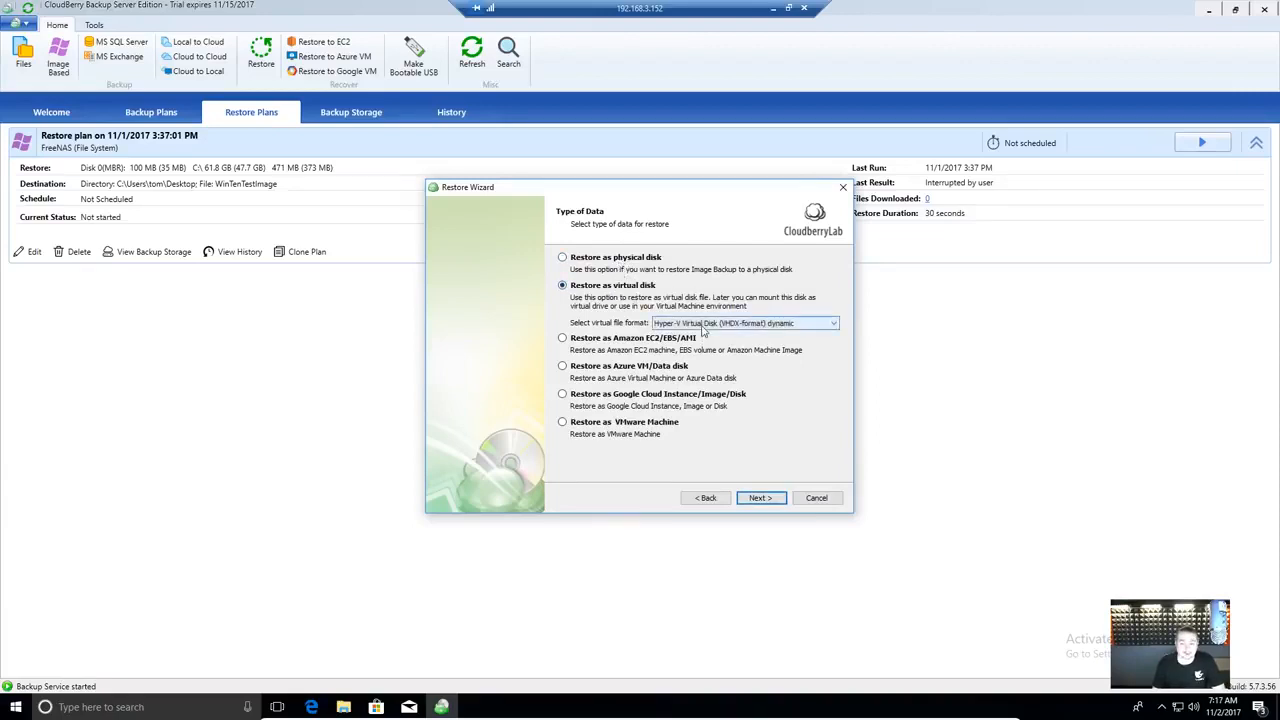
click(703, 325)
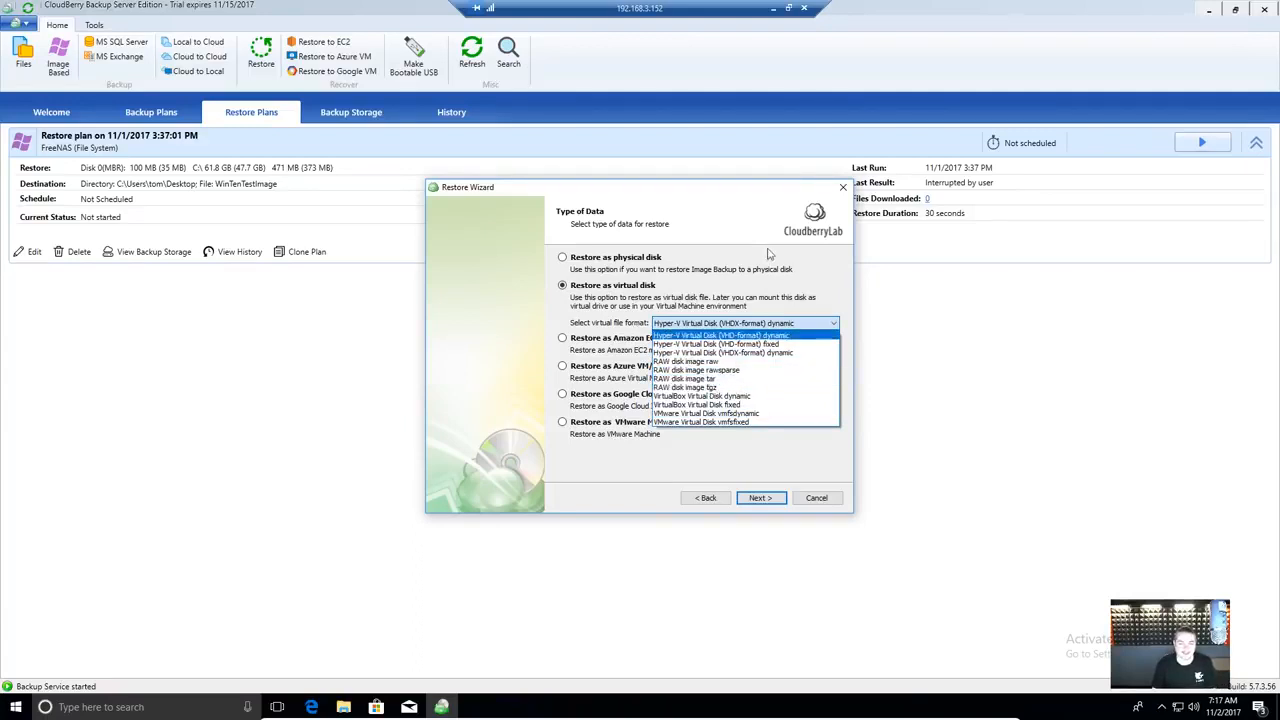
click(731, 201)
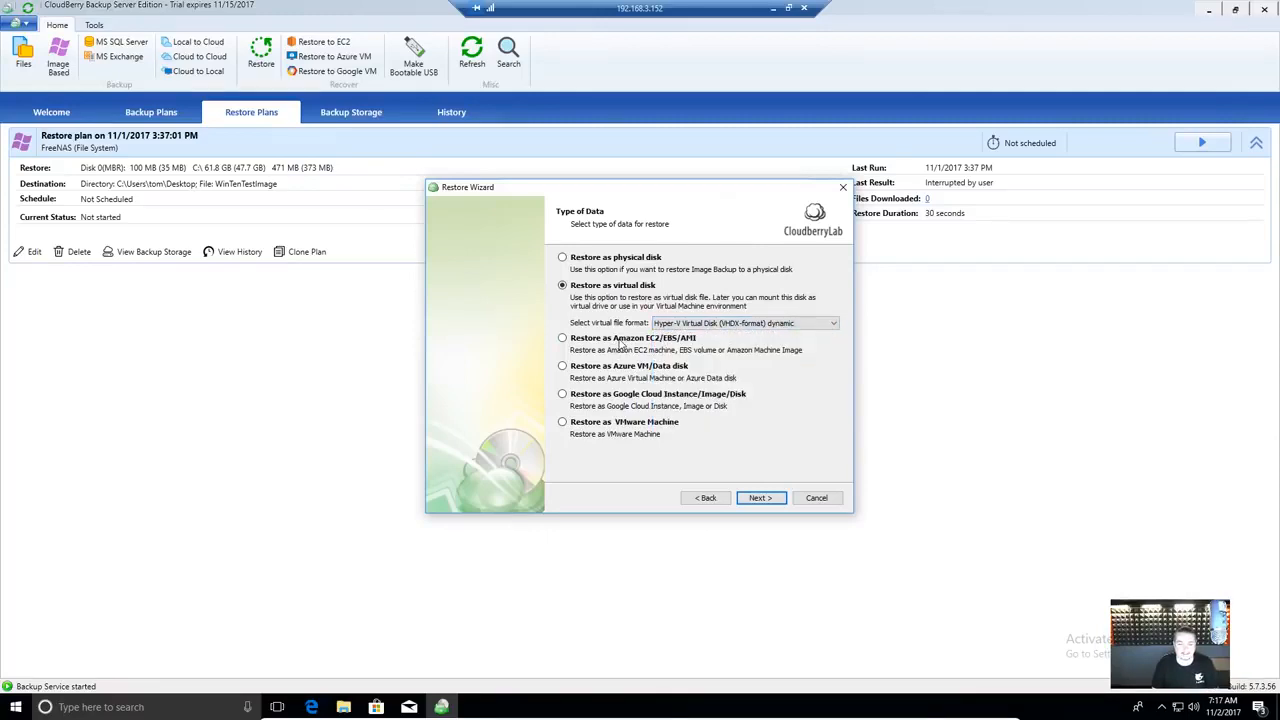
click(618, 343)
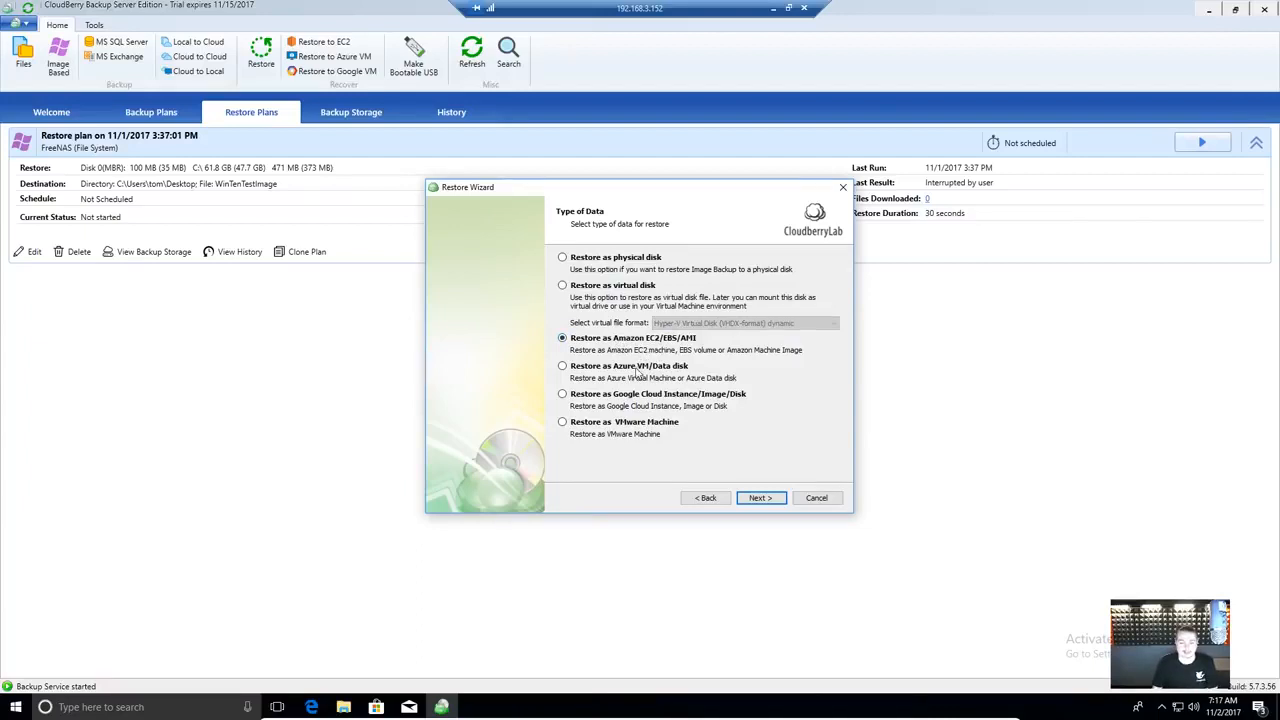
click(640, 370)
click(667, 406)
click(588, 427)
- Restore as a virtual disk in VirtualBox Virtual Disk format and continue to partitions
click(596, 298)
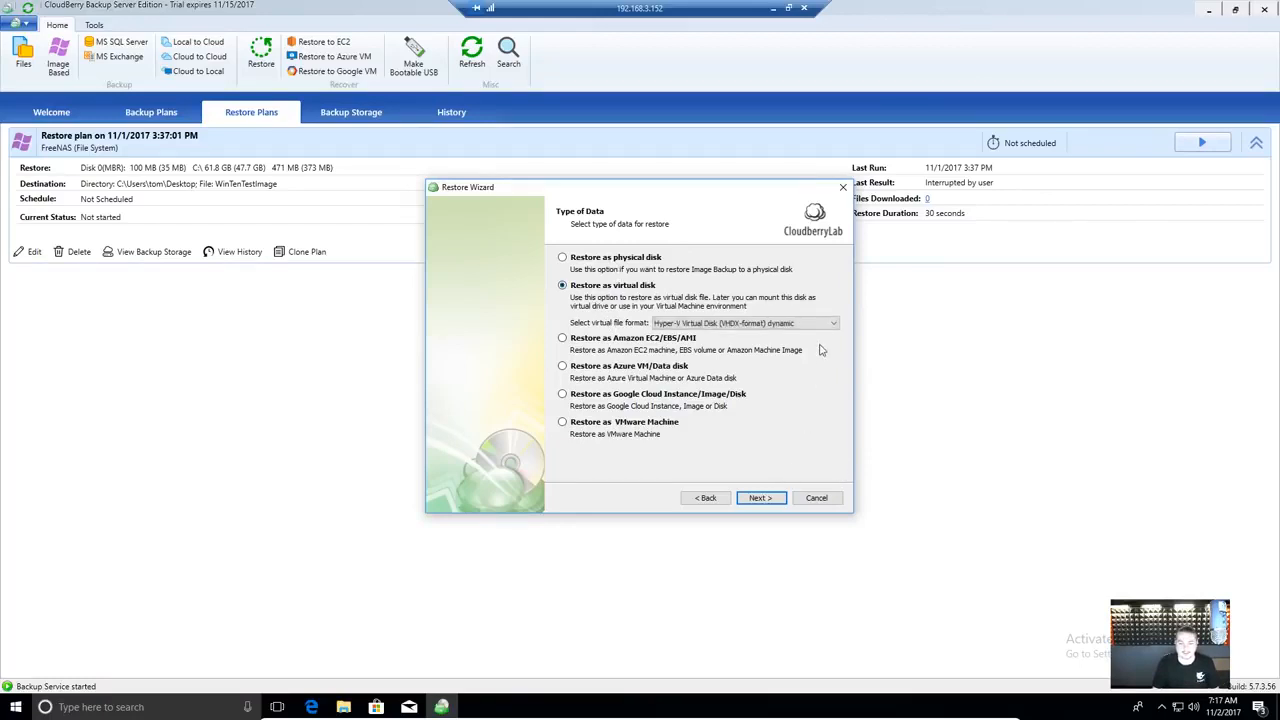
click(822, 323)
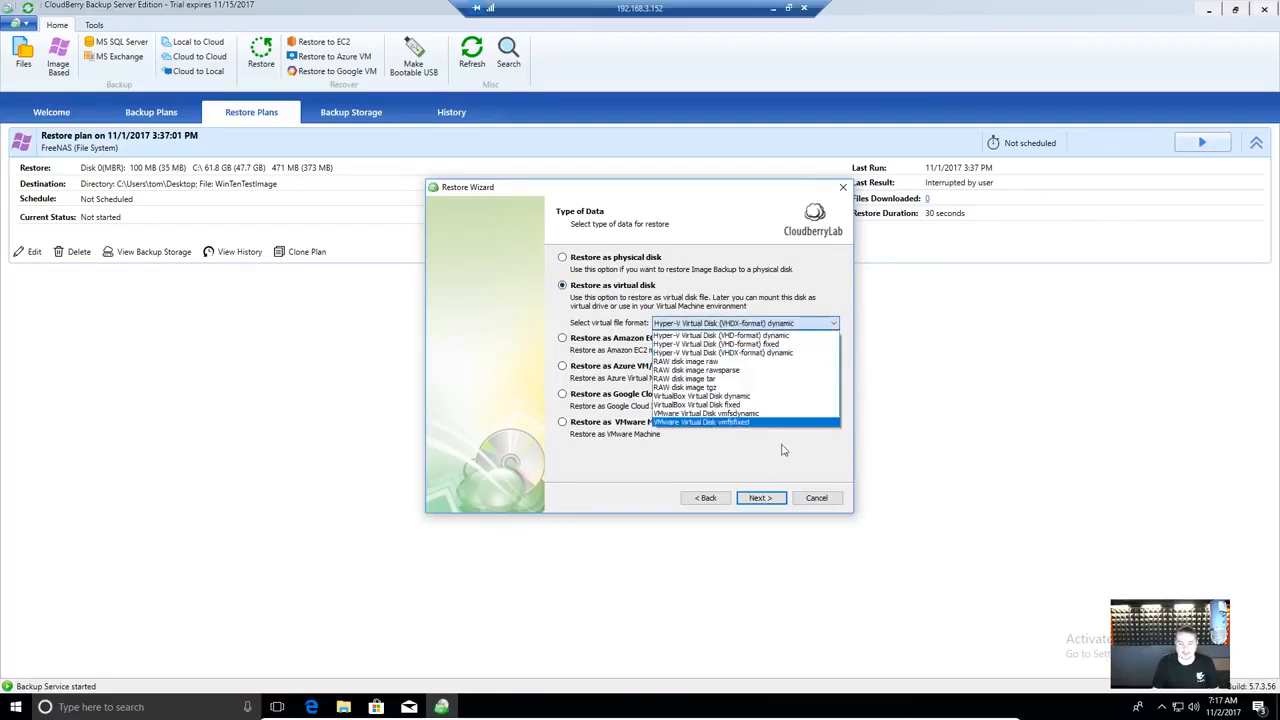
click(747, 405)
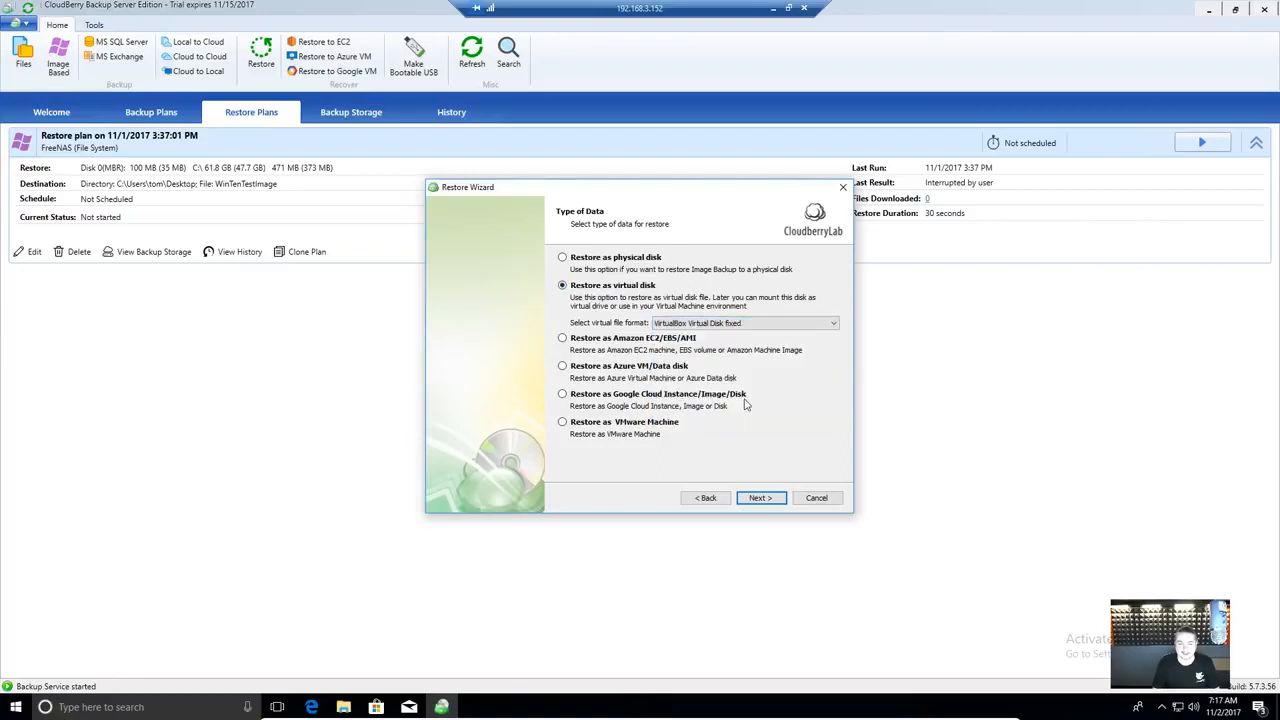
click(735, 322)
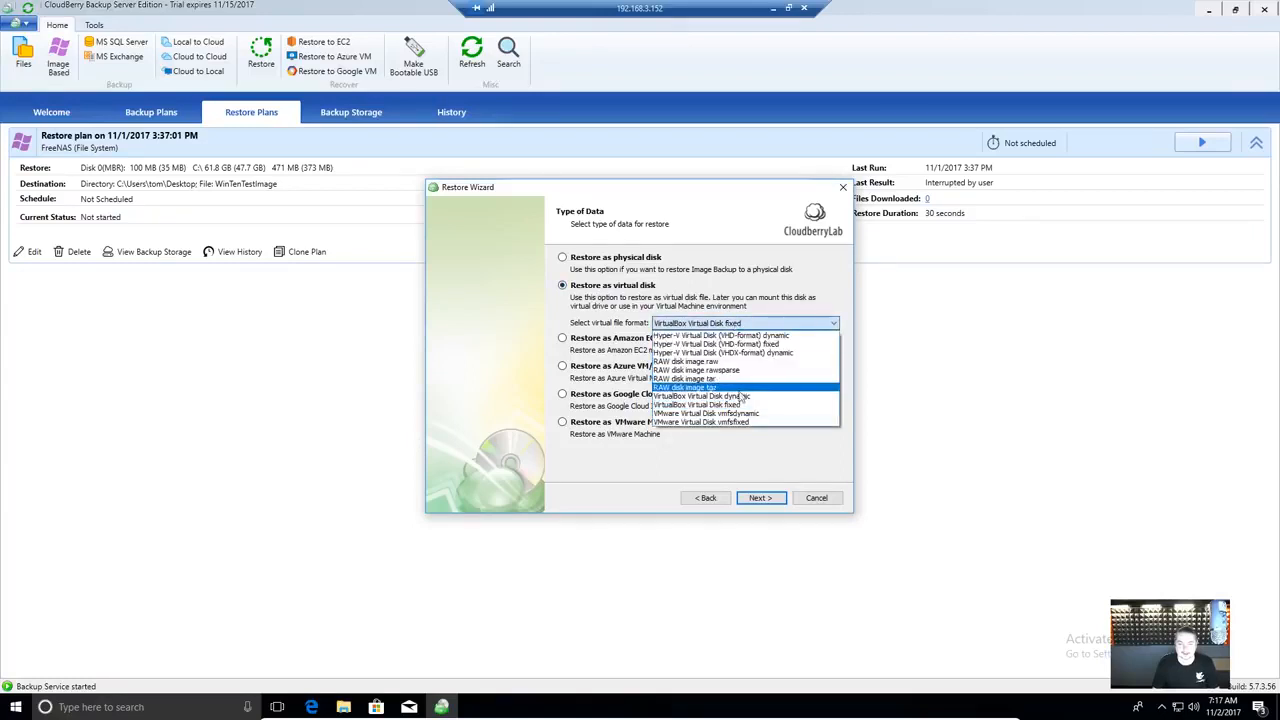
click(745, 404)
click(775, 502)
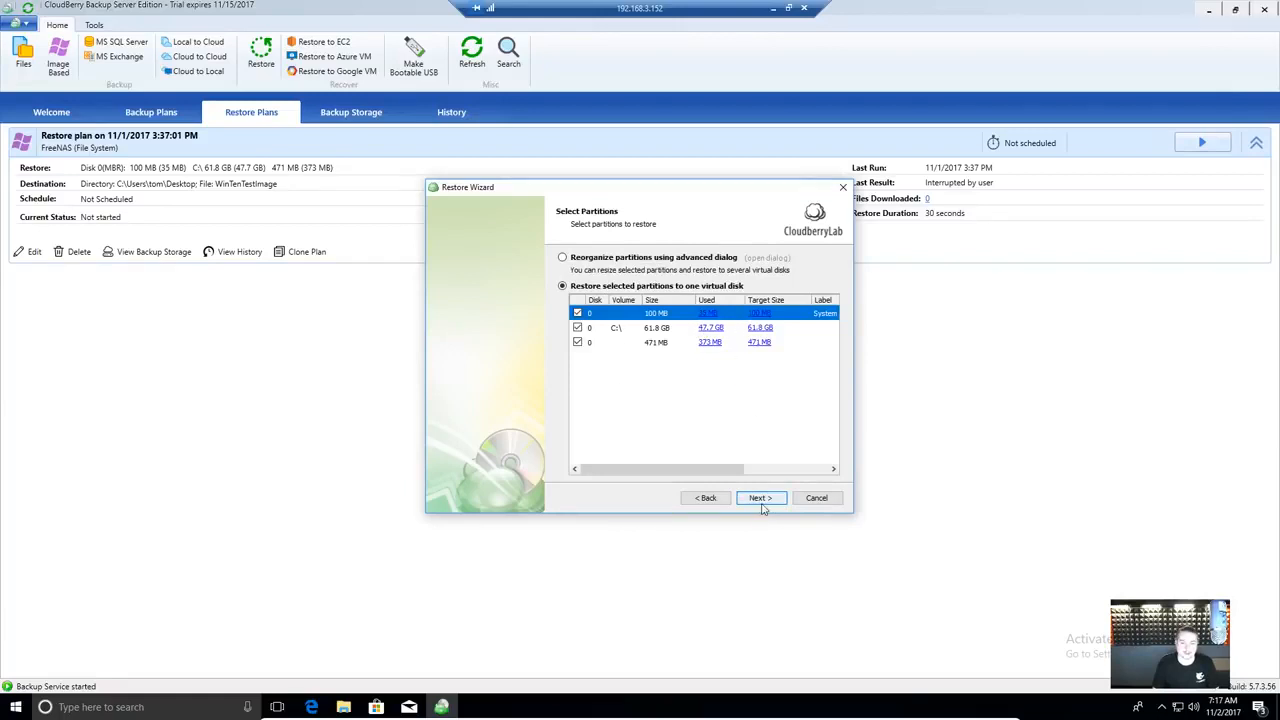
- Accept all three partitions, the Desktop destination for WinTenTestImage, share check and decryption password
click(760, 498)
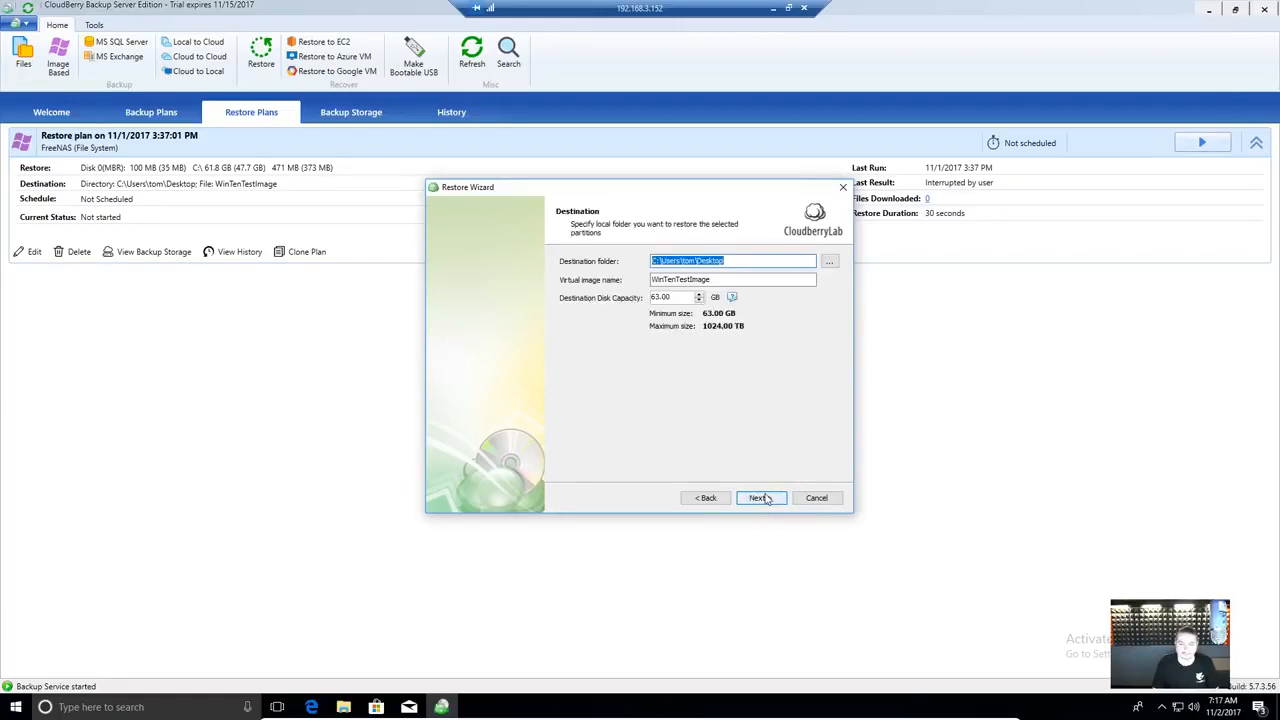
click(744, 279)
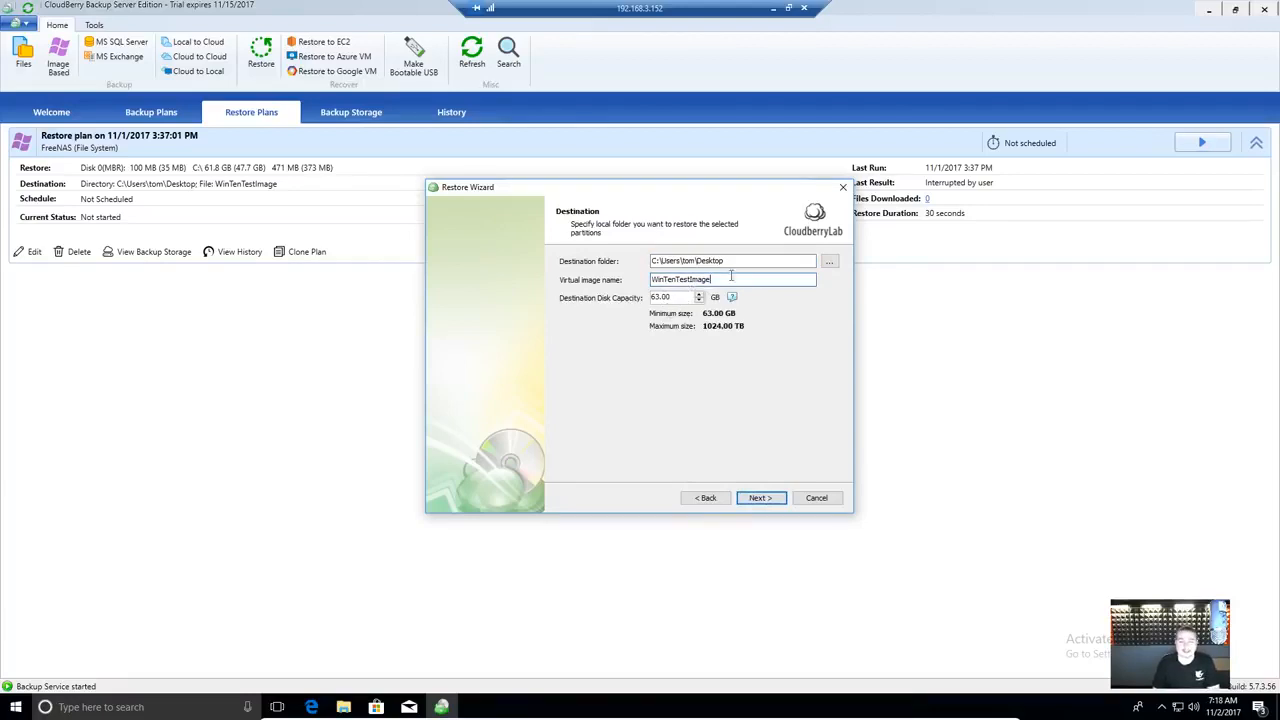
click(760, 498)
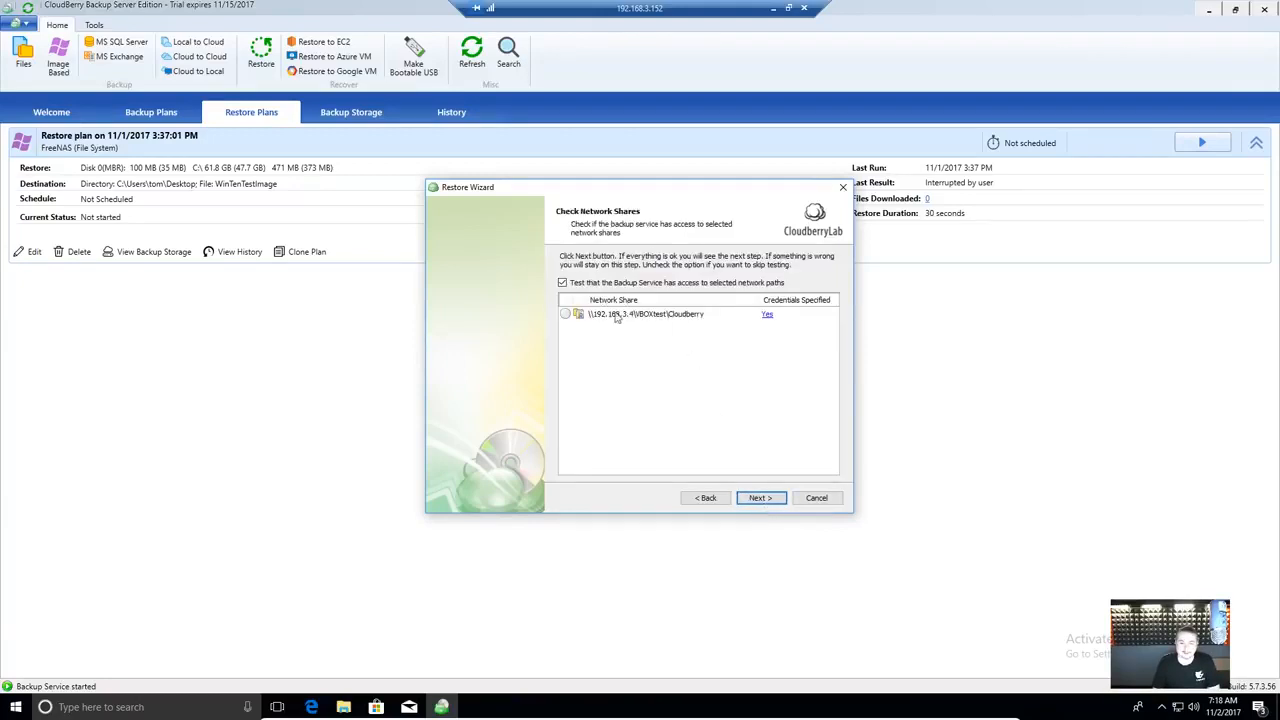
click(763, 499)
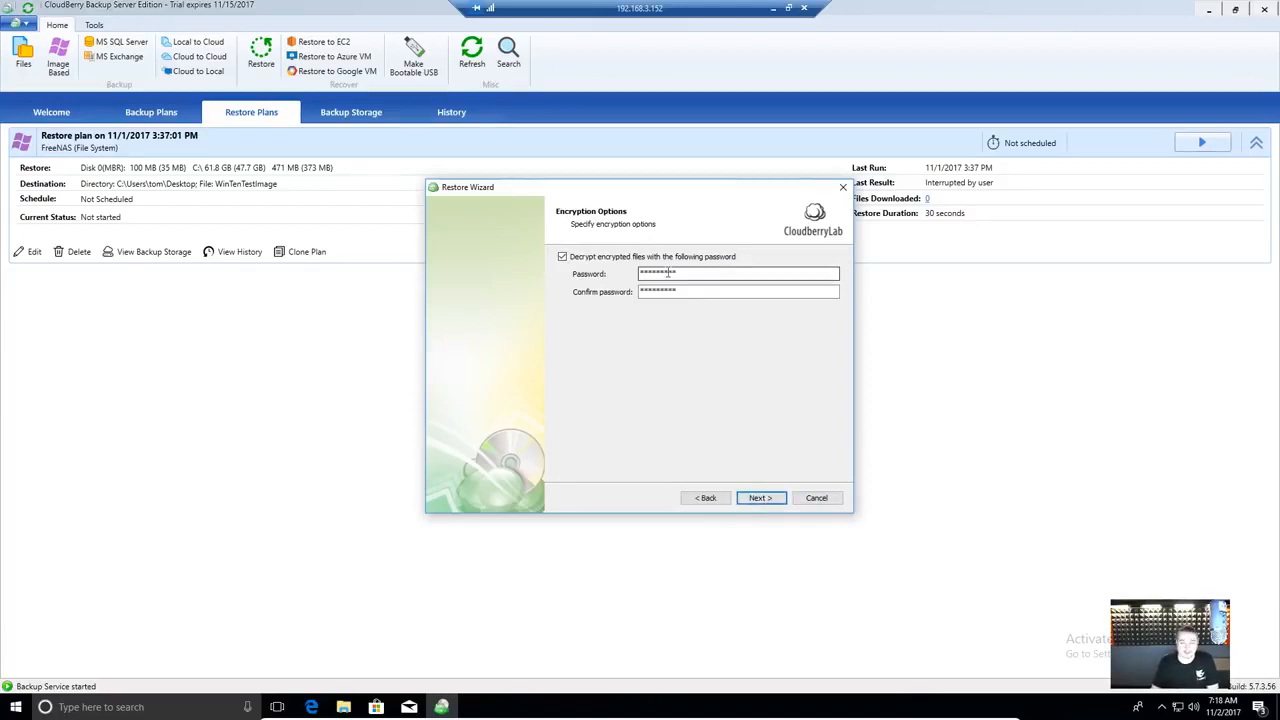
click(764, 497)
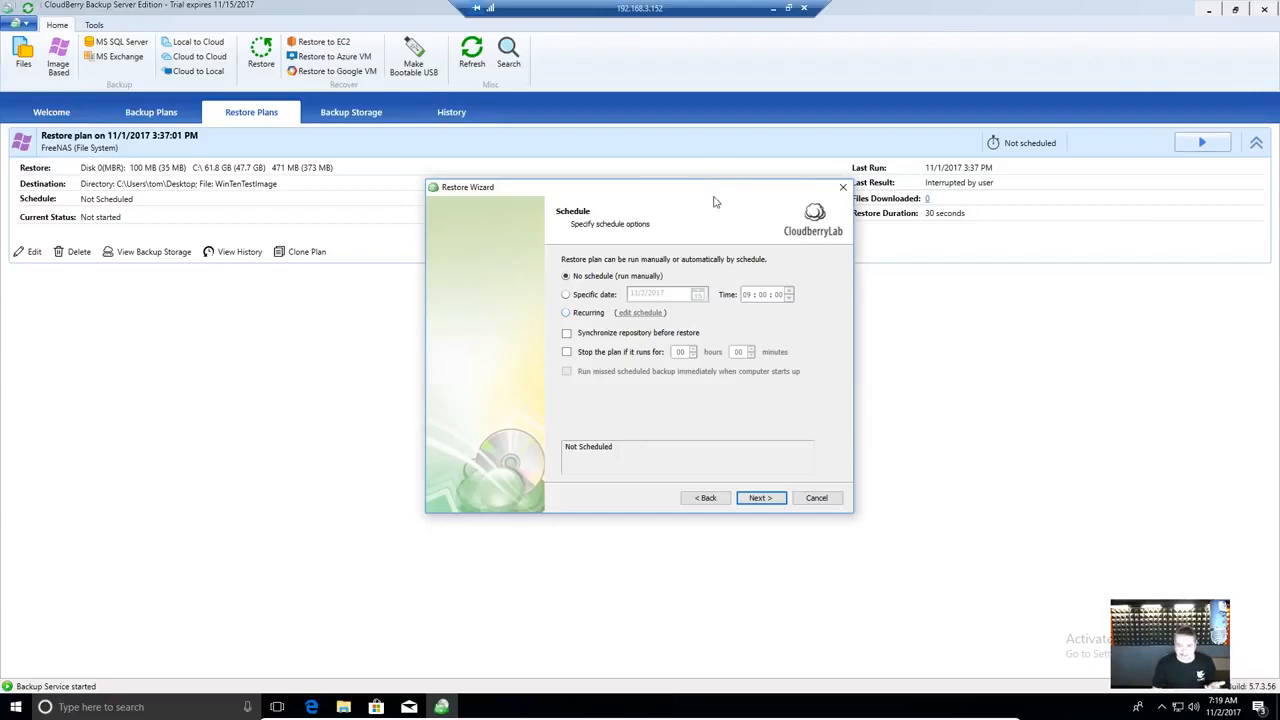
- Save the restore plan to run manually without notifications, then start another restore
drag(714, 190, 666, 164)
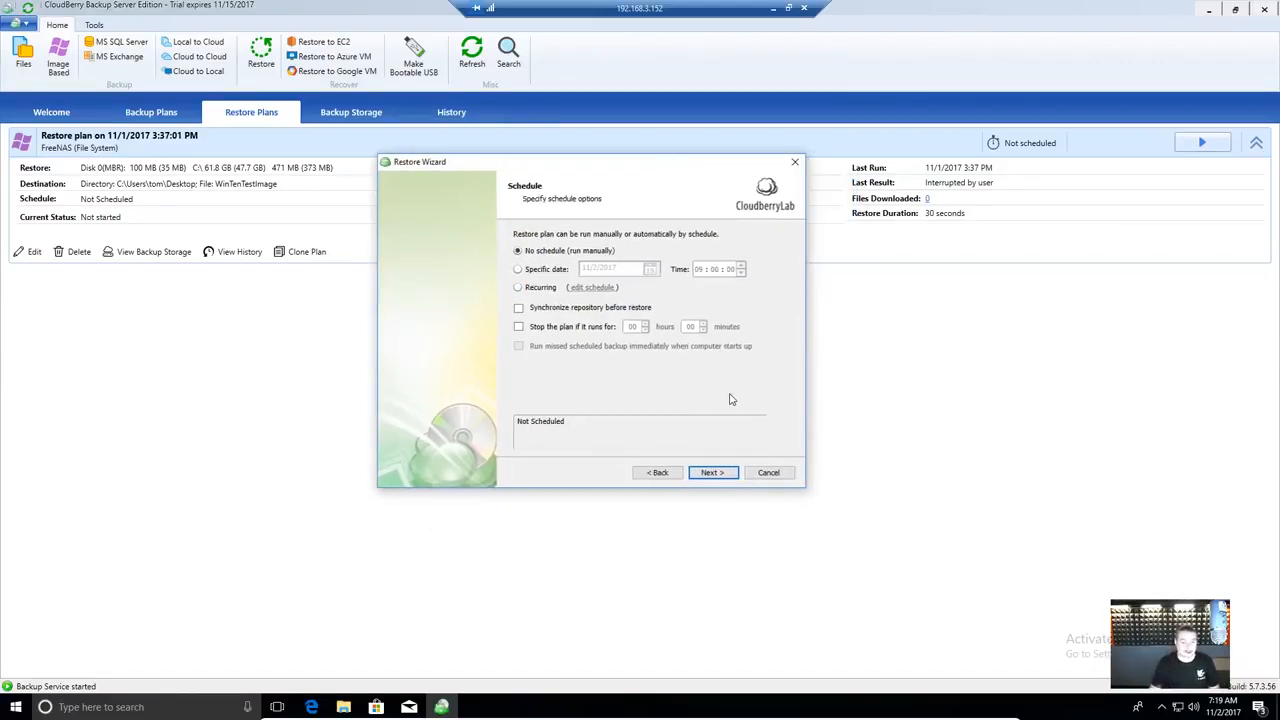
click(715, 481)
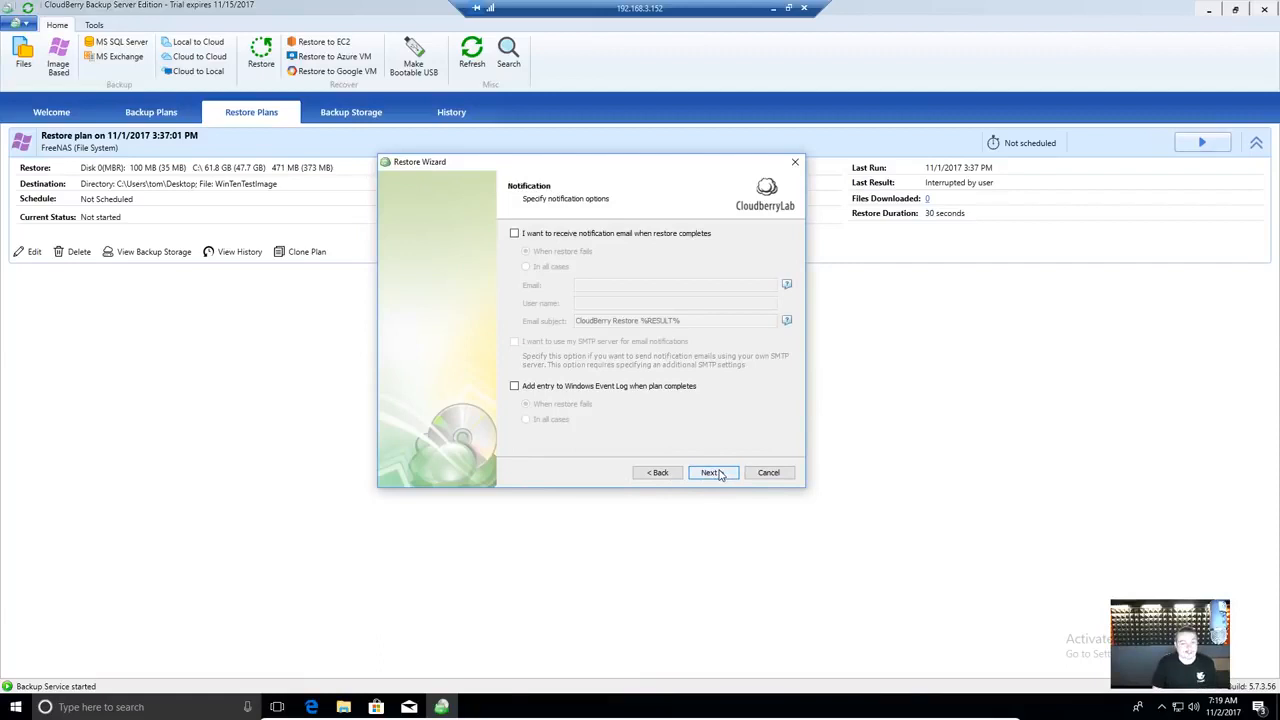
click(714, 480)
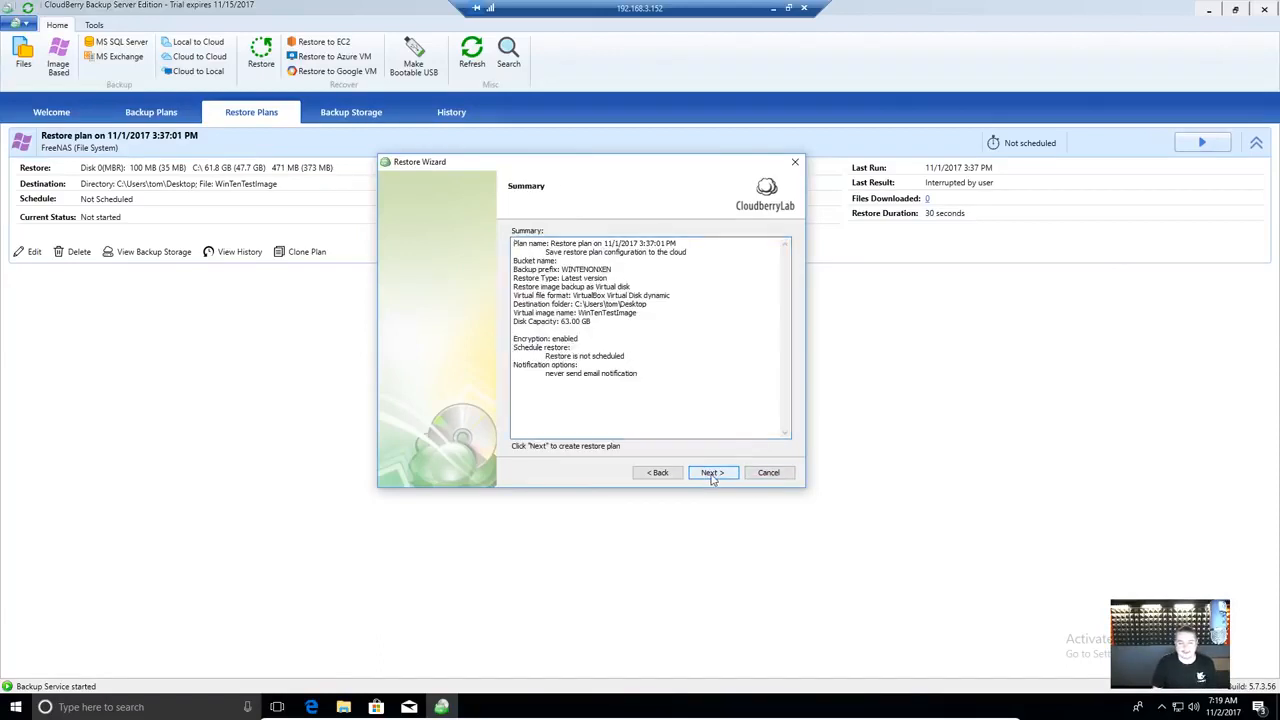
click(713, 477)
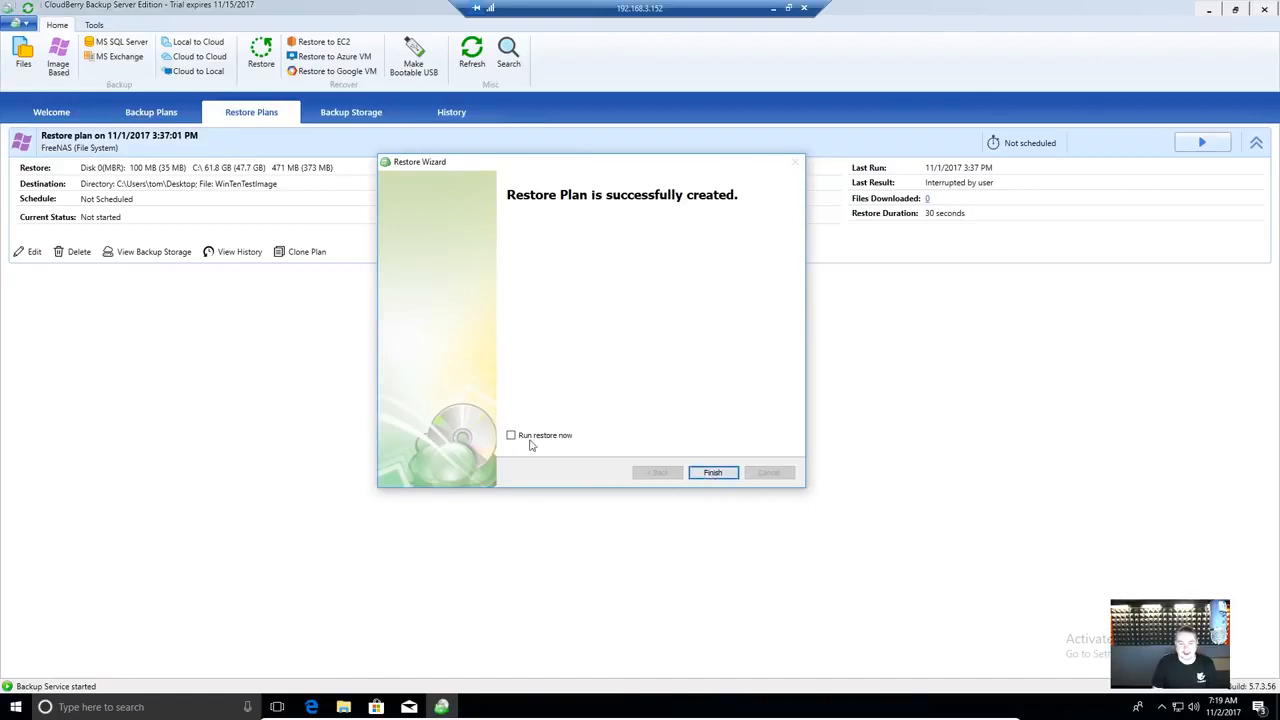
click(713, 474)
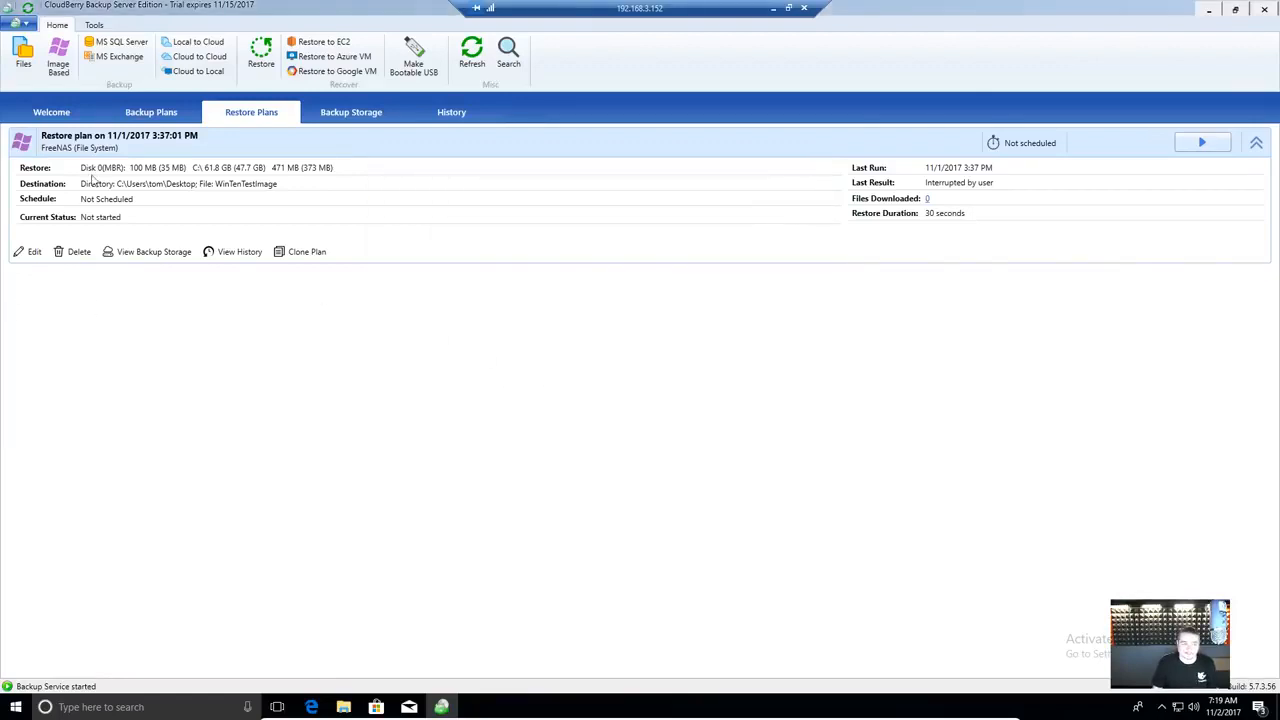
click(265, 62)
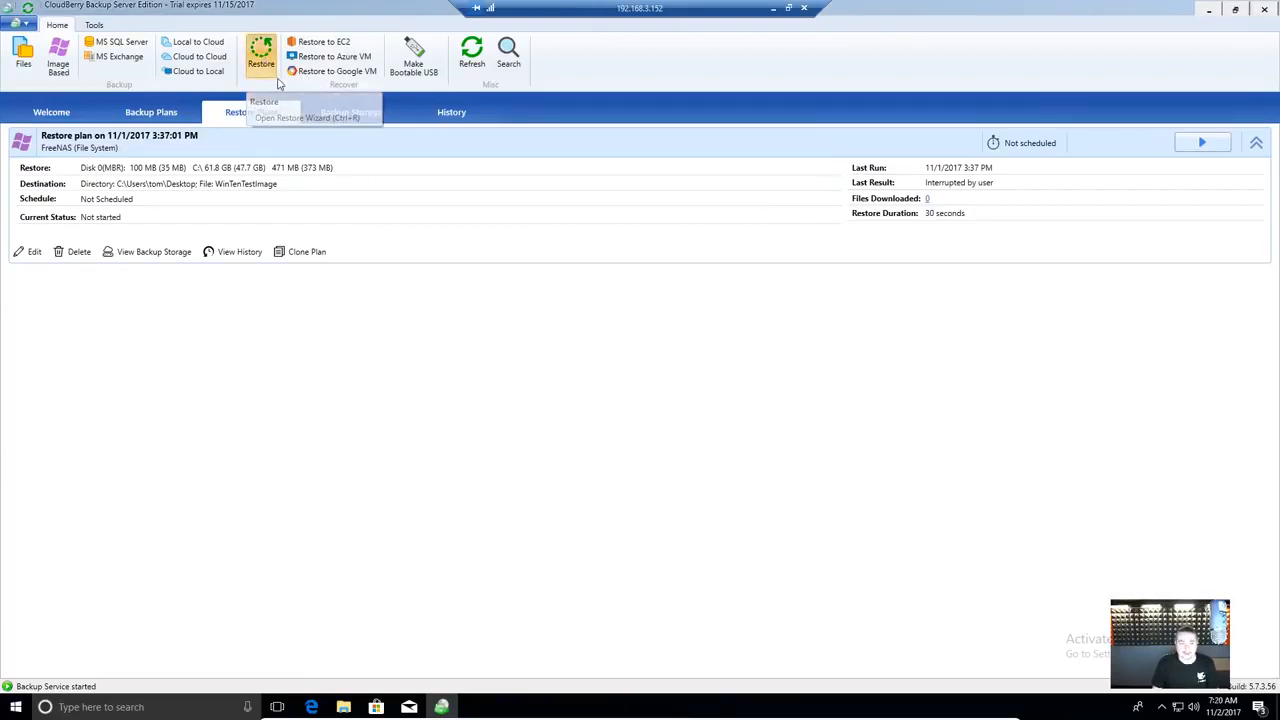
- Set the restore to use Google Drive, run once, and restore the latest version
click(760, 497)
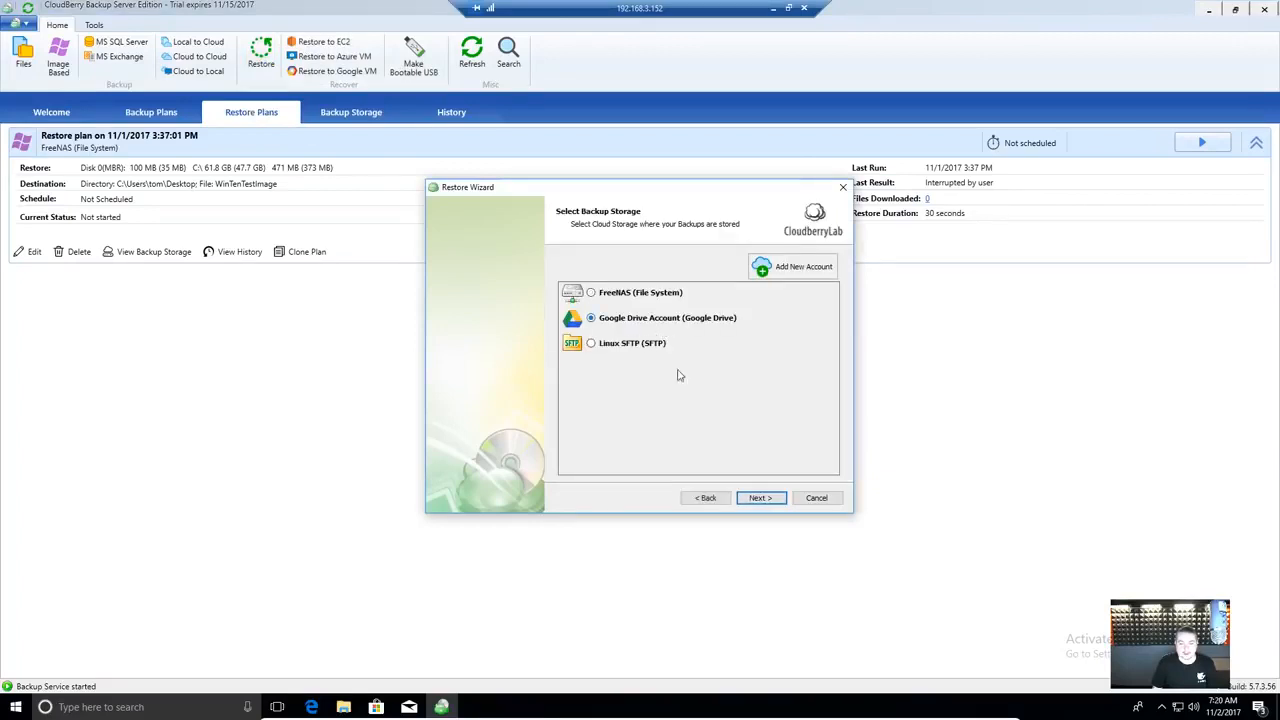
click(772, 499)
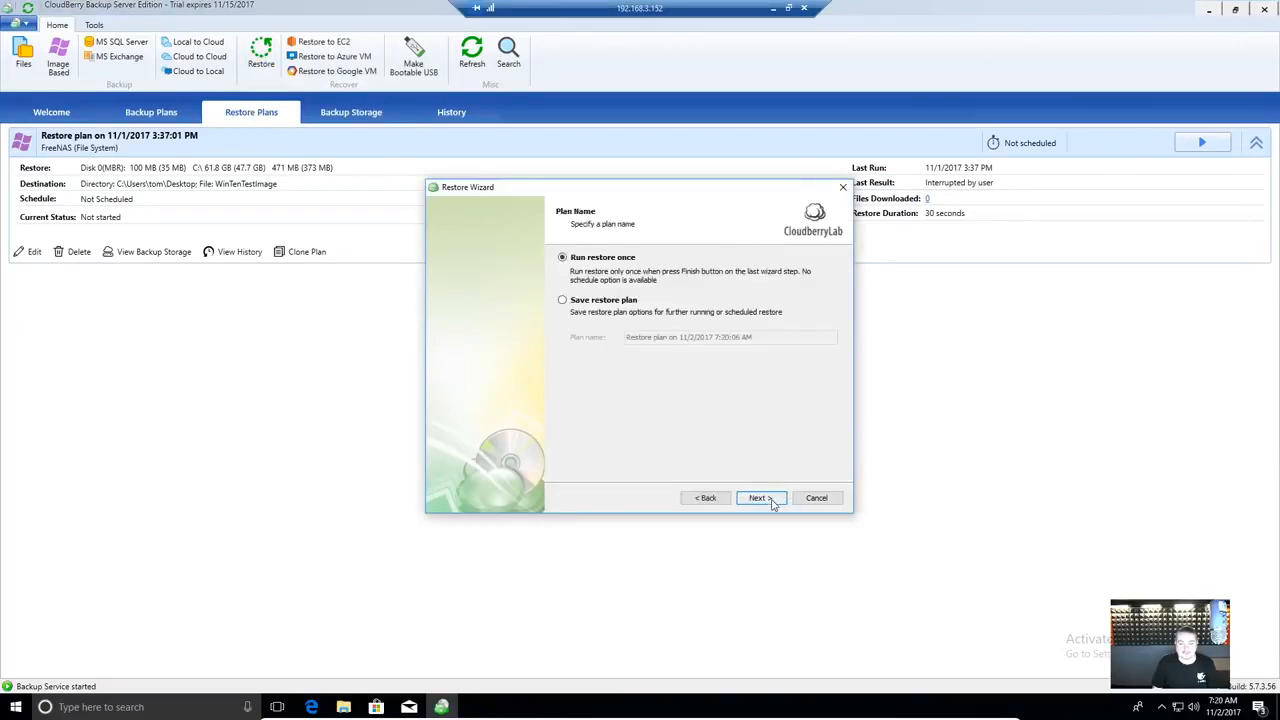
click(760, 498)
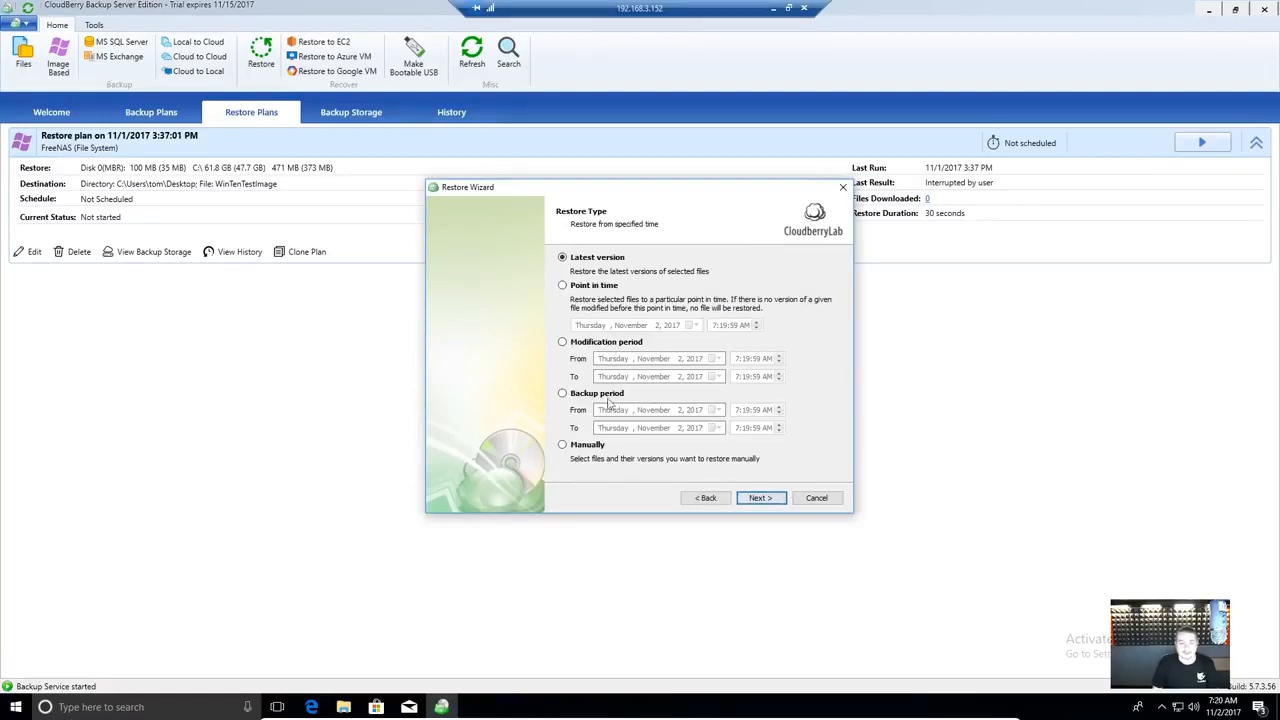
click(619, 345)
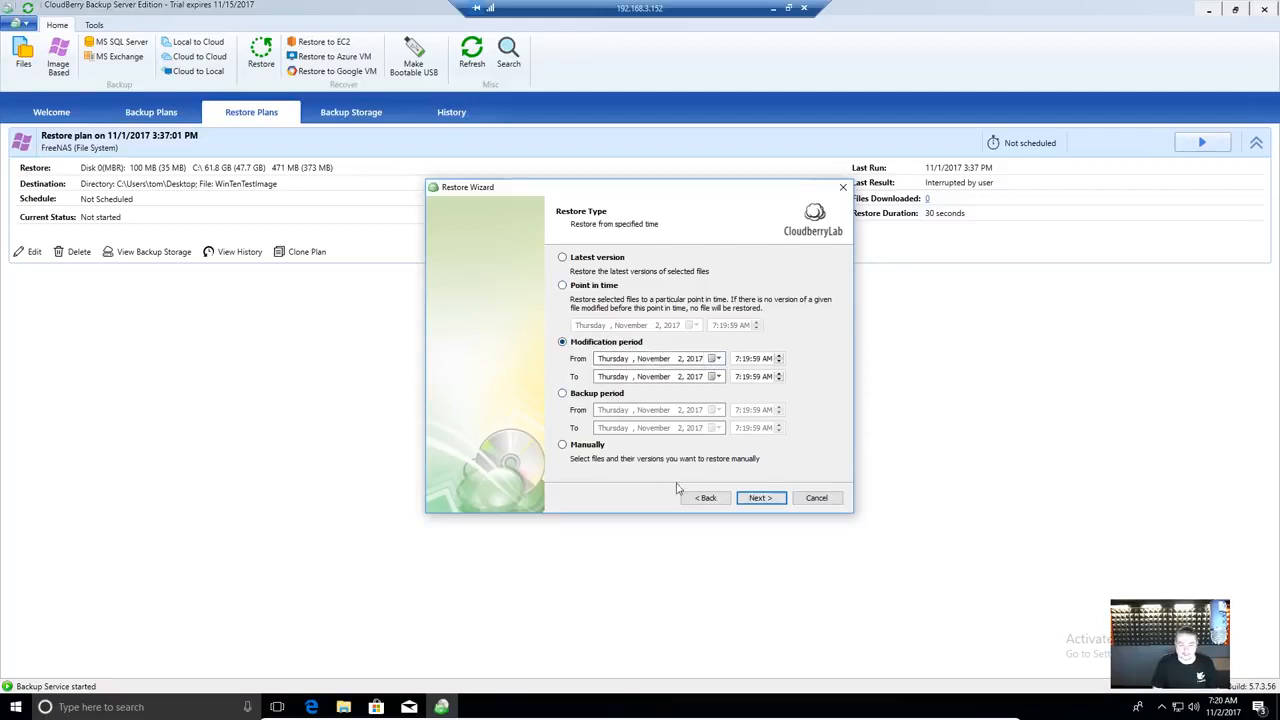
click(599, 448)
click(597, 259)
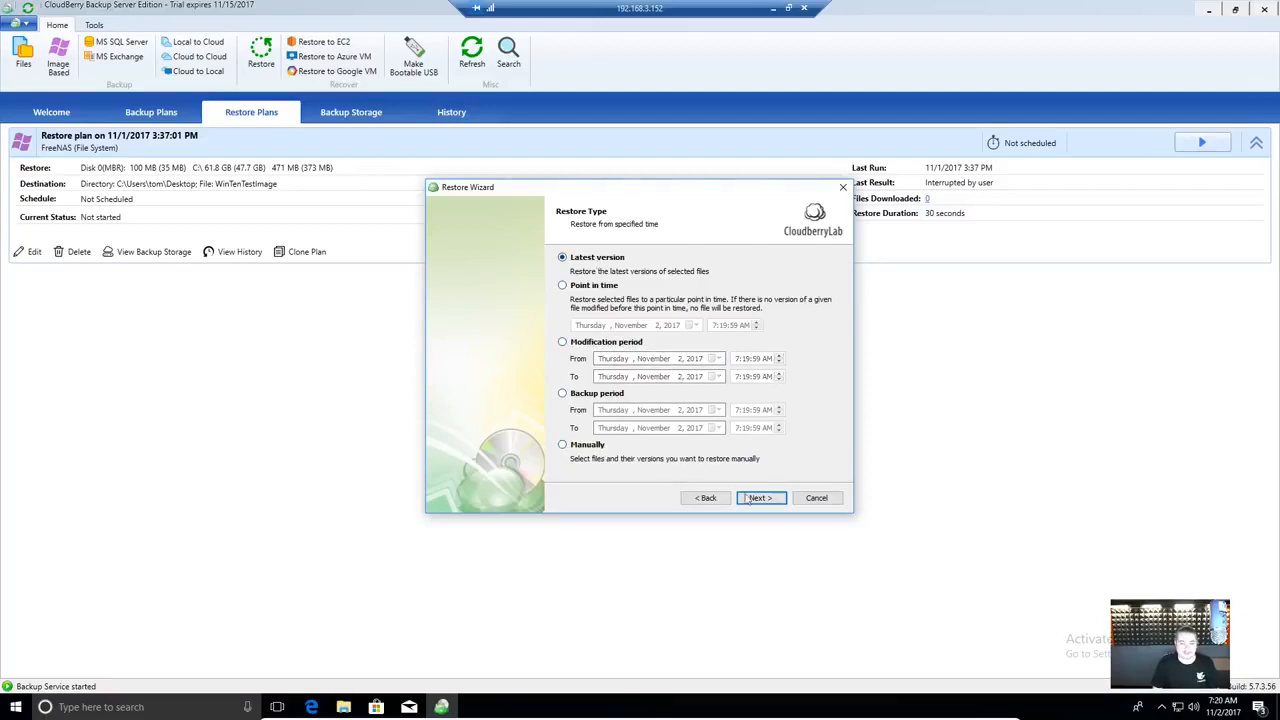
click(760, 498)
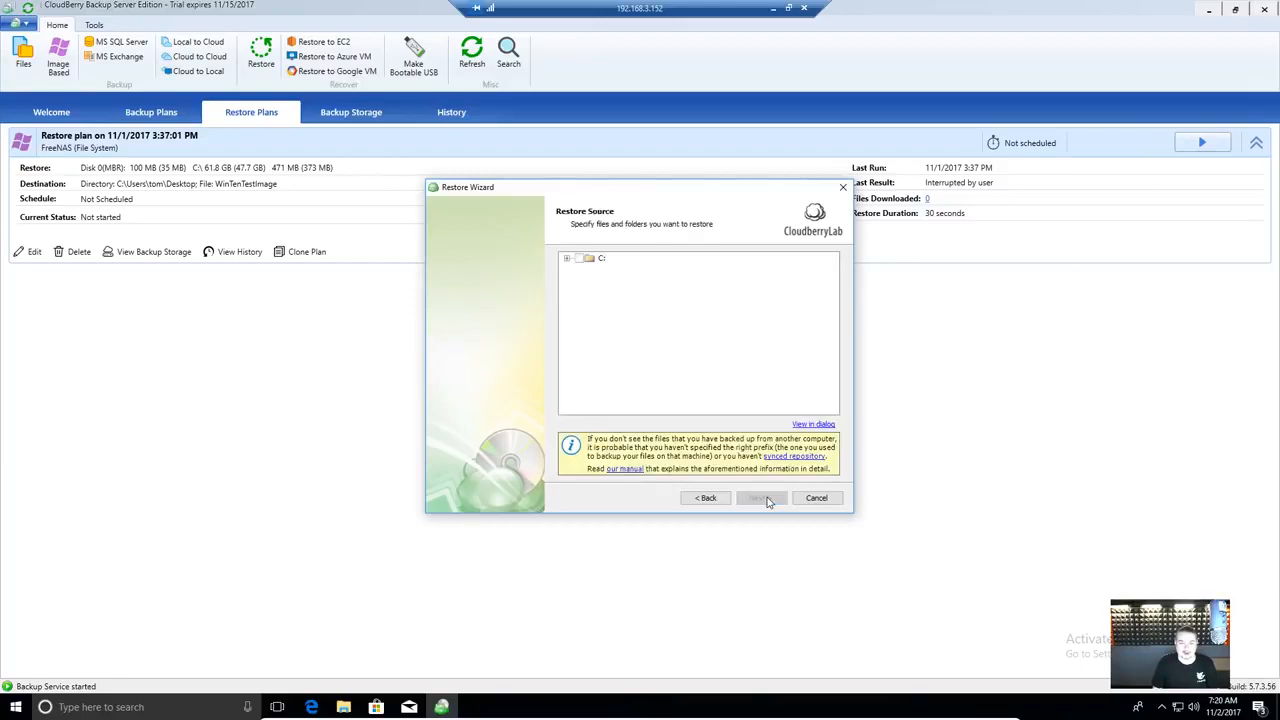
- Tick the C:\test folder so all five PNG files are selected for restoring
click(566, 260)
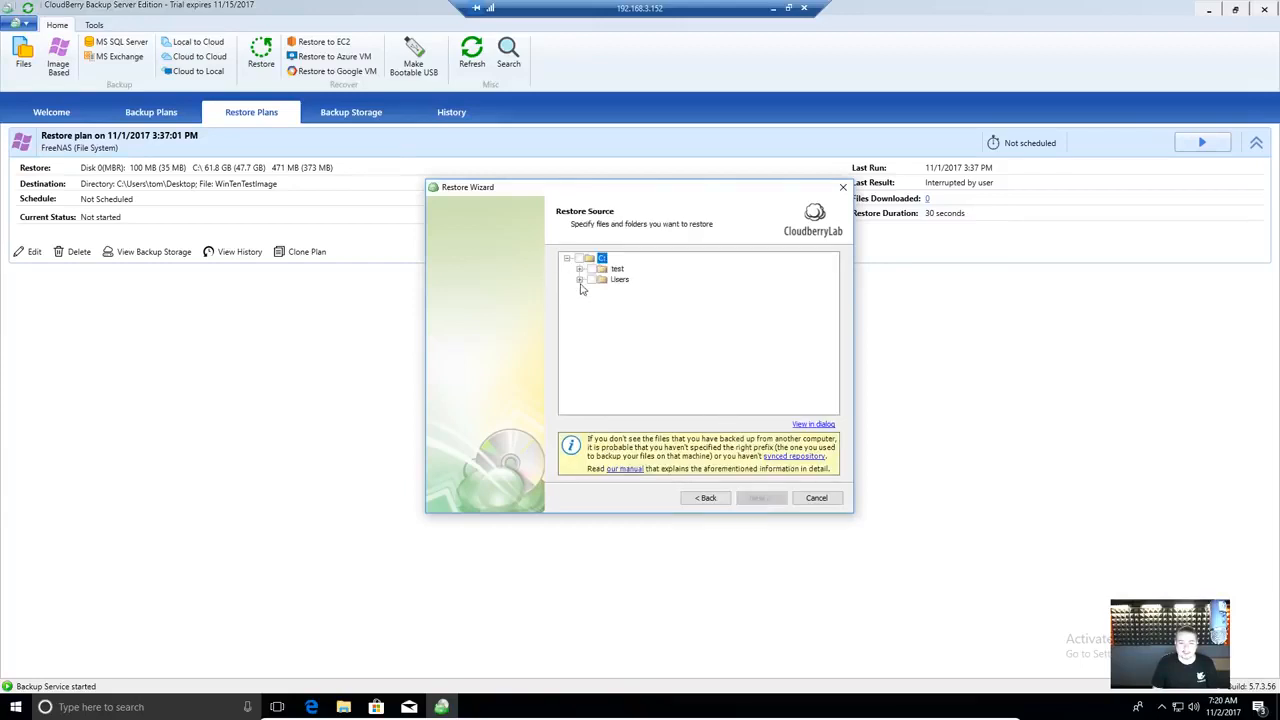
click(580, 270)
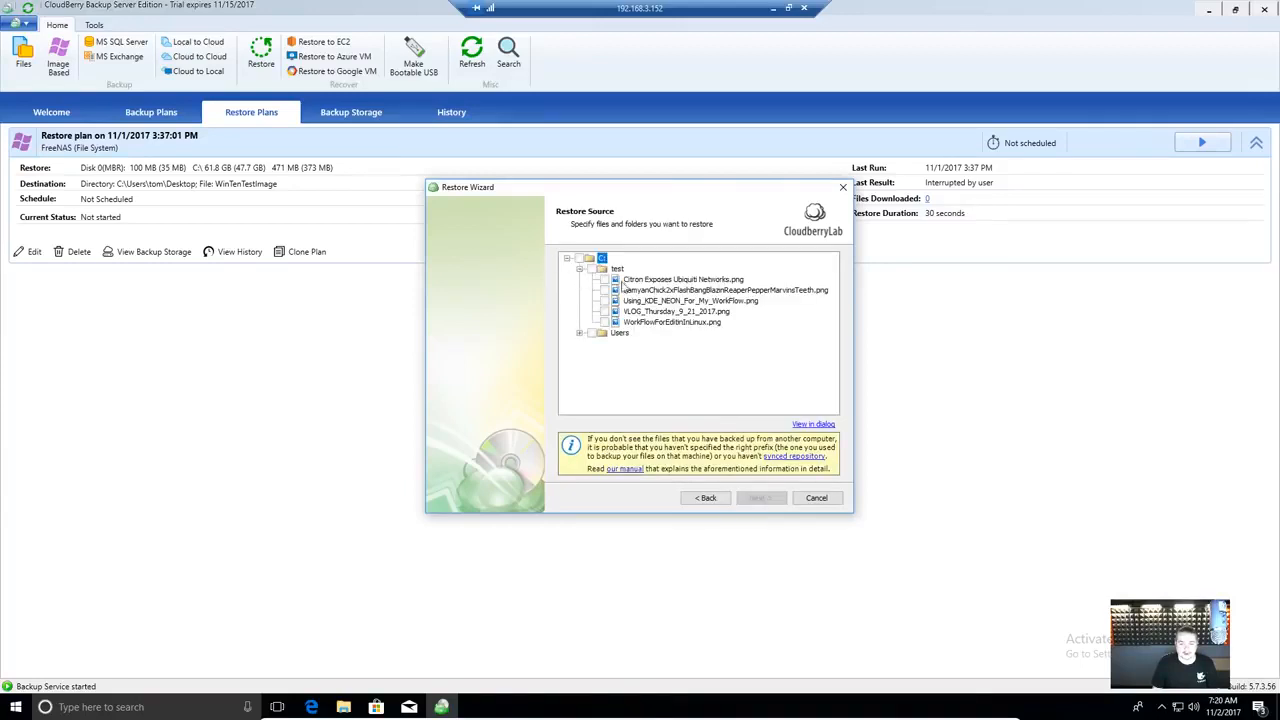
click(591, 270)
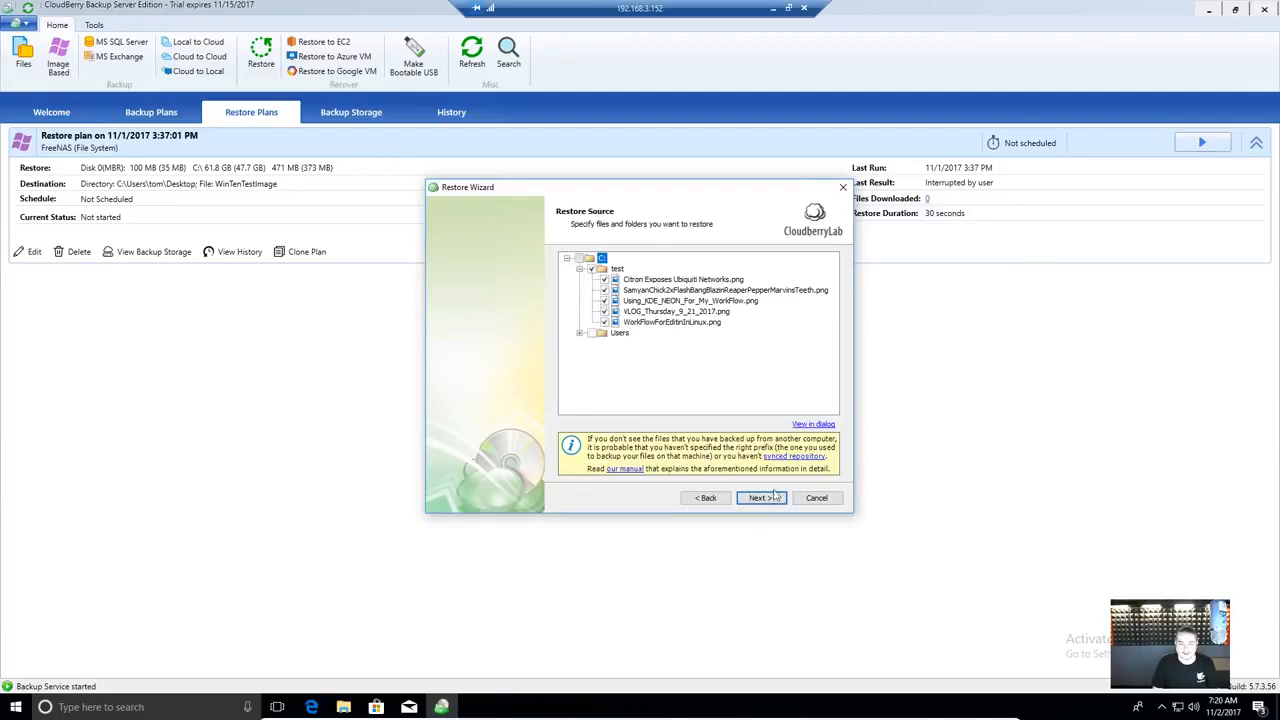
click(771, 497)
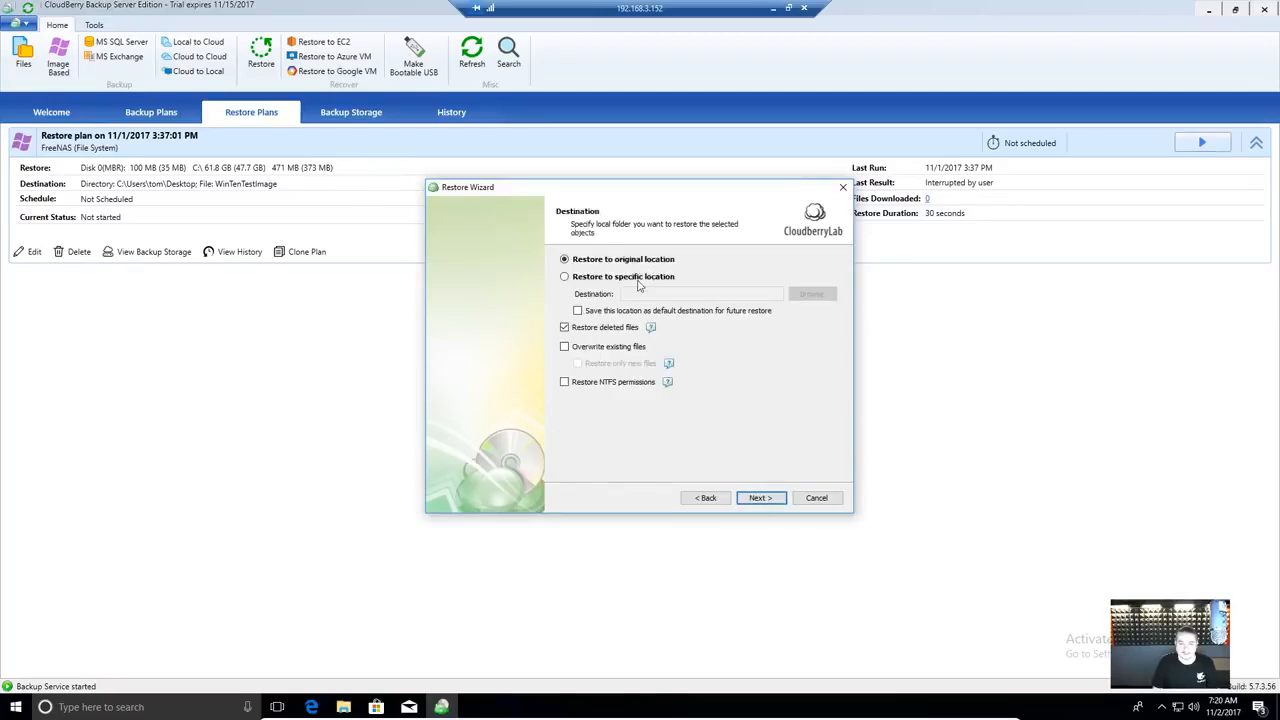
- Keep restoring the files to their original location
click(637, 281)
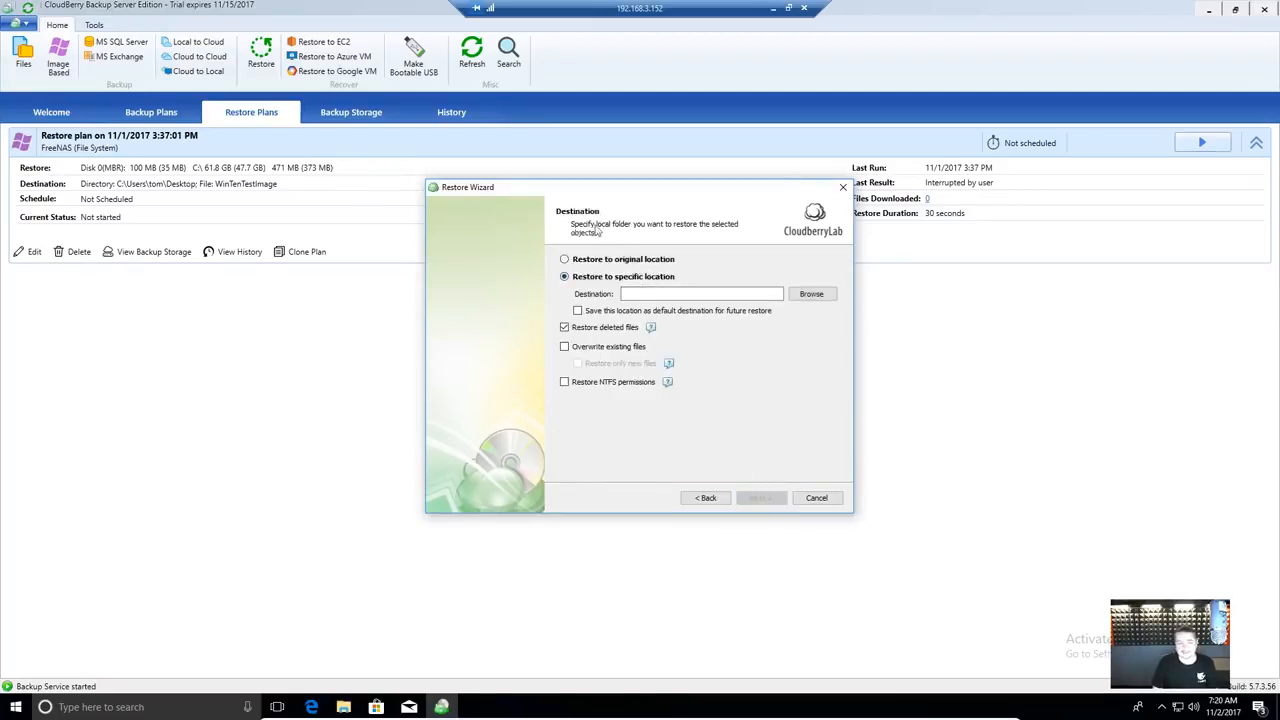
click(604, 259)
click(765, 498)
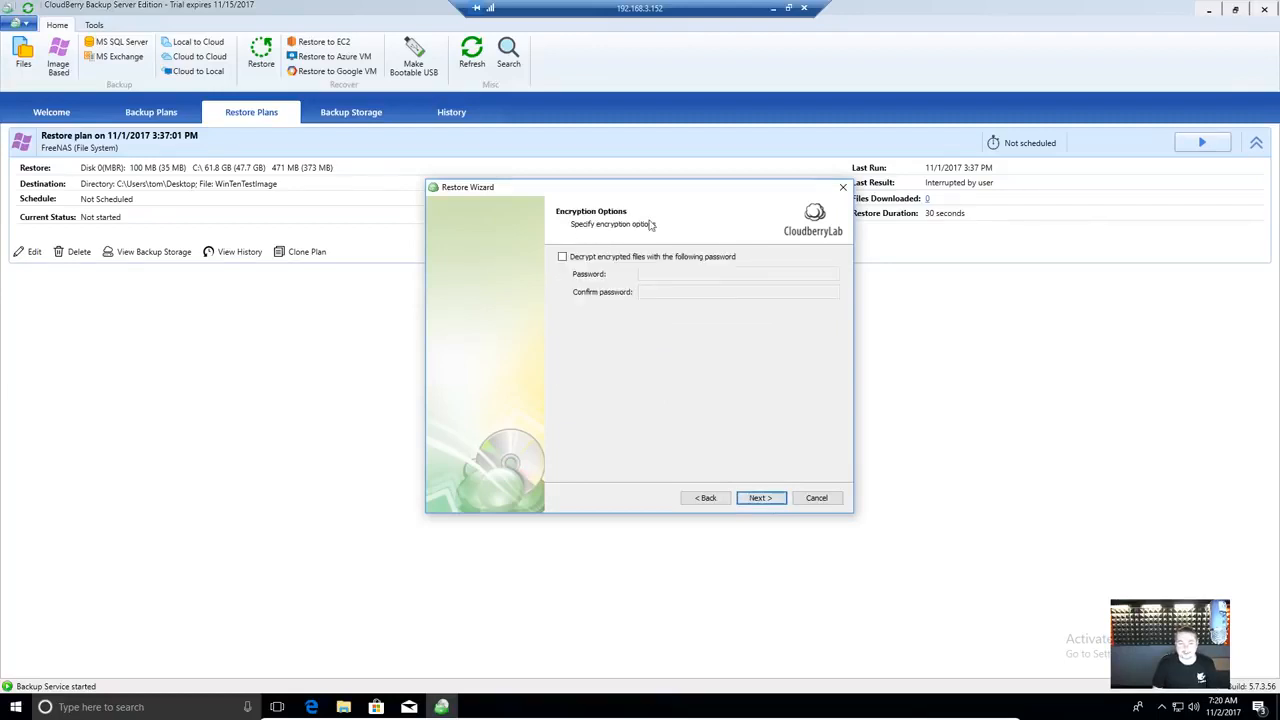
- Enable decryption of encrypted files and enter and confirm the decryption password
click(634, 258)
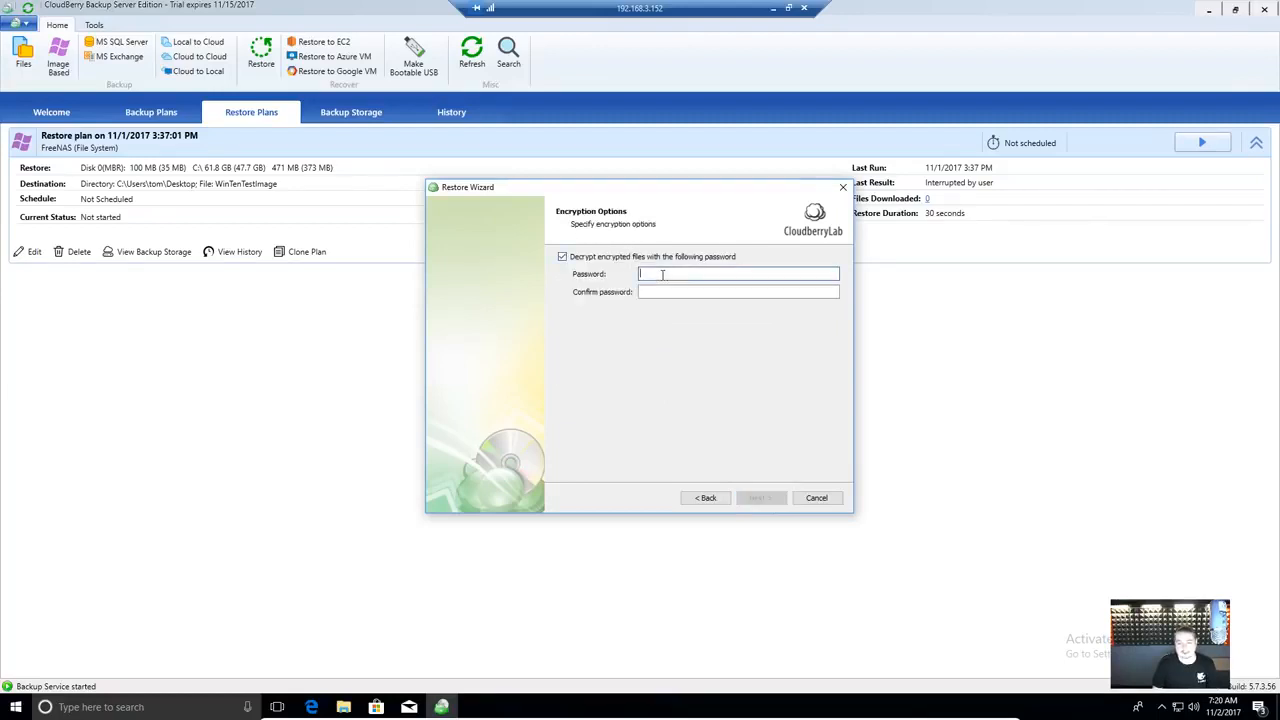
text(**********)
key(Tab)
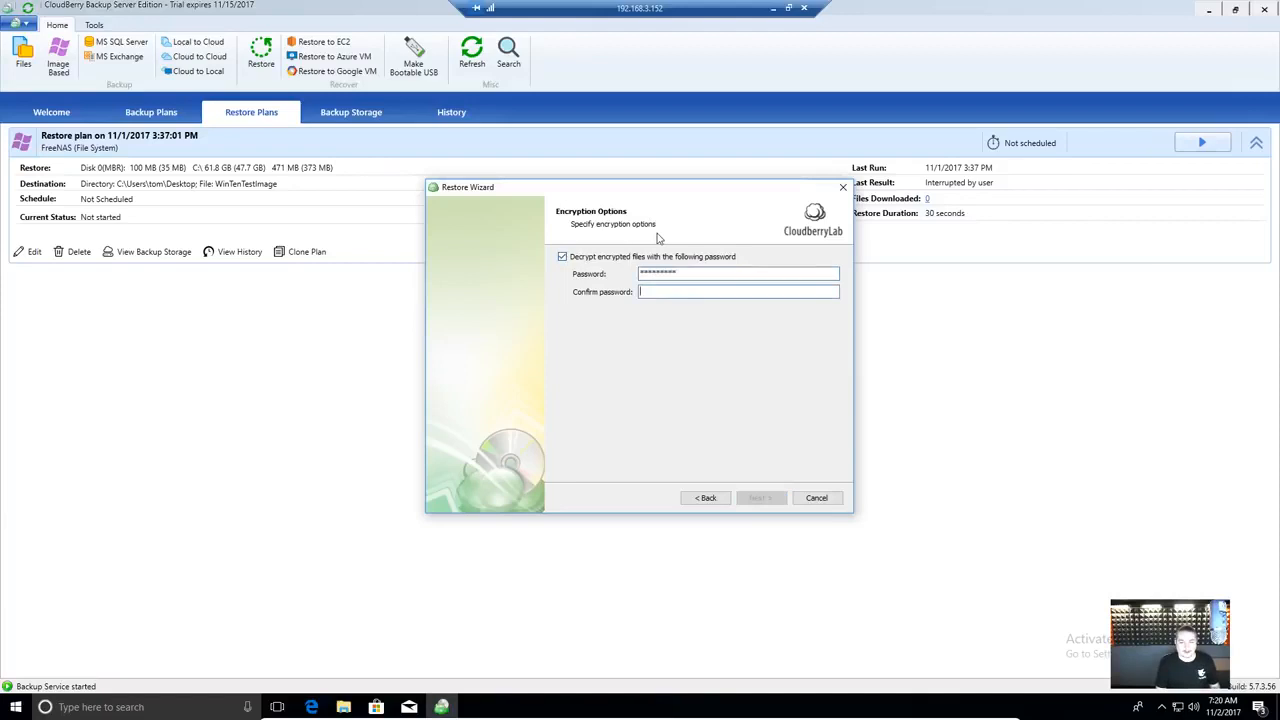
text(**********)
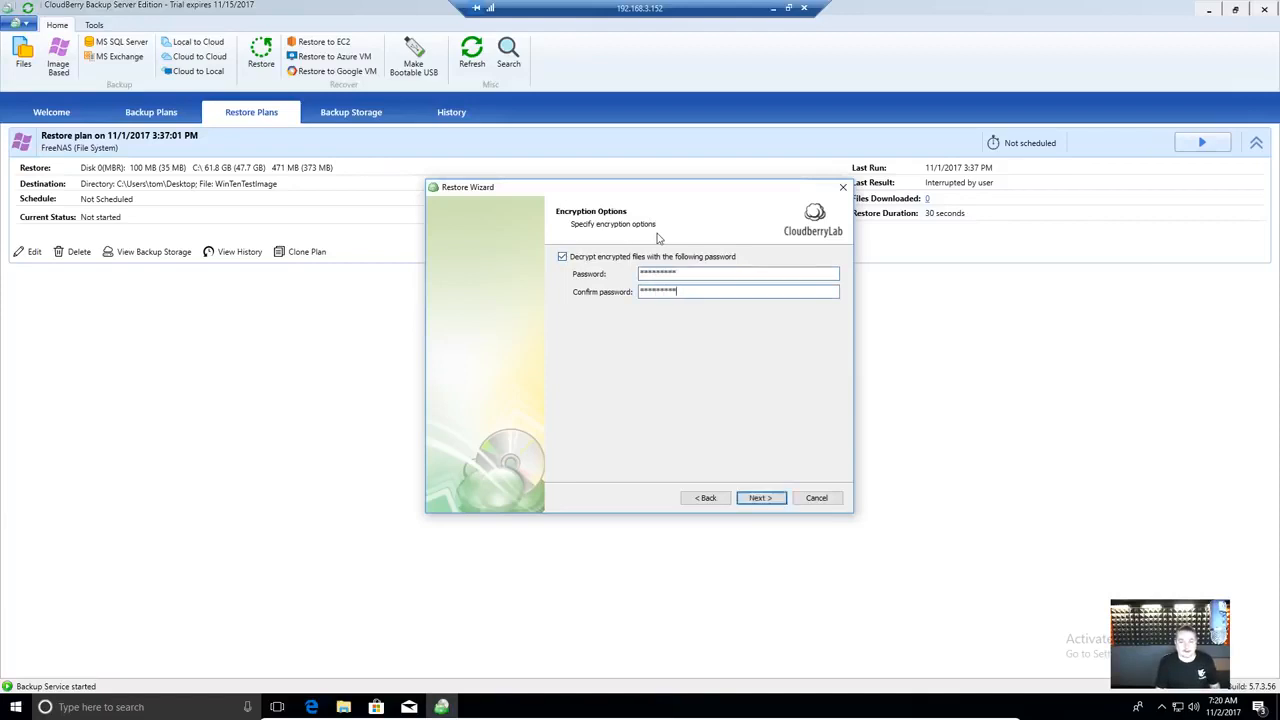
click(771, 503)
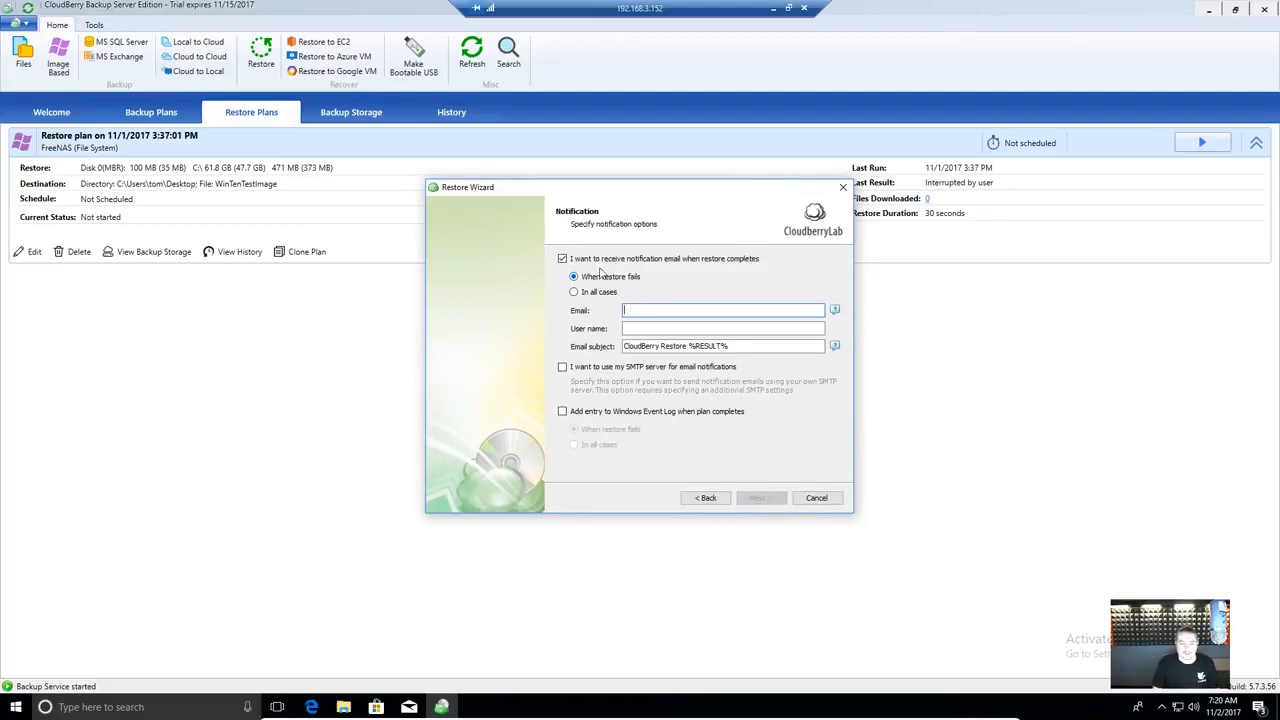
- Turn off email notifications, create the restore plan, and finish the wizard
click(601, 260)
click(778, 501)
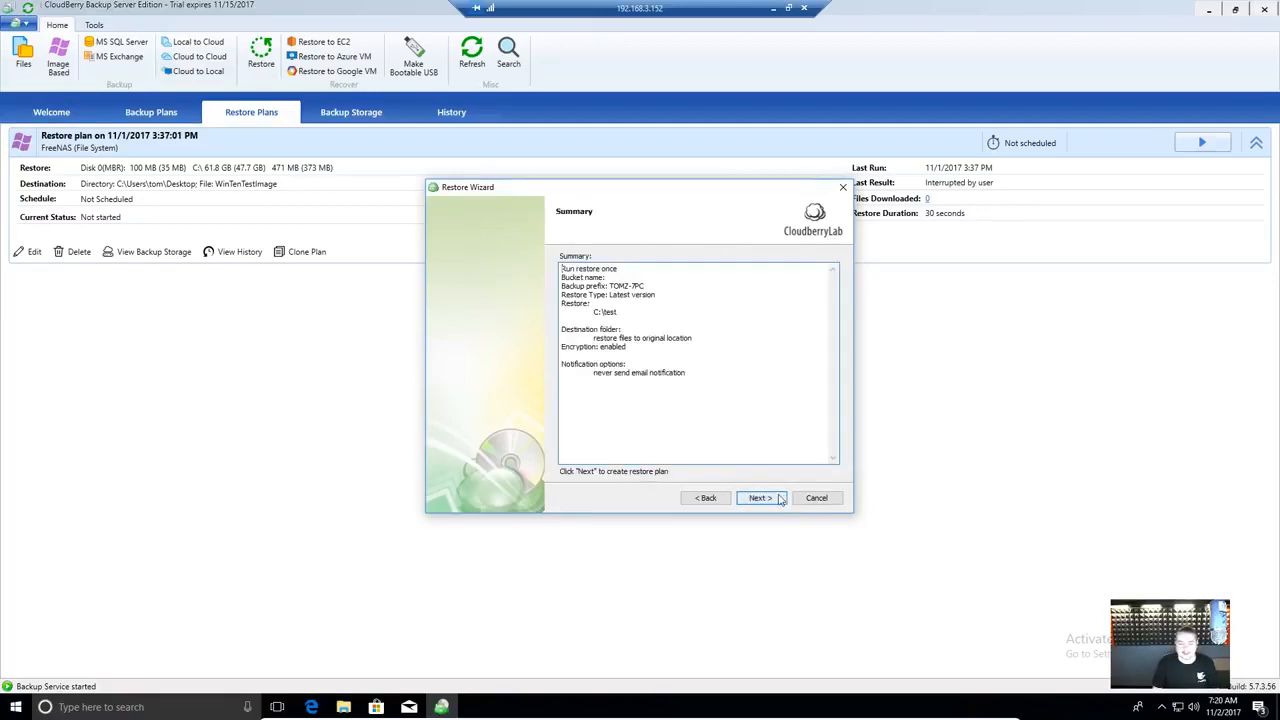
click(764, 499)
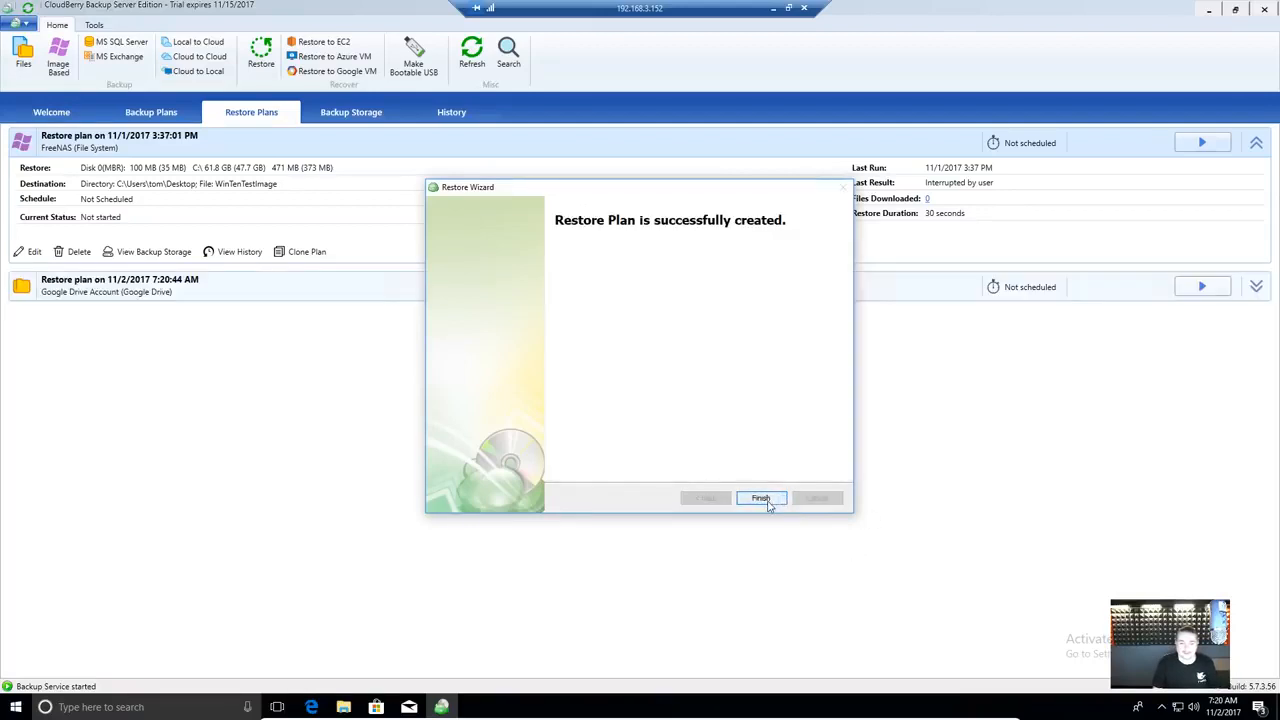
click(764, 499)
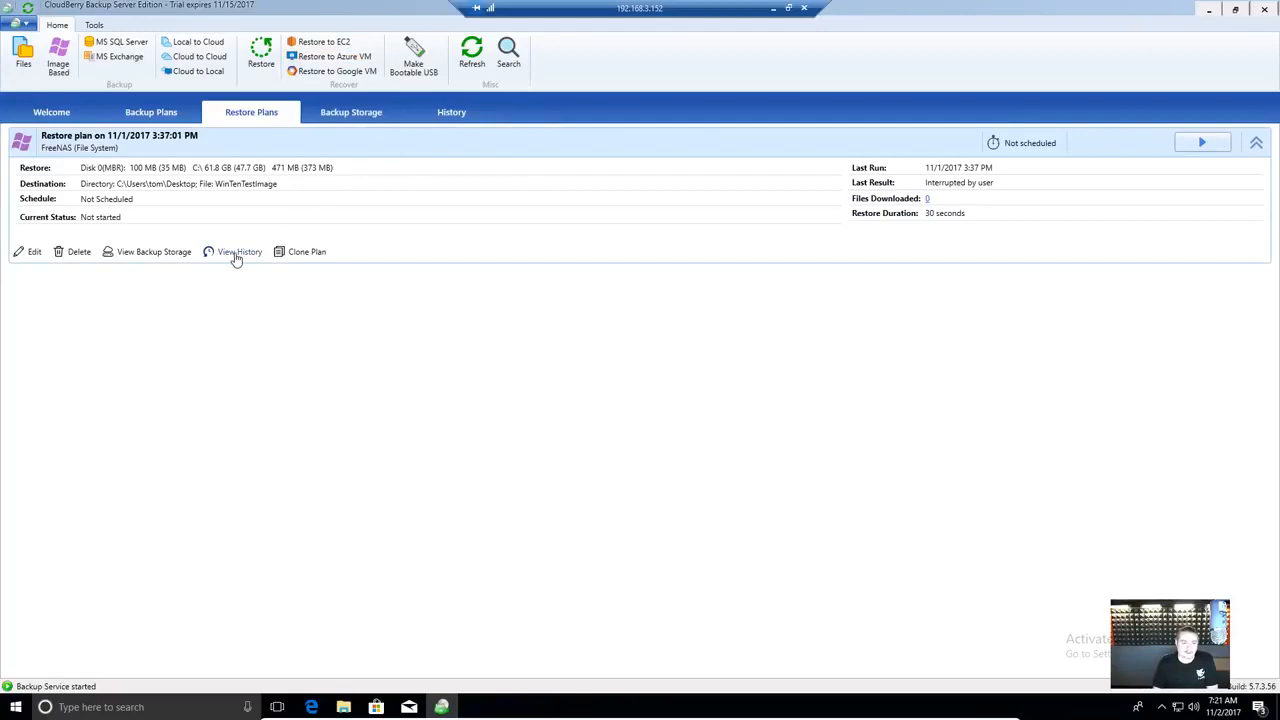
- Open the History view and inspect entries, including the failed Tri-Fold_Side2_vB.psd item
click(457, 118)
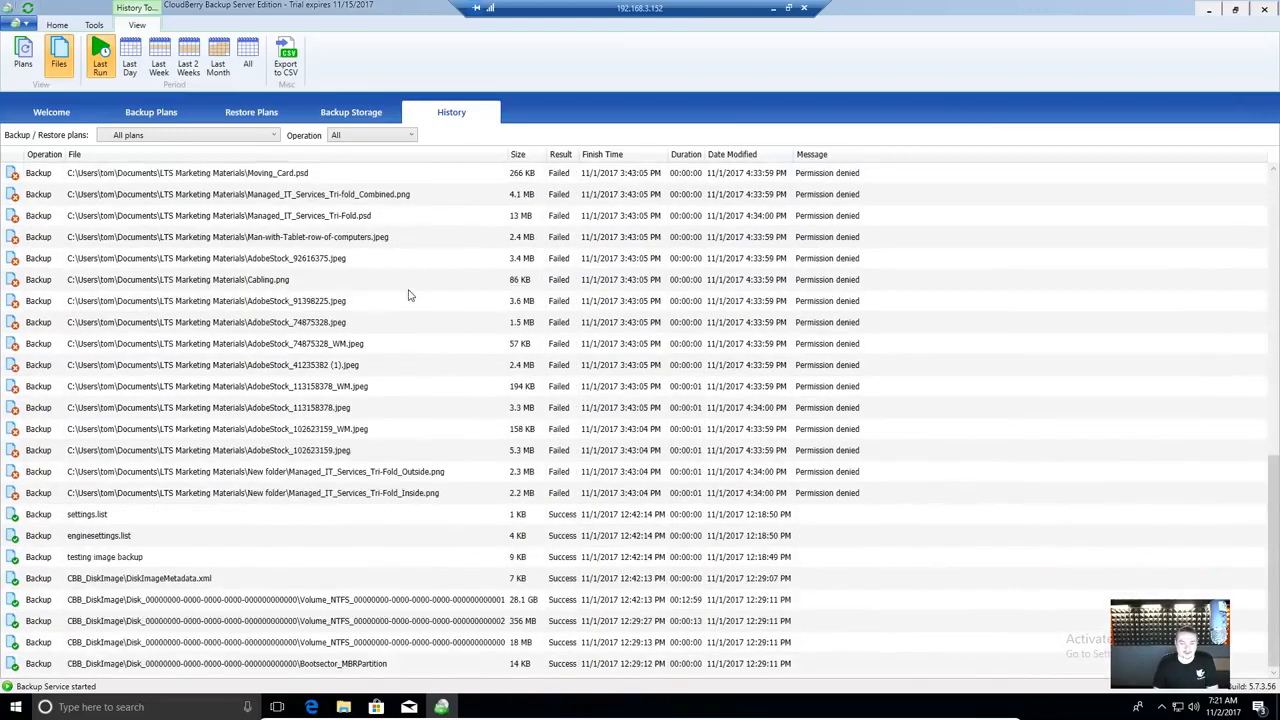
scroll(408, 300, down, 3)
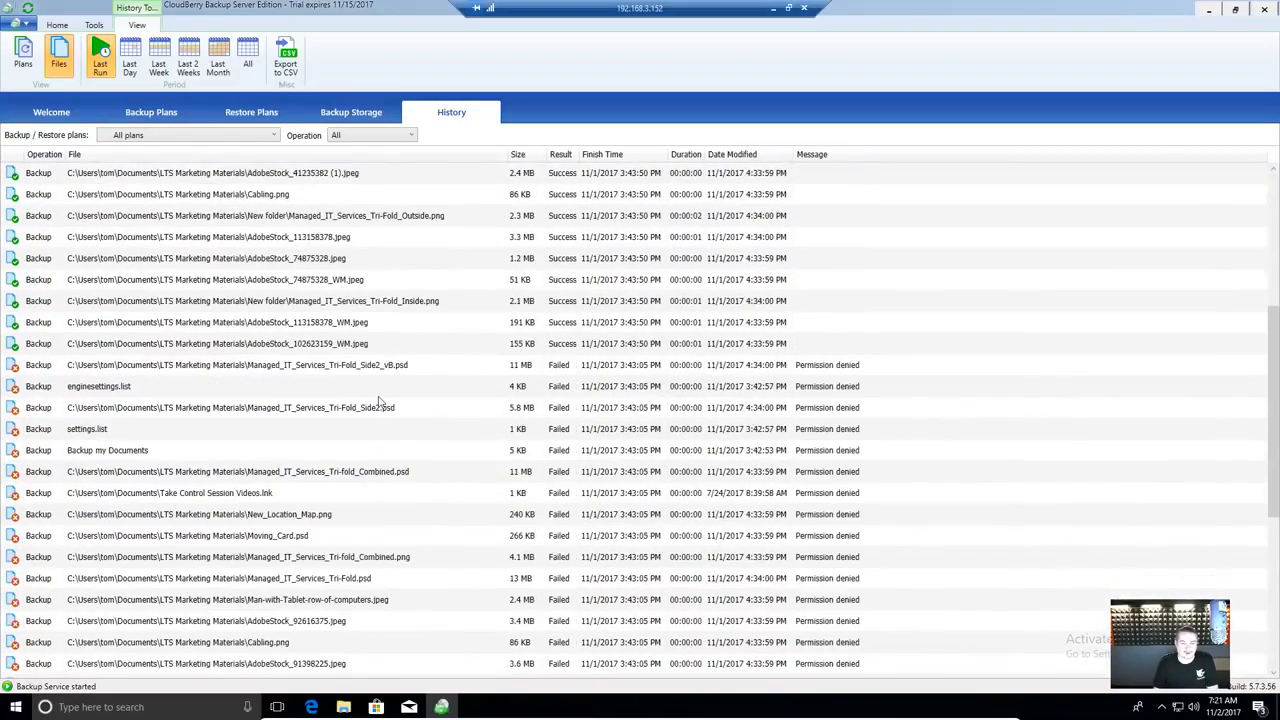
click(378, 396)
click(408, 369)
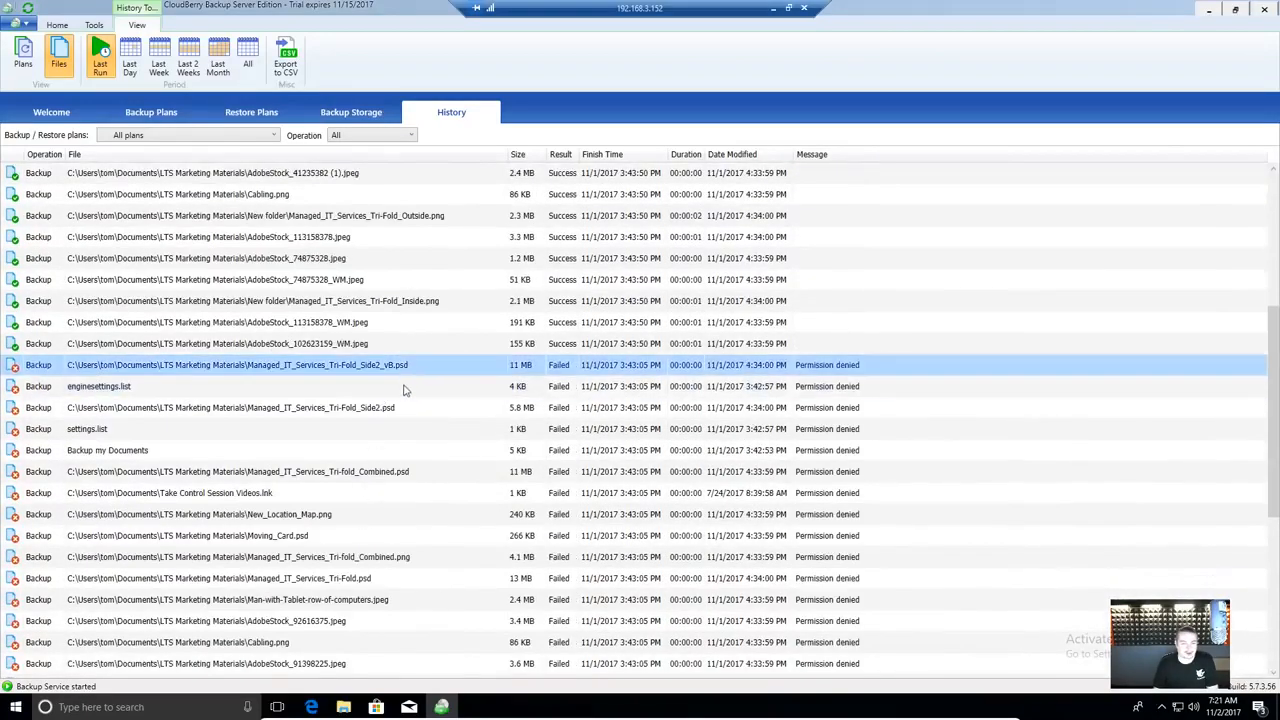
scroll(405, 390, down, 6)
scroll(405, 390, up, 11)
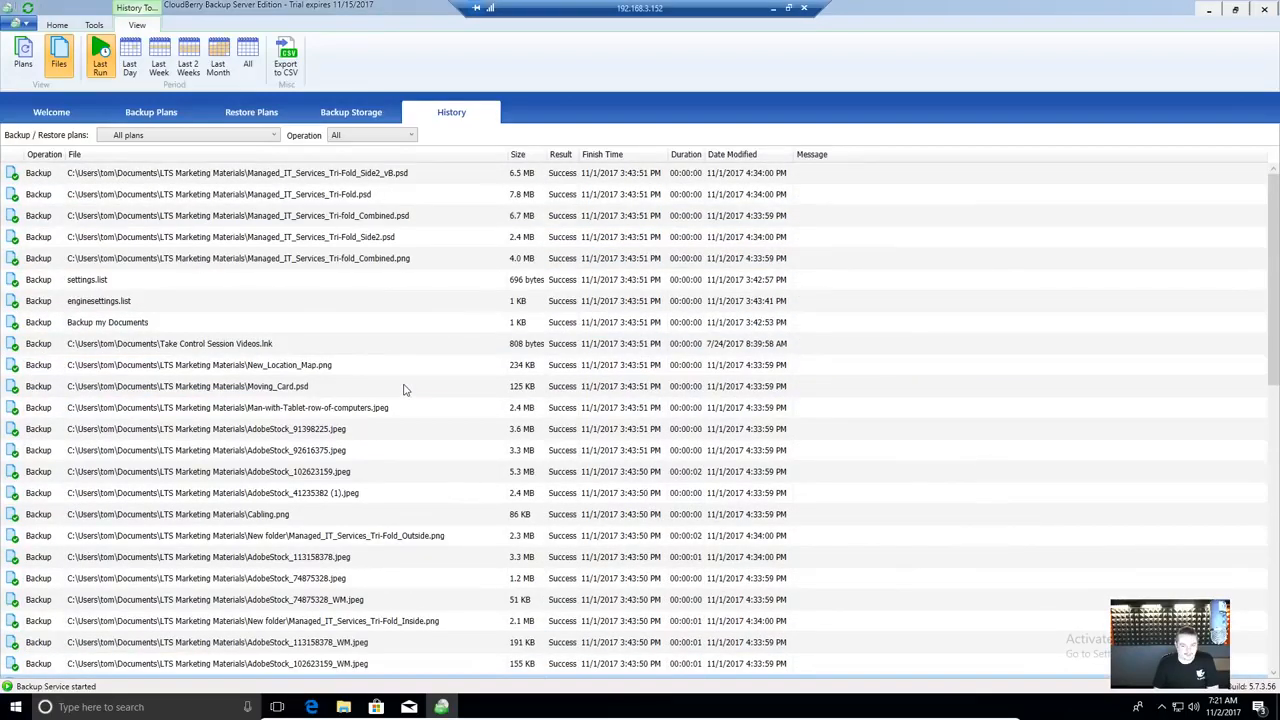
click(246, 195)
click(270, 174)
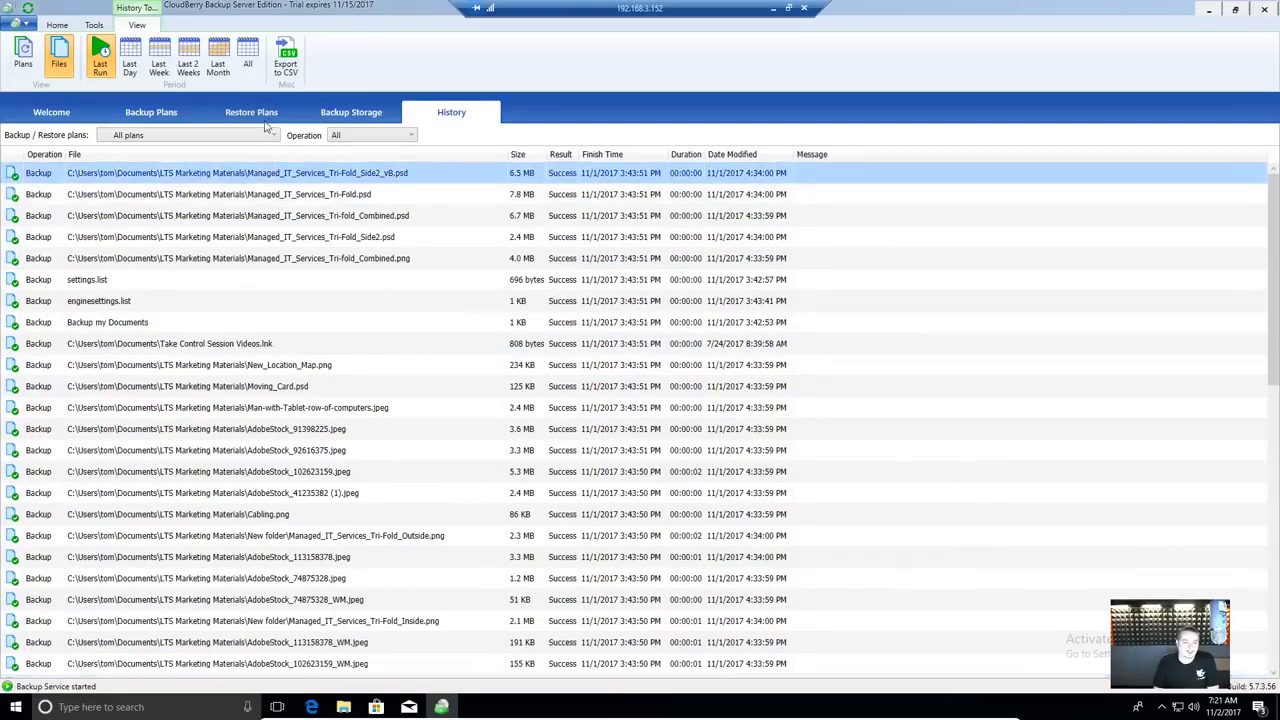
- Filter history by FreeNAS consistency check, Full System Image Backup, then Backup my Documents
click(262, 137)
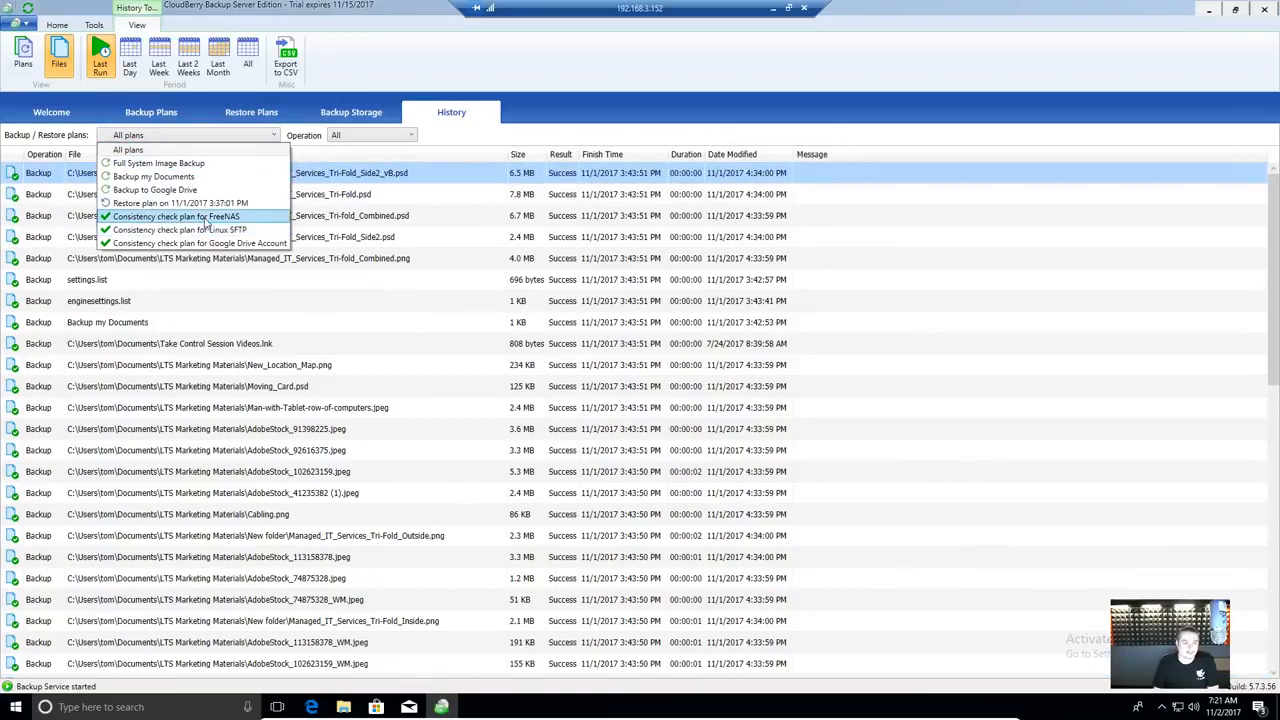
click(209, 217)
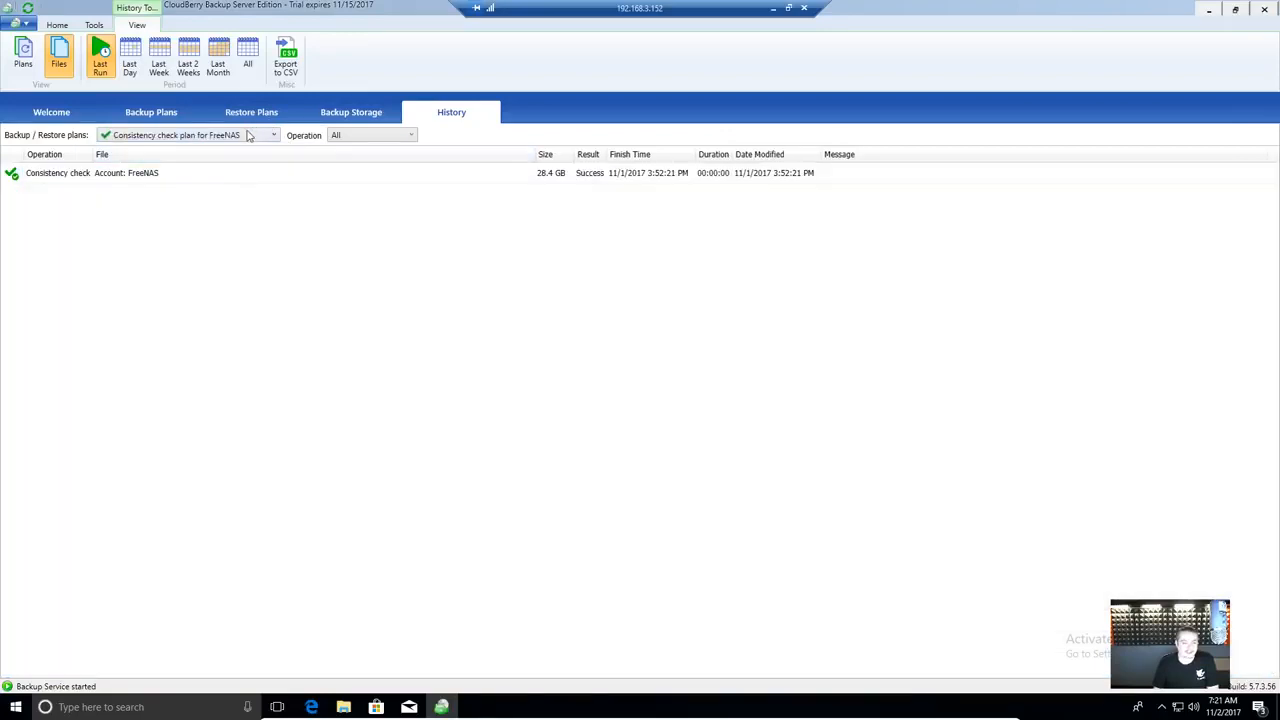
click(245, 138)
click(200, 163)
click(220, 137)
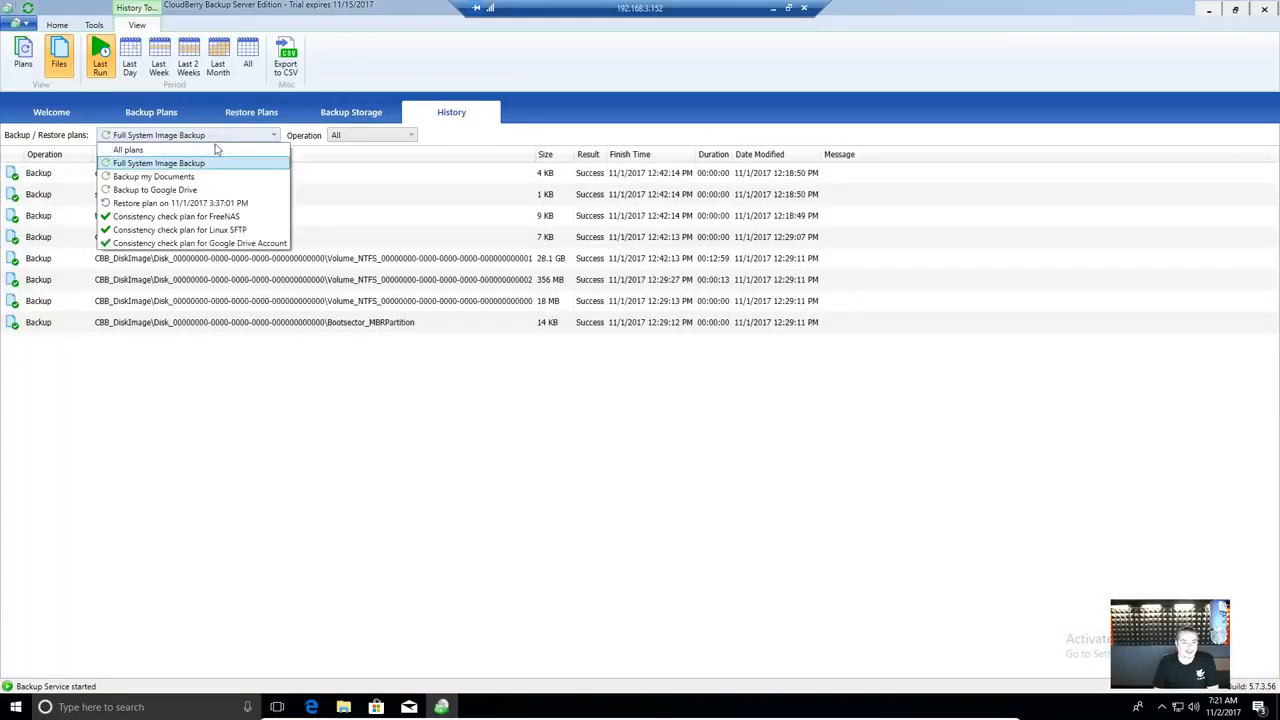
click(200, 177)
- Set the Operation filter to Failed with All plans selected
click(358, 135)
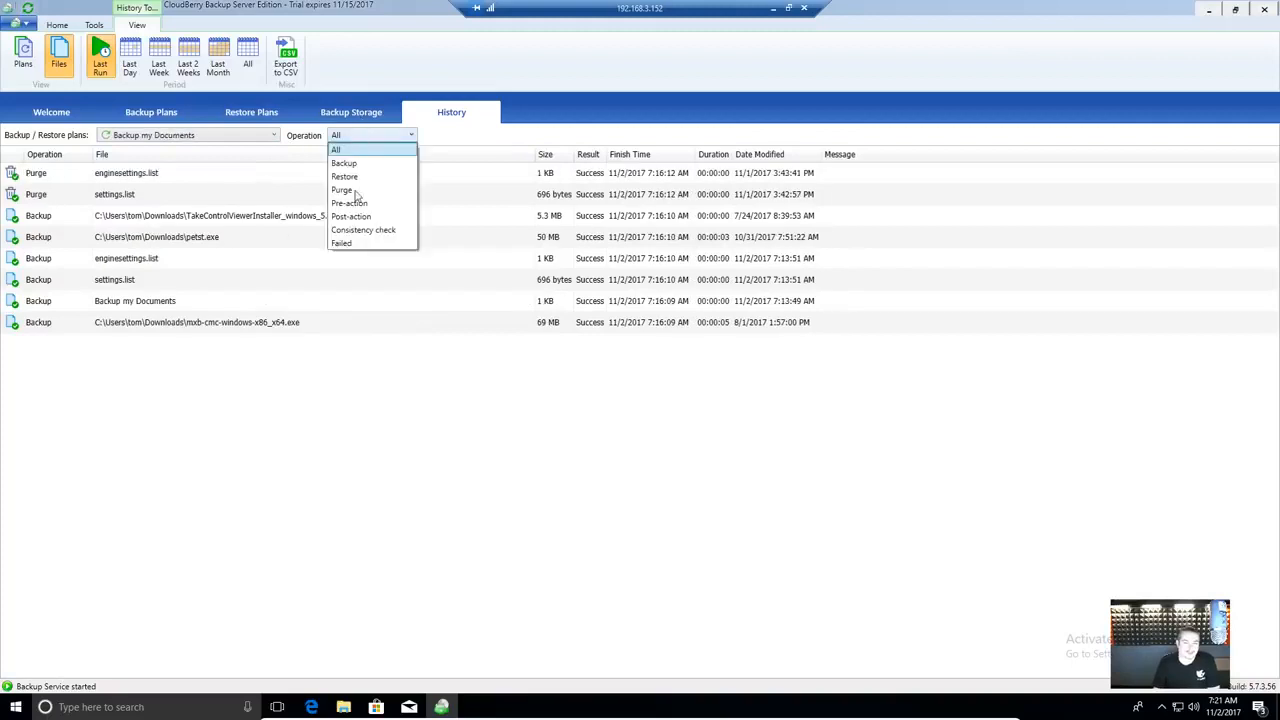
click(380, 243)
click(250, 137)
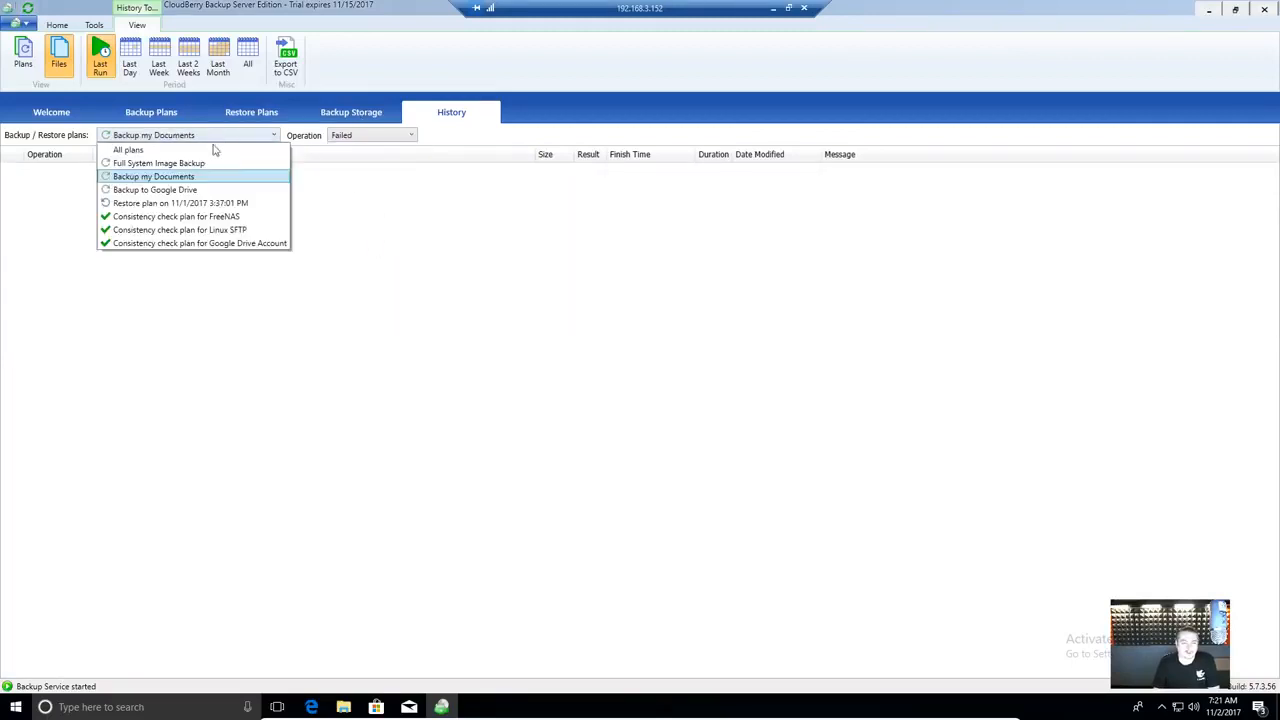
click(304, 161)
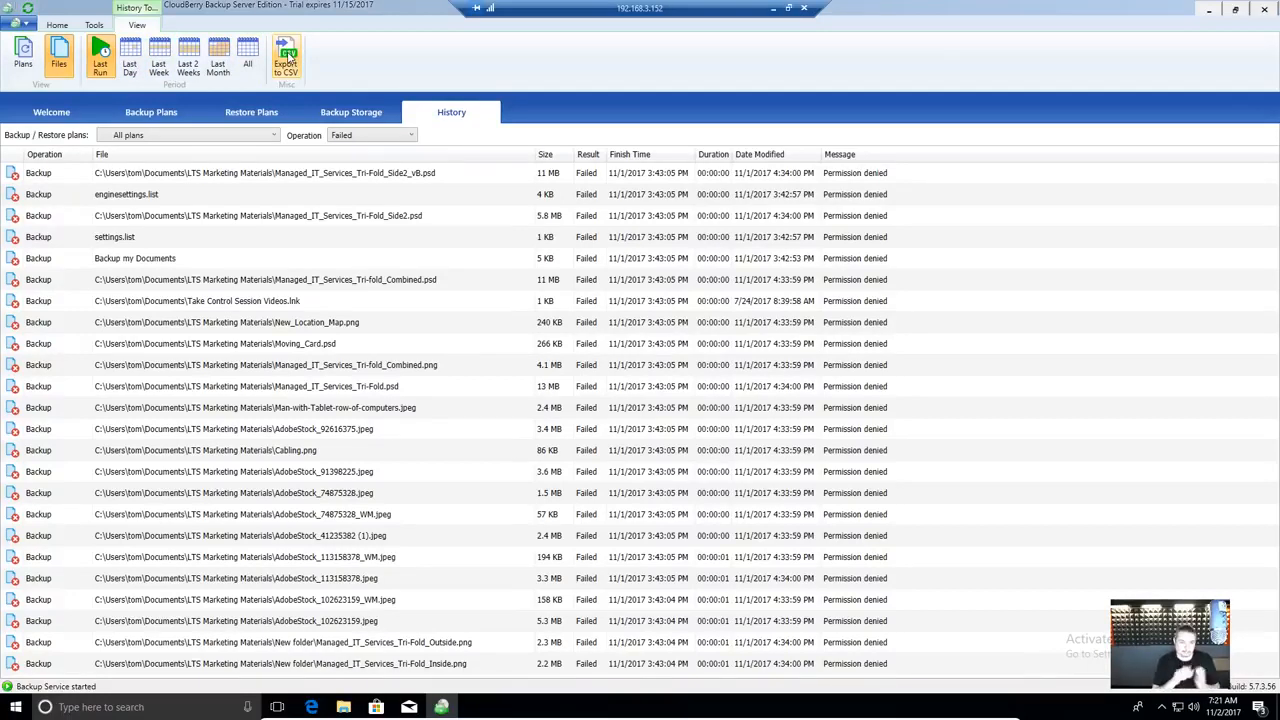
click(354, 115)
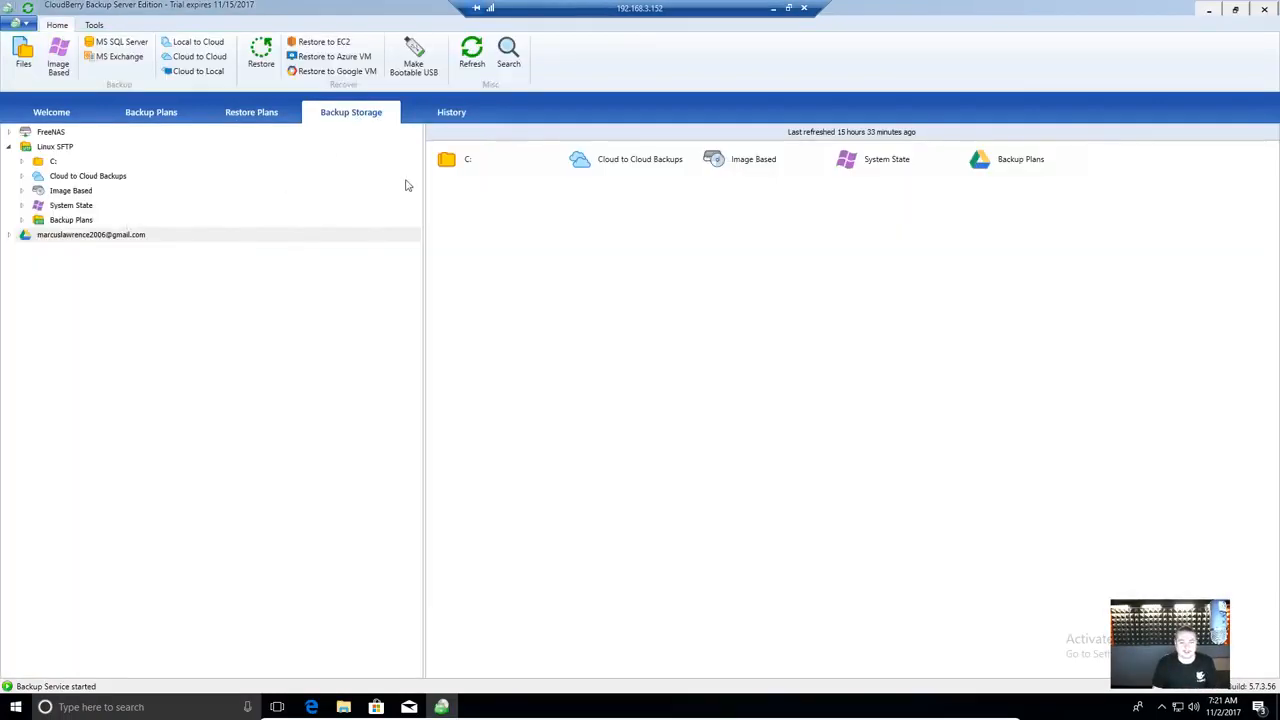
- Browse Linux SFTP's C:\Users\tom\Documents backups and inspect files in LTS Marketing Materials
click(92, 177)
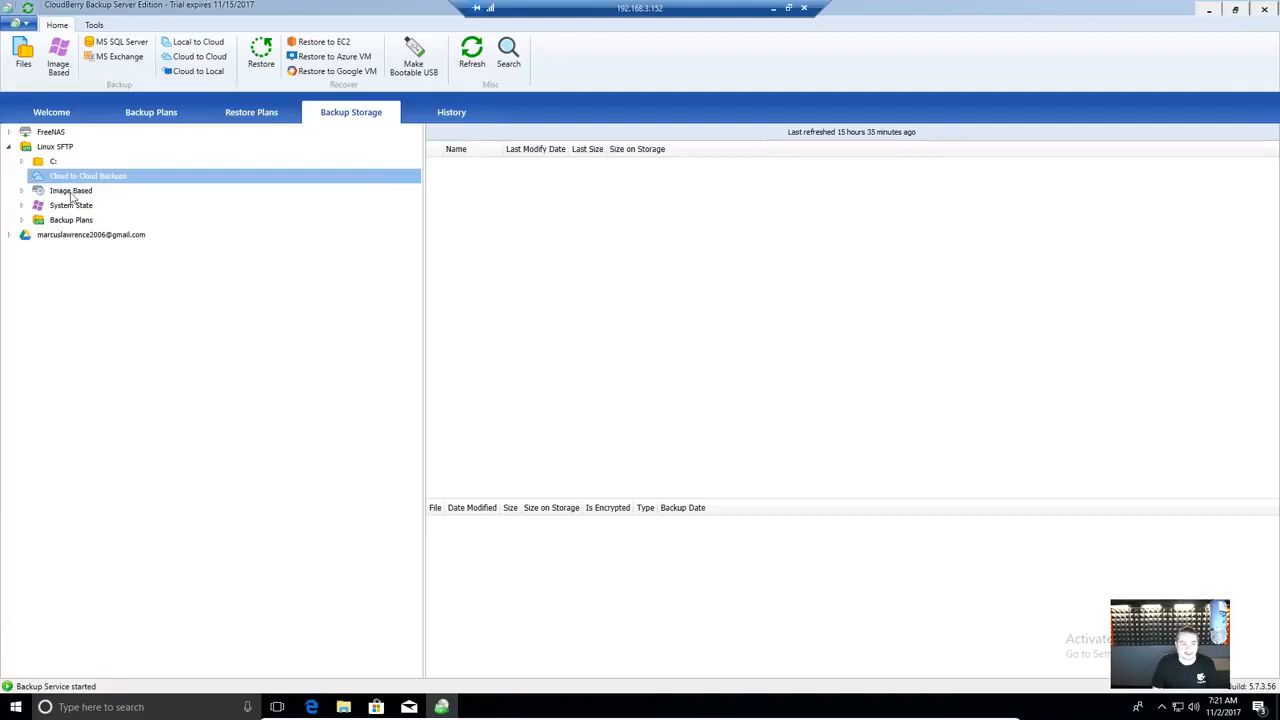
click(22, 162)
click(34, 176)
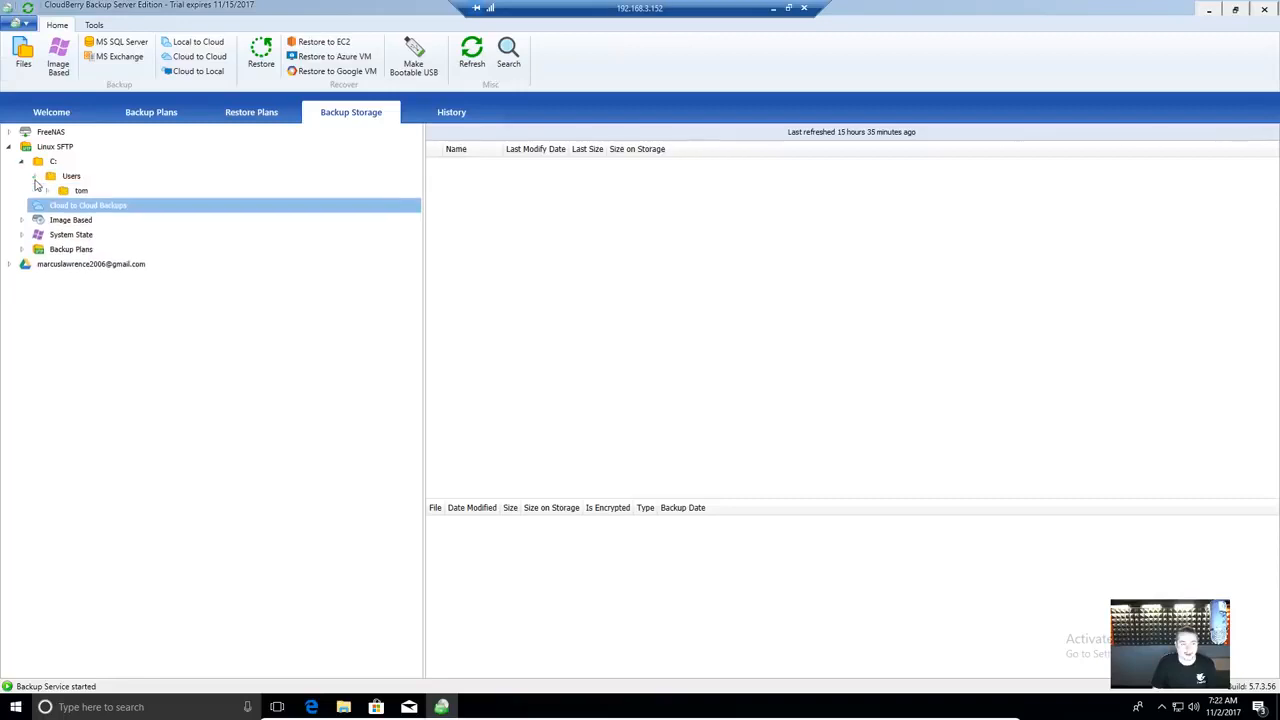
click(46, 191)
click(104, 220)
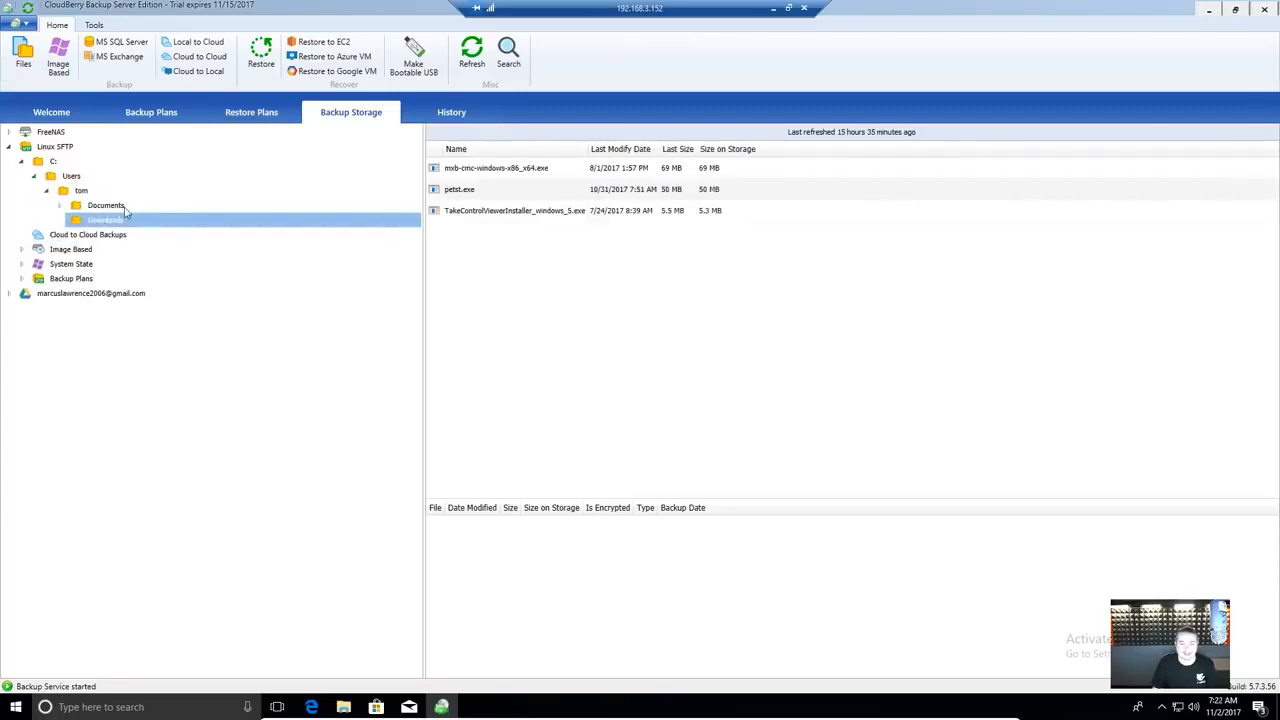
click(122, 208)
click(58, 206)
click(90, 221)
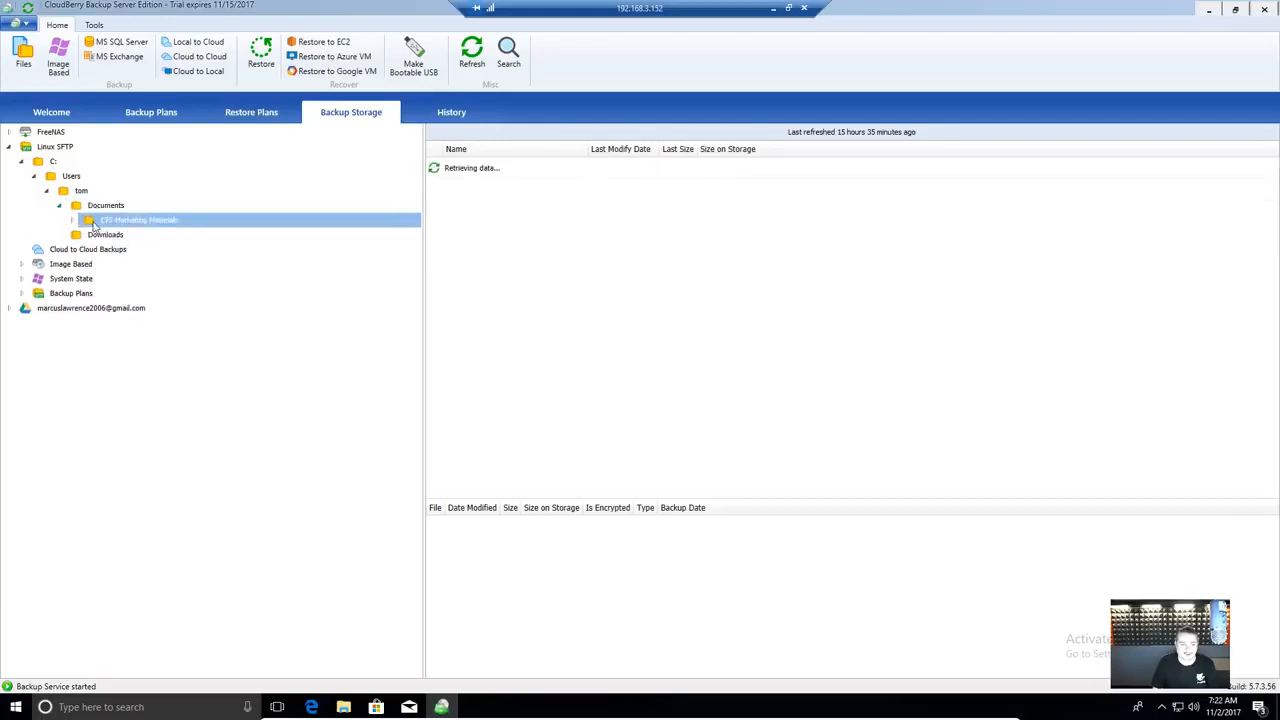
click(508, 240)
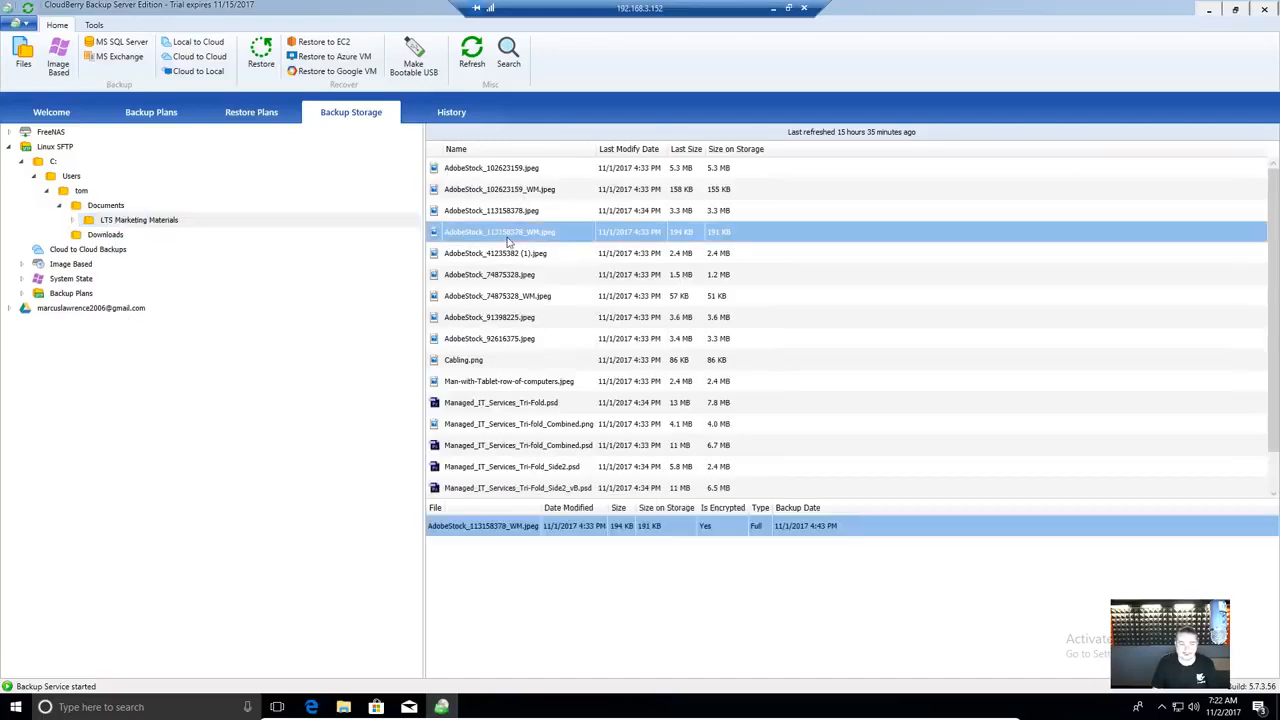
right_click(508, 240)
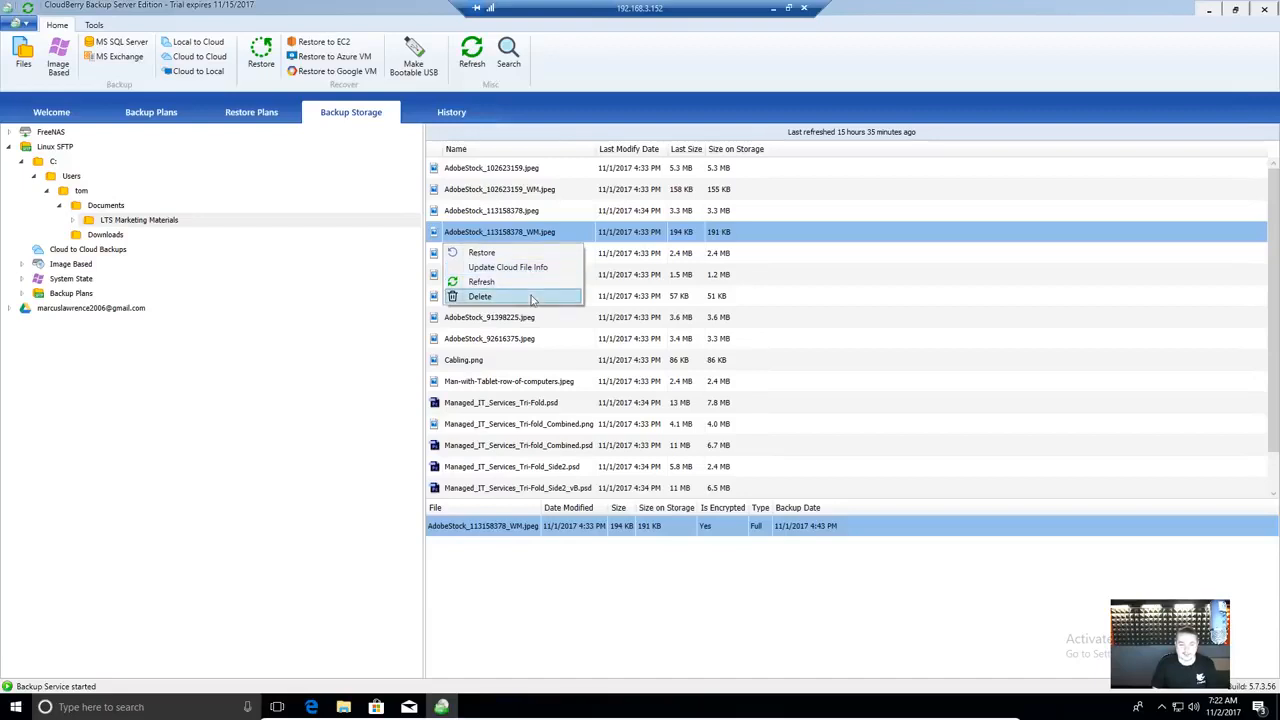
click(813, 338)
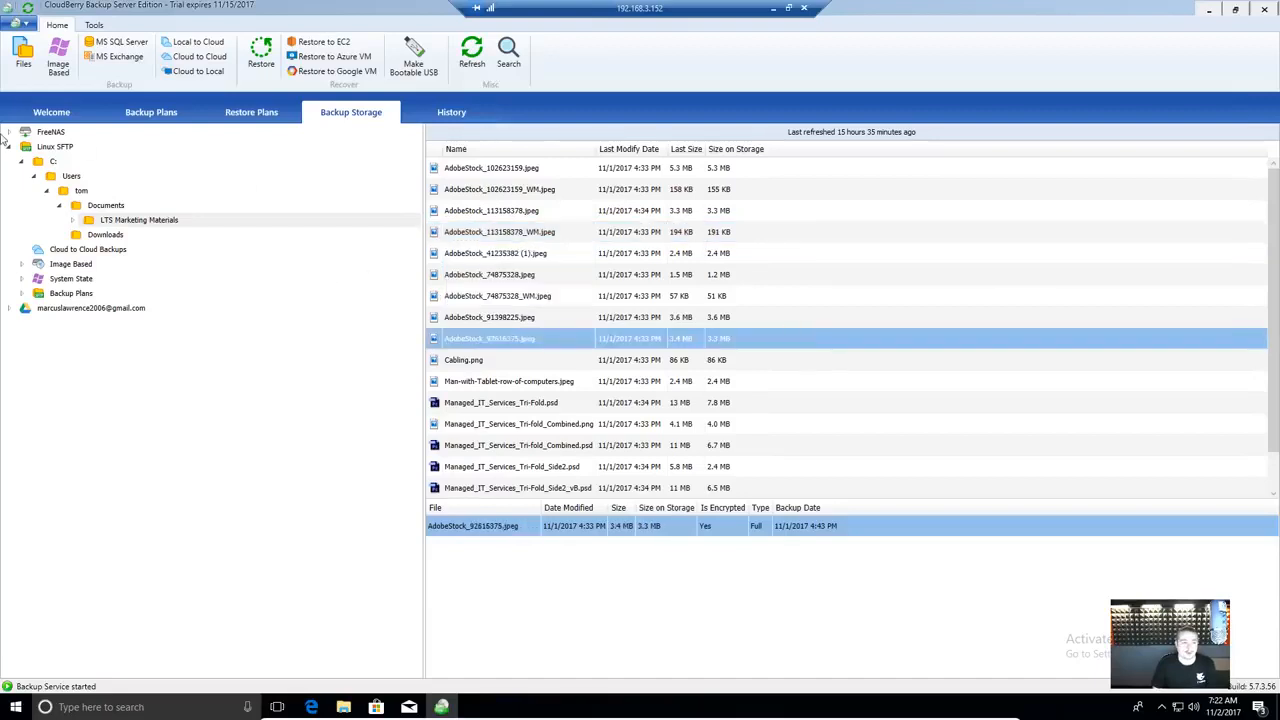
- Expand FreeNAS and select the full disk image in Image Based backups
click(8, 132)
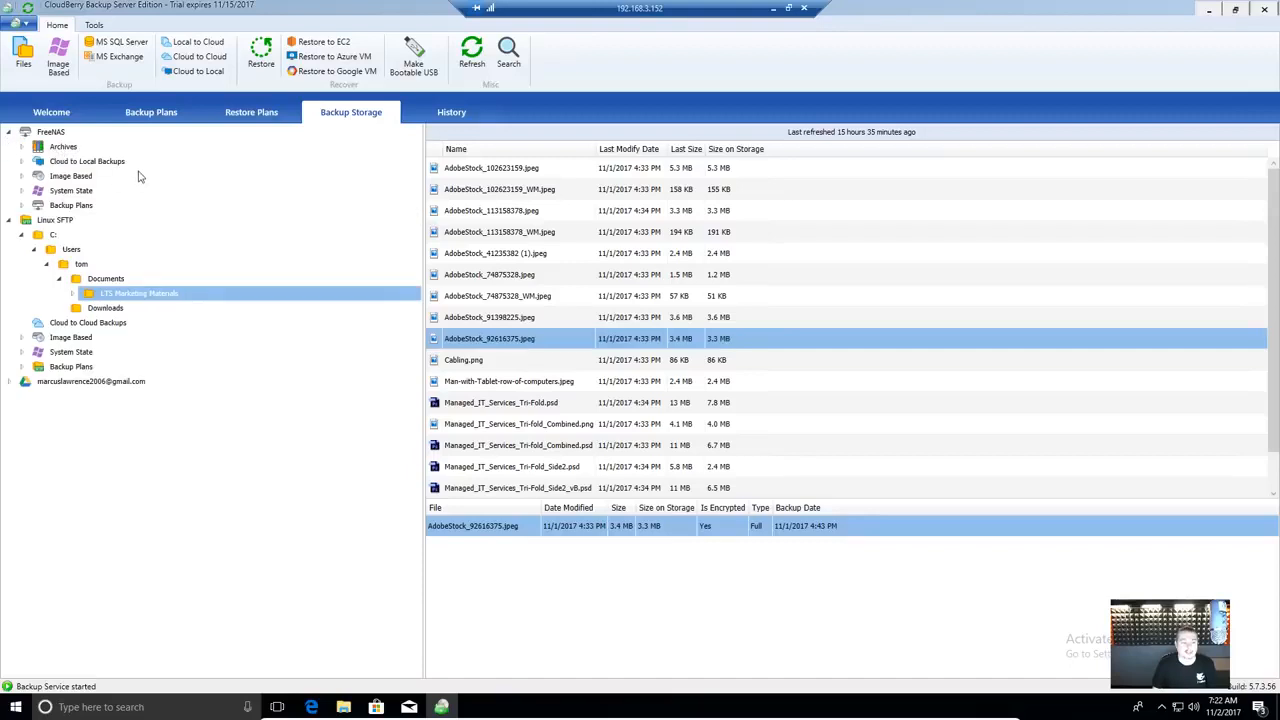
click(80, 176)
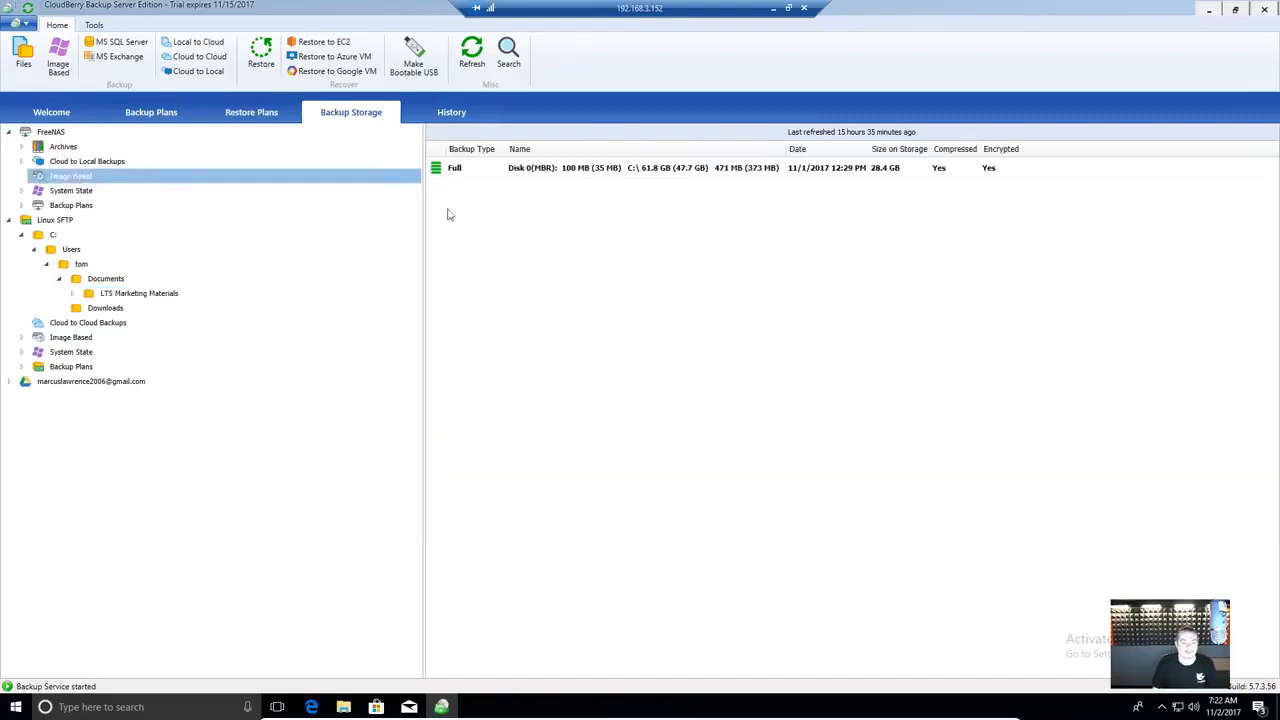
click(620, 175)
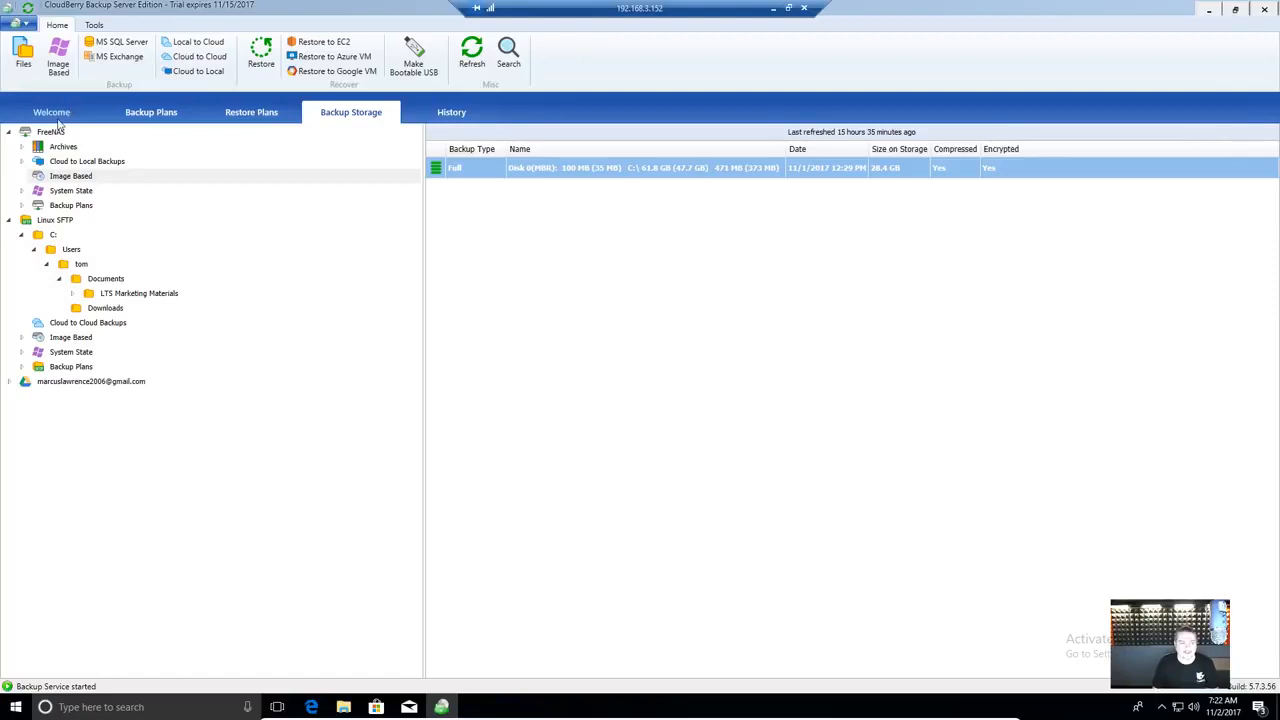
- Open Create Recovery Disk from the dashboard and set the target to ISO image
click(53, 115)
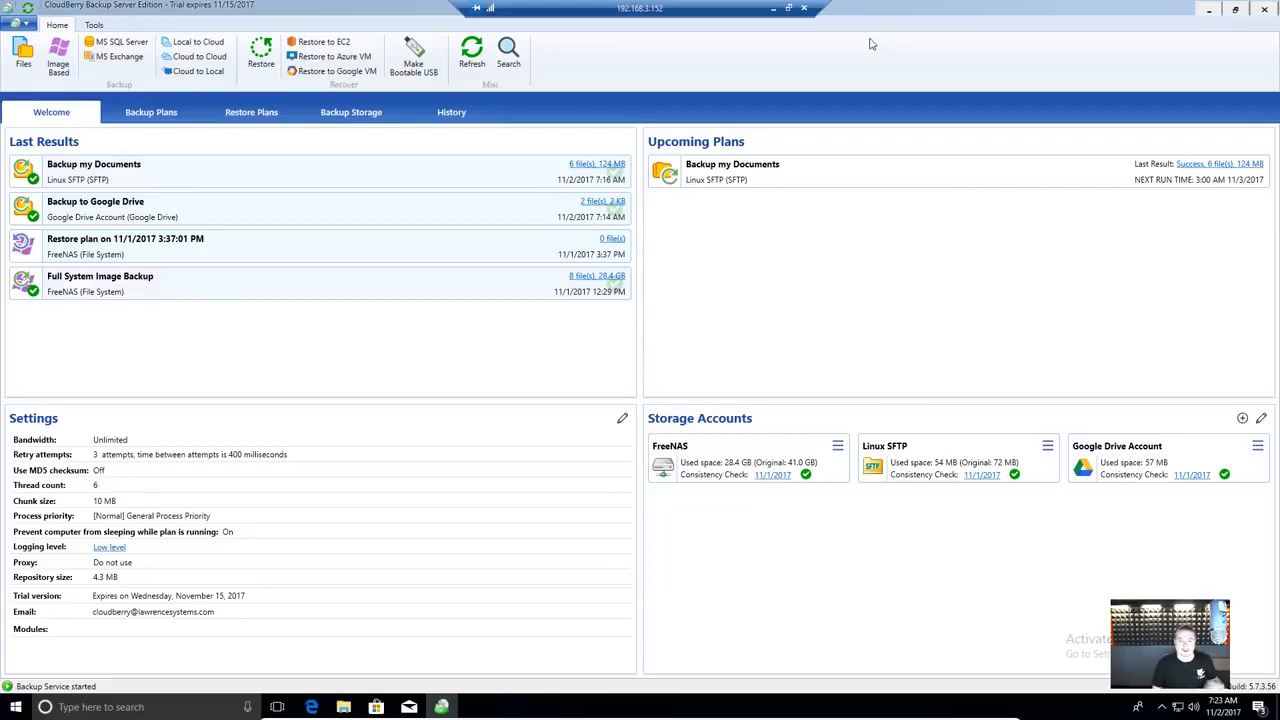
click(414, 60)
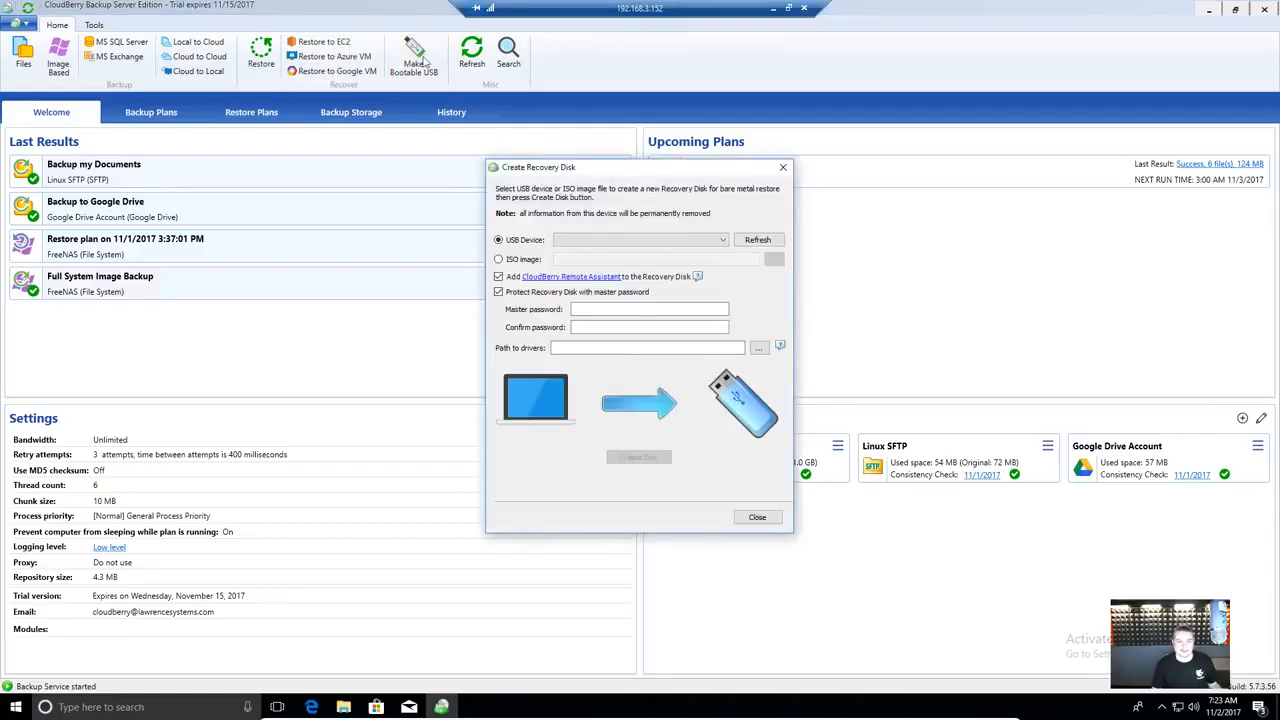
drag(683, 167, 656, 159)
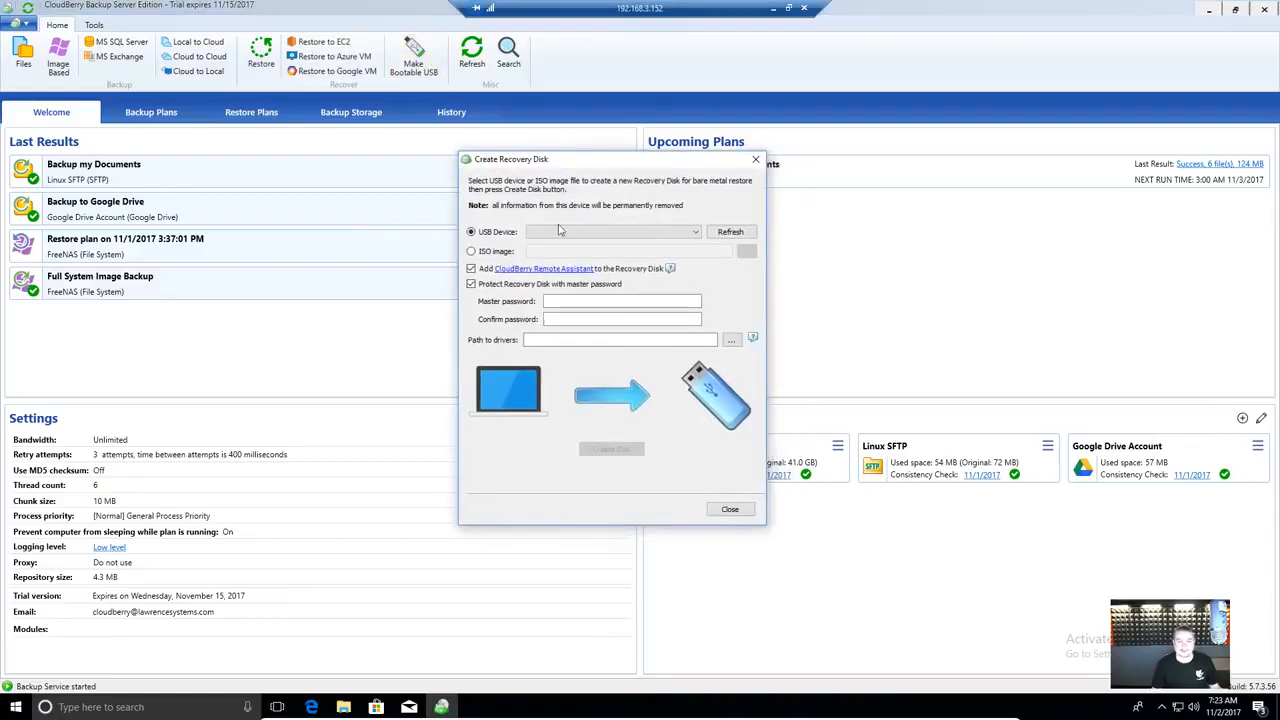
click(498, 252)
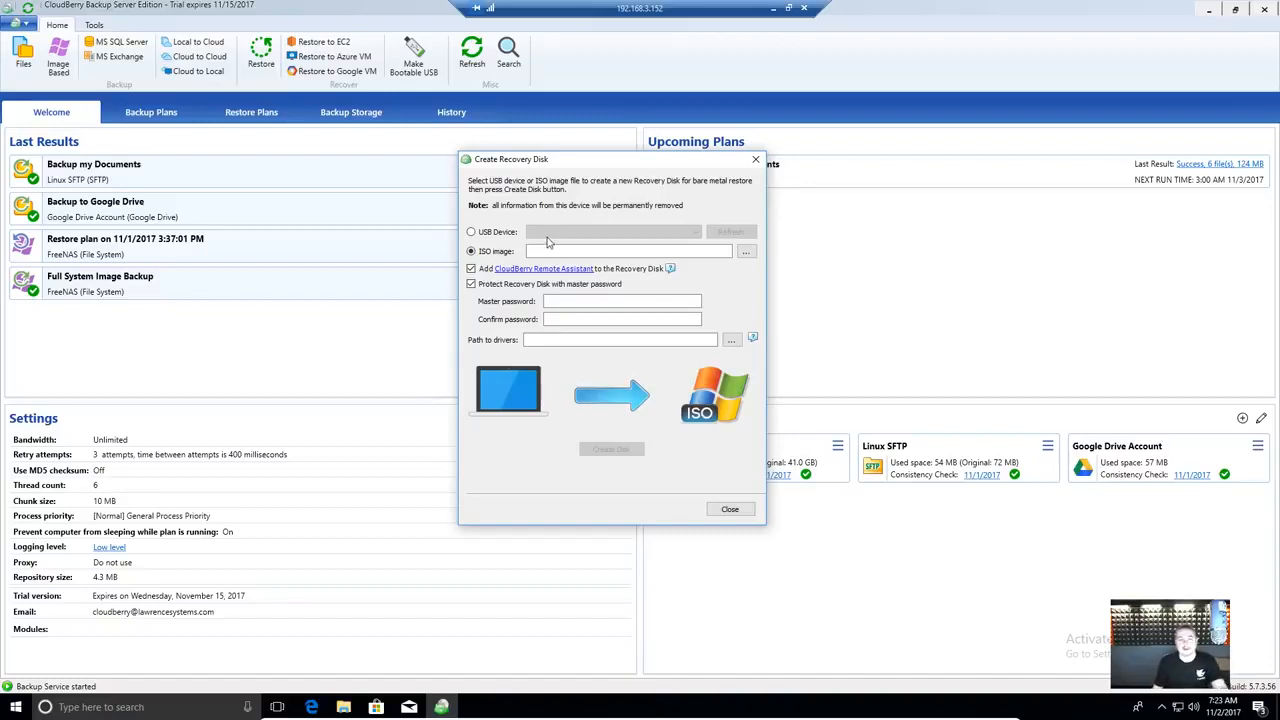
click(497, 233)
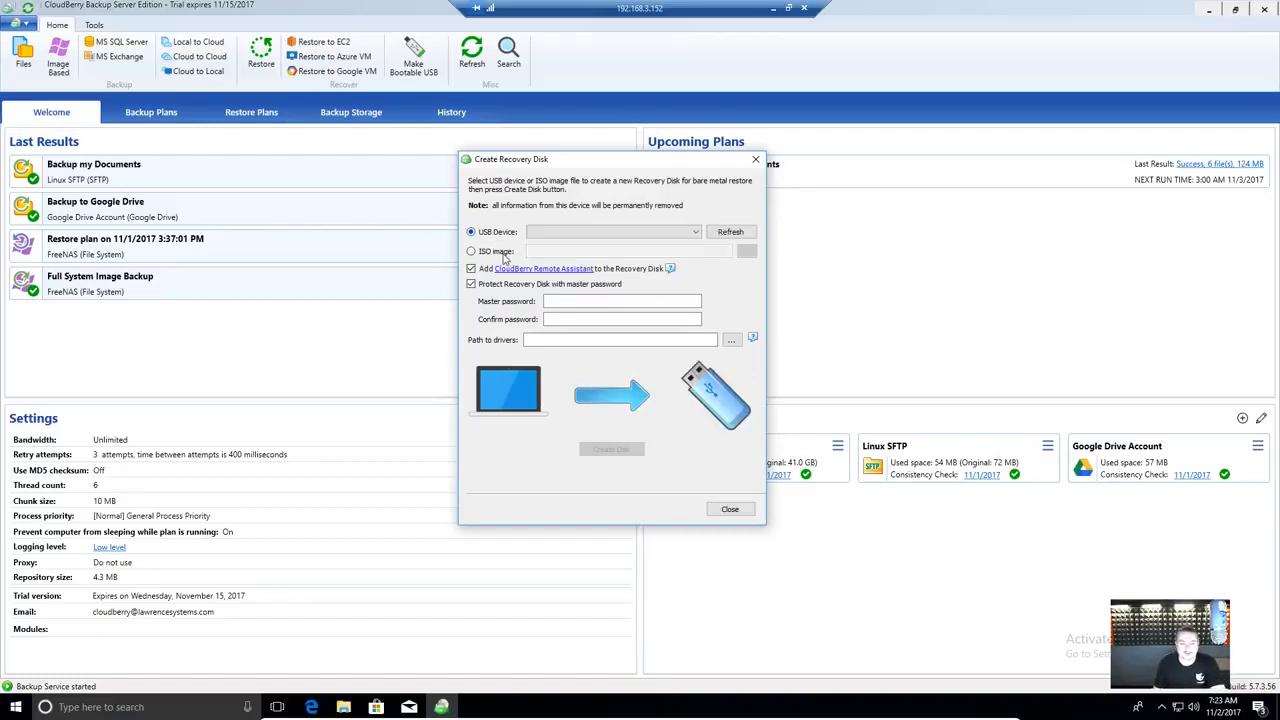
click(506, 252)
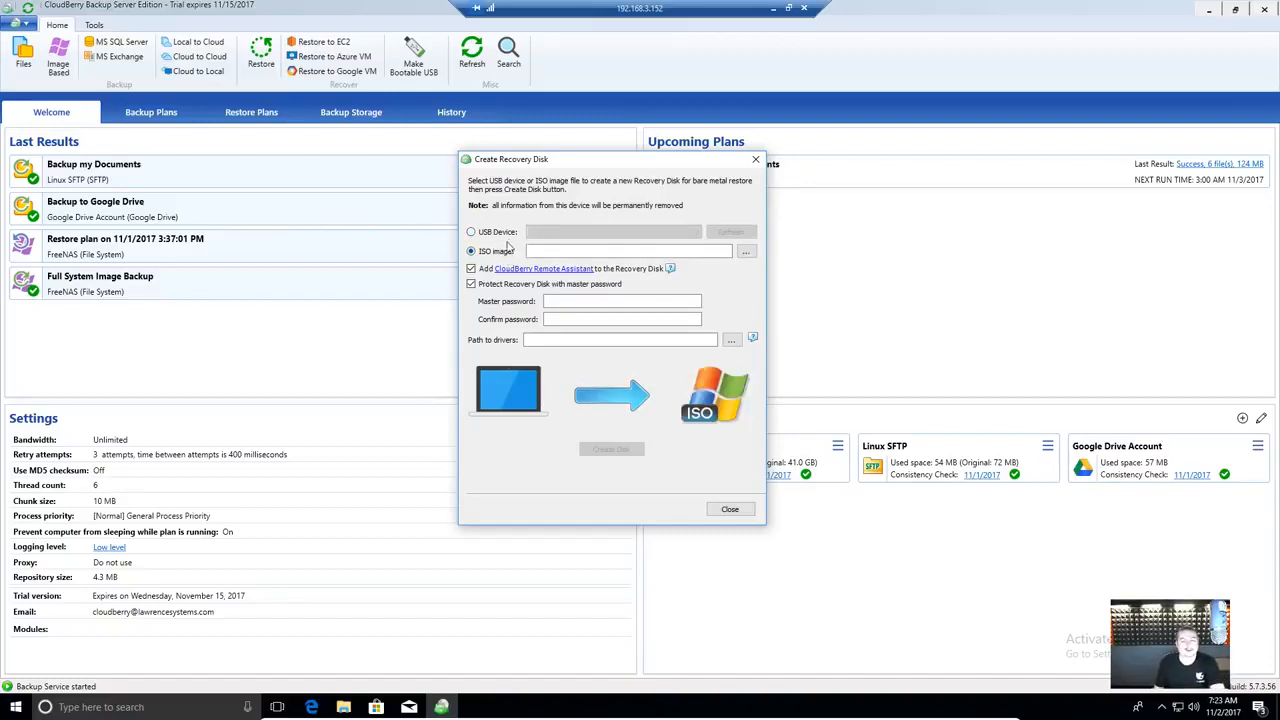
- Close the Create Recovery Disk dialog and start disconnecting the Remote Desktop session
drag(675, 165, 646, 179)
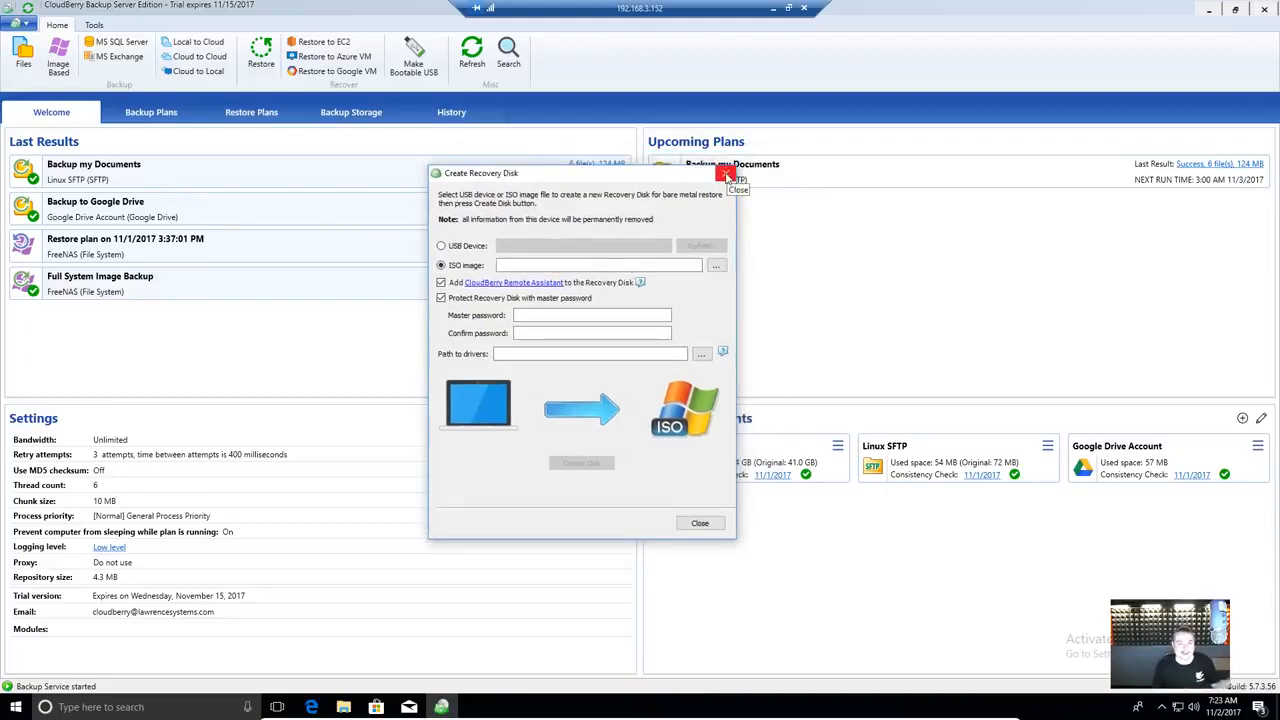
click(728, 178)
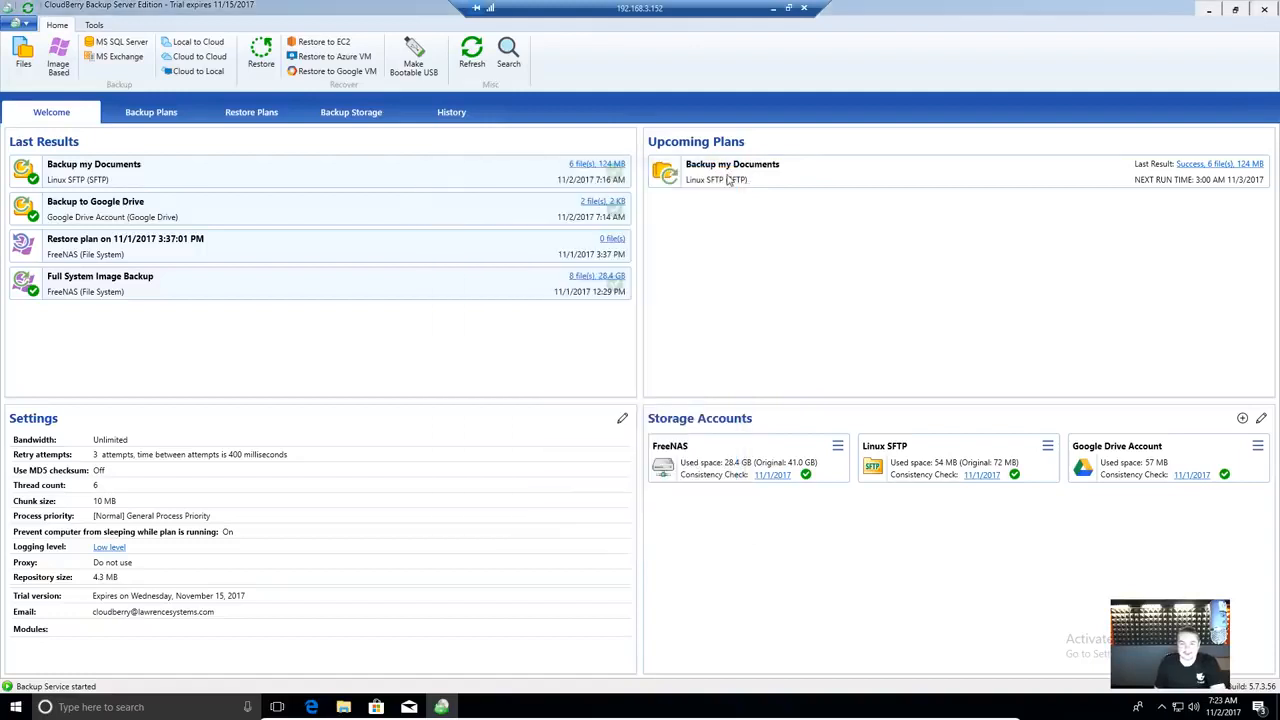
click(805, 9)
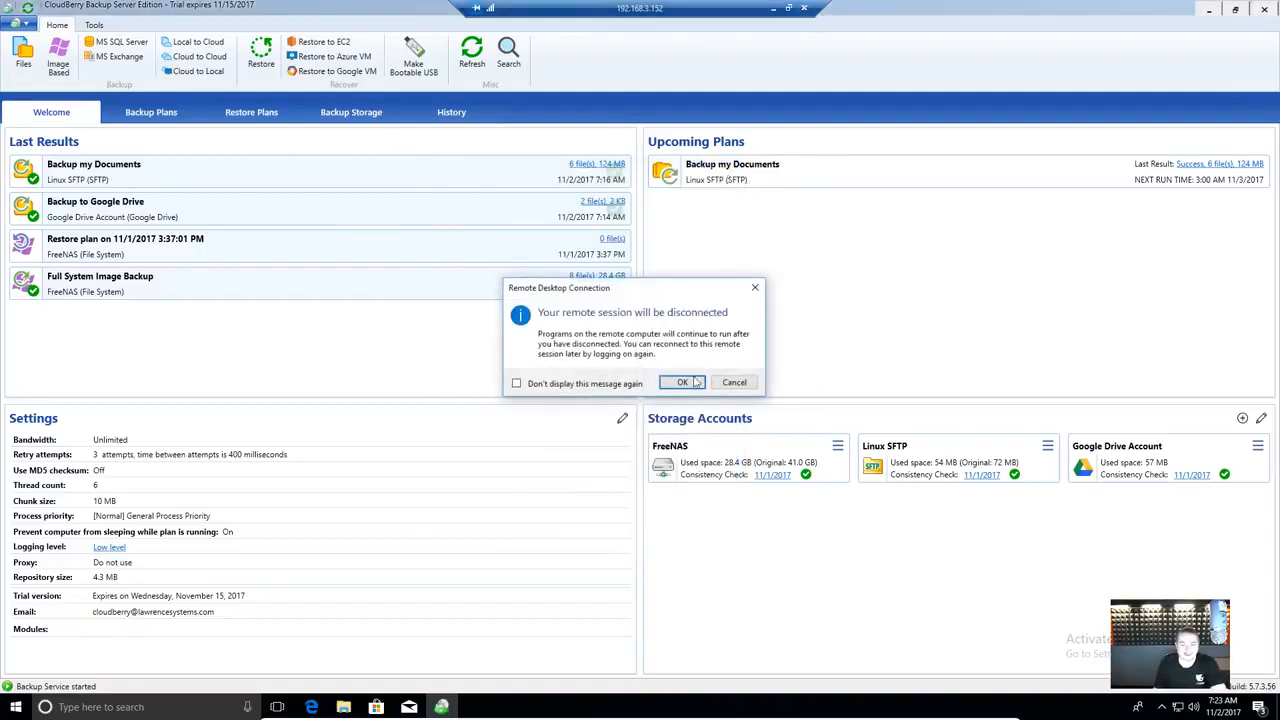
- Disconnect, keep CB_Bootable.iso in the VM's DVD Drive 1, and reconnect via Remote Desktop
click(685, 383)
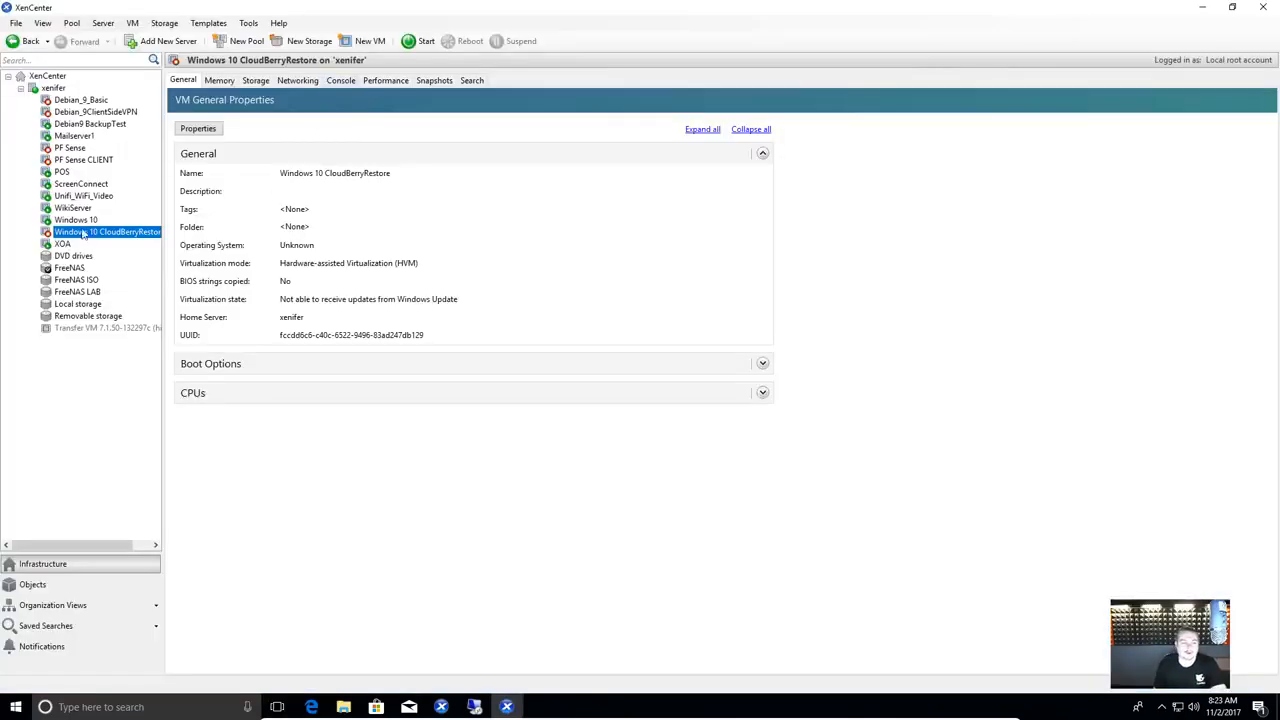
click(341, 81)
click(329, 101)
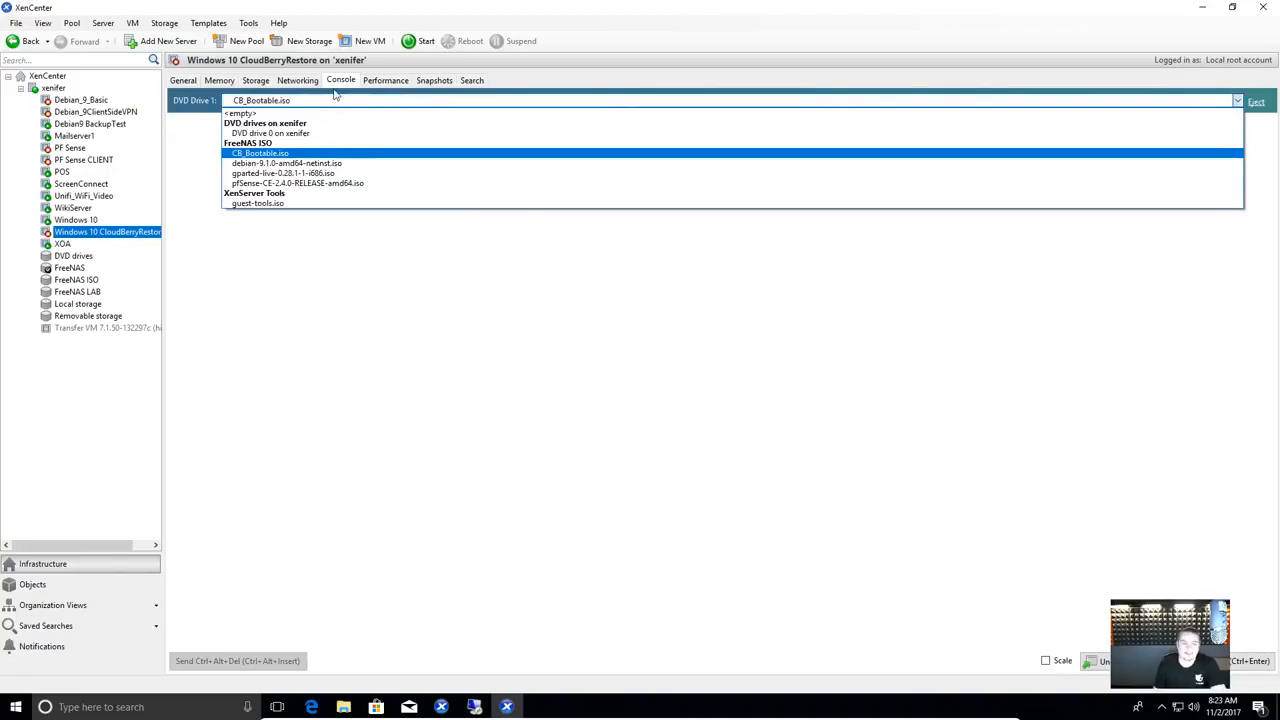
click(336, 90)
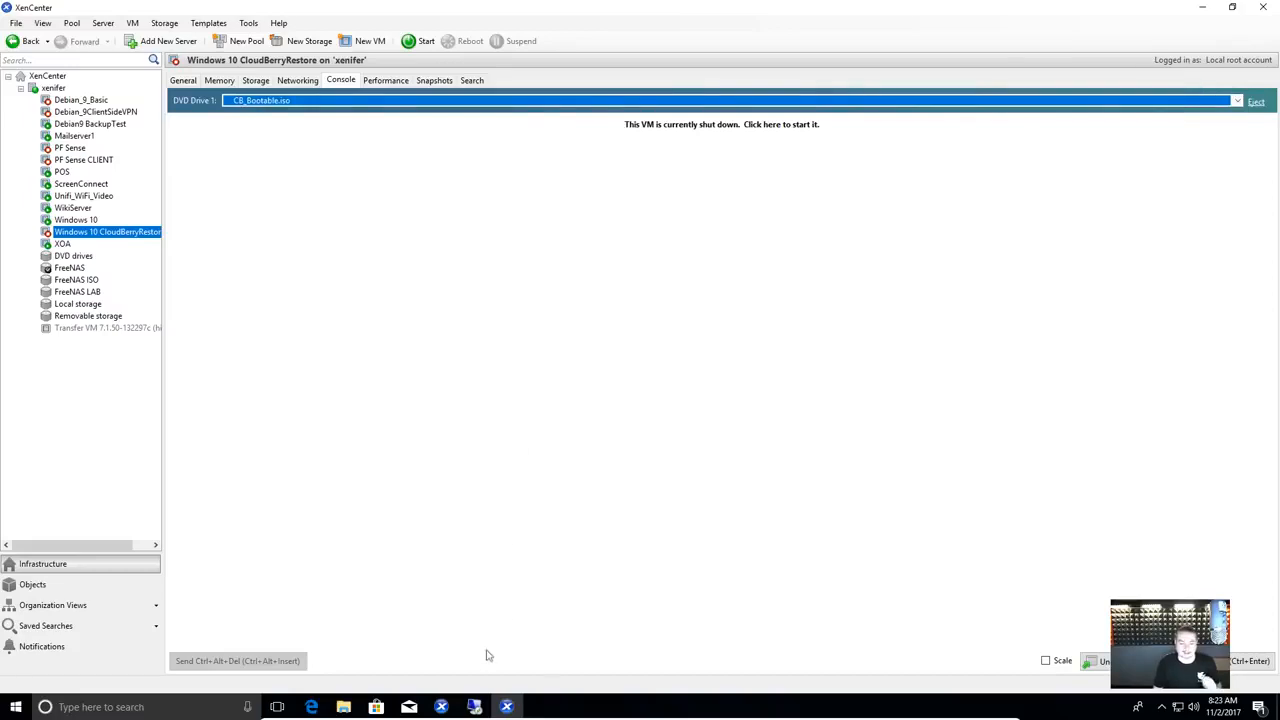
click(477, 706)
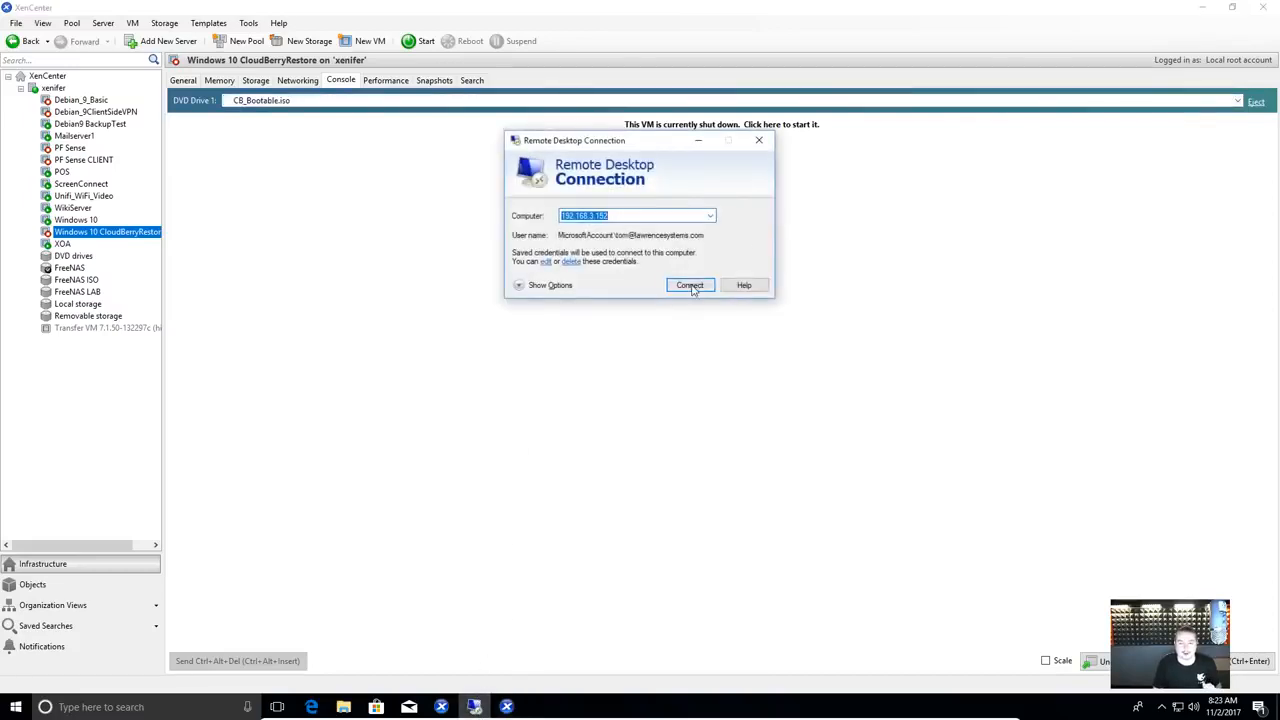
click(688, 283)
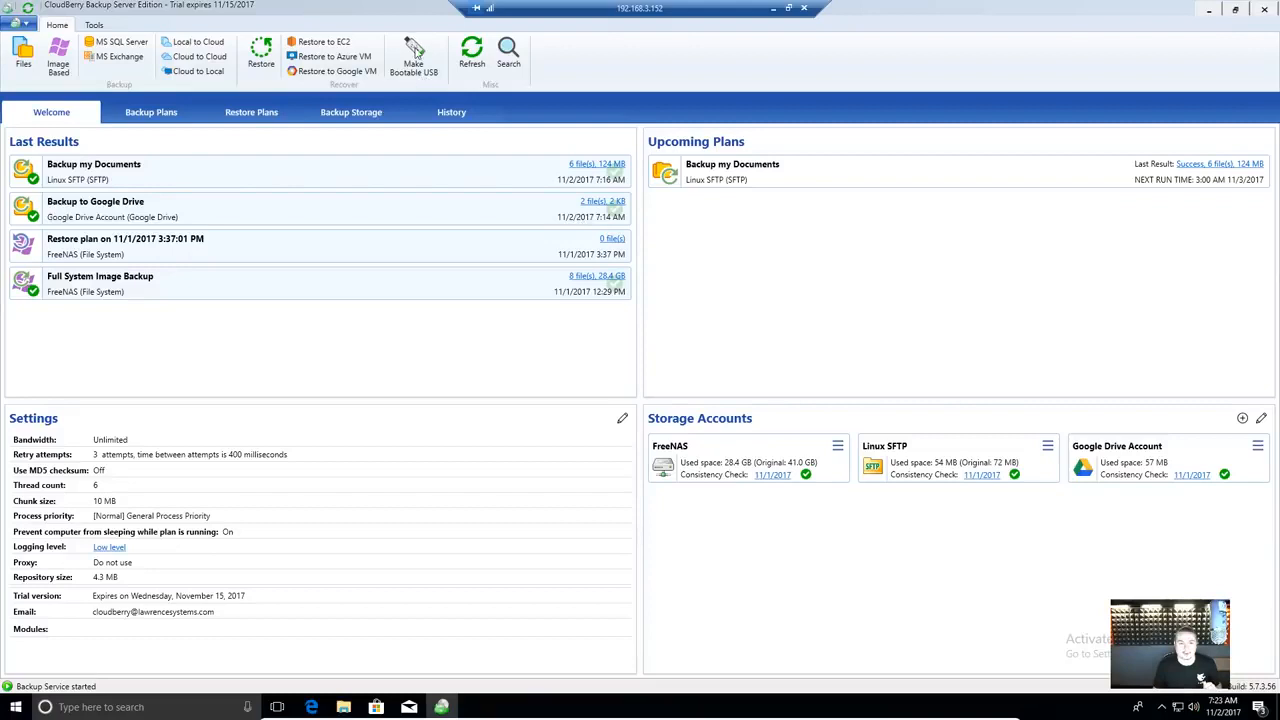
click(418, 52)
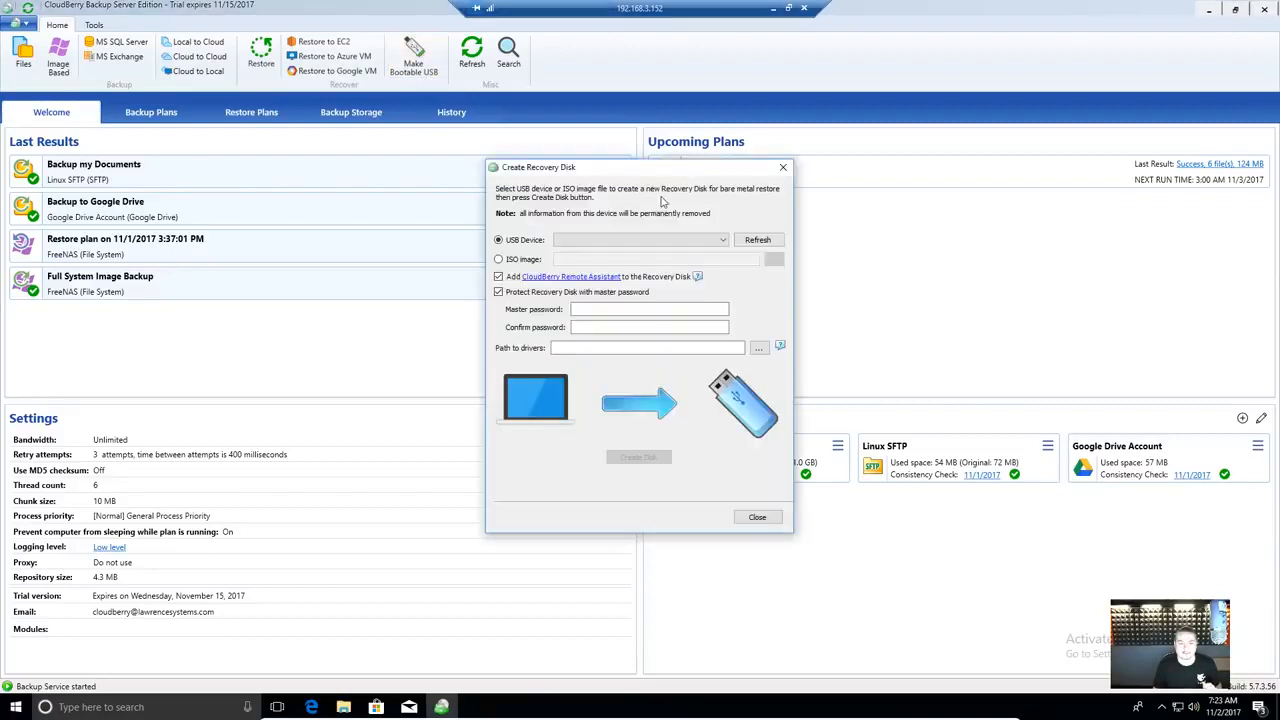
click(626, 309)
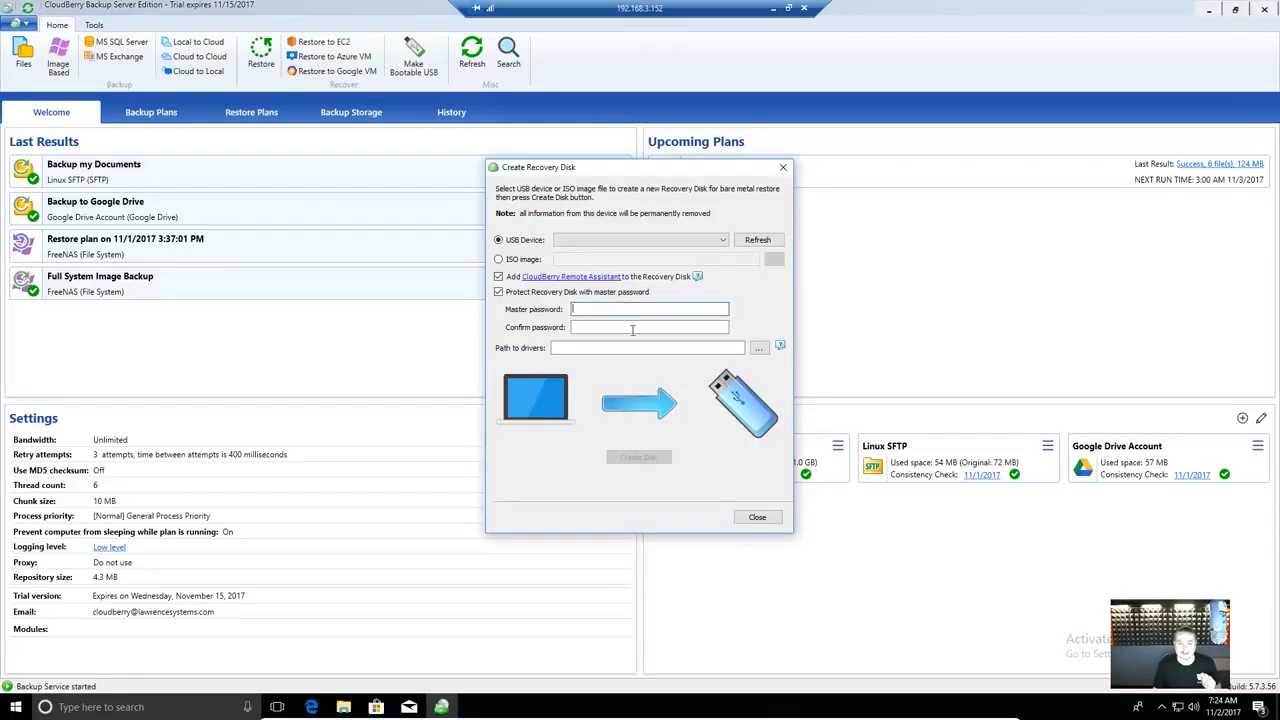
click(533, 258)
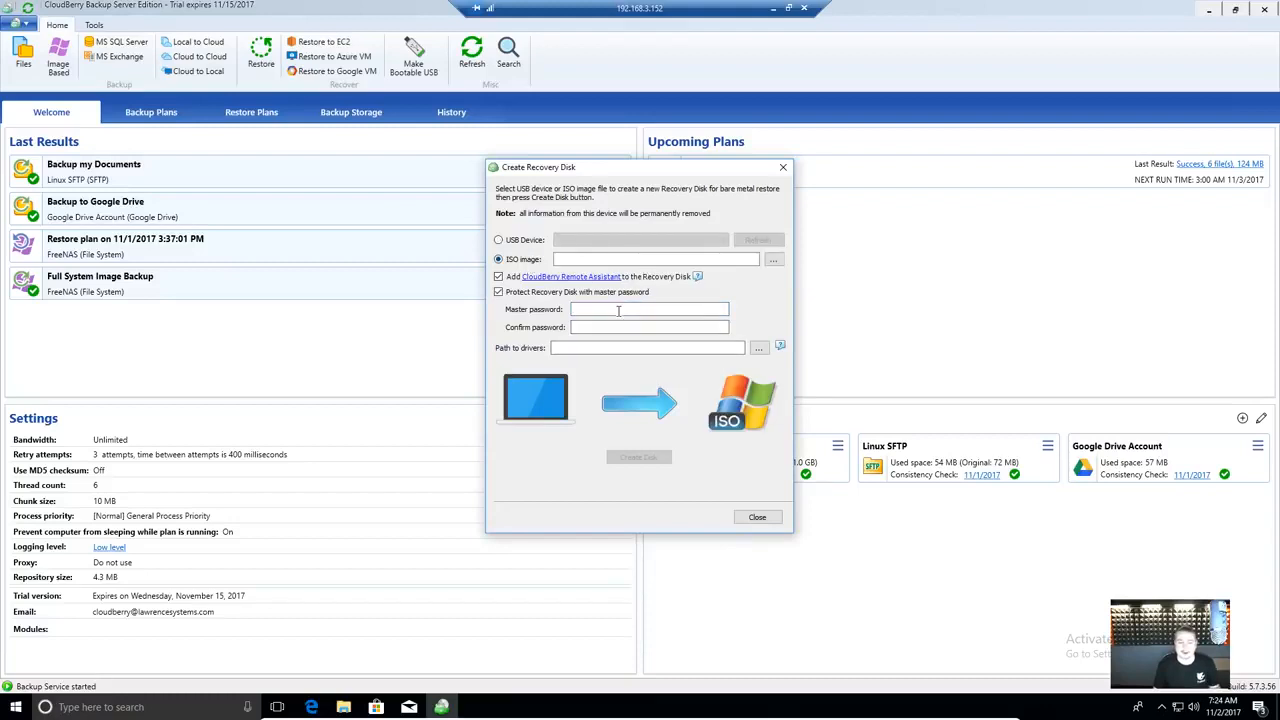
click(618, 311)
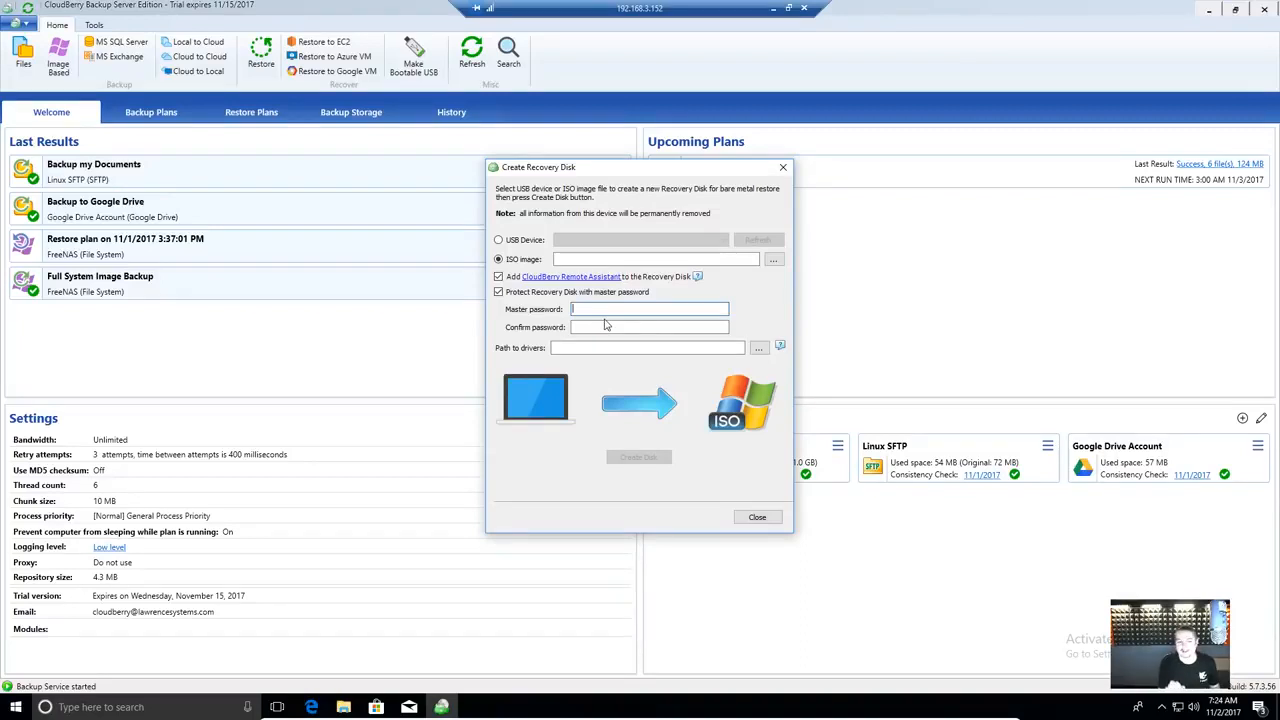
text(******)
key(Tab)
text(******)
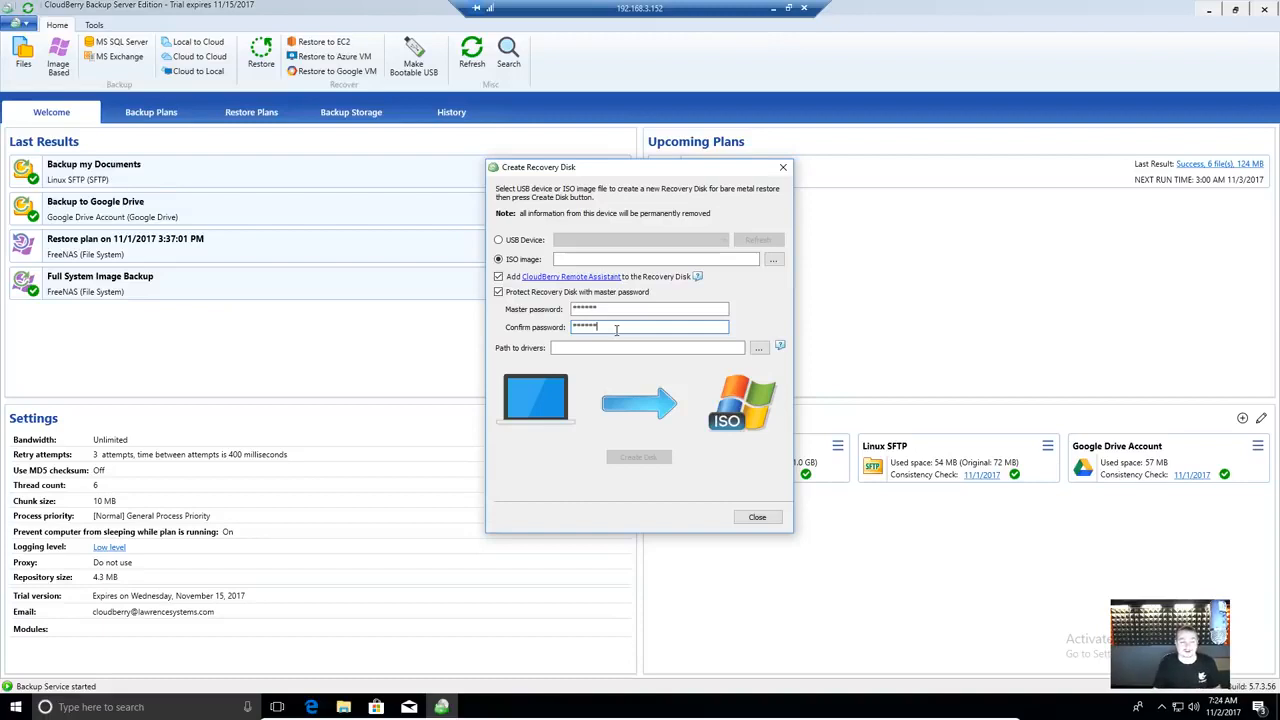
click(646, 348)
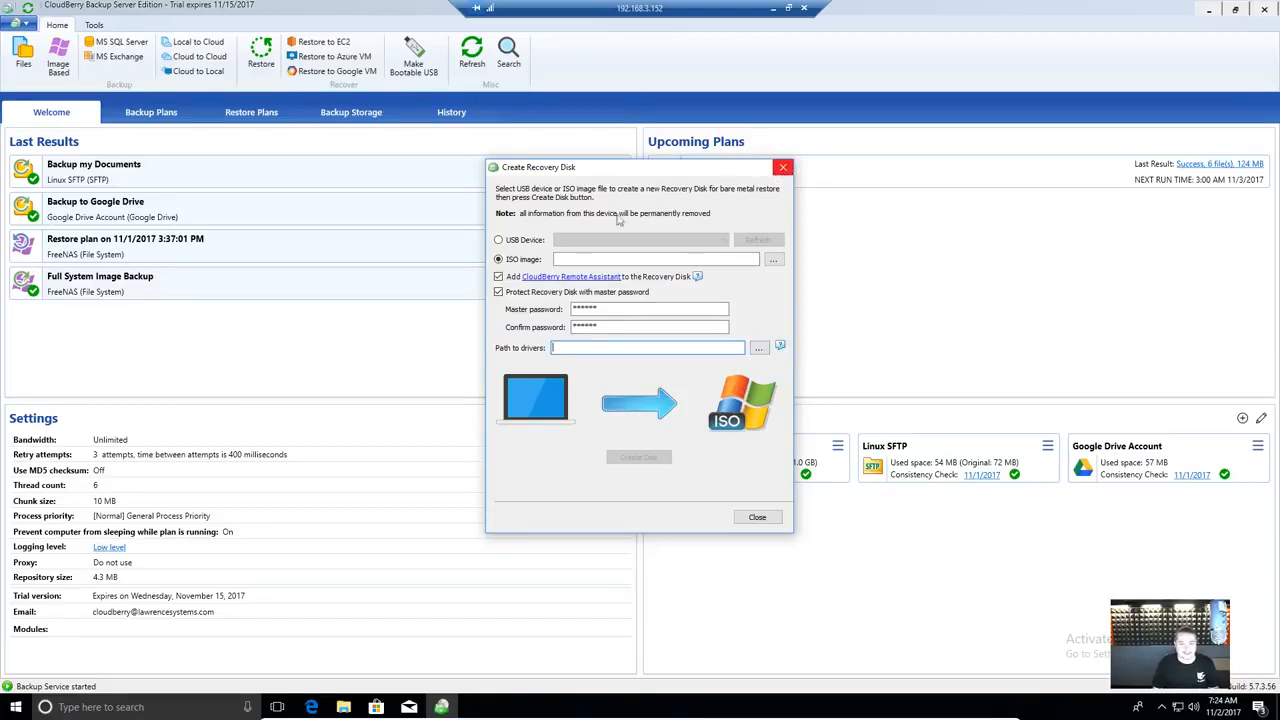
click(781, 171)
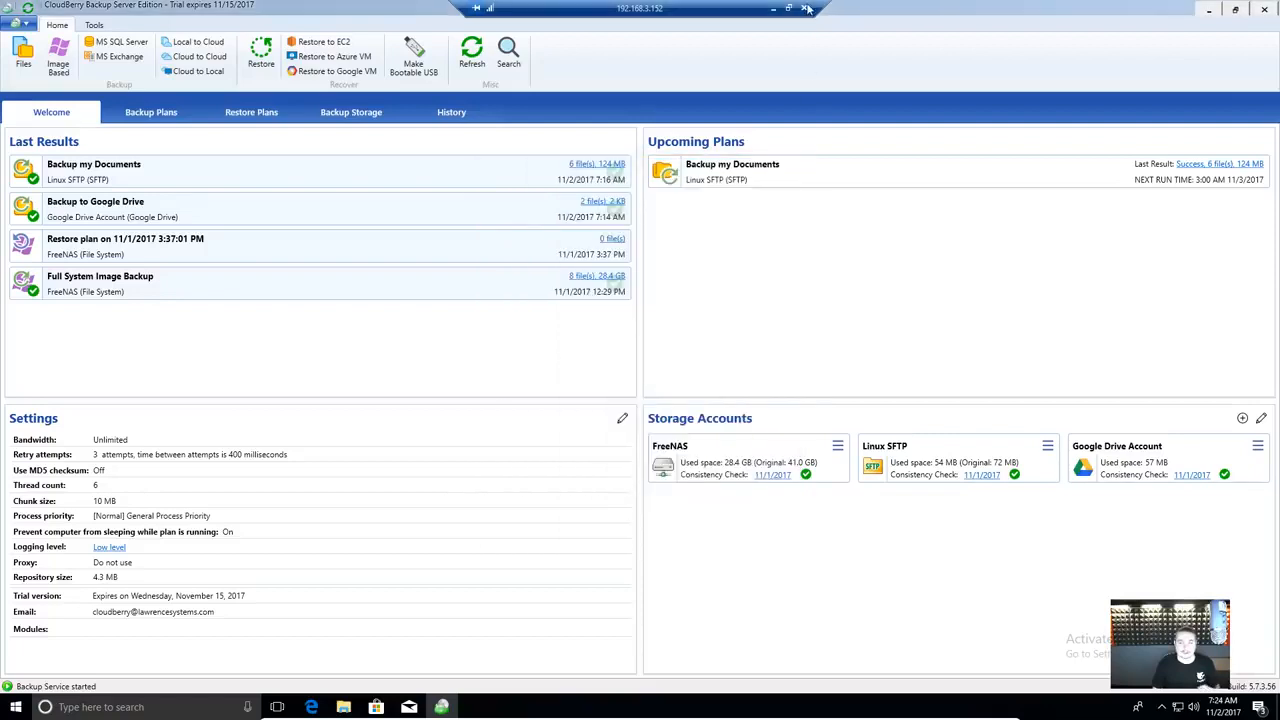
- Disconnect Remote Desktop, start the Windows 10 CloudBerryRestore VM, and boot it from CD
click(803, 8)
click(667, 382)
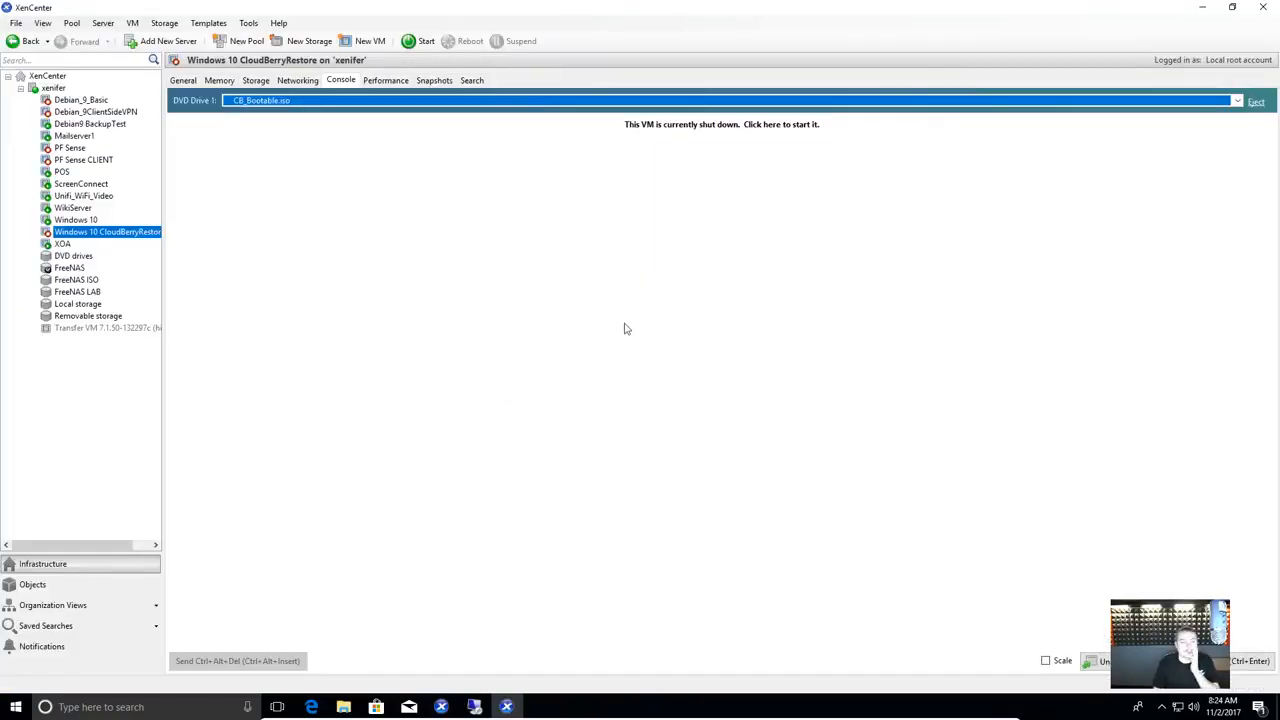
click(417, 40)
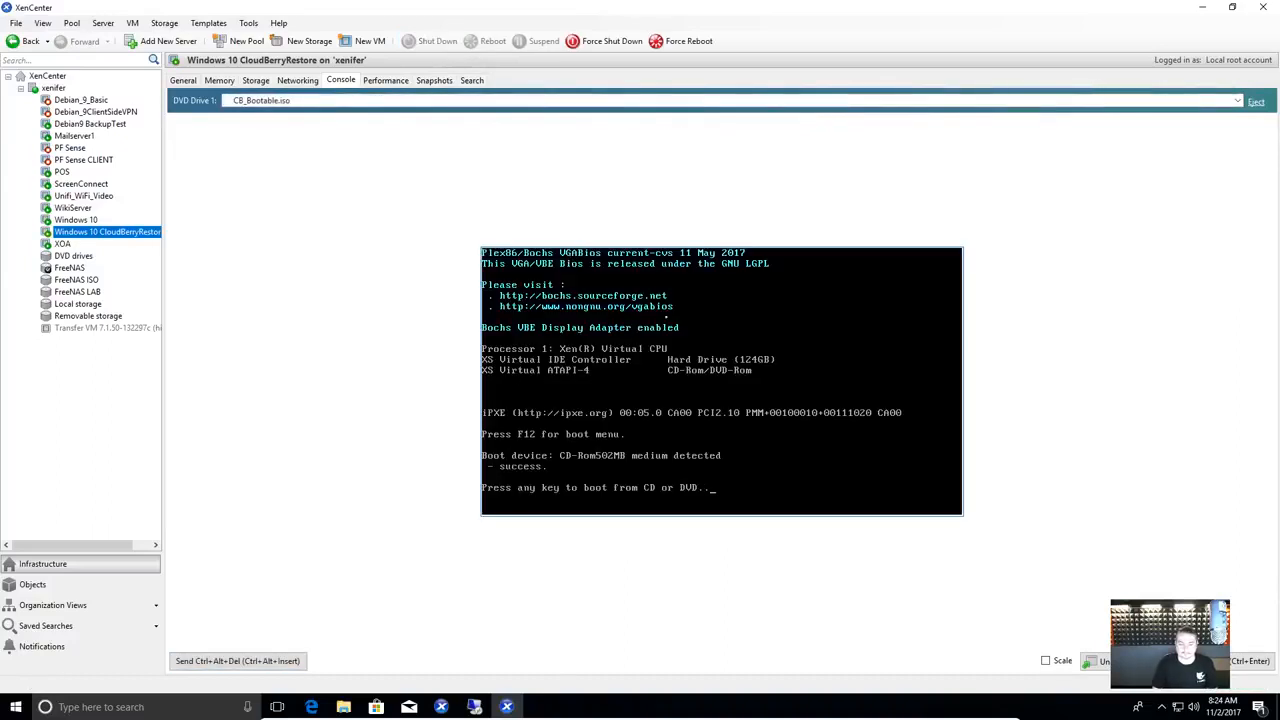
key(Return)
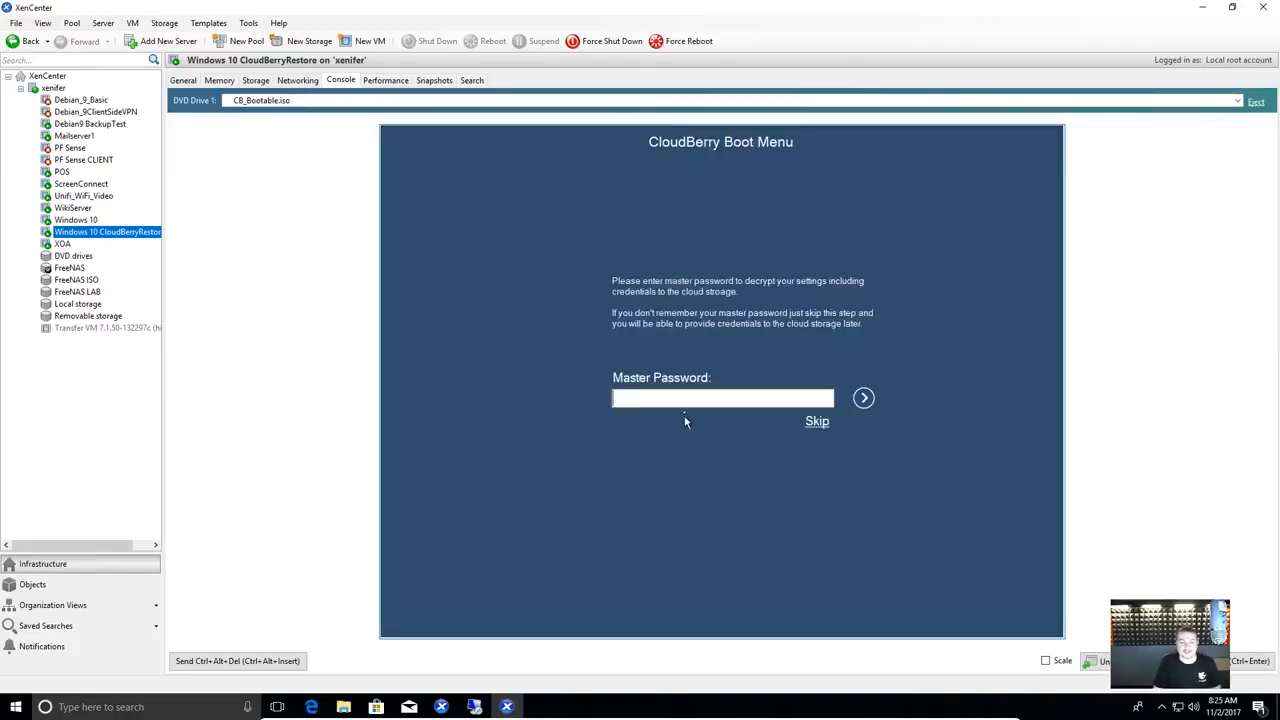
- Enter the master password, look at Tools, then launch Bare Metal Recovery
text(•••••••••)
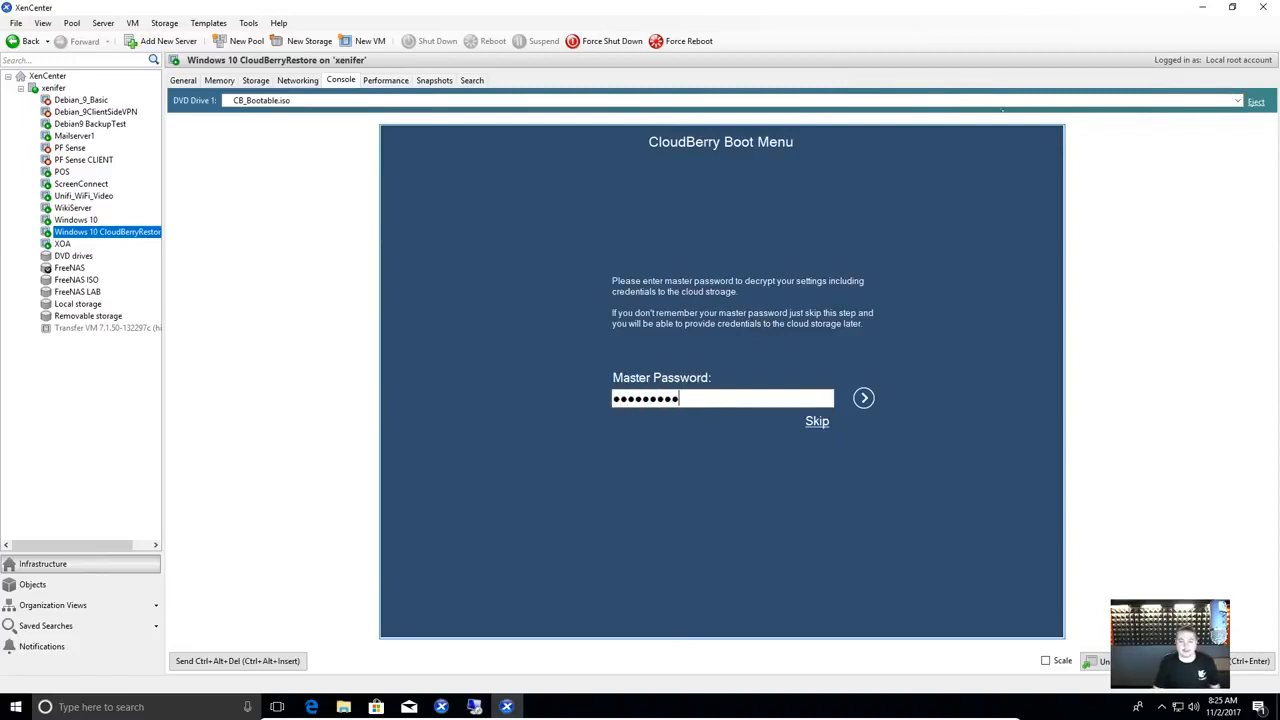
key(Return)
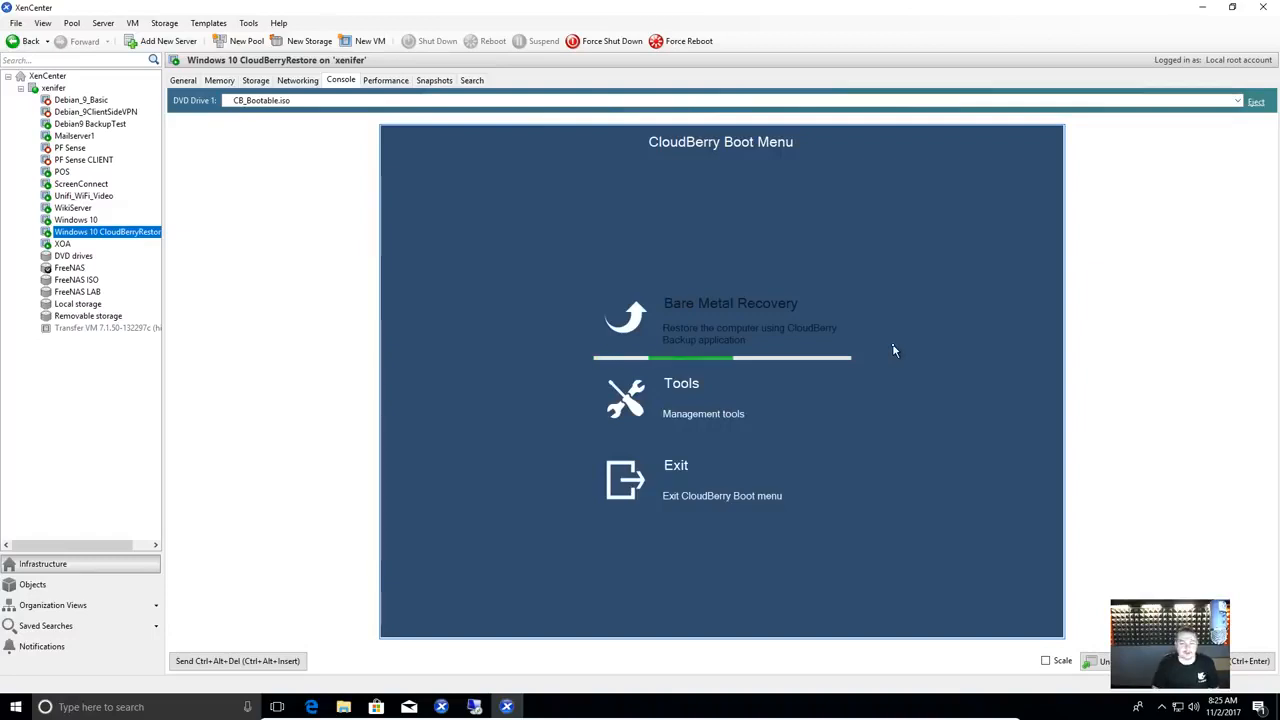
click(703, 414)
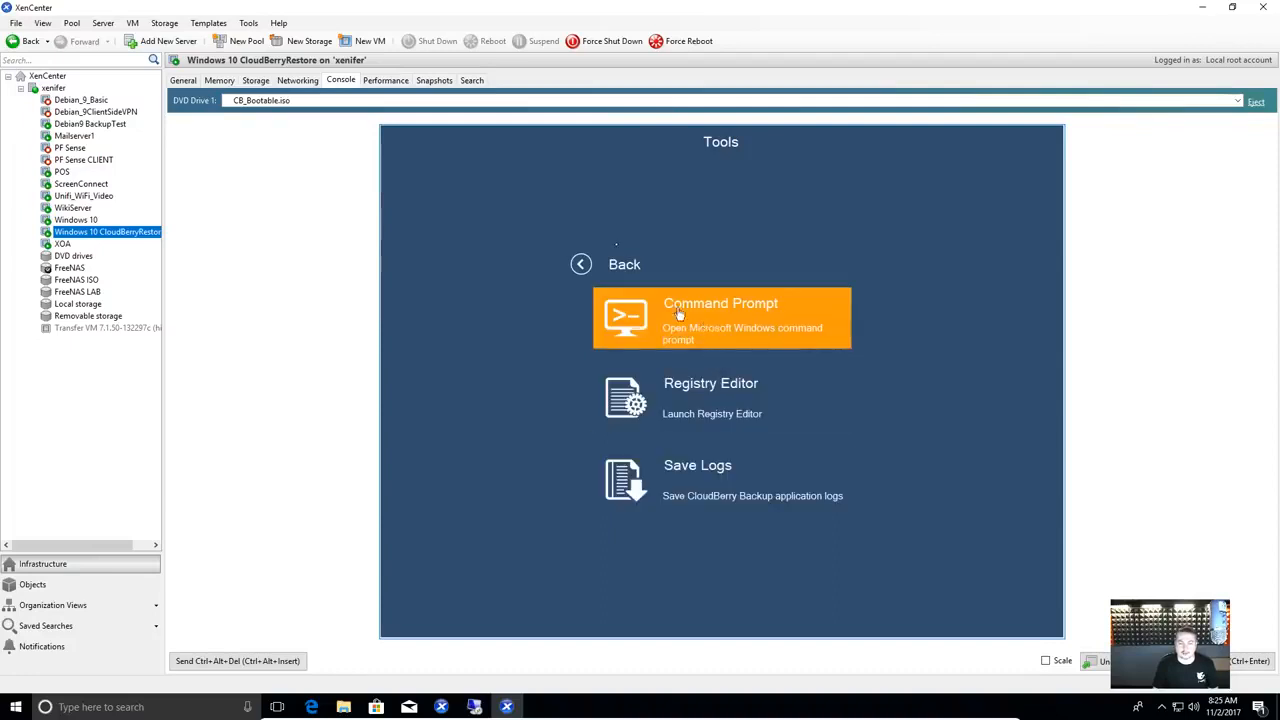
click(580, 265)
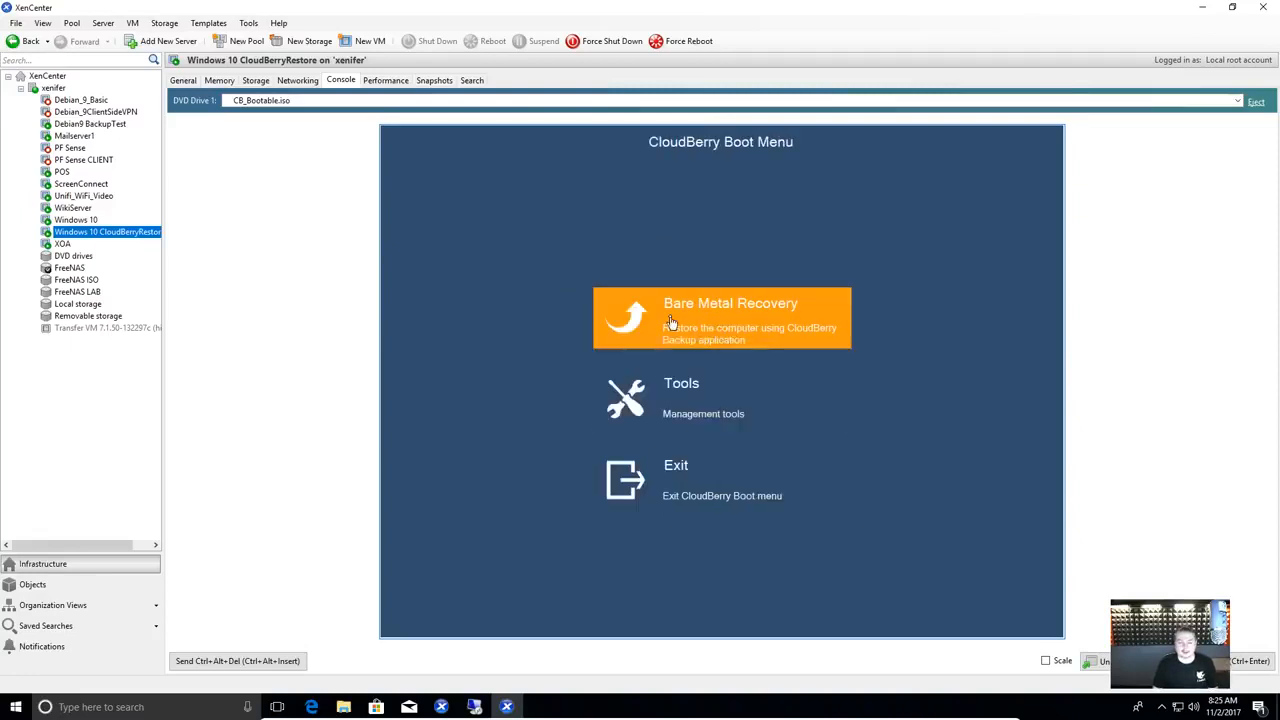
click(670, 322)
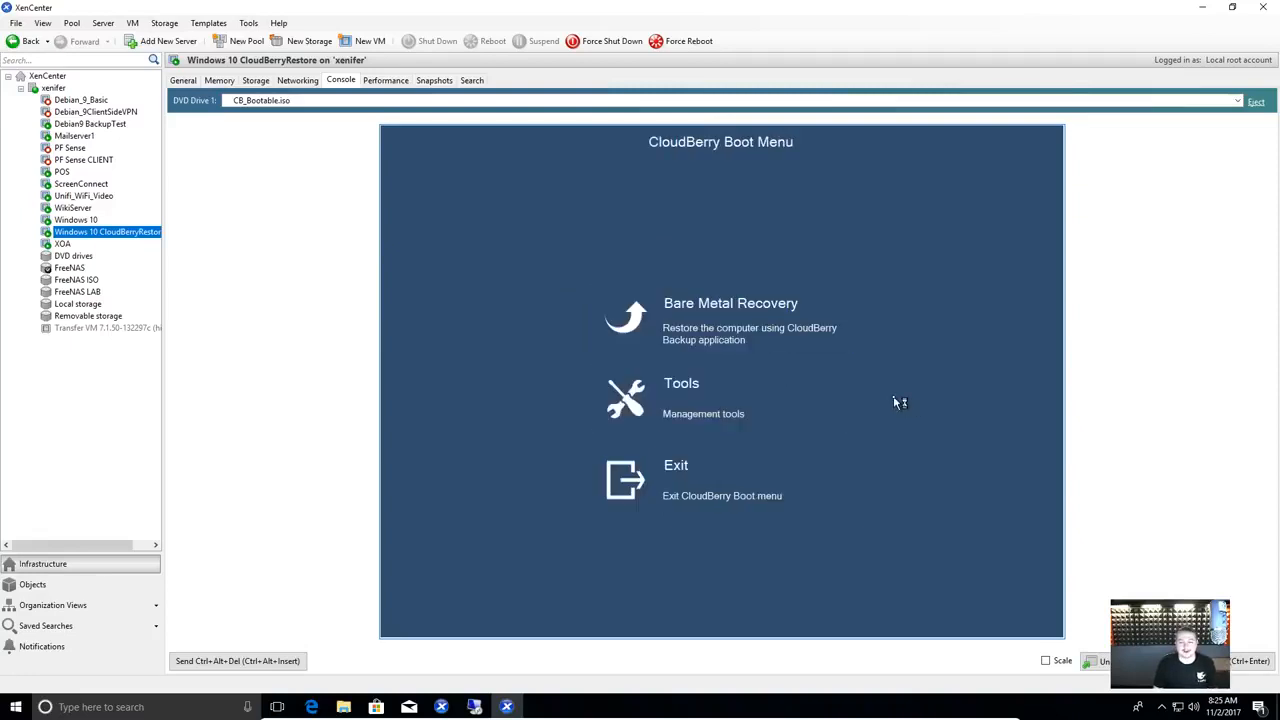
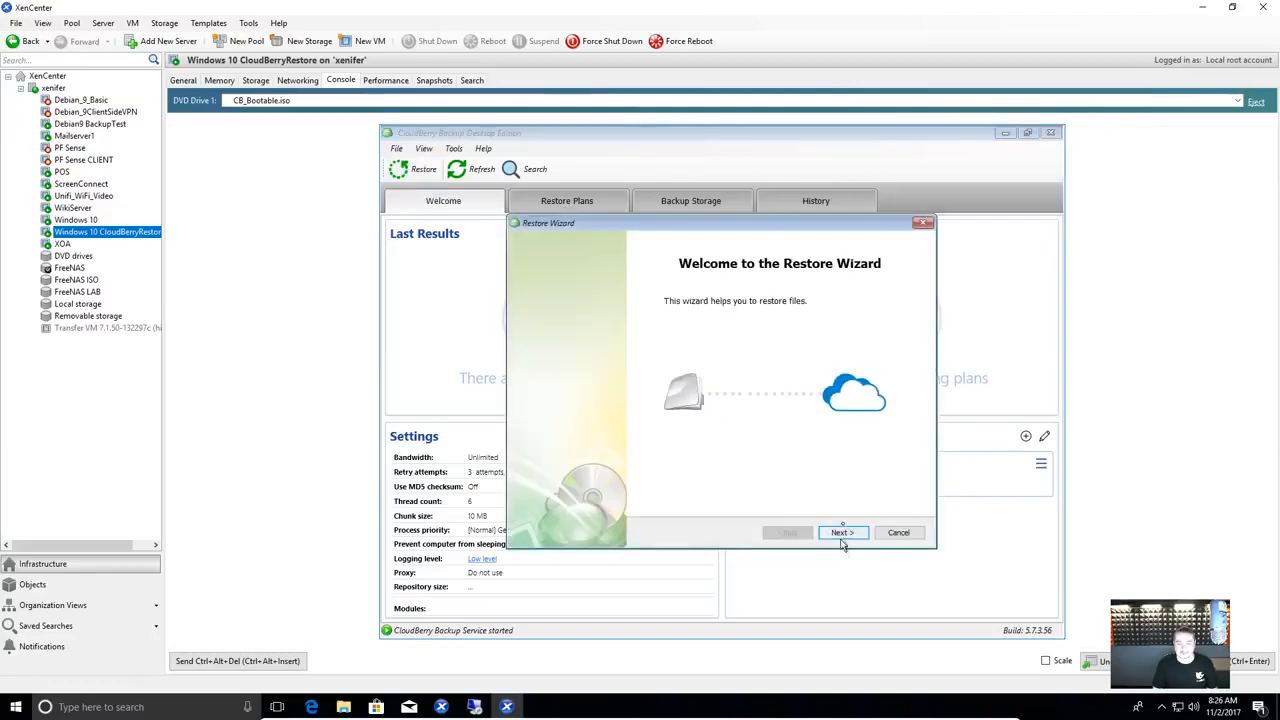
- Restore the latest FreeNAS image once as a physical disk, including all three partitions
click(841, 534)
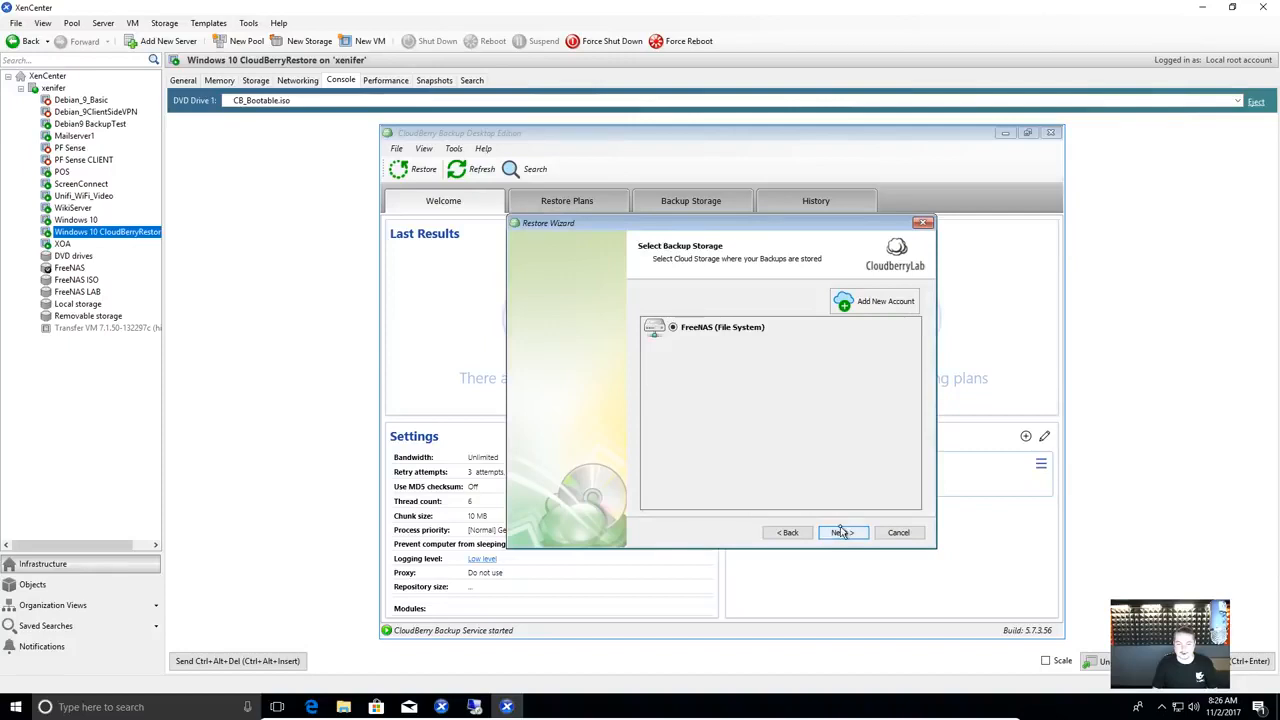
click(842, 534)
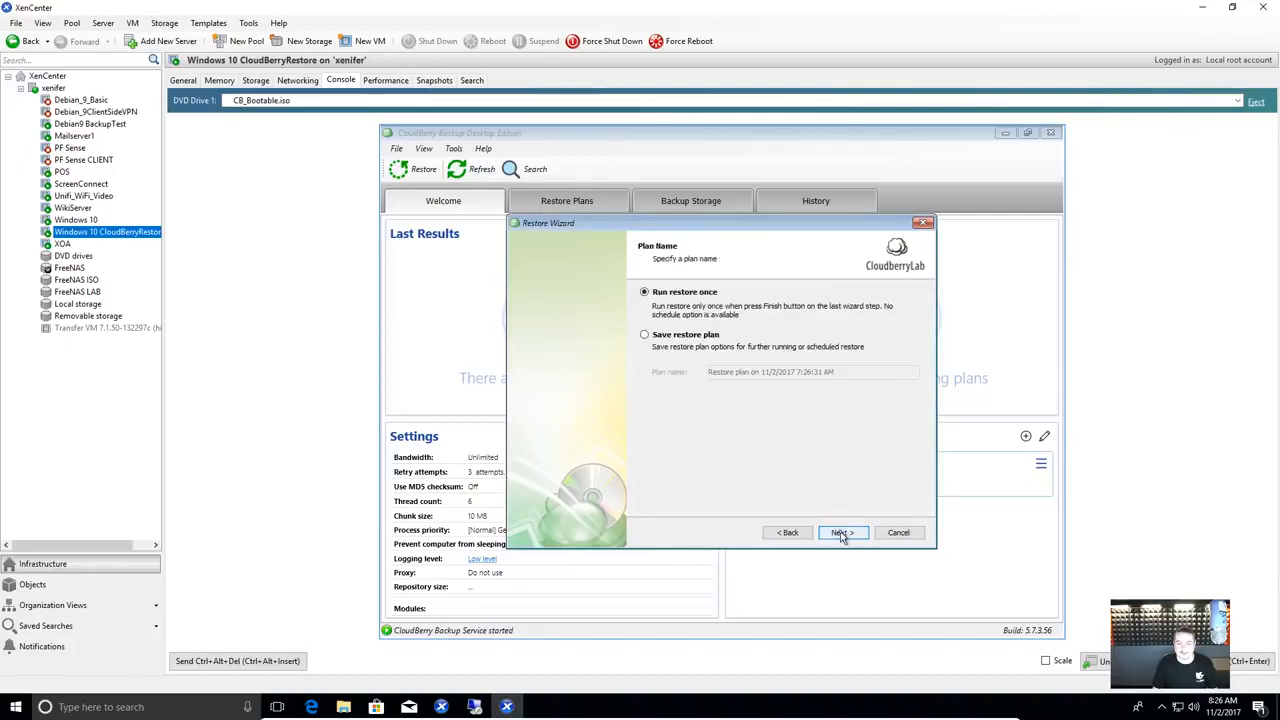
click(842, 534)
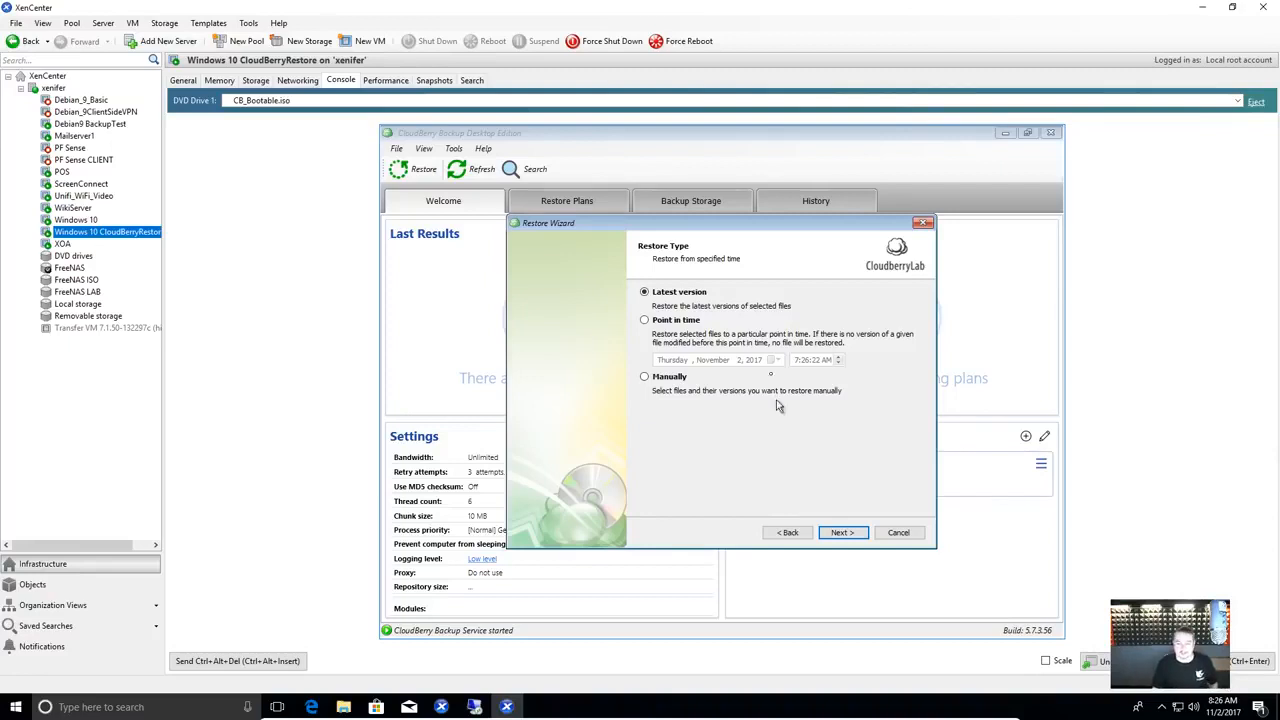
click(851, 535)
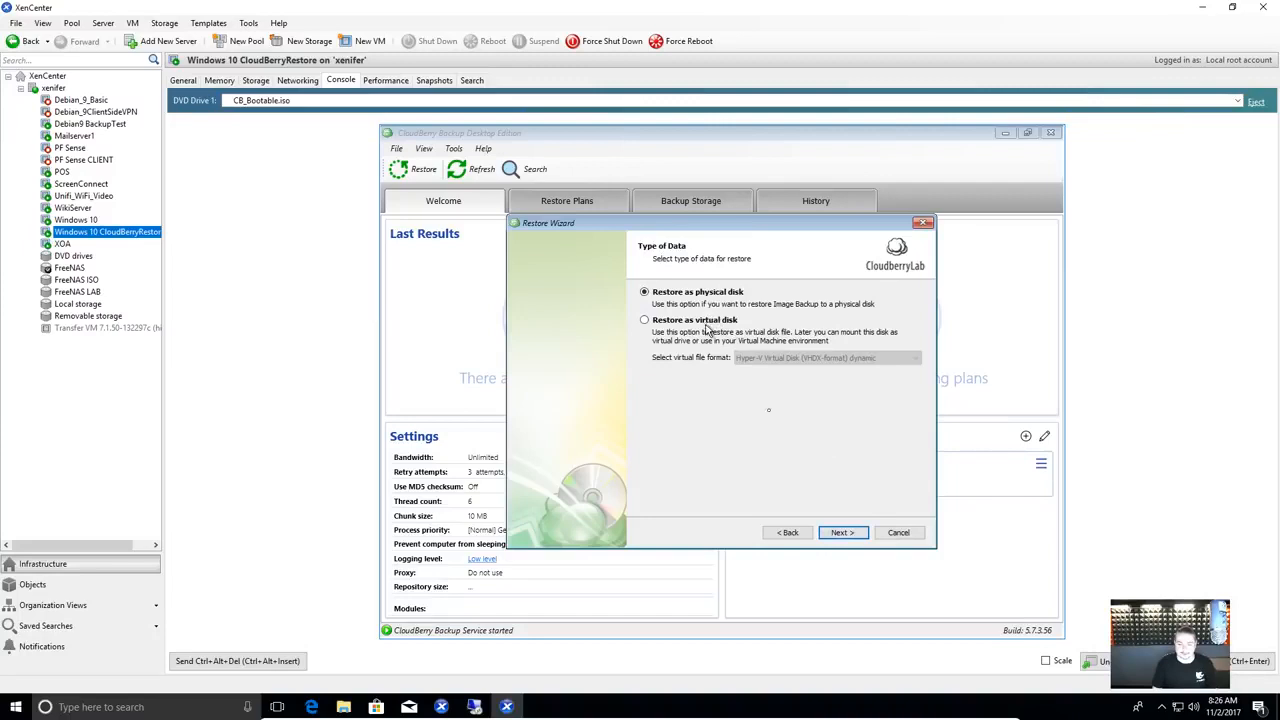
click(850, 535)
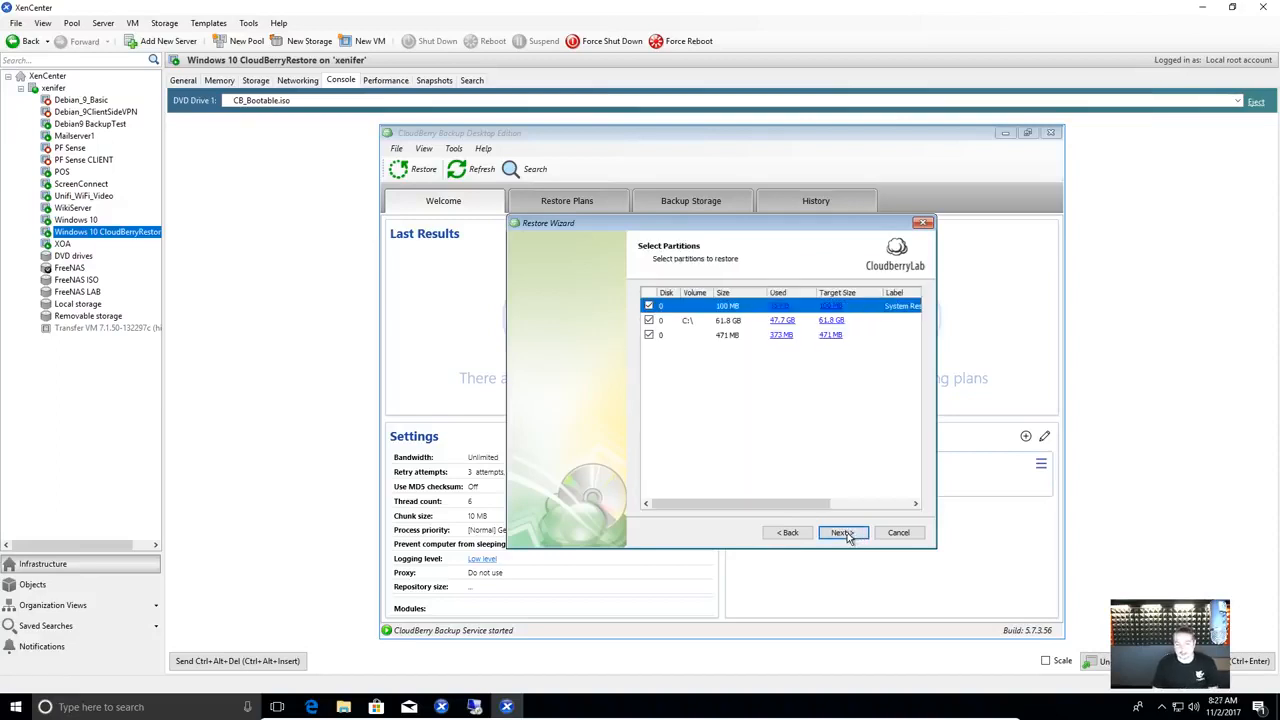
click(848, 535)
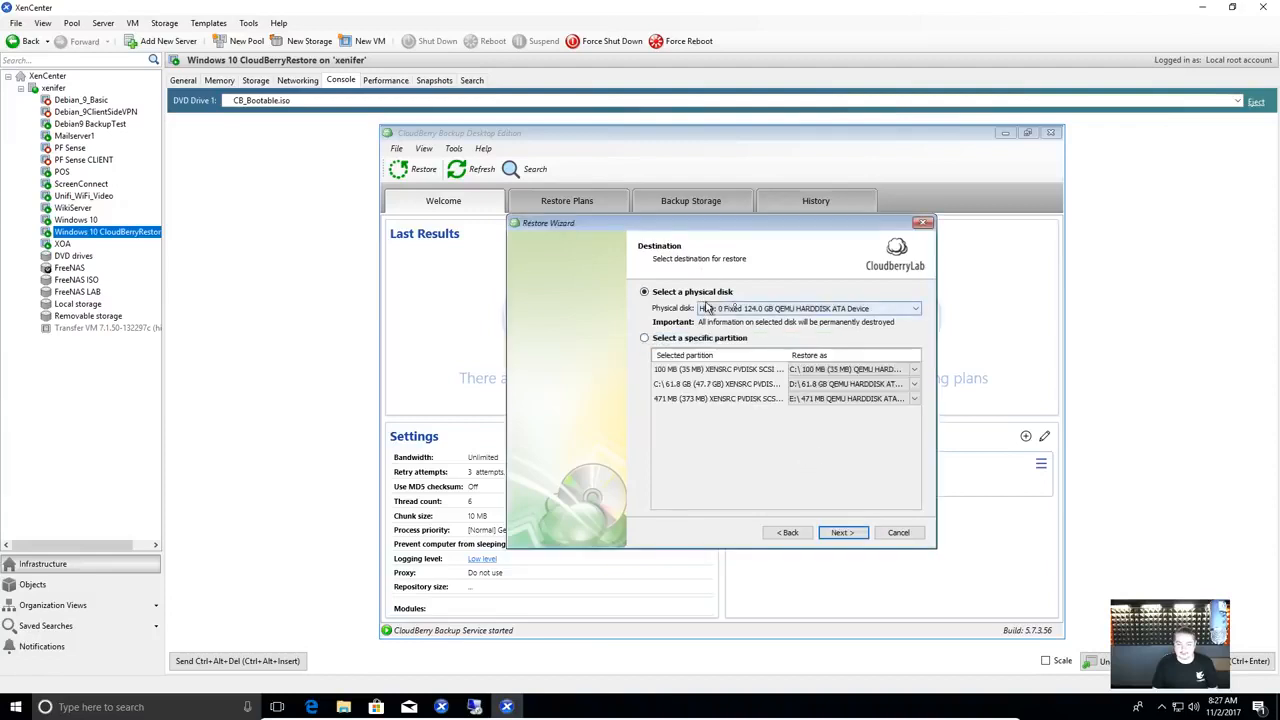
- Keep the 124.0 GB QEMU HARDDISK as the physical destination disk
click(742, 310)
click(742, 310)
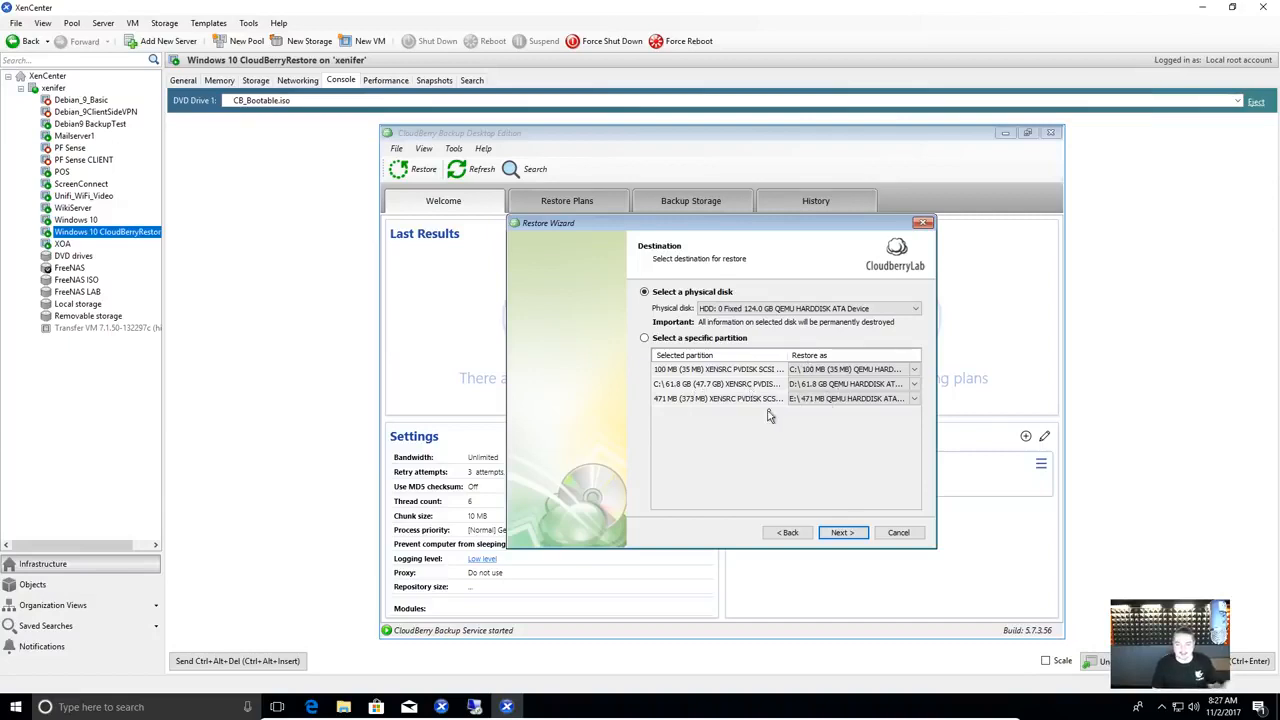
click(842, 533)
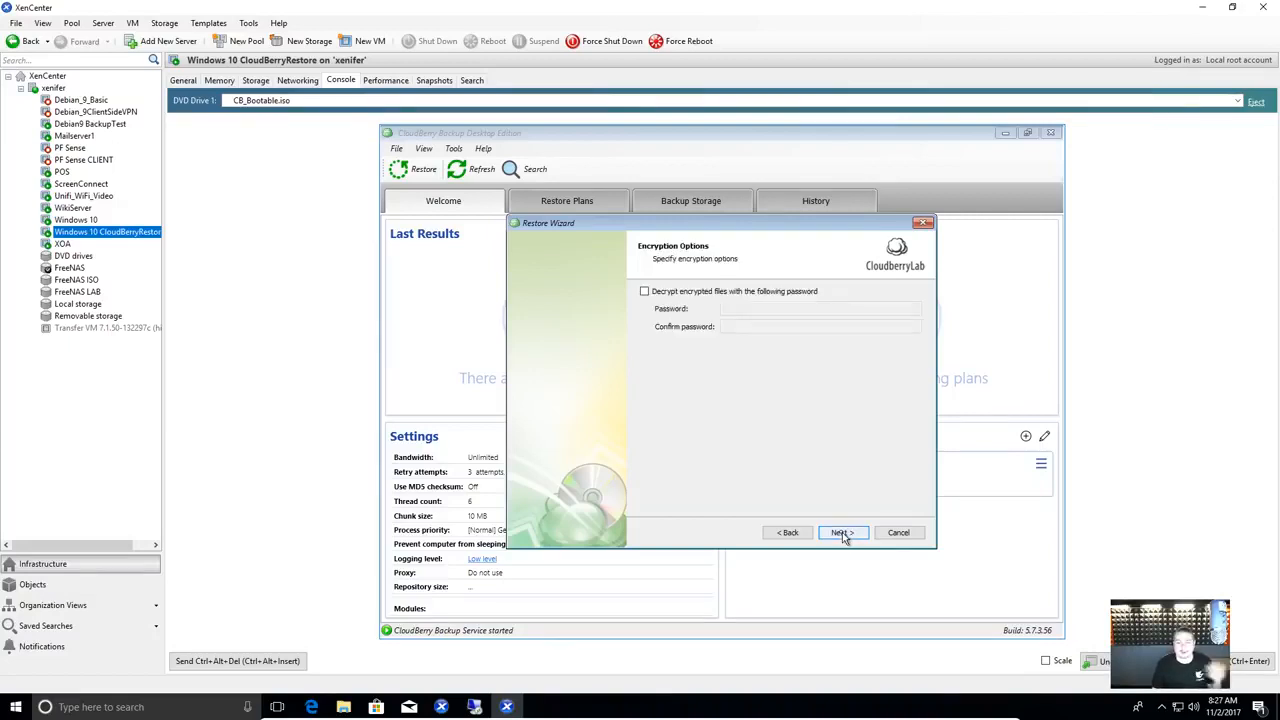
- Enable decryption of encrypted files, entering and confirming the backup password
click(697, 293)
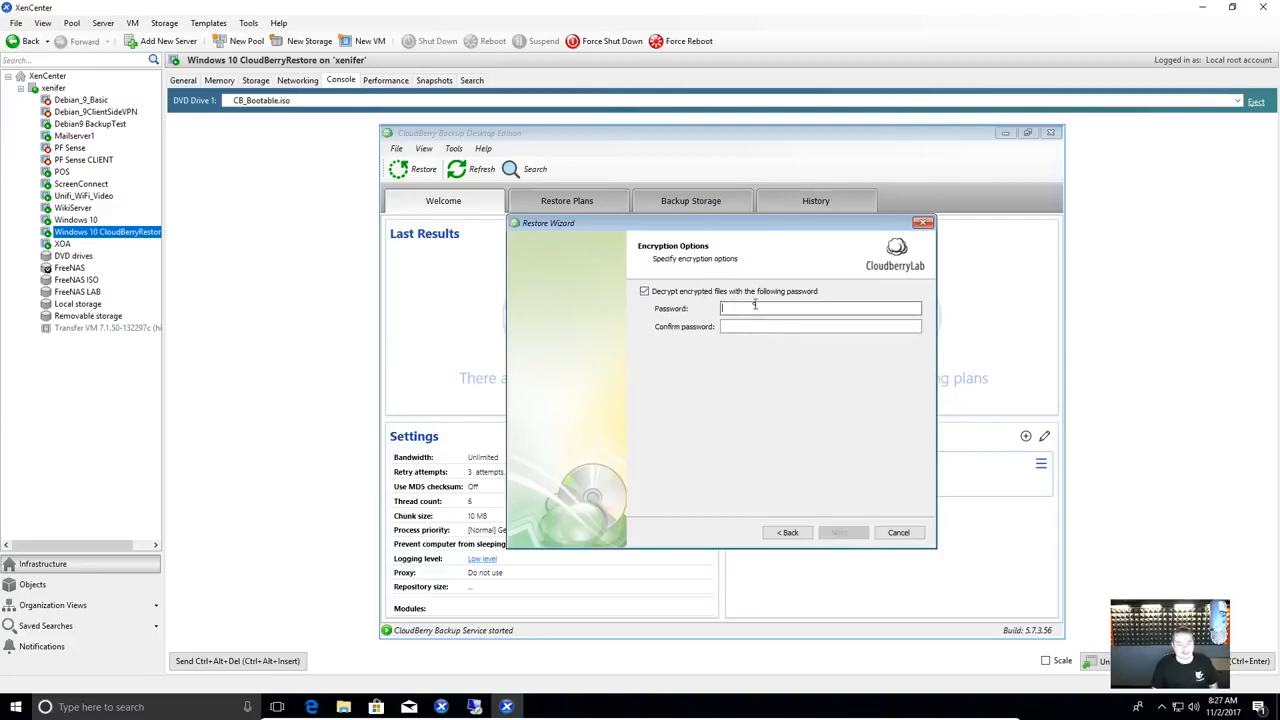
click(767, 307)
text(*********)
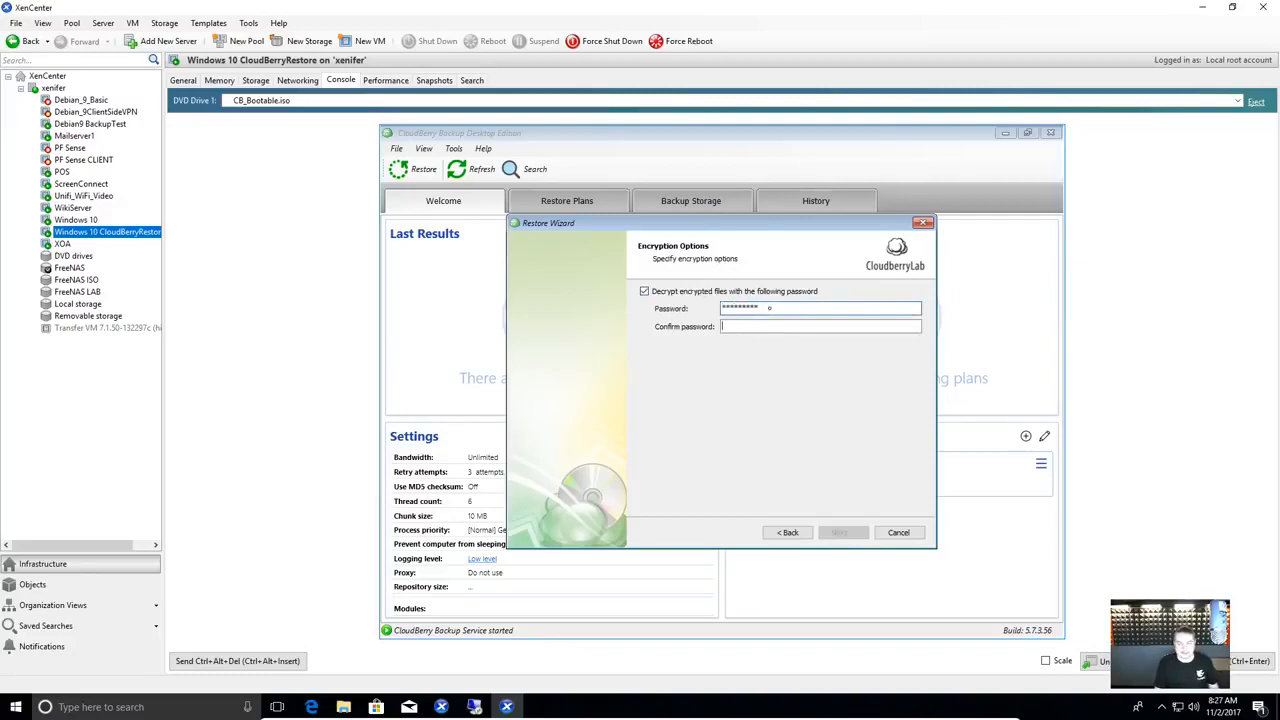
key(Tab)
text(********)
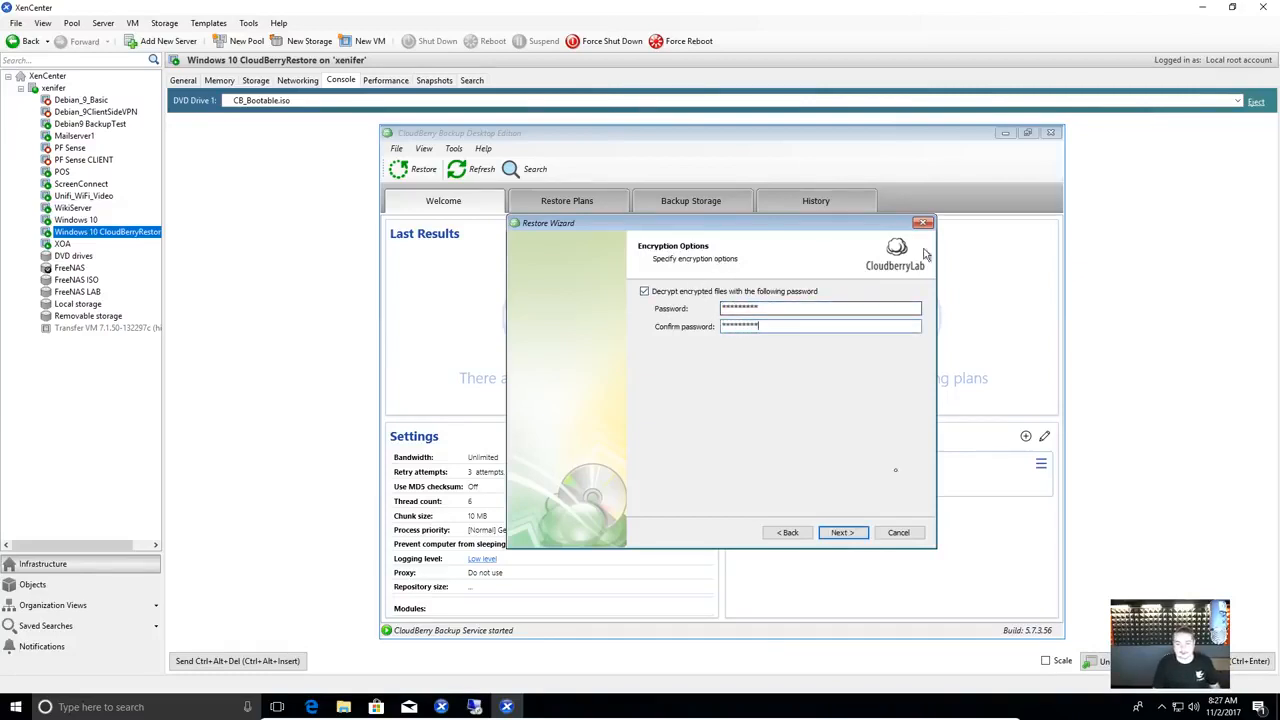
click(841, 534)
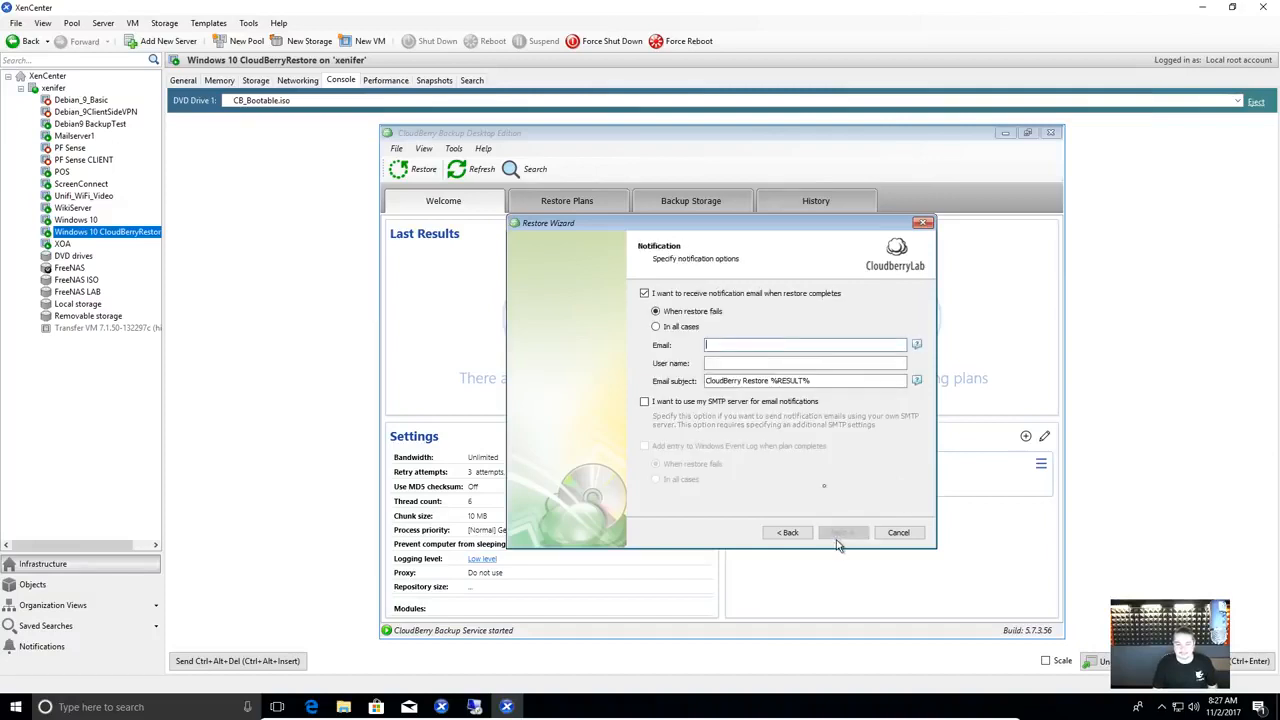
- Send notification e-mails in all cases to the administrator's e-mail address
click(668, 326)
click(735, 346)
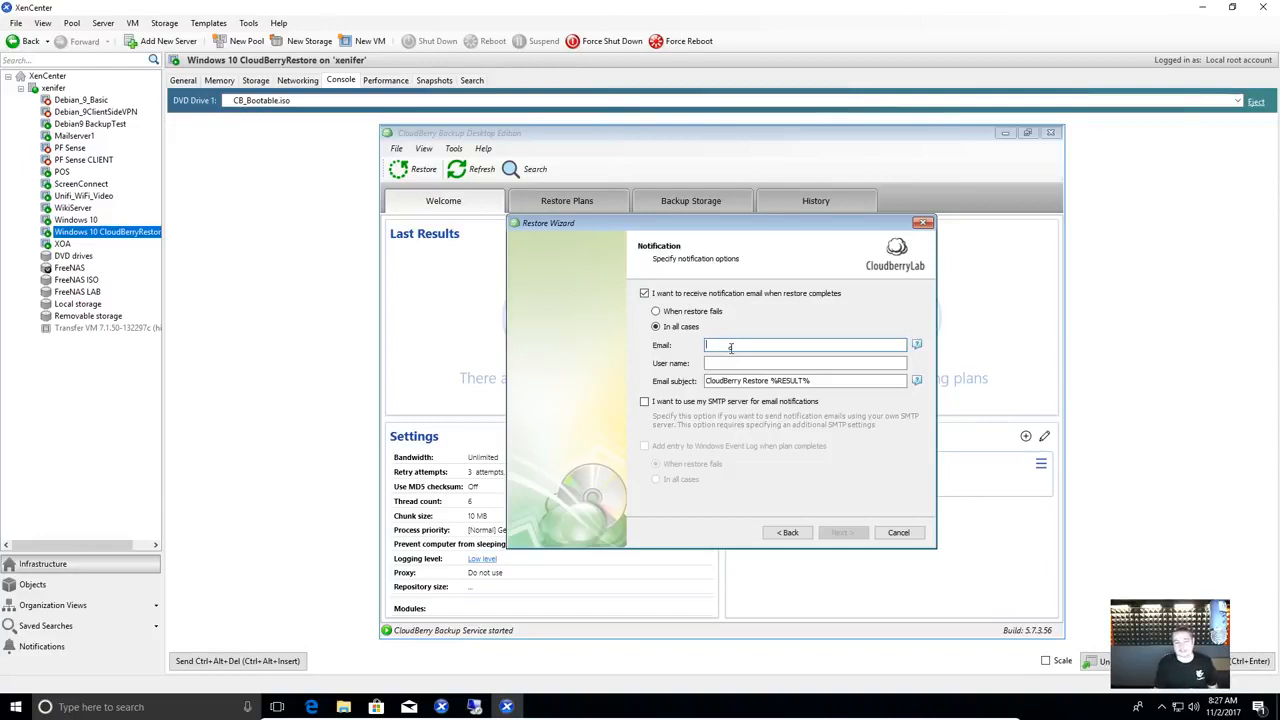
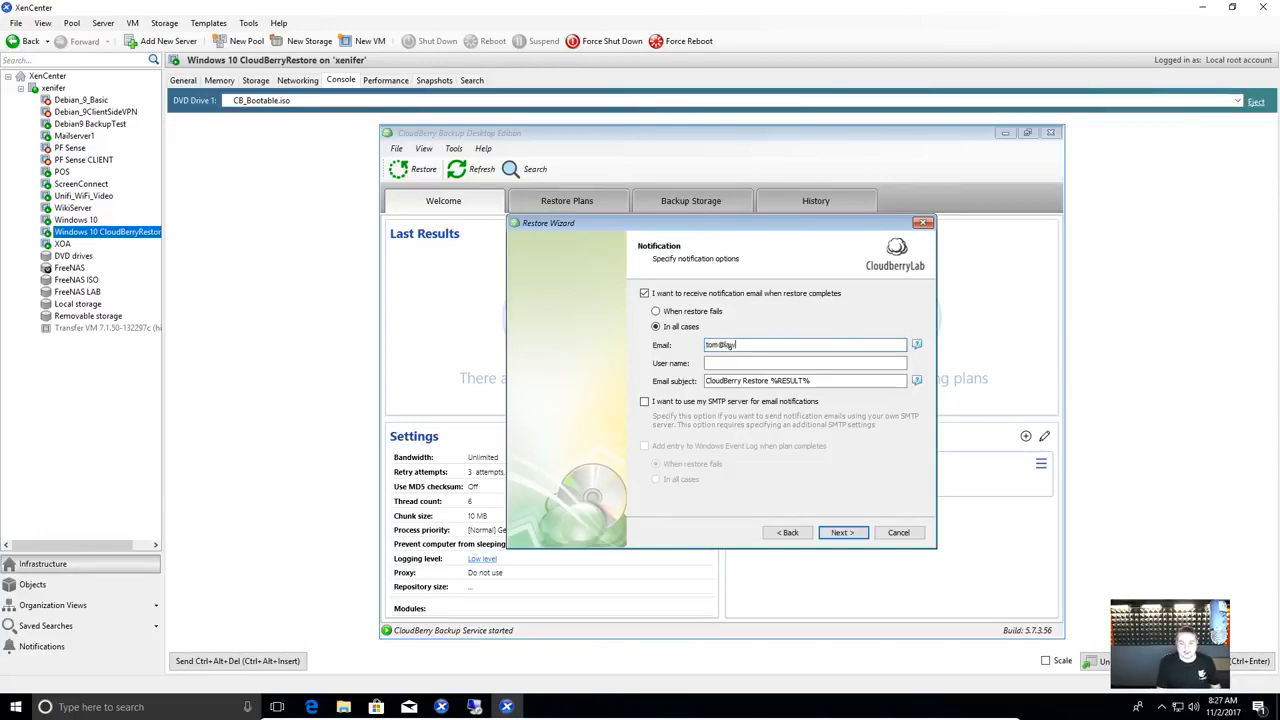
key(Return)
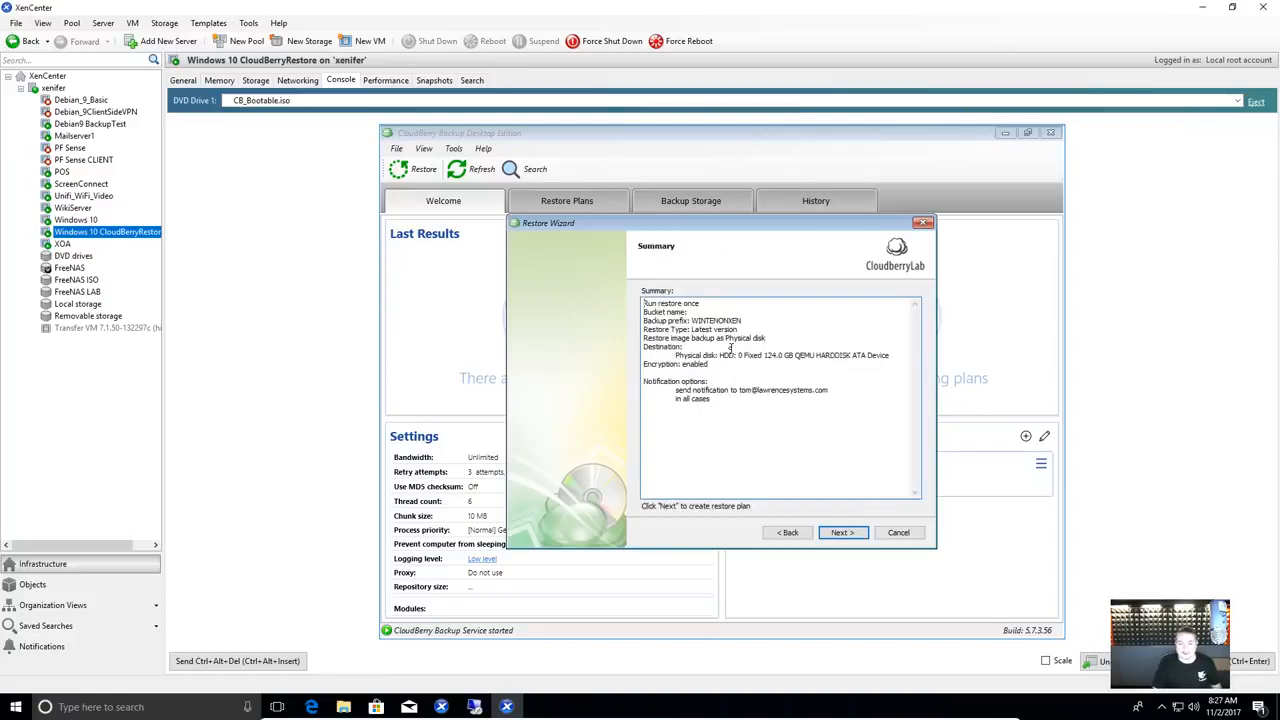
- Finish the wizard to start the restore plan, then expand it to view its progress
click(842, 532)
click(843, 533)
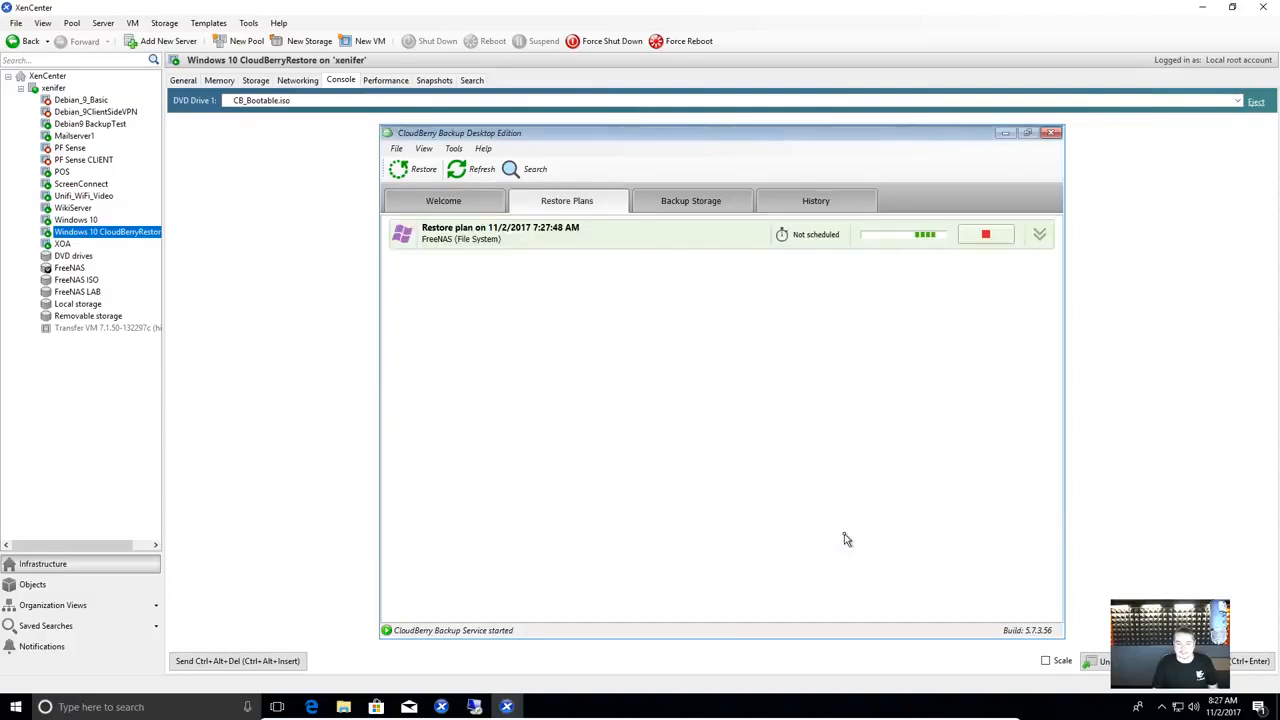
click(1039, 234)
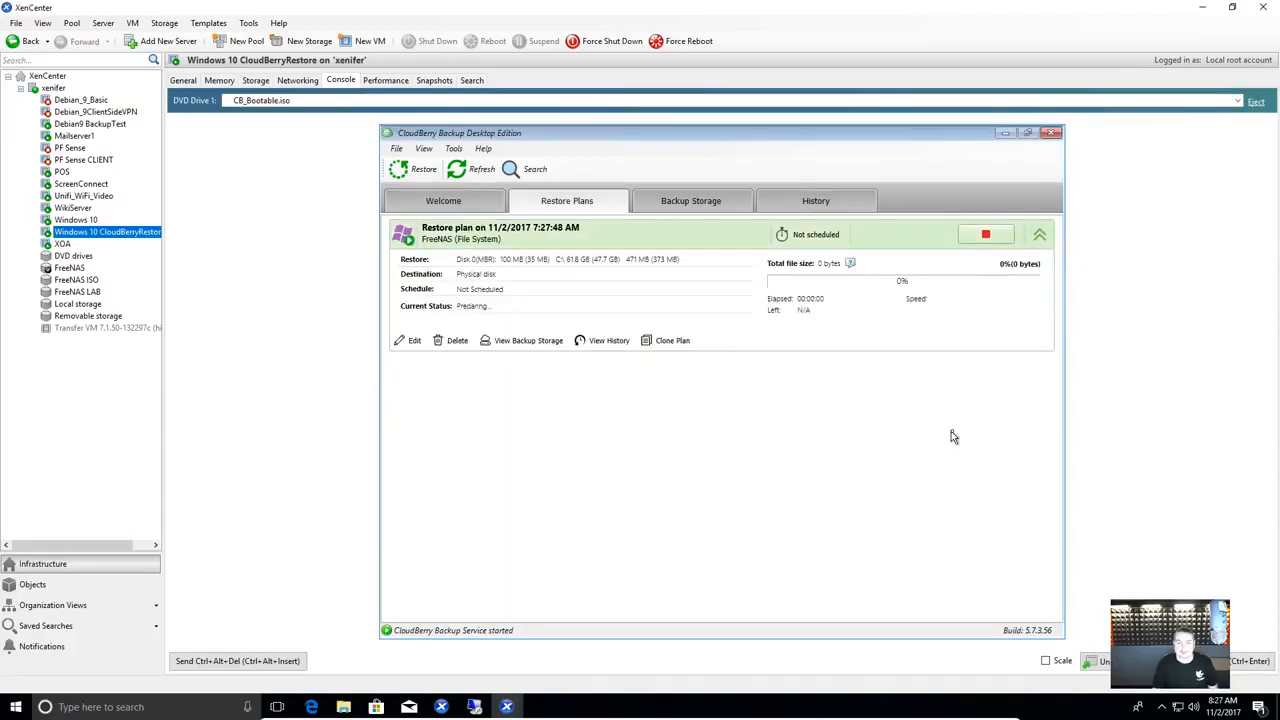